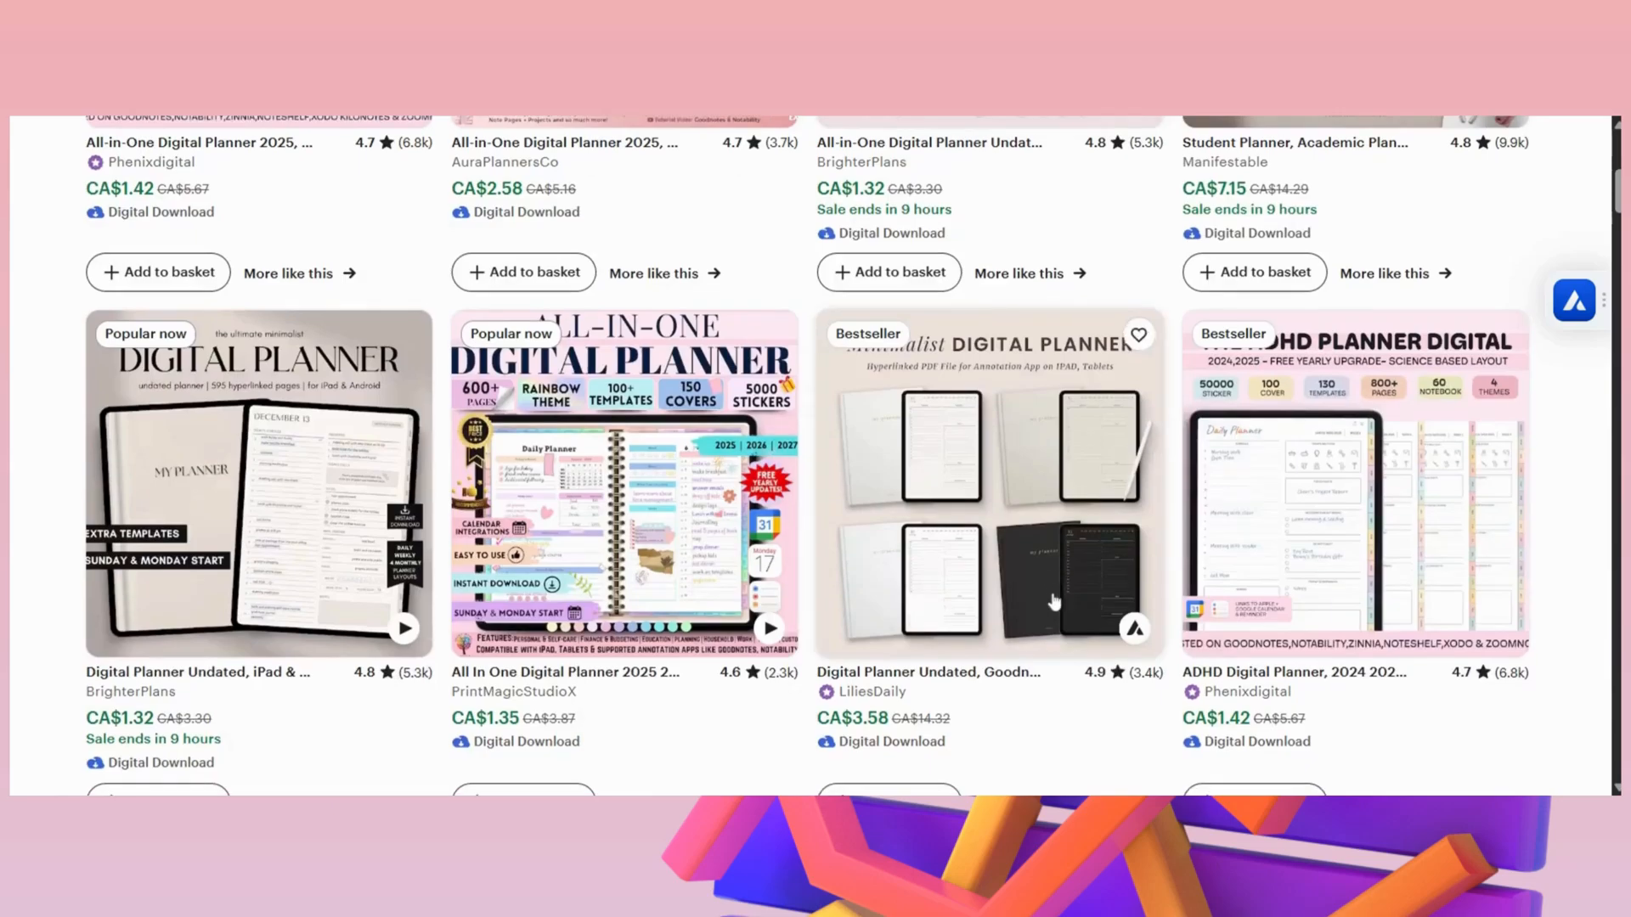
- Browse the digital planner search results and check the sales and revenue report for BrighterPlans' All-in-One Digital Planner Undated listing
{"action": "scroll", "coordinate": [1047, 590], "scroll_direction": "down", "scroll_amount": 15}
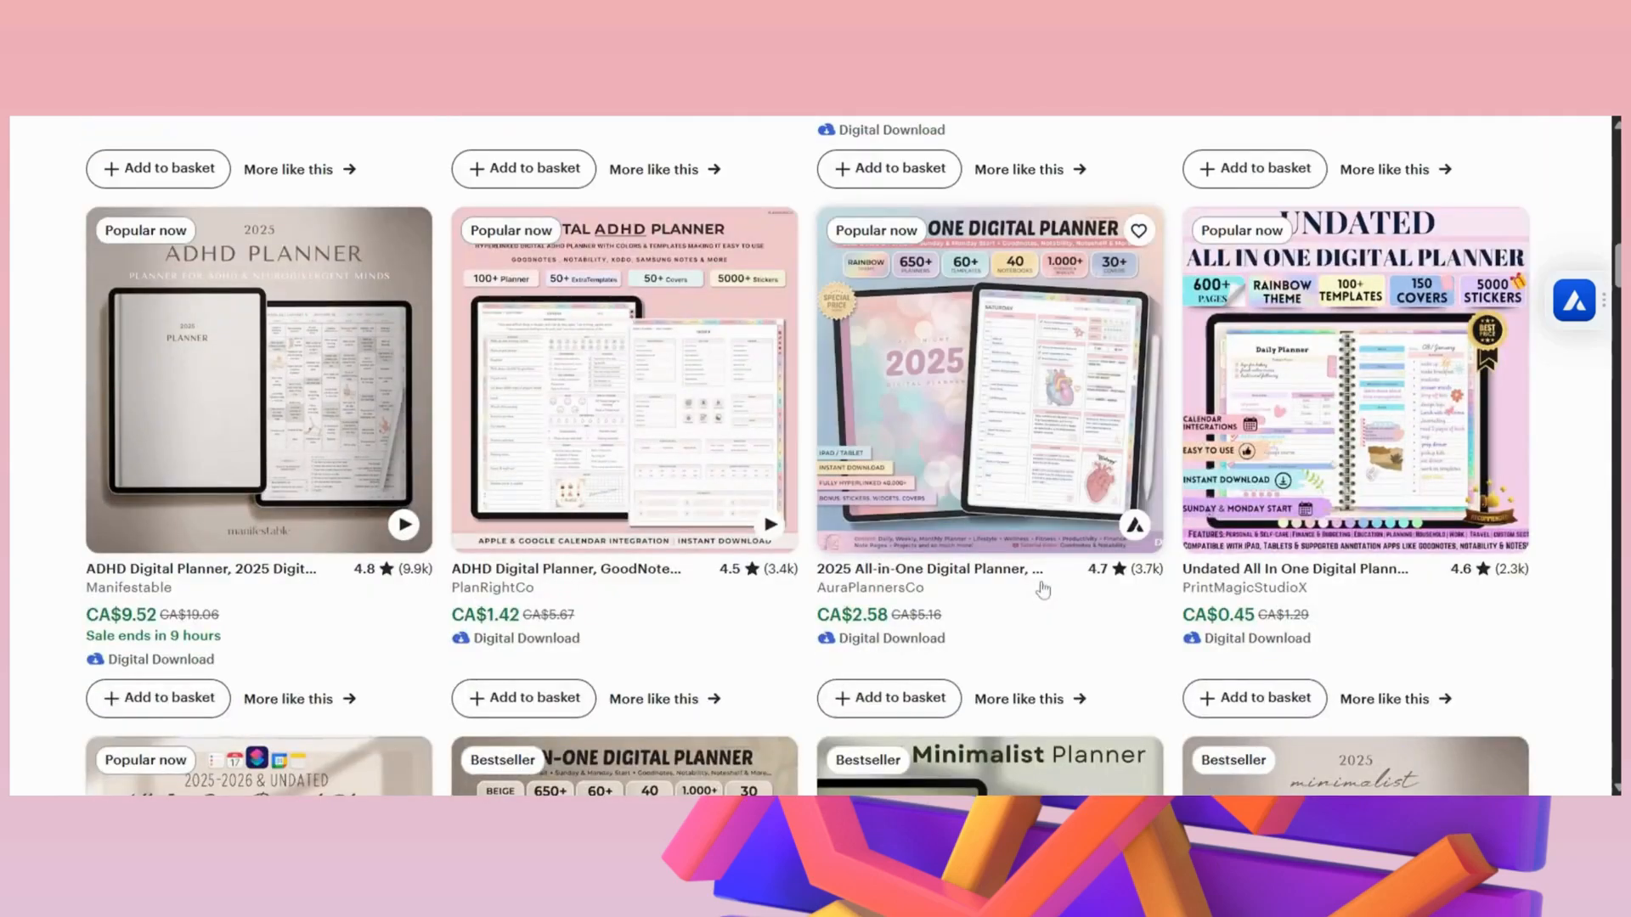
{"action": "scroll", "coordinate": [1038, 593], "scroll_direction": "down", "scroll_amount": 4}
{"action": "scroll", "coordinate": [1036, 593], "scroll_direction": "up", "scroll_amount": 15}
{"action": "scroll", "coordinate": [1034, 593], "scroll_direction": "up", "scroll_amount": 7}
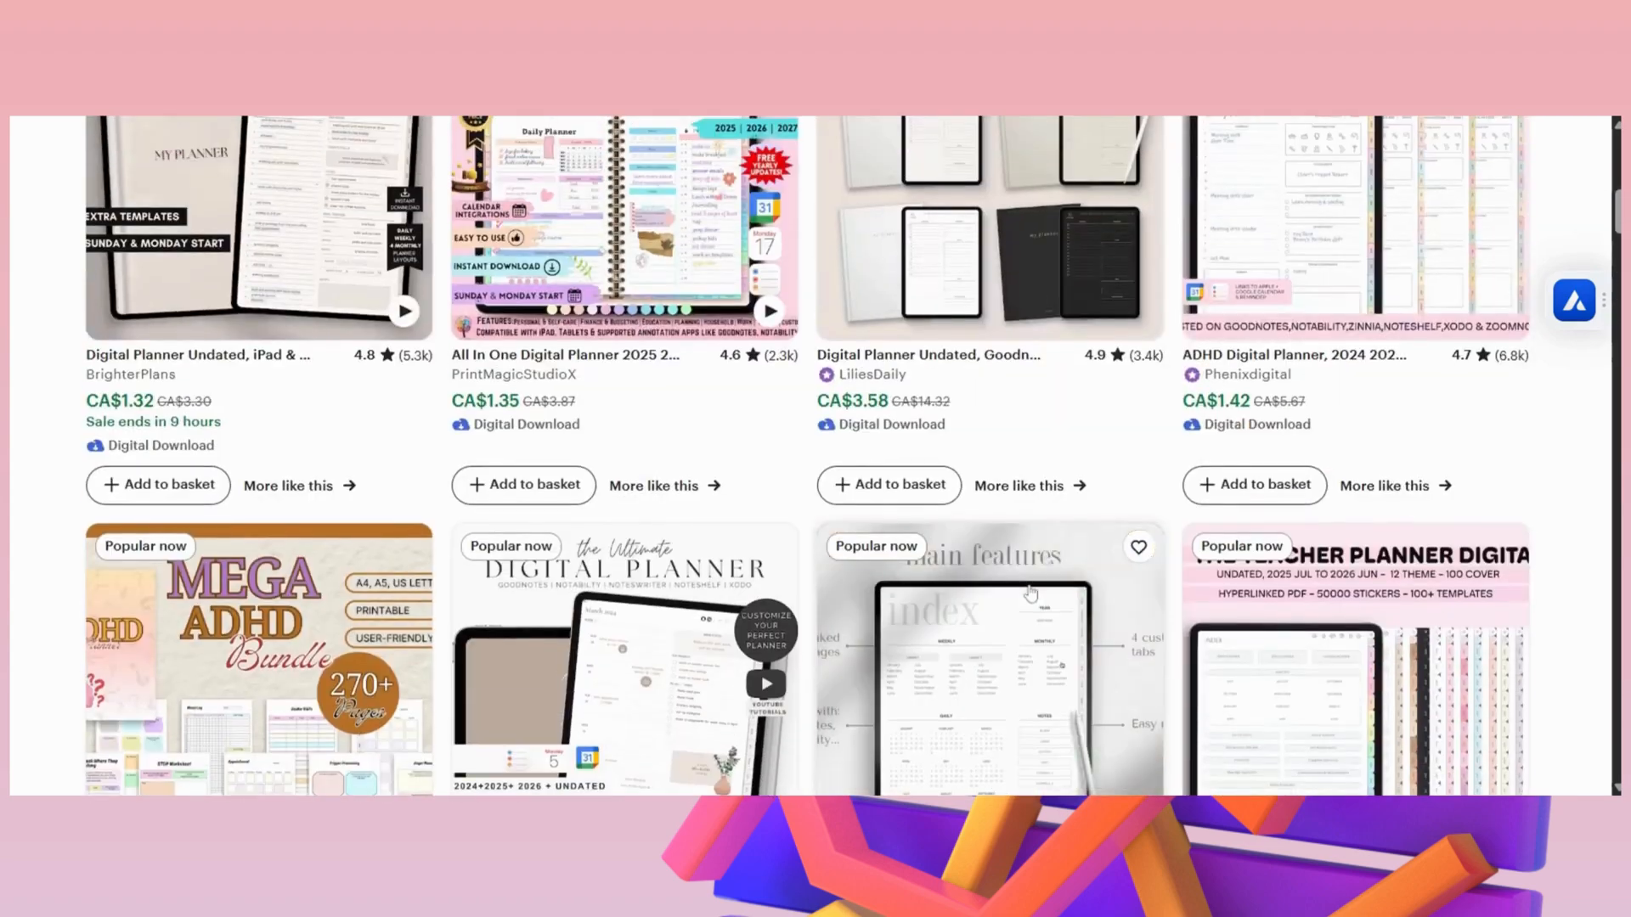
{"action": "scroll", "coordinate": [962, 608], "scroll_direction": "up", "scroll_amount": 5}
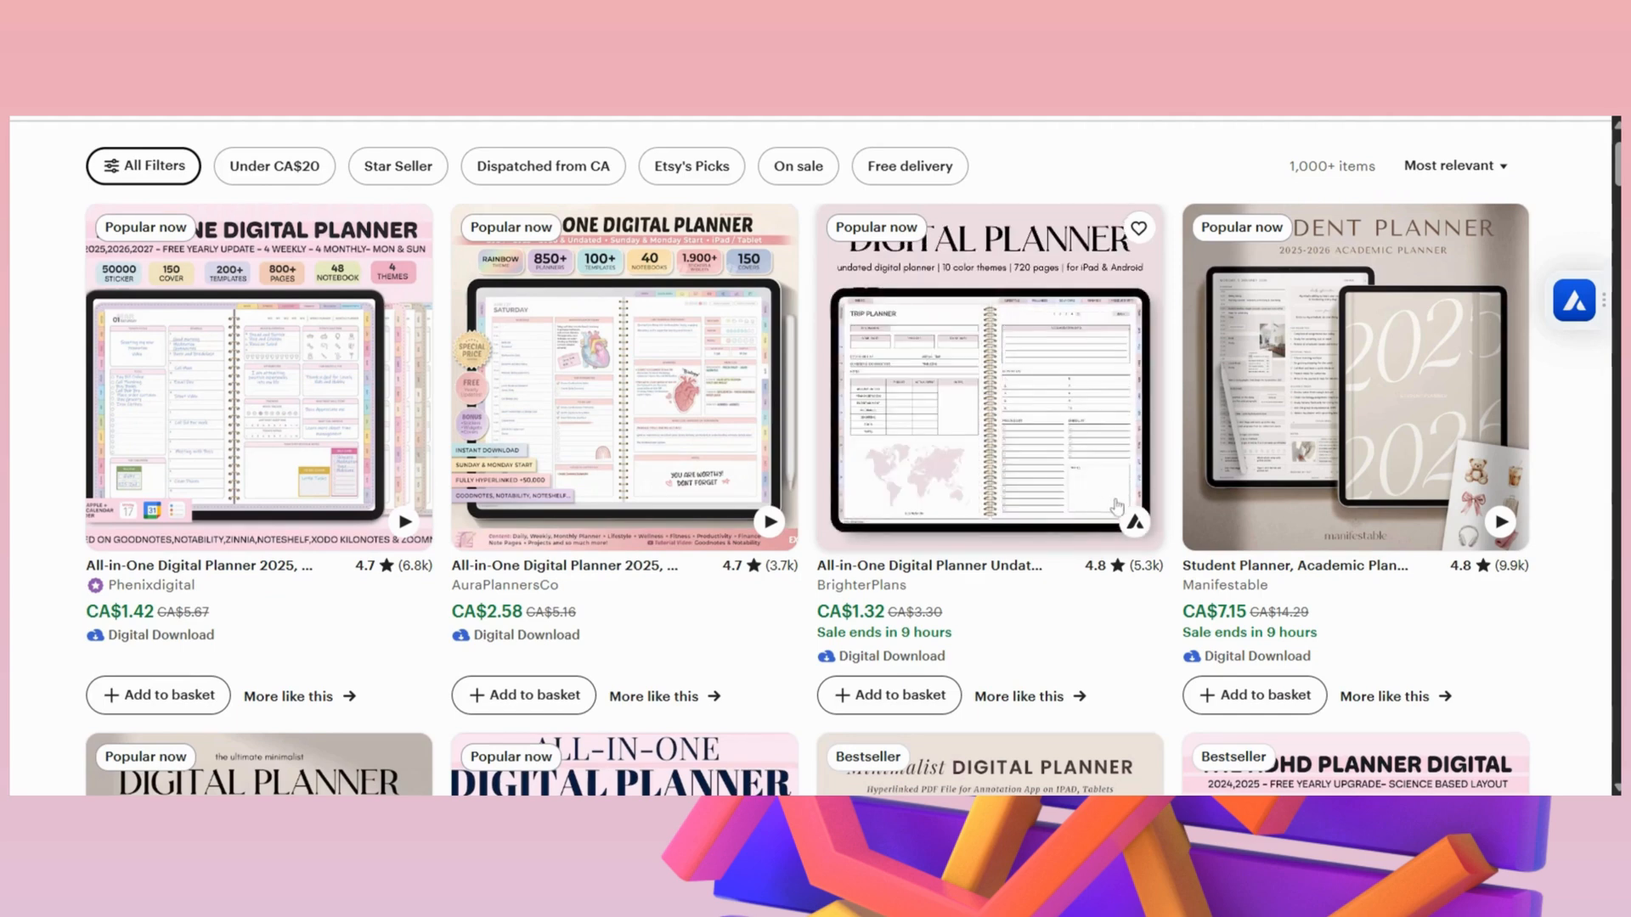
{"action": "left_click", "coordinate": [1134, 522]}
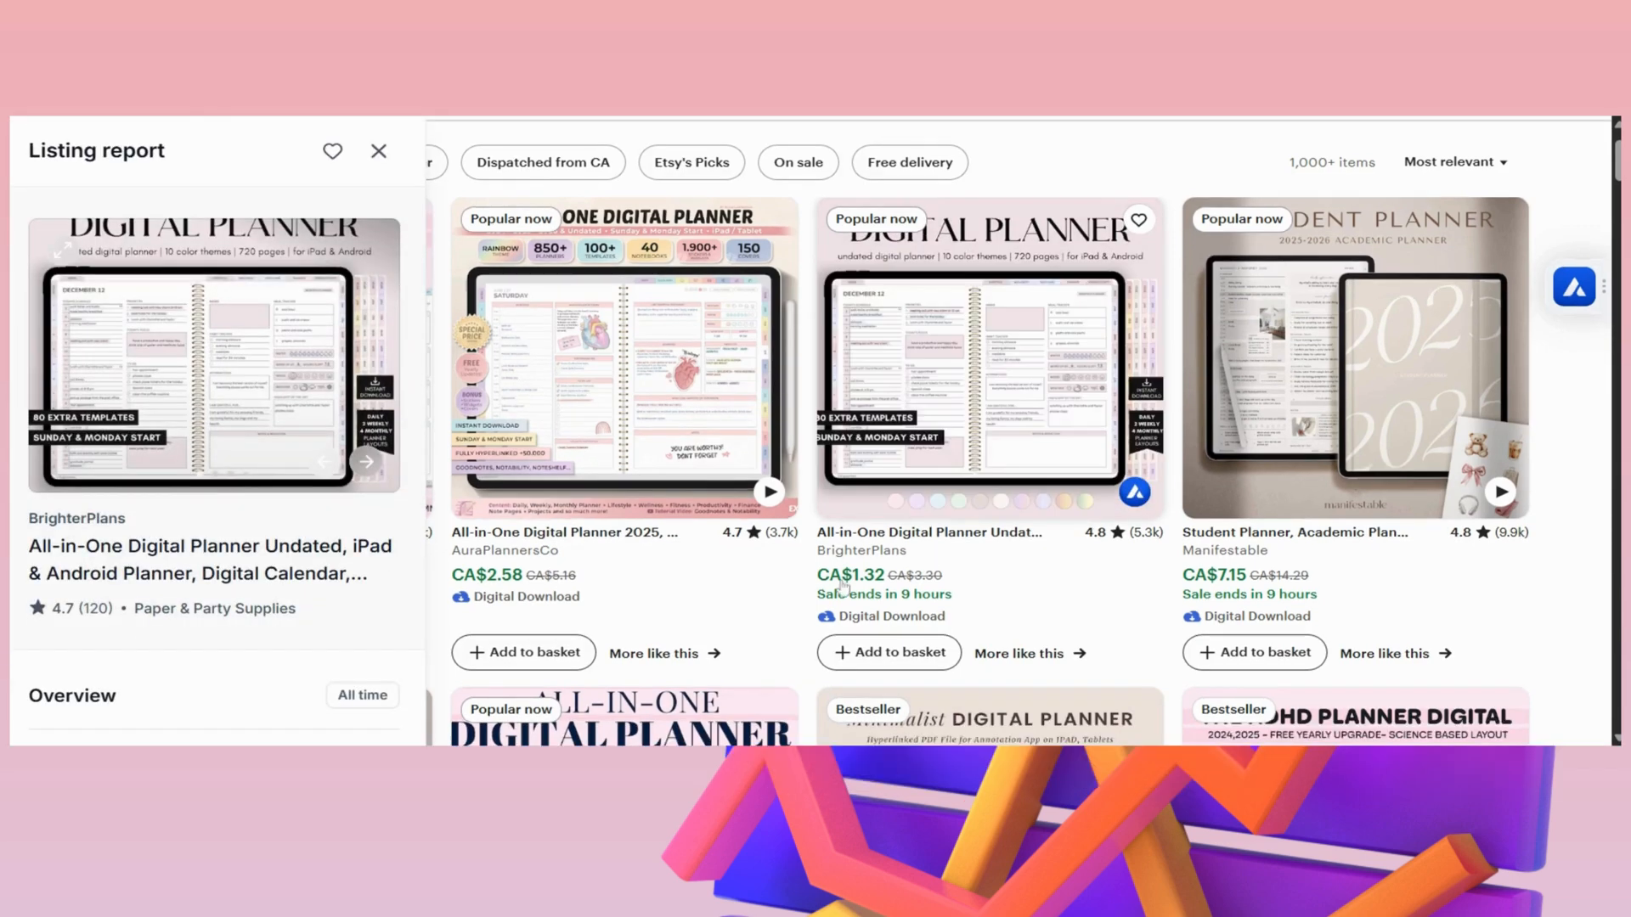
{"action": "scroll", "coordinate": [224, 495], "scroll_direction": "down", "scroll_amount": 2}
{"action": "scroll", "coordinate": [221, 501], "scroll_direction": "up", "scroll_amount": 1}
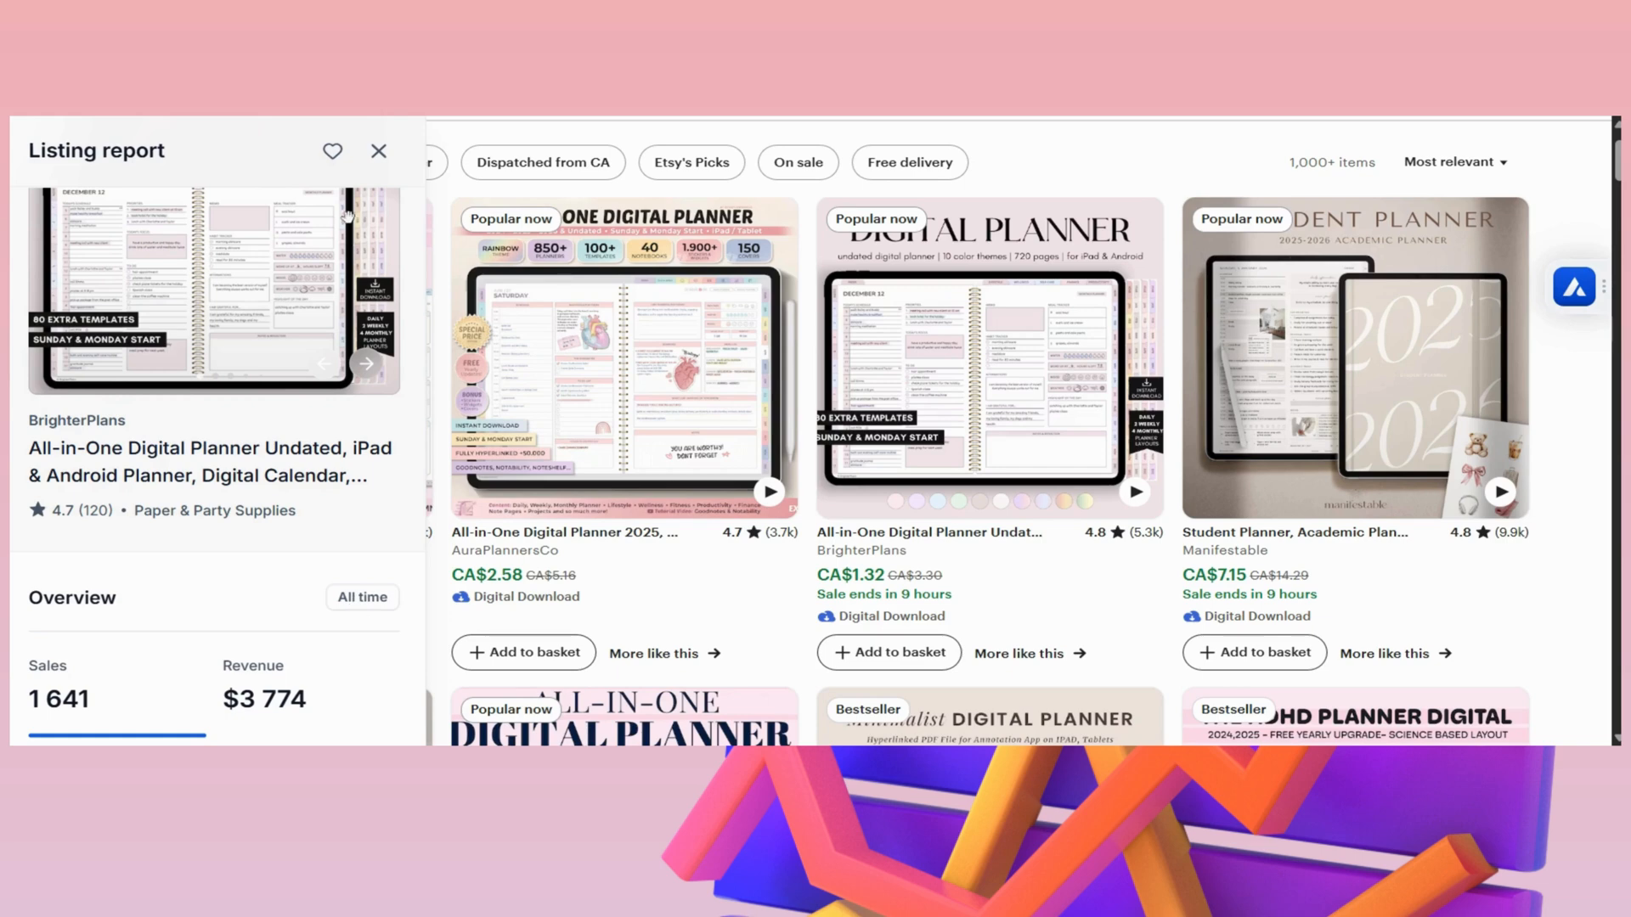
{"action": "left_click", "coordinate": [379, 150]}
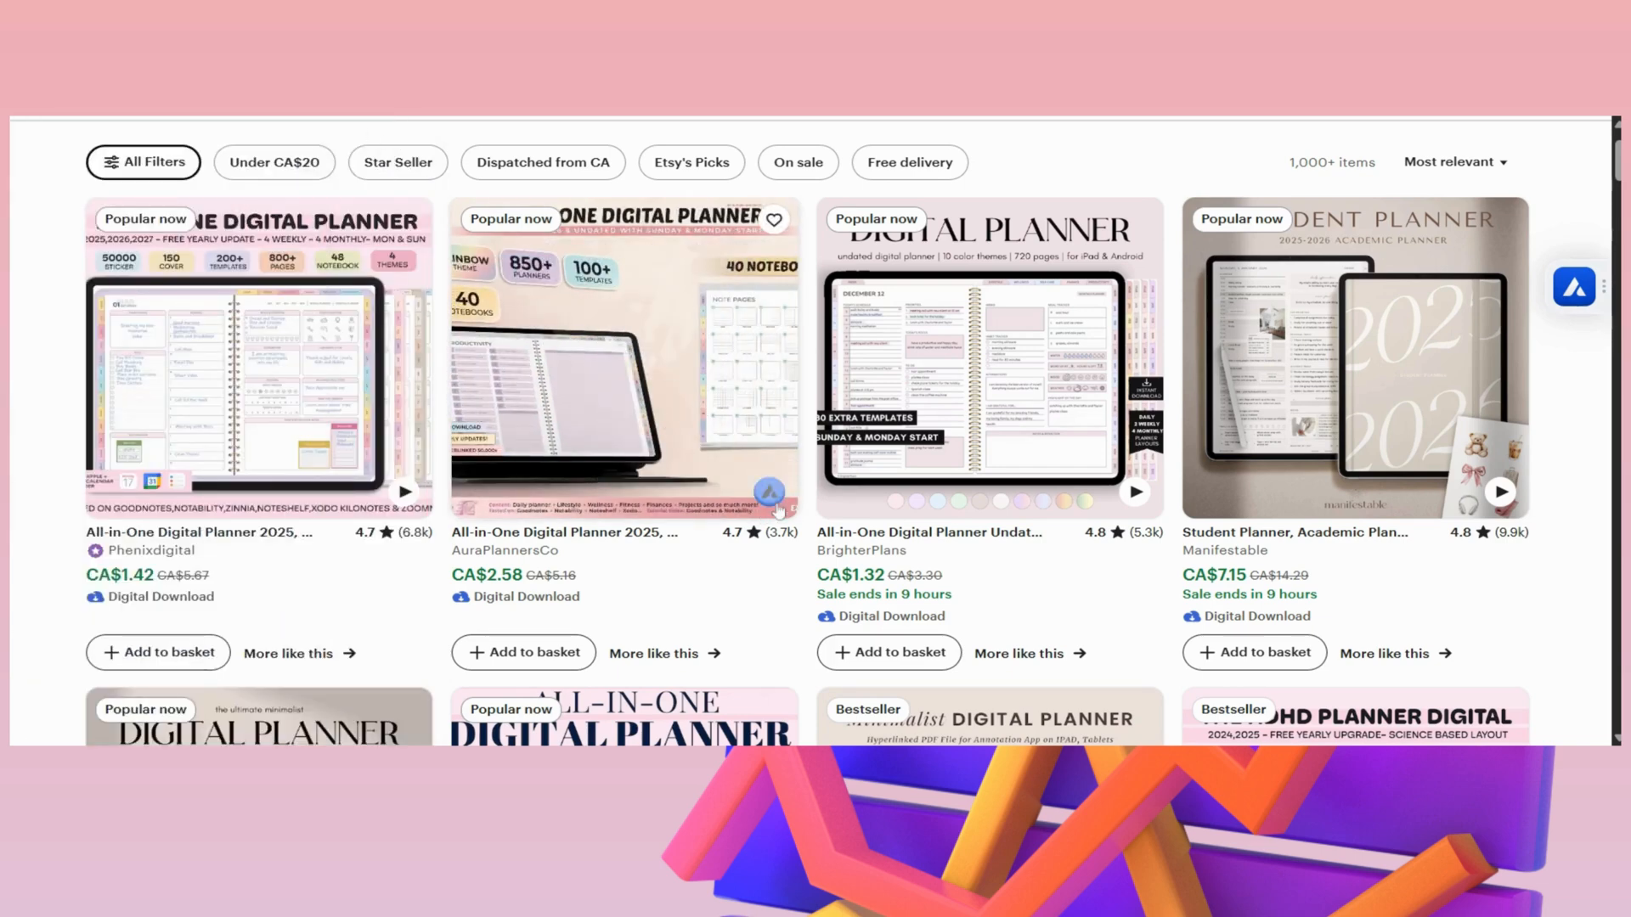
- Examine the sales and revenue report for AuraPlannersCo's All-in-One Digital Planner 2025 listing
{"action": "left_click", "coordinate": [770, 493]}
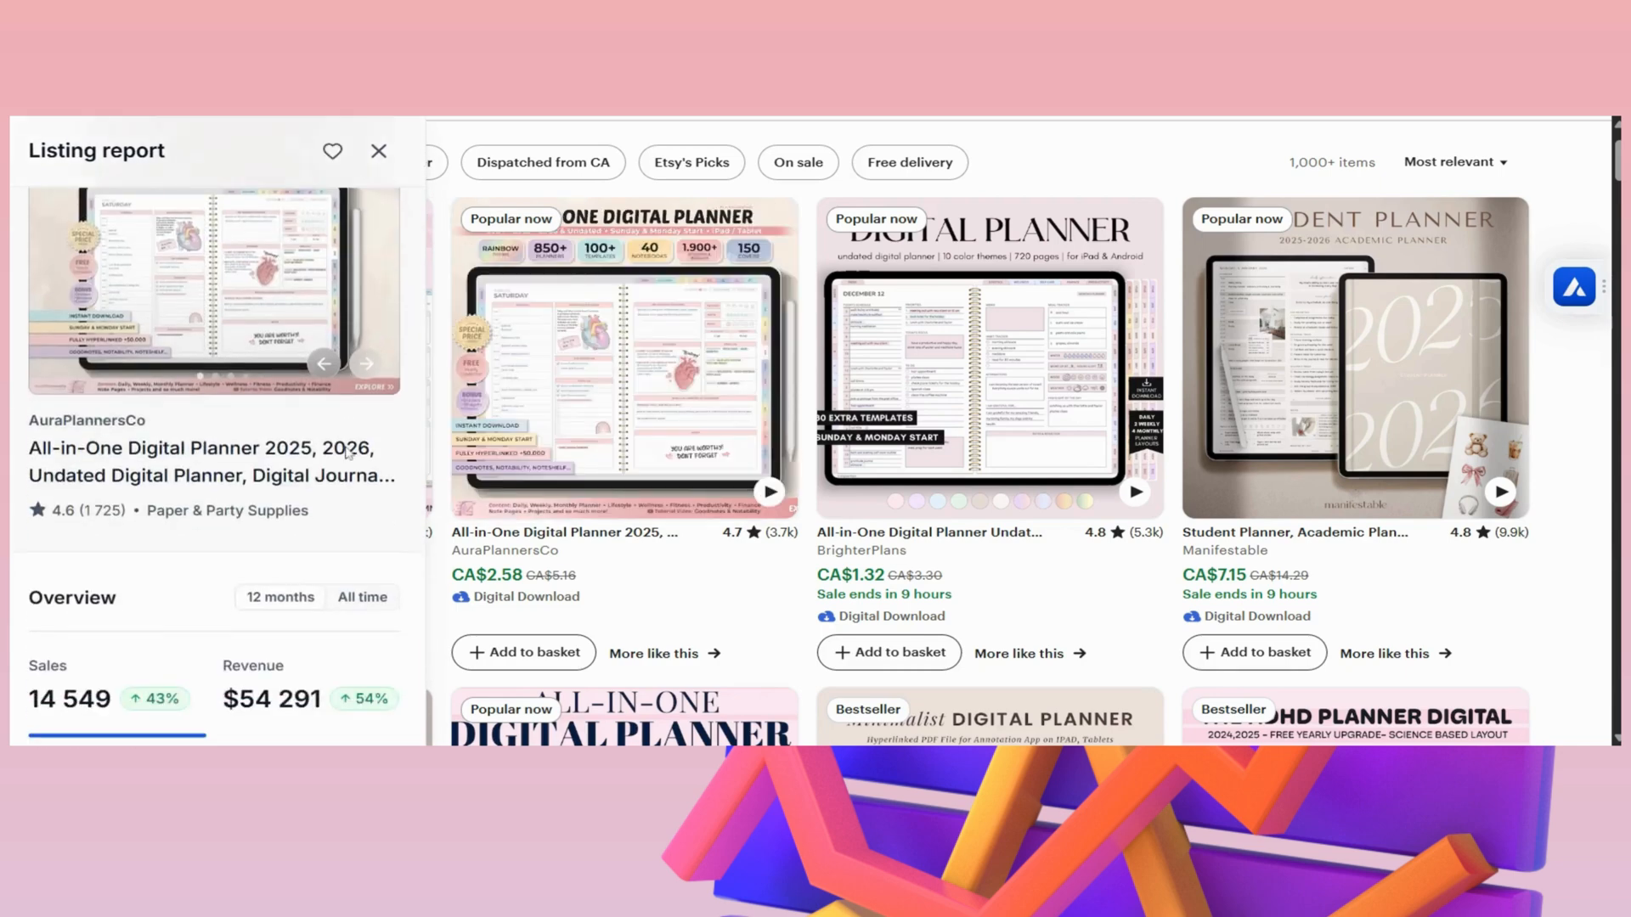
{"action": "scroll", "coordinate": [348, 453], "scroll_direction": "down", "scroll_amount": 1}
{"action": "scroll", "coordinate": [253, 608], "scroll_direction": "up", "scroll_amount": 1}
{"action": "scroll", "coordinate": [252, 615], "scroll_direction": "down", "scroll_amount": 1}
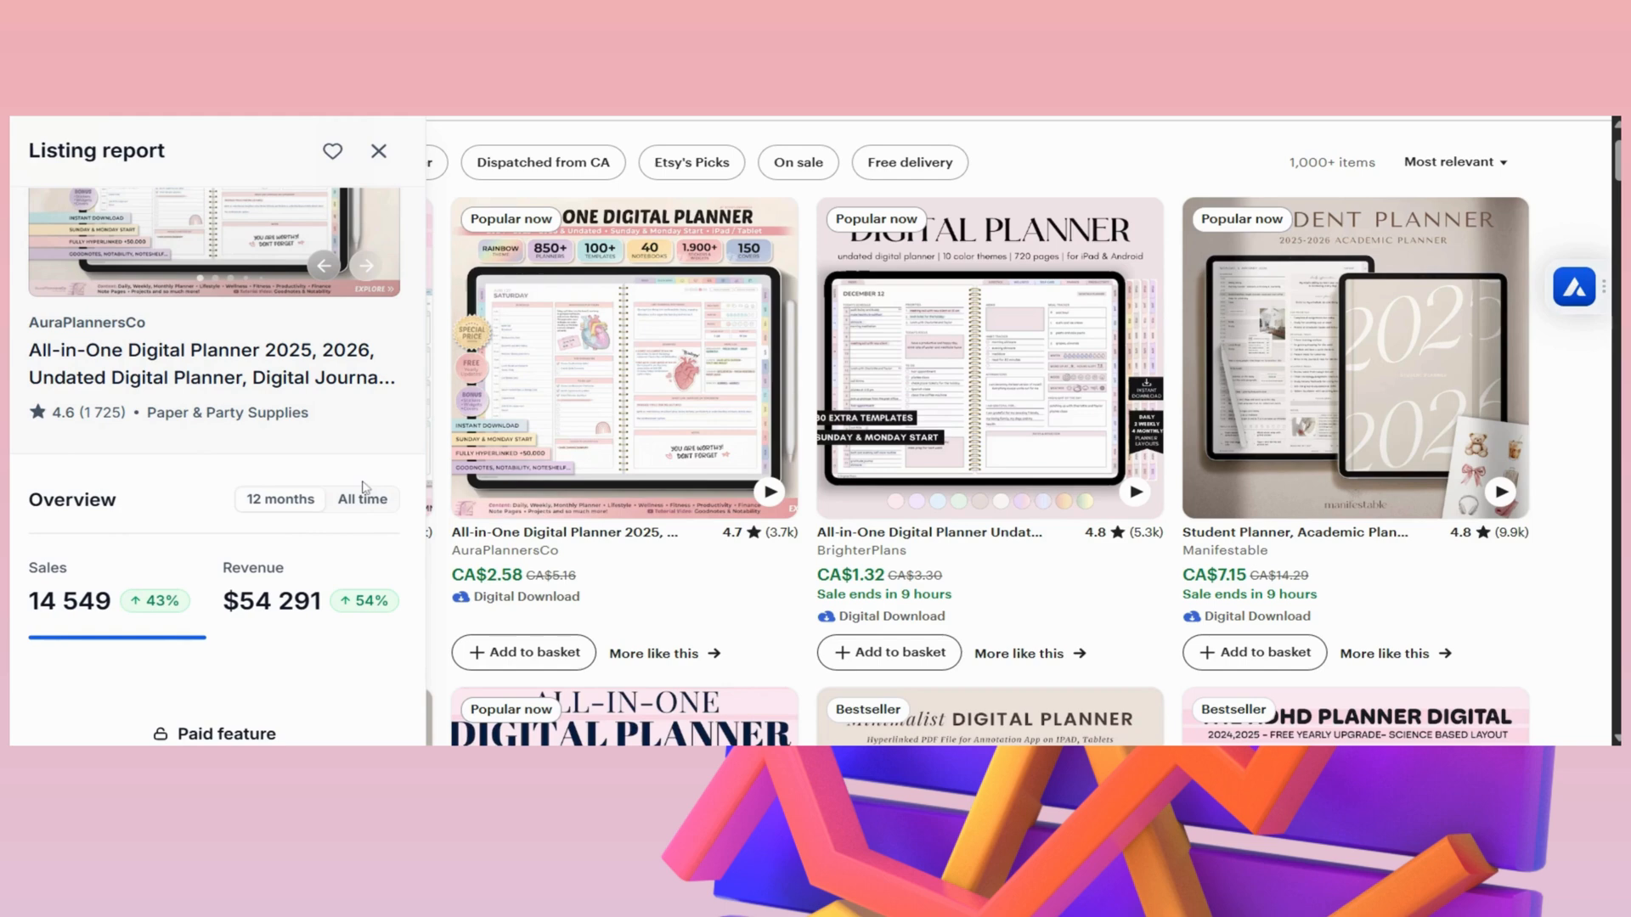
{"action": "left_click", "coordinate": [380, 155]}
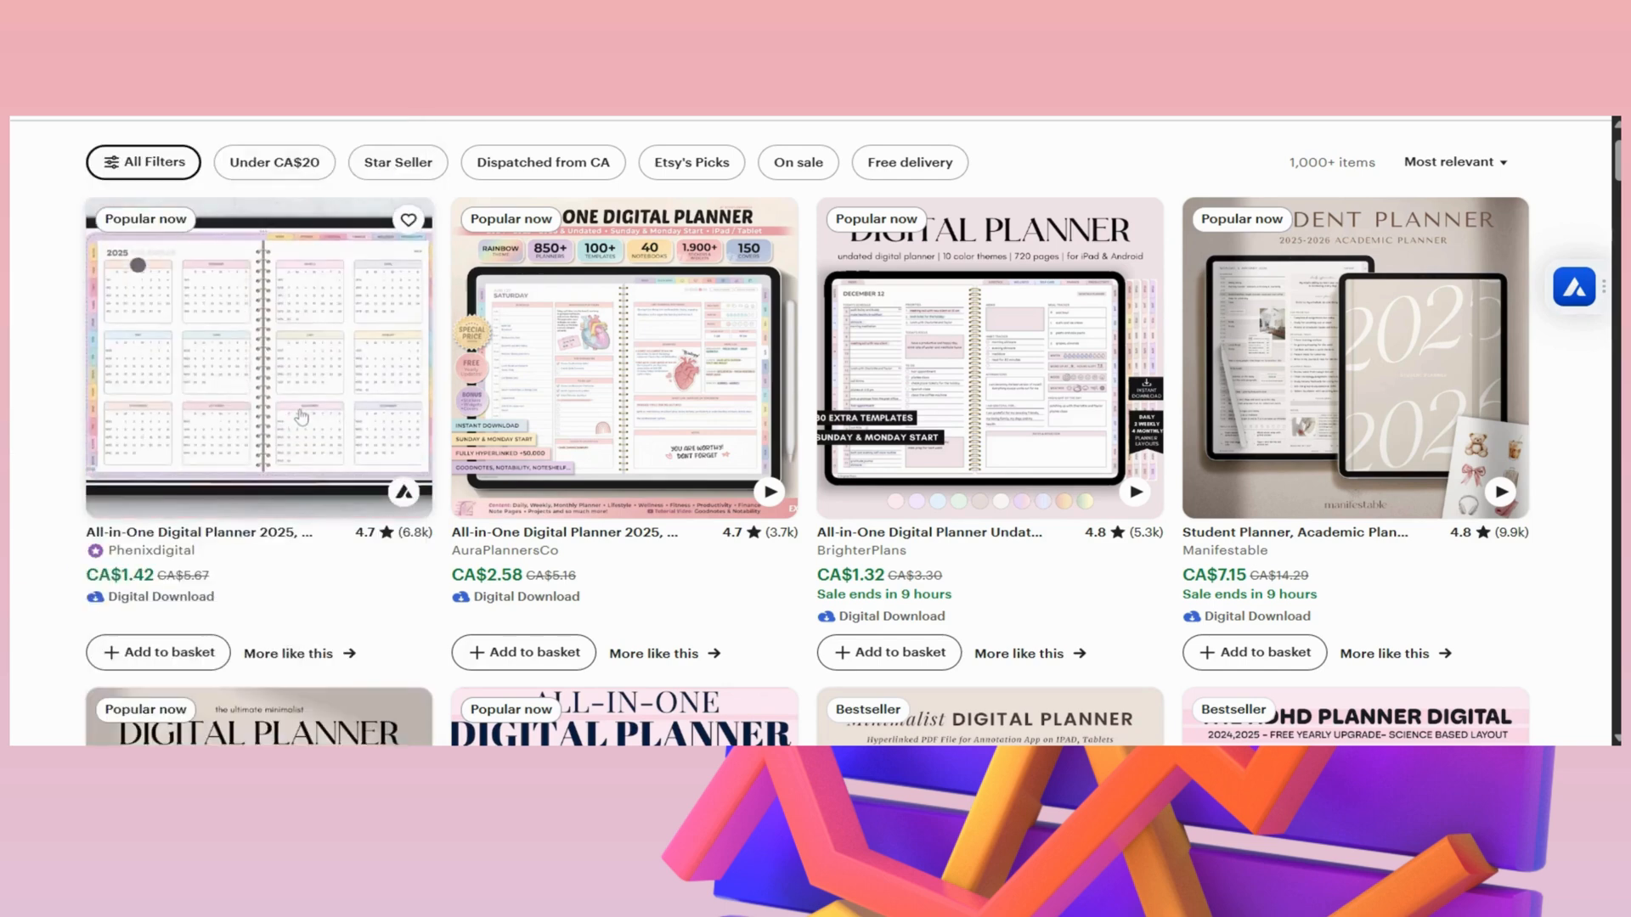
- View Manifestable's Student Planner listing and check its sales and revenue report from the search results
{"action": "mouse_move", "coordinate": [1400, 348]}
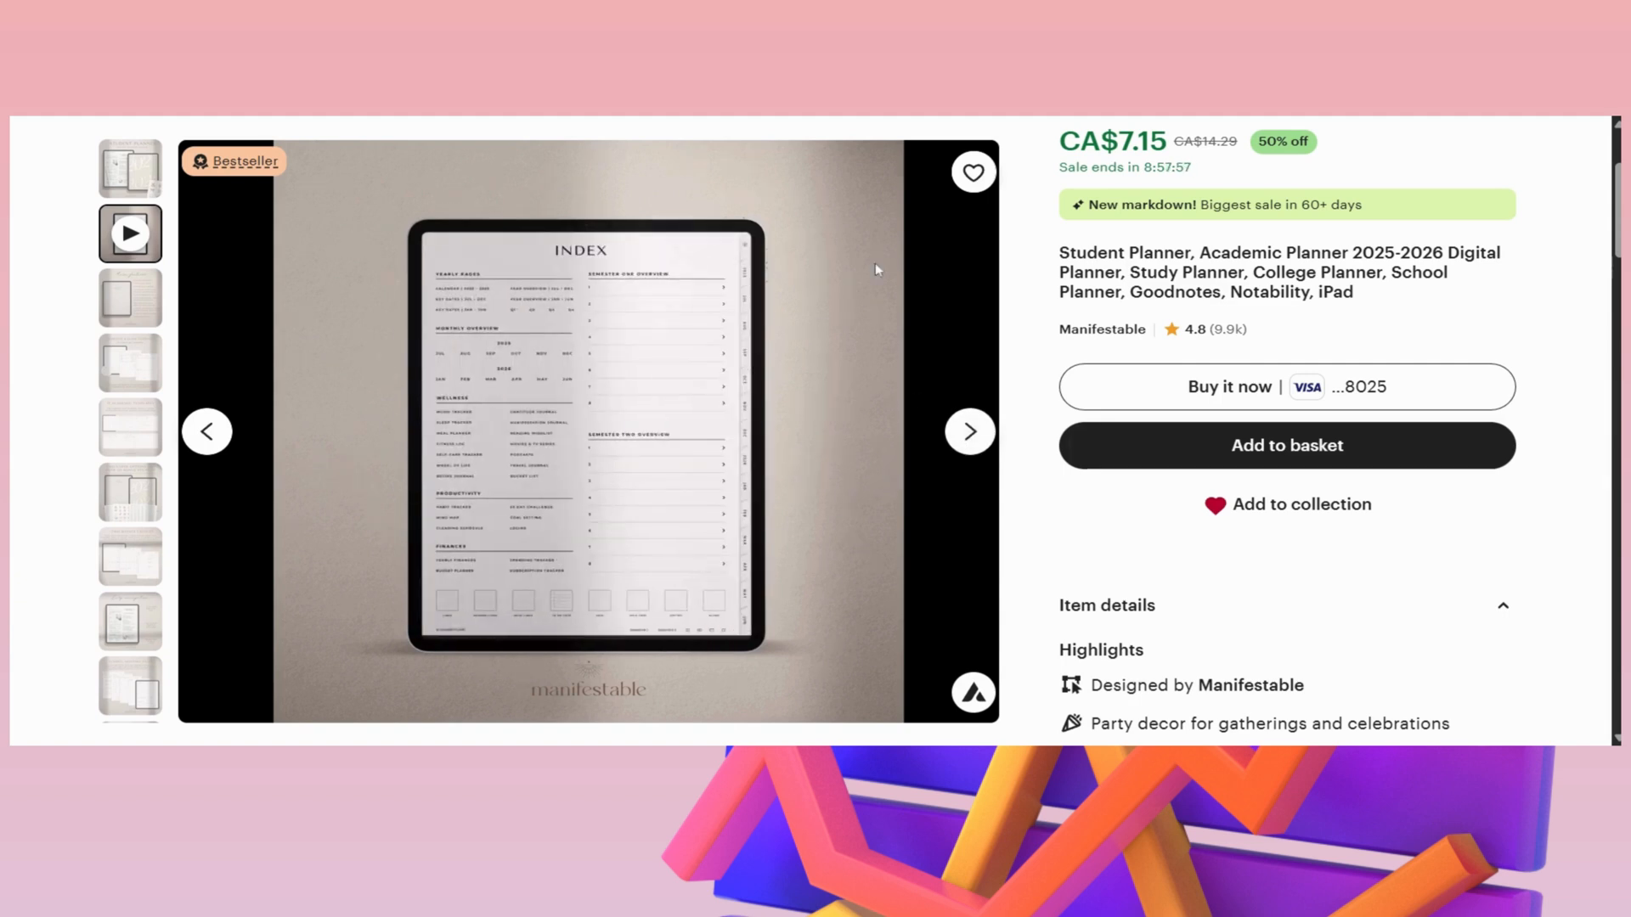
{"action": "left_click", "coordinate": [1091, 119]}
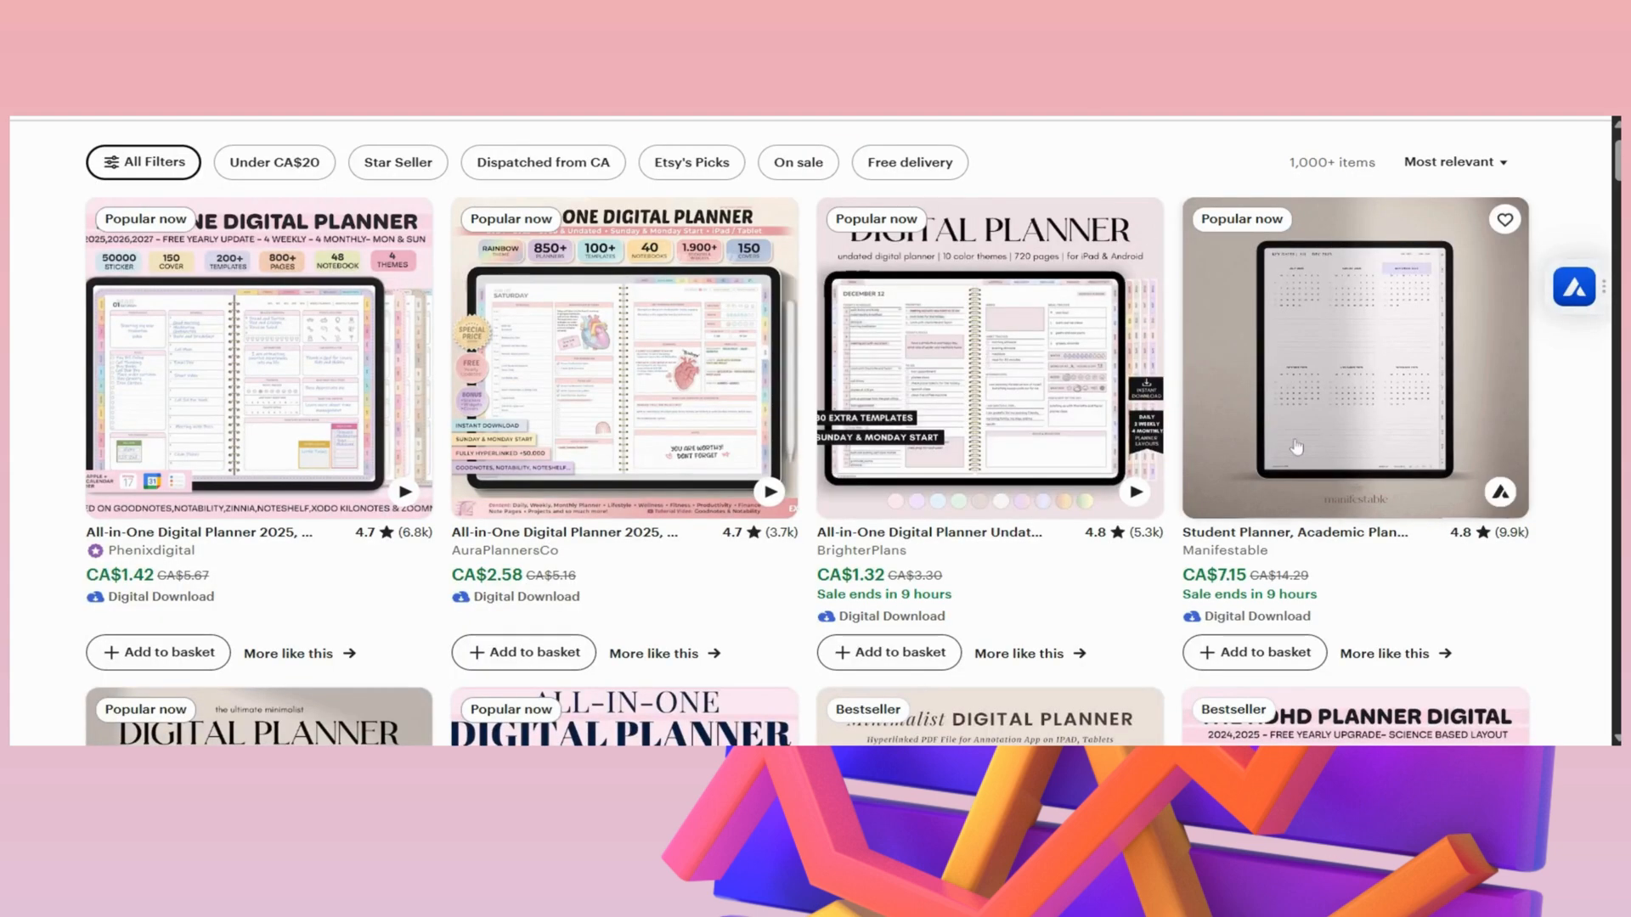
{"action": "left_click", "coordinate": [1500, 492]}
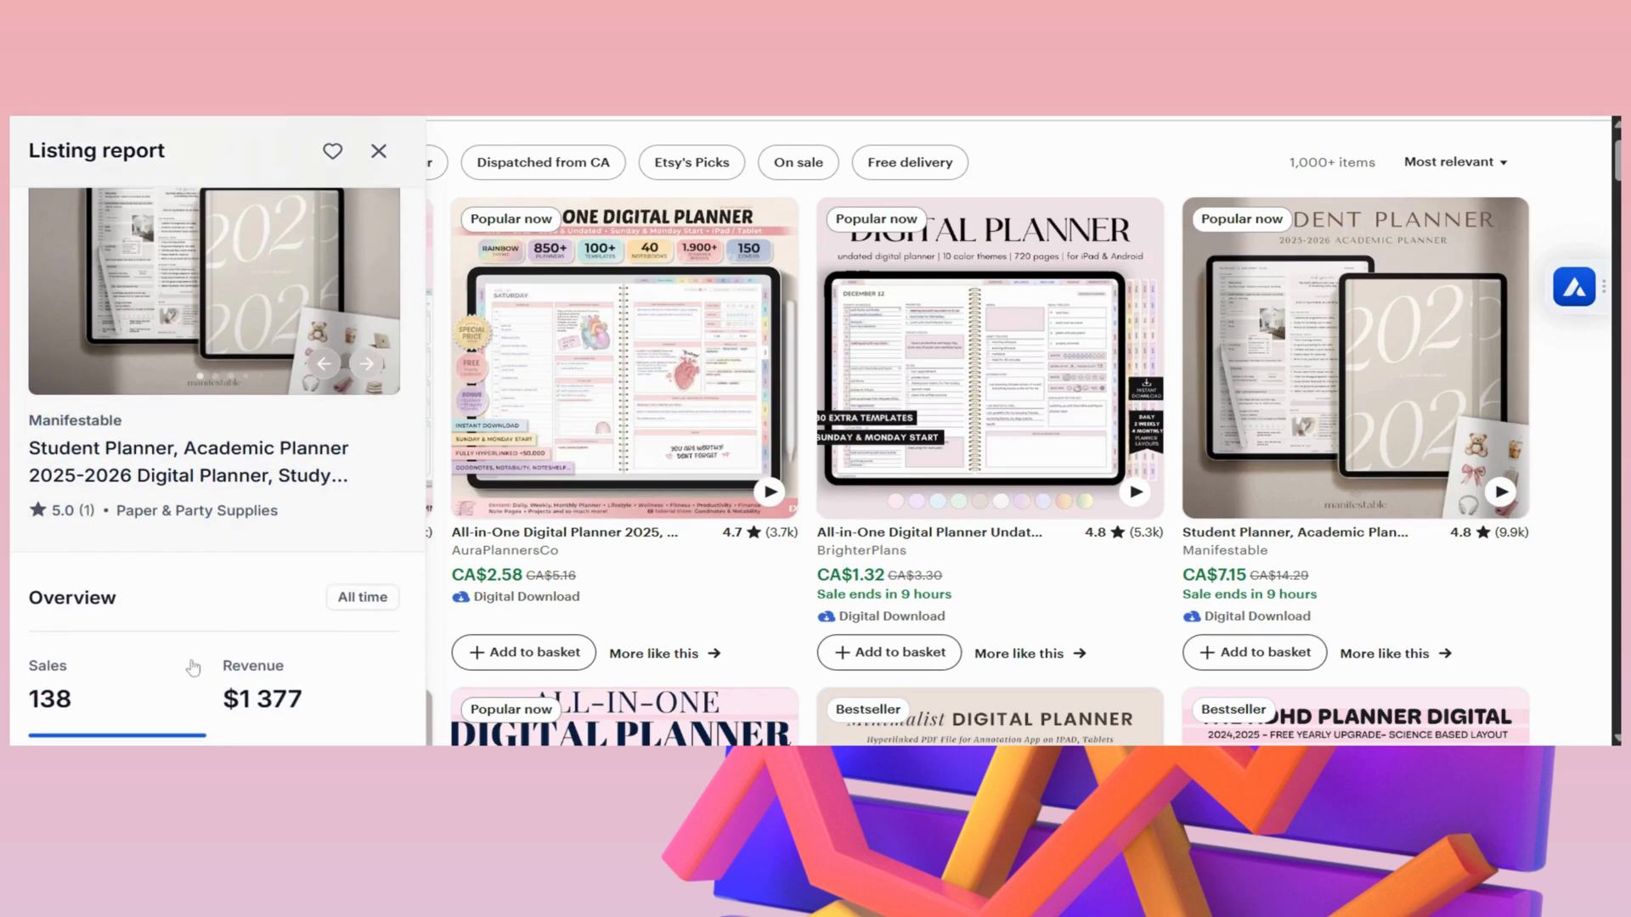
{"action": "left_click", "coordinate": [379, 151]}
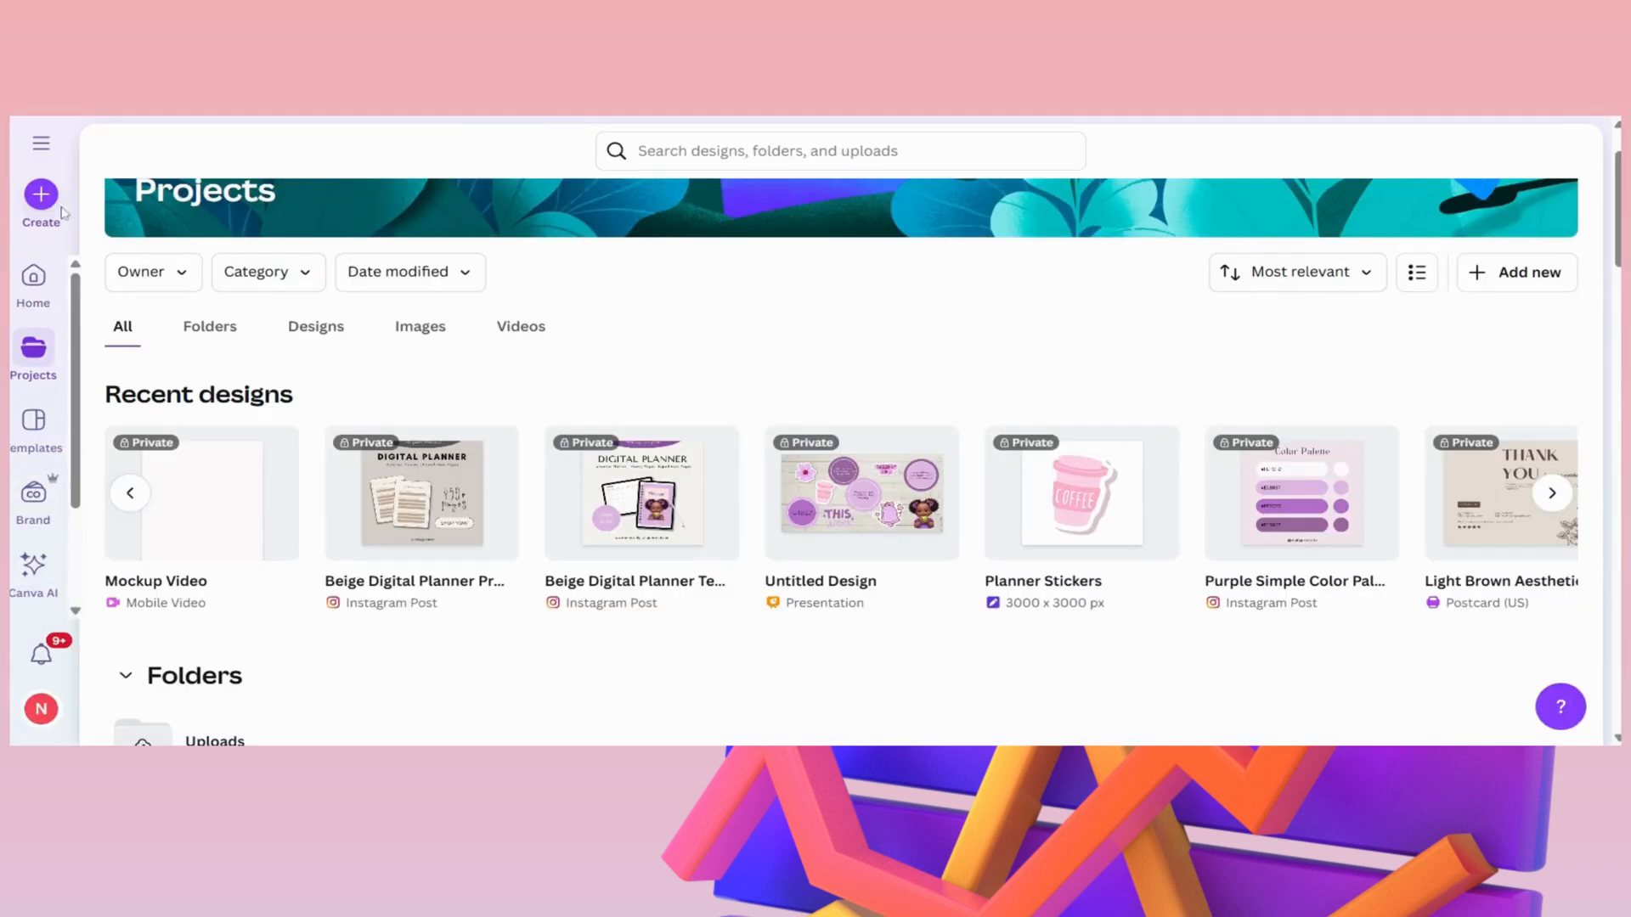
- Switch to Canva and create a new Mobile Video design of 1080 × 1920 px
{"action": "left_click", "coordinate": [32, 202]}
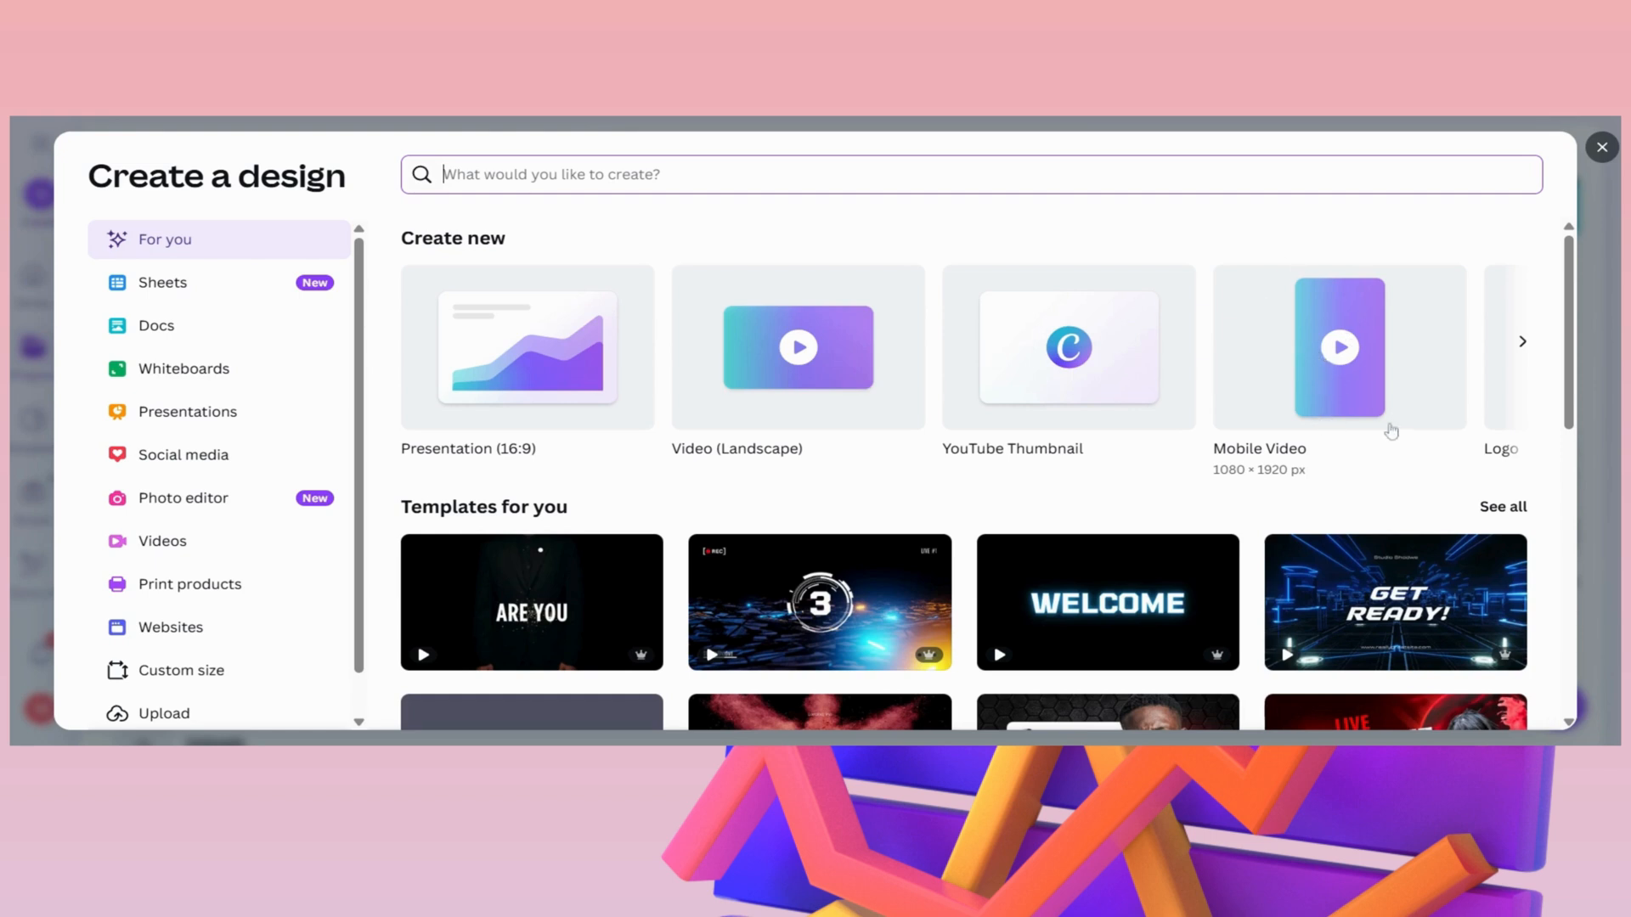
{"action": "left_click", "coordinate": [1325, 369]}
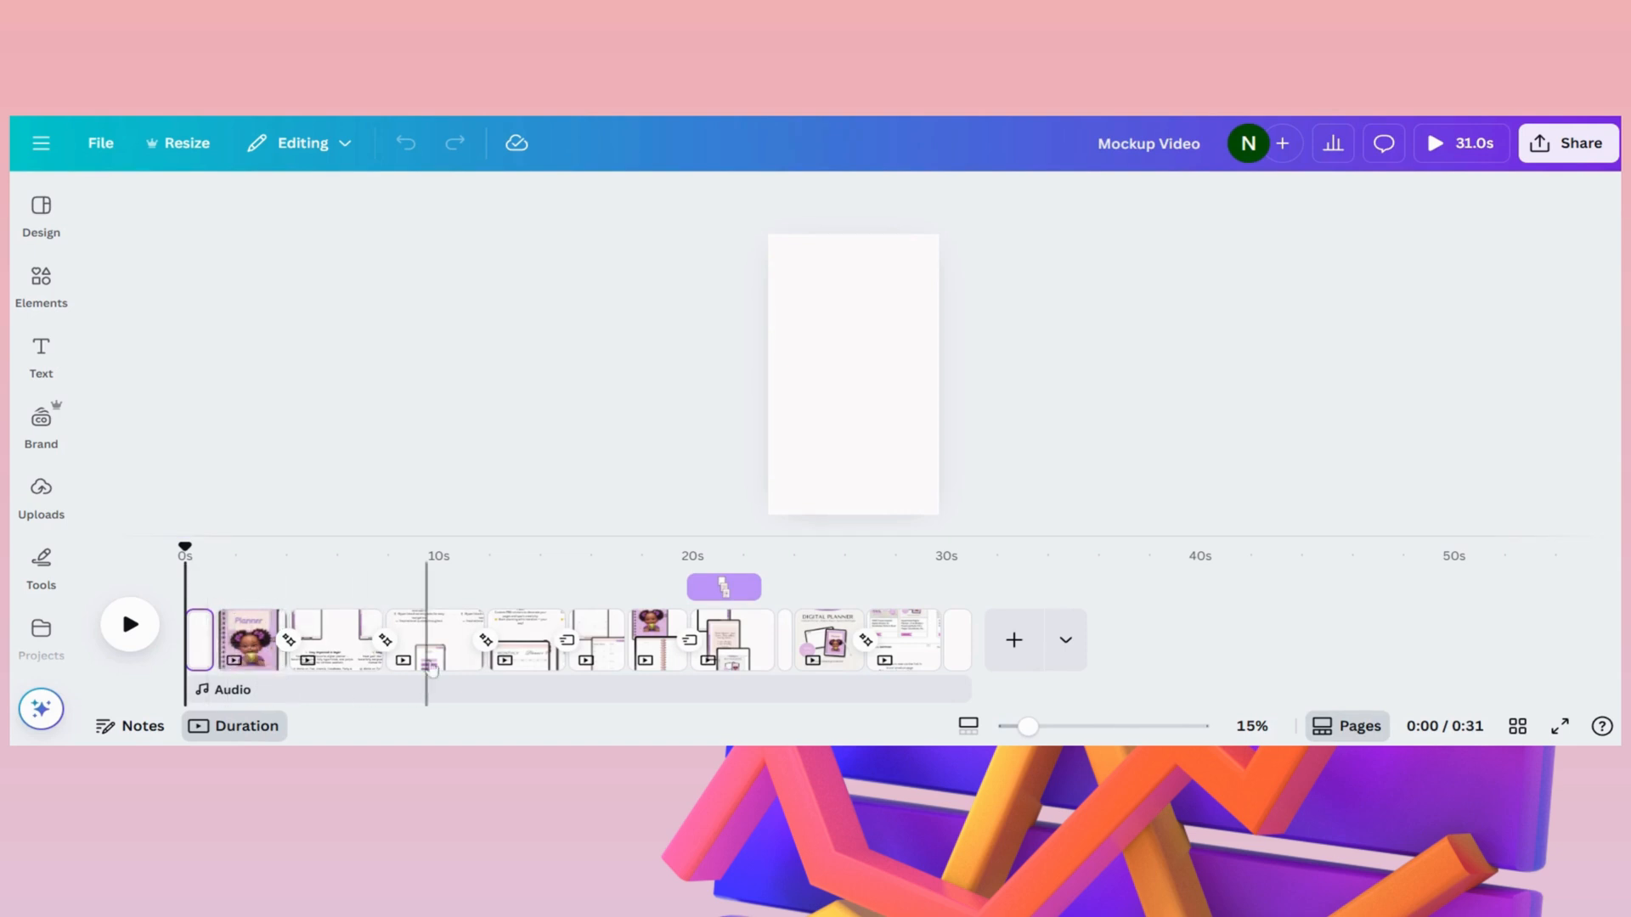
- Try several photo colors as the first page's background and settle on the pale pink from the planner cover
{"action": "left_click", "coordinate": [201, 643]}
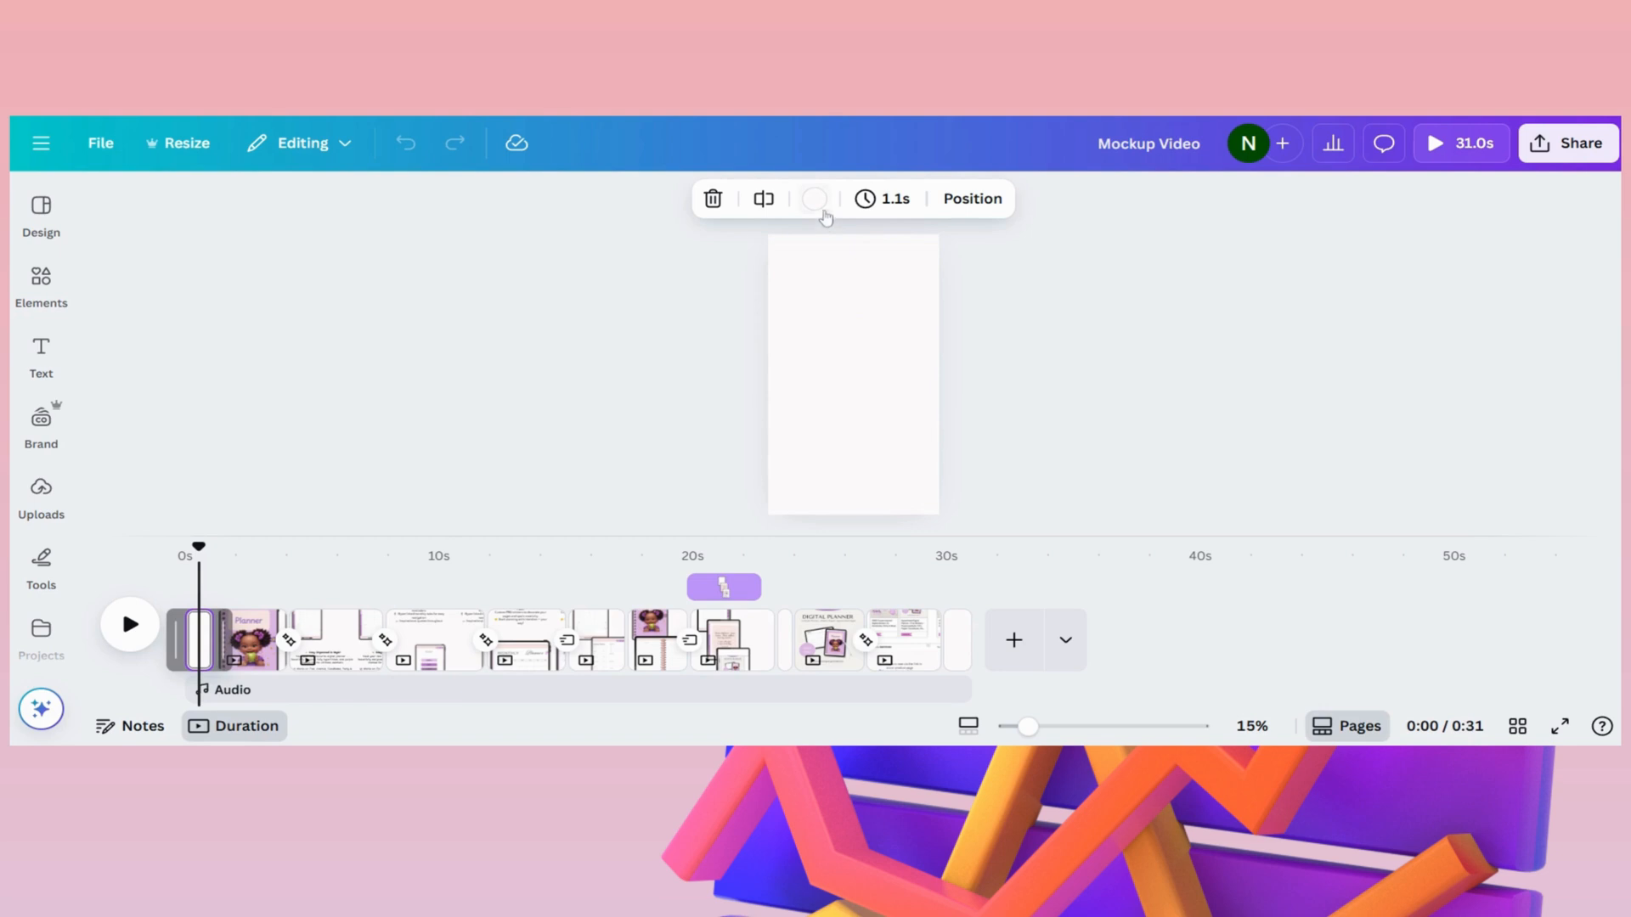
{"action": "left_click", "coordinate": [814, 200]}
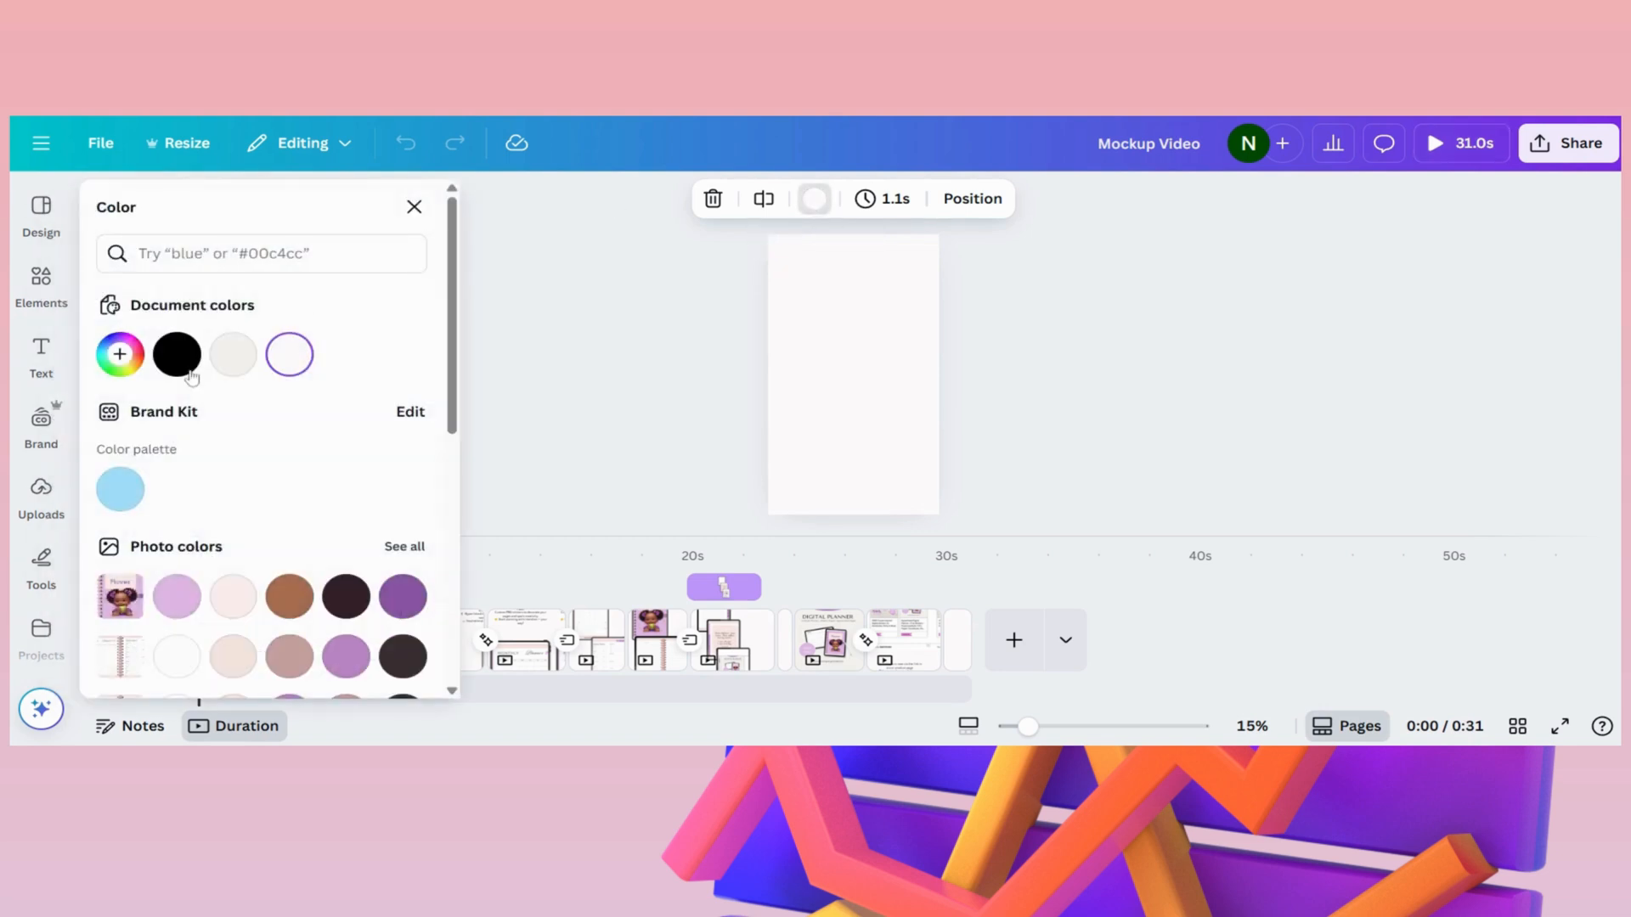
{"action": "scroll", "coordinate": [246, 509], "scroll_direction": "down", "scroll_amount": 3}
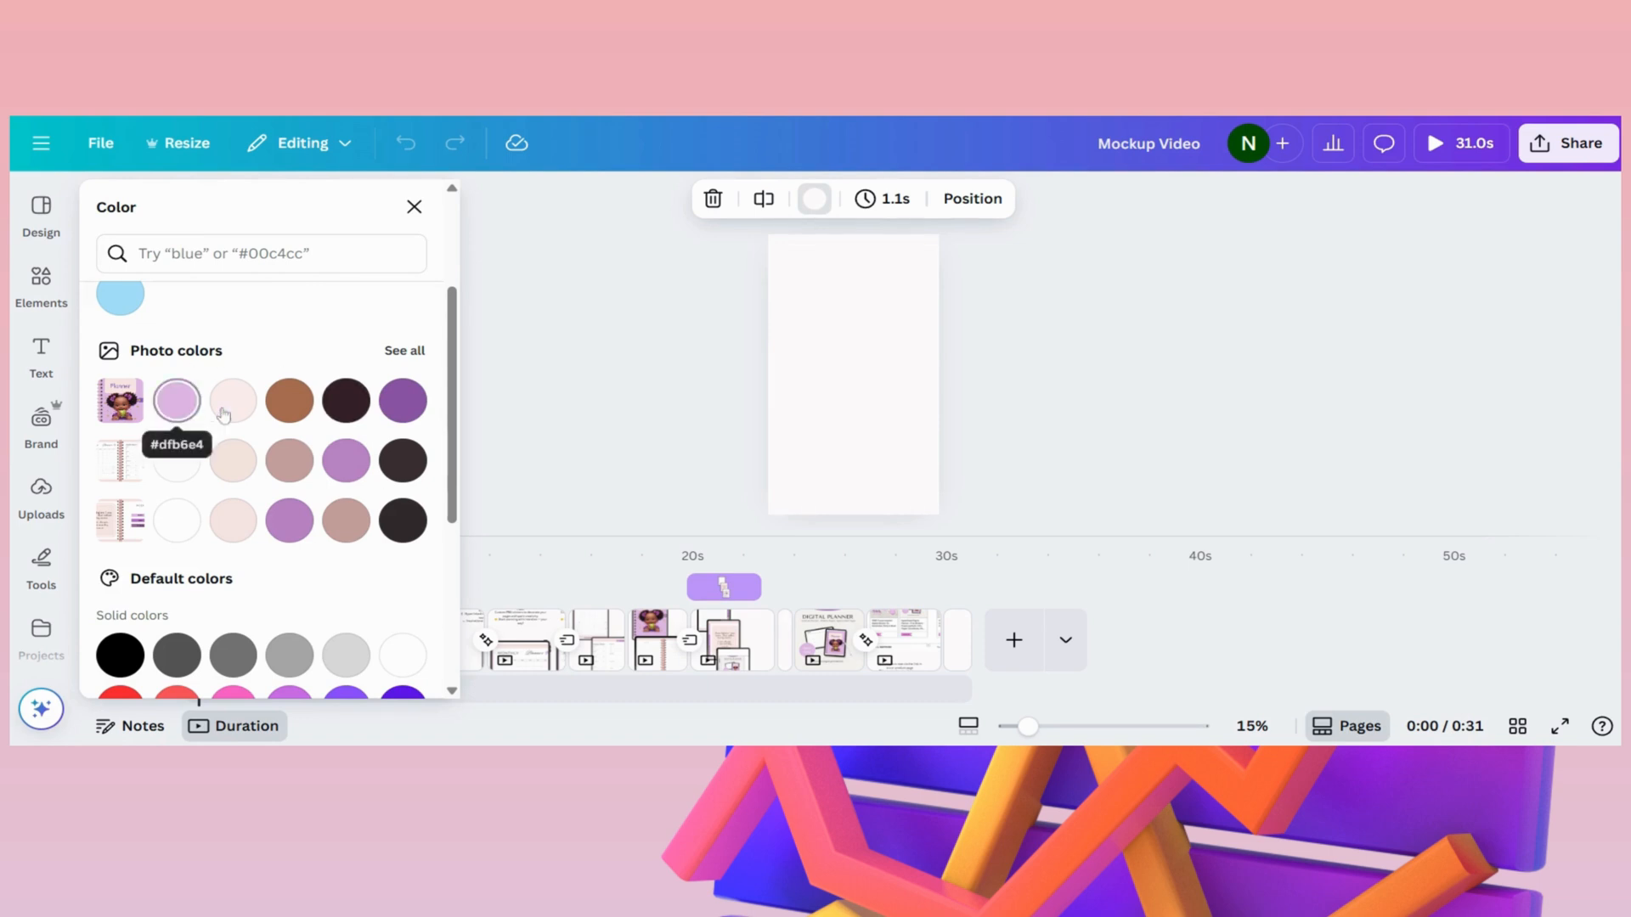
{"action": "left_click", "coordinate": [199, 412]}
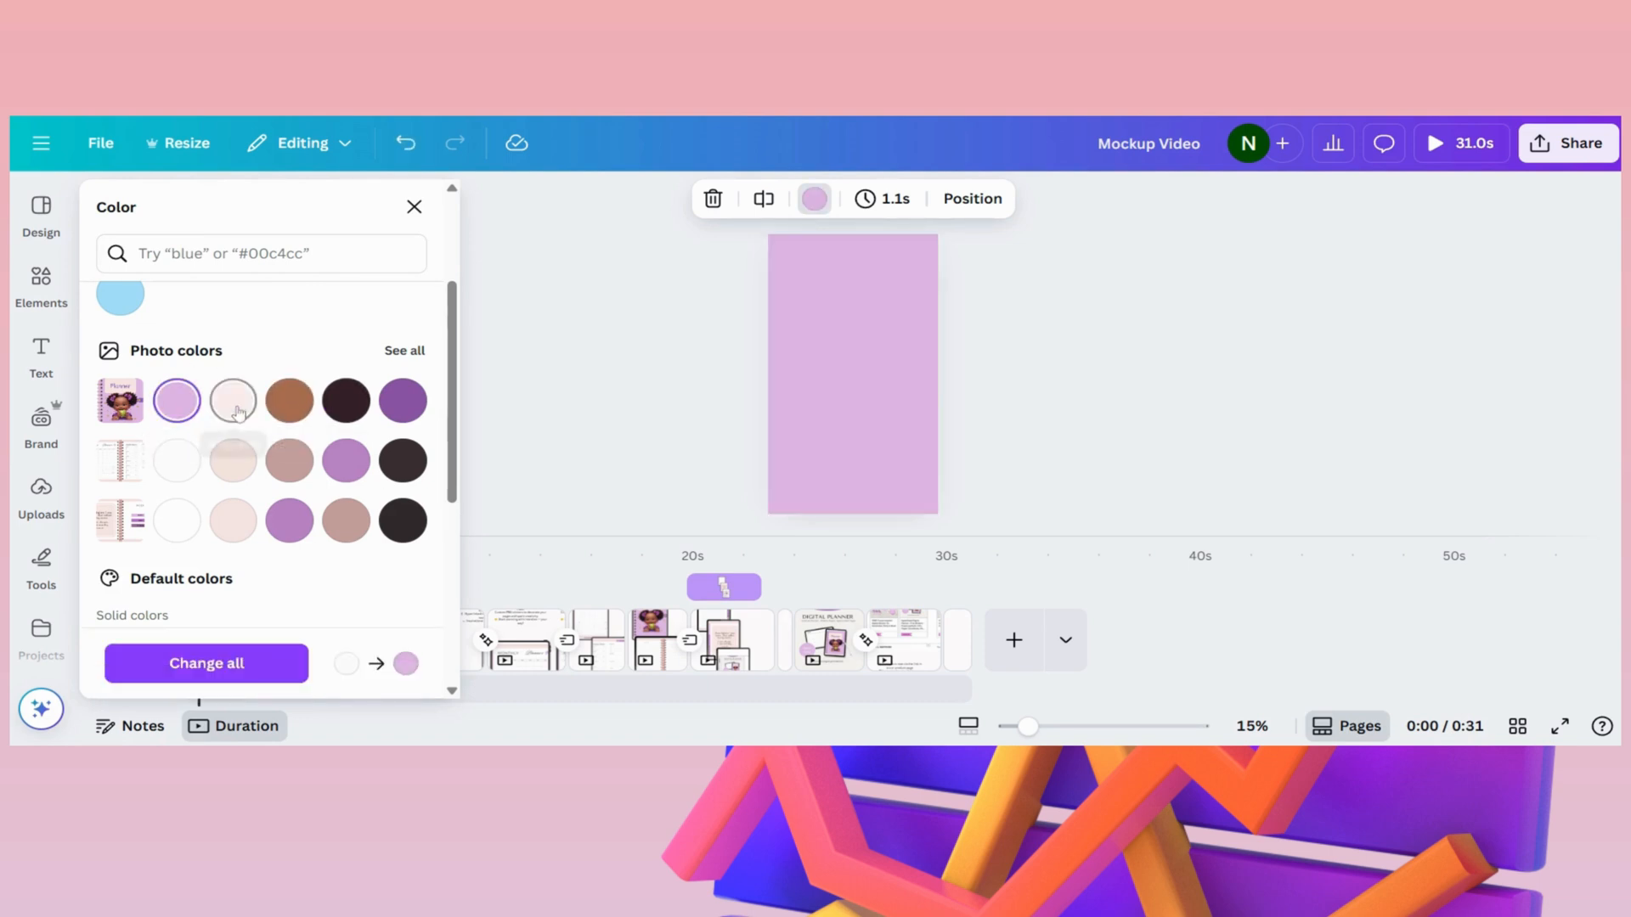
{"action": "left_click", "coordinate": [237, 413]}
{"action": "left_click", "coordinate": [289, 400]}
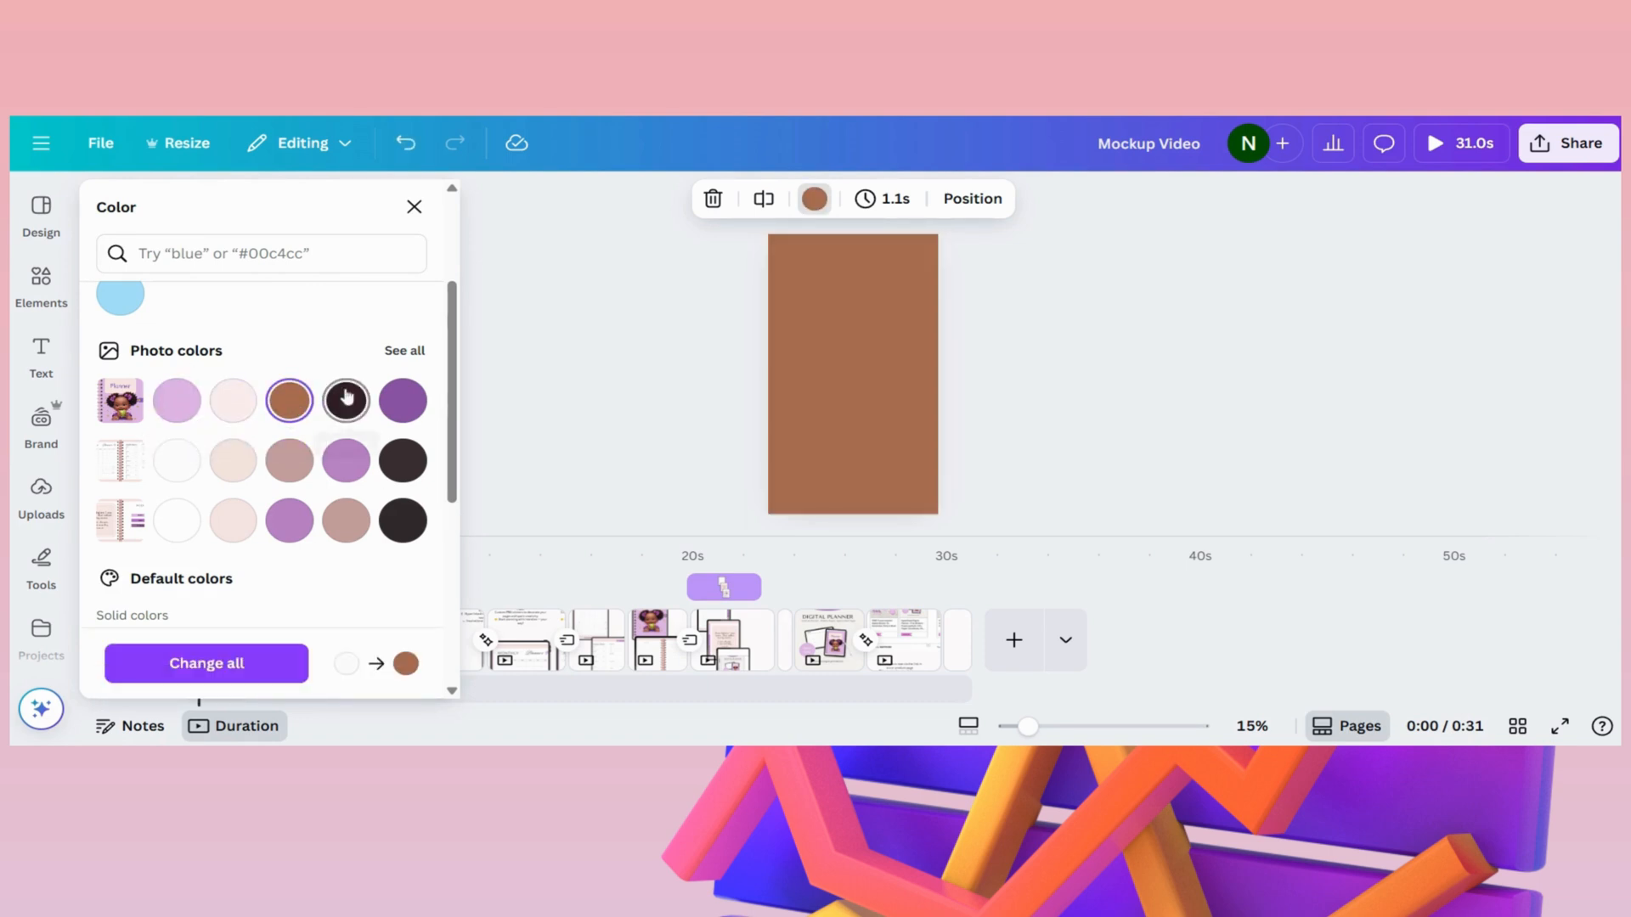
{"action": "left_click", "coordinate": [403, 400]}
{"action": "left_click", "coordinate": [235, 401]}
{"action": "left_click", "coordinate": [226, 455]}
{"action": "left_click", "coordinate": [233, 519]}
{"action": "left_click", "coordinate": [228, 414]}
{"action": "left_click", "coordinate": [618, 431]}
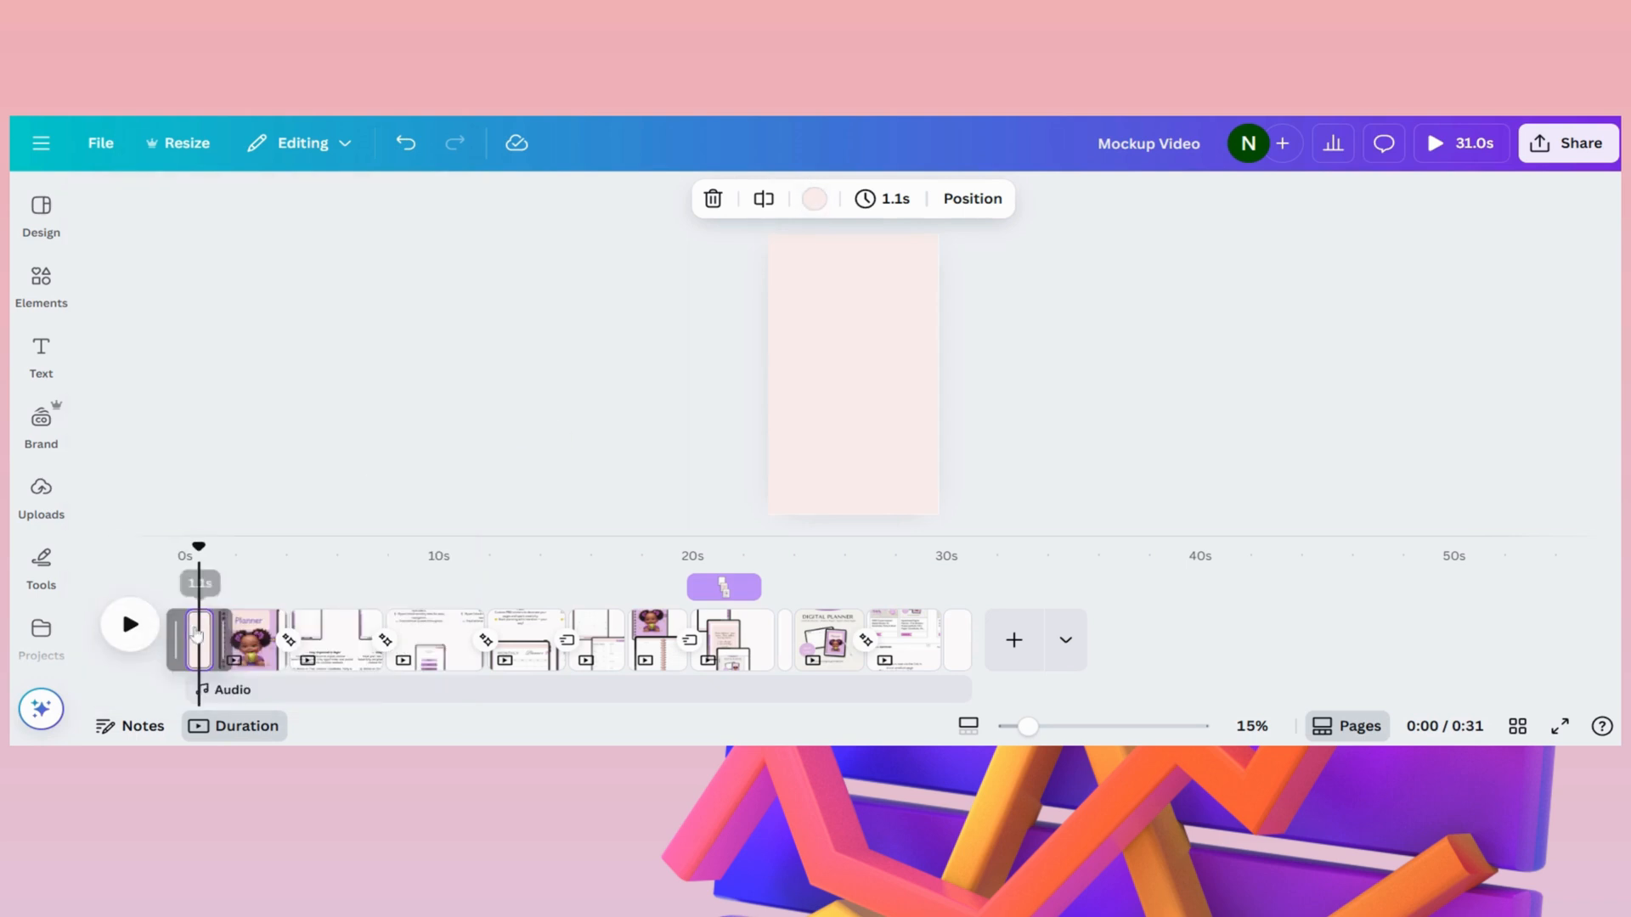
- Play the mockup video from the beginning to preview the first page's transition into the planner cover
{"action": "left_click_drag", "start_coordinate": [200, 546], "coordinate": [185, 545]}
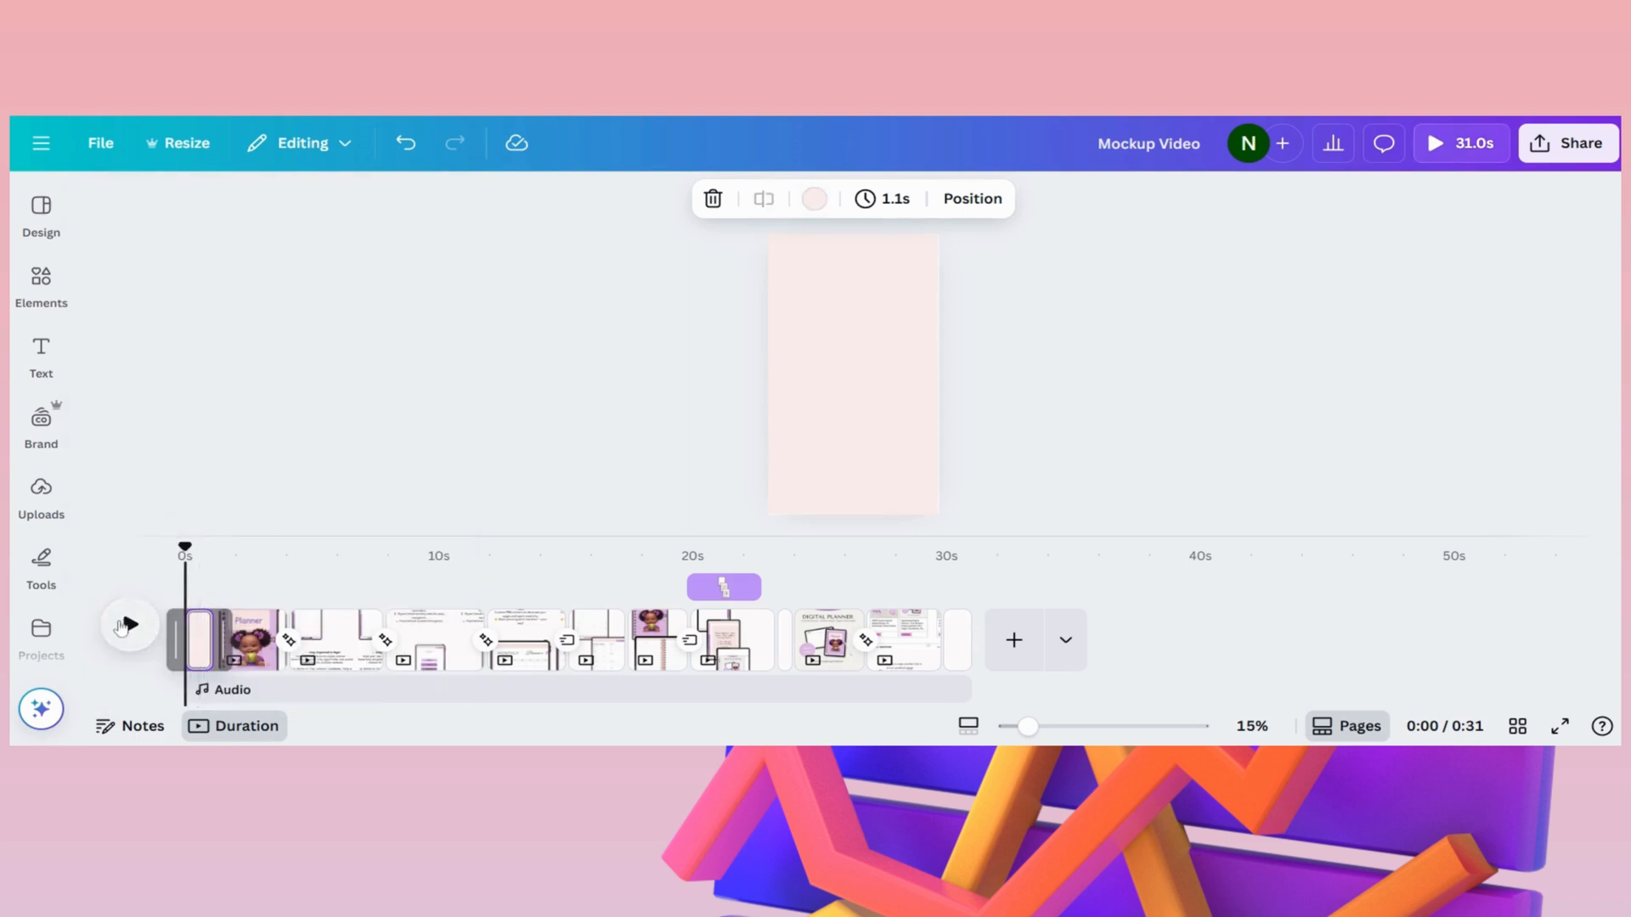
{"action": "left_click", "coordinate": [128, 625]}
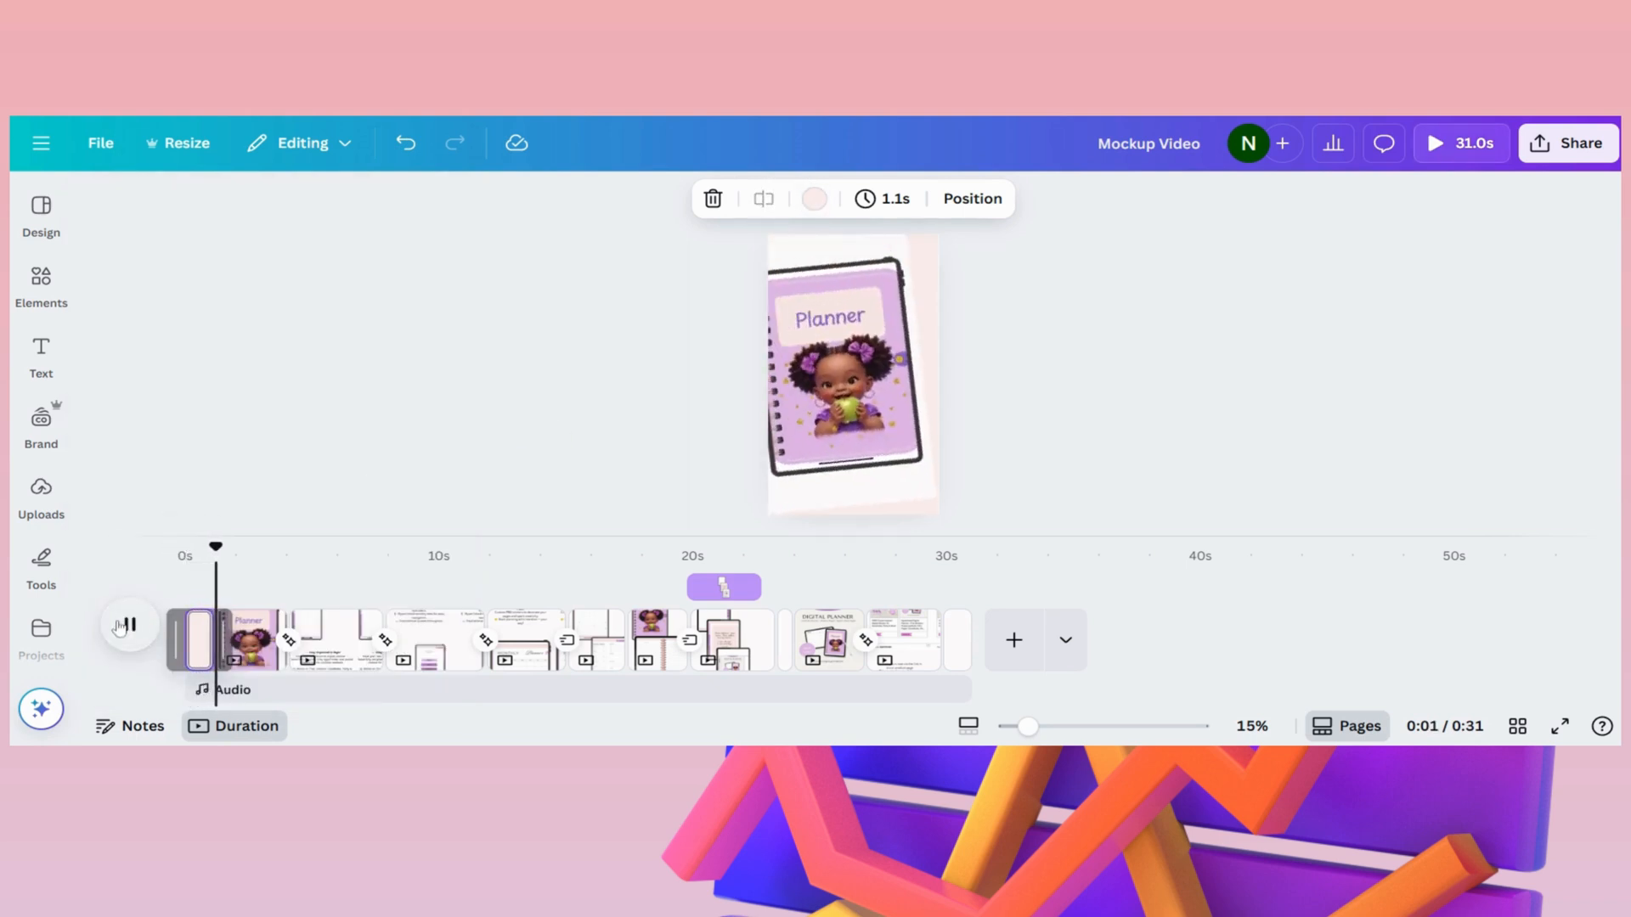
{"action": "left_click", "coordinate": [129, 625]}
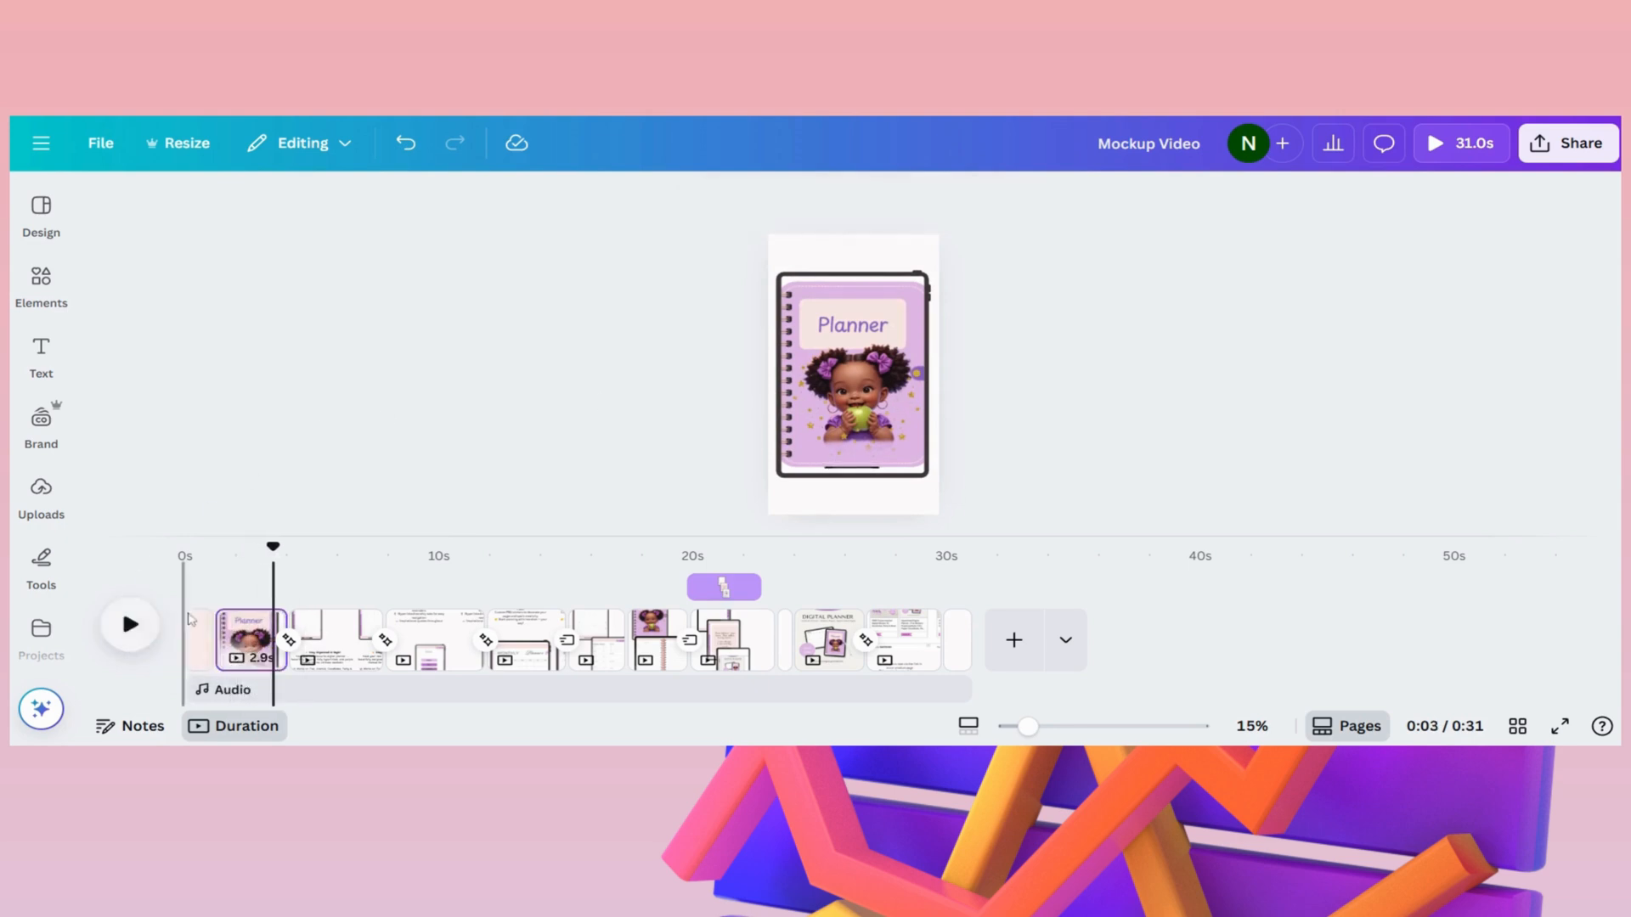
- On the planner cover page, search the elements for "ipad mockup" and show all matching frames
{"action": "left_click", "coordinate": [237, 630]}
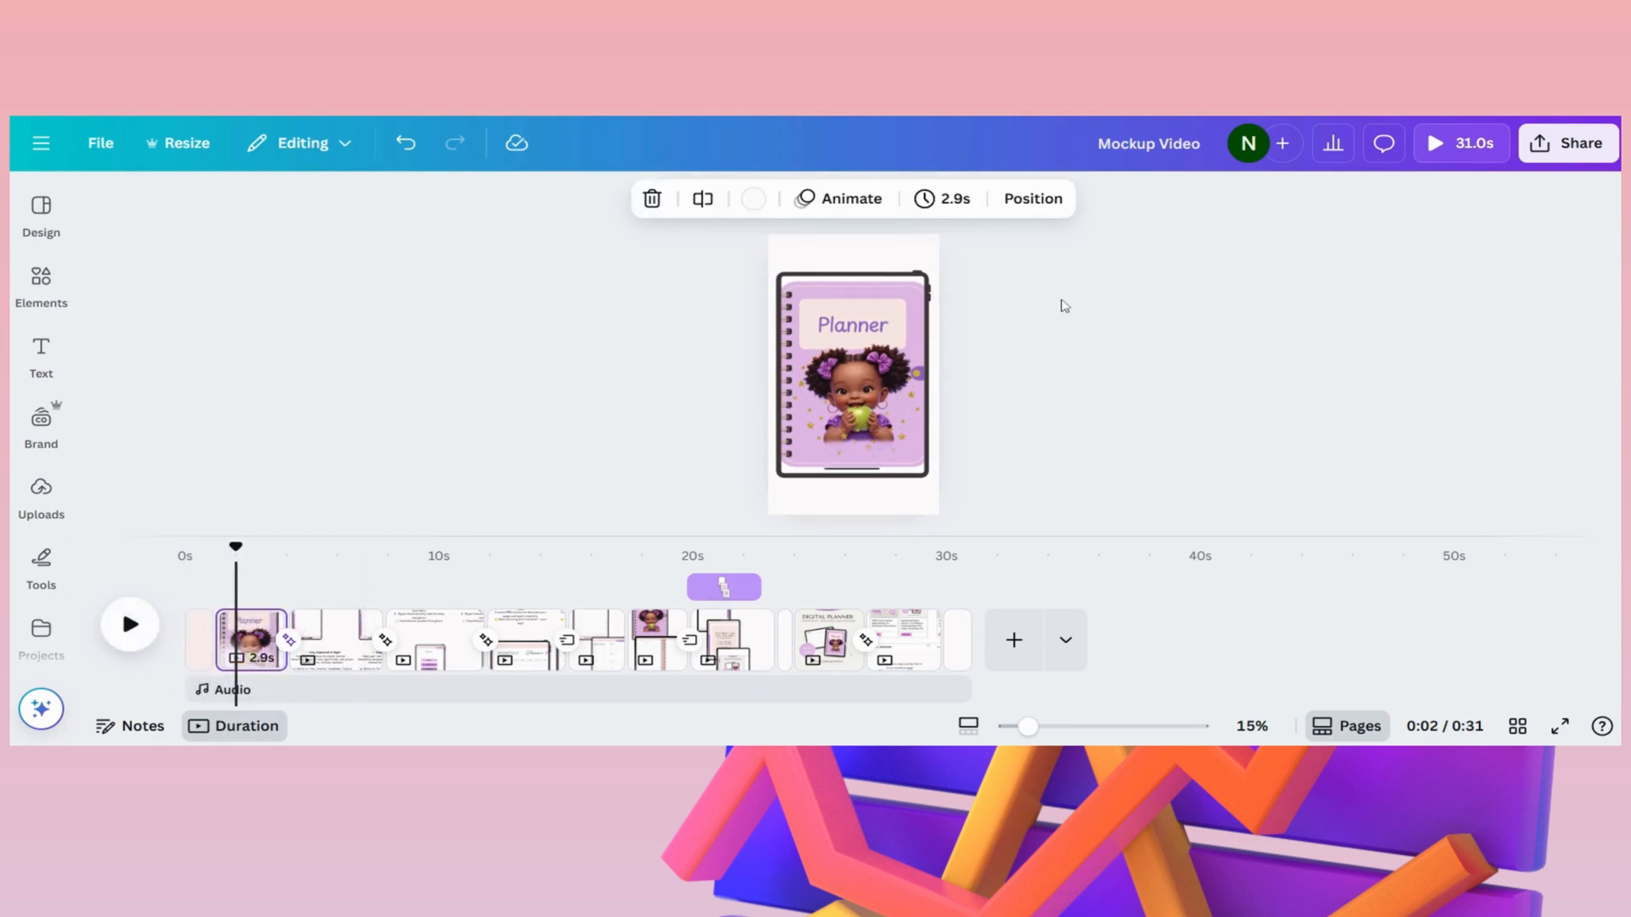
{"action": "left_click", "coordinate": [40, 280]}
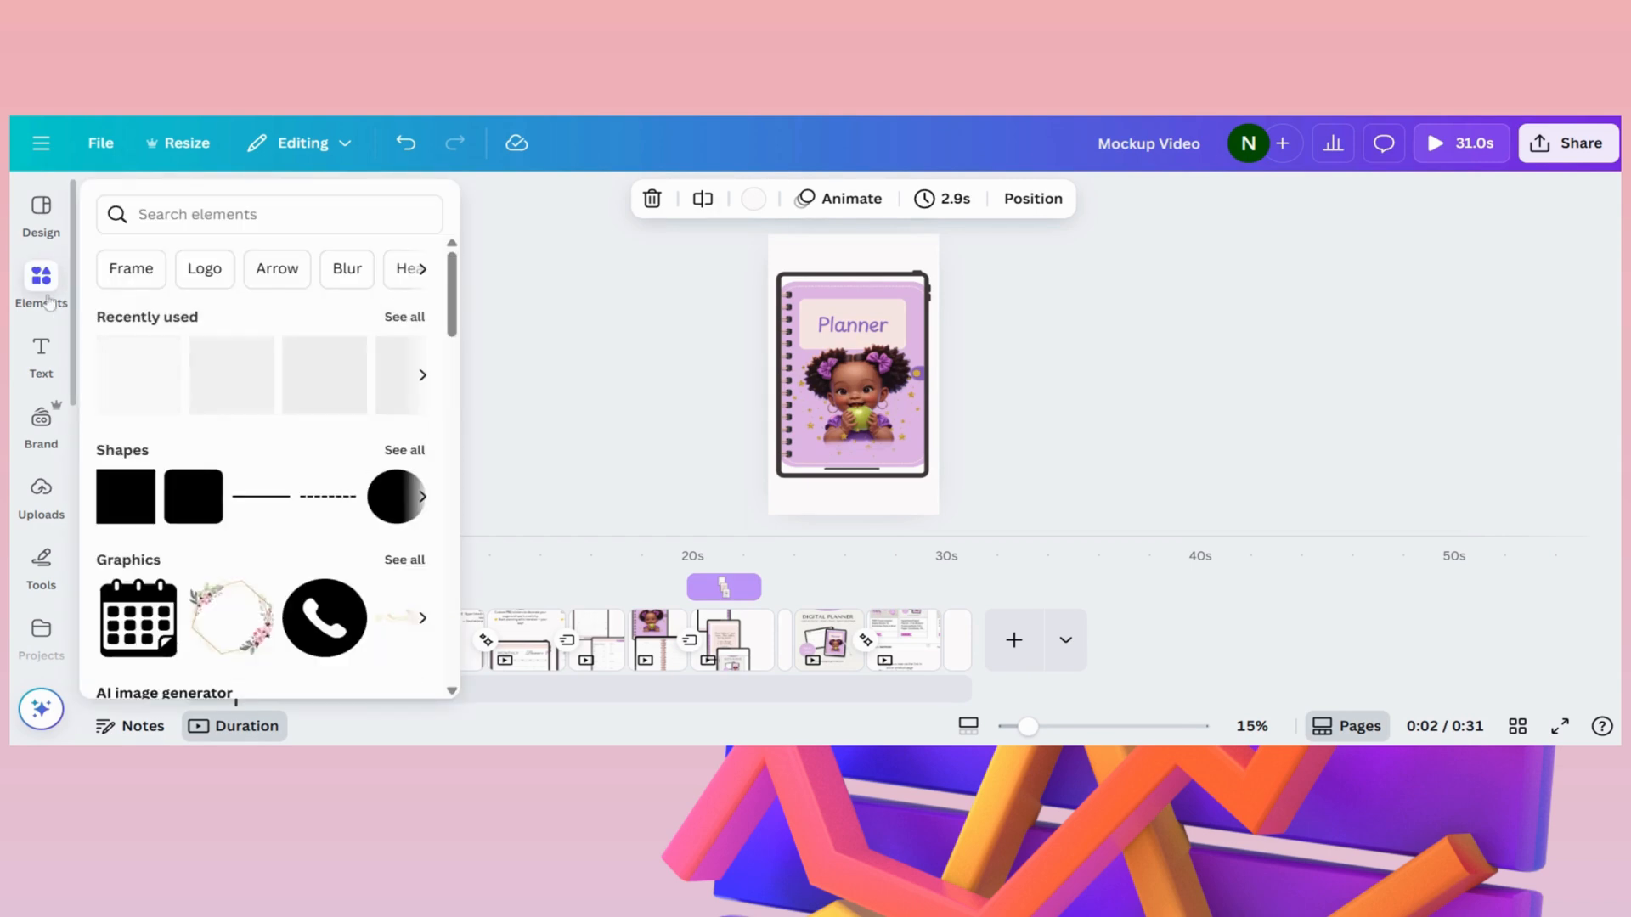
{"action": "left_click", "coordinate": [255, 206]}
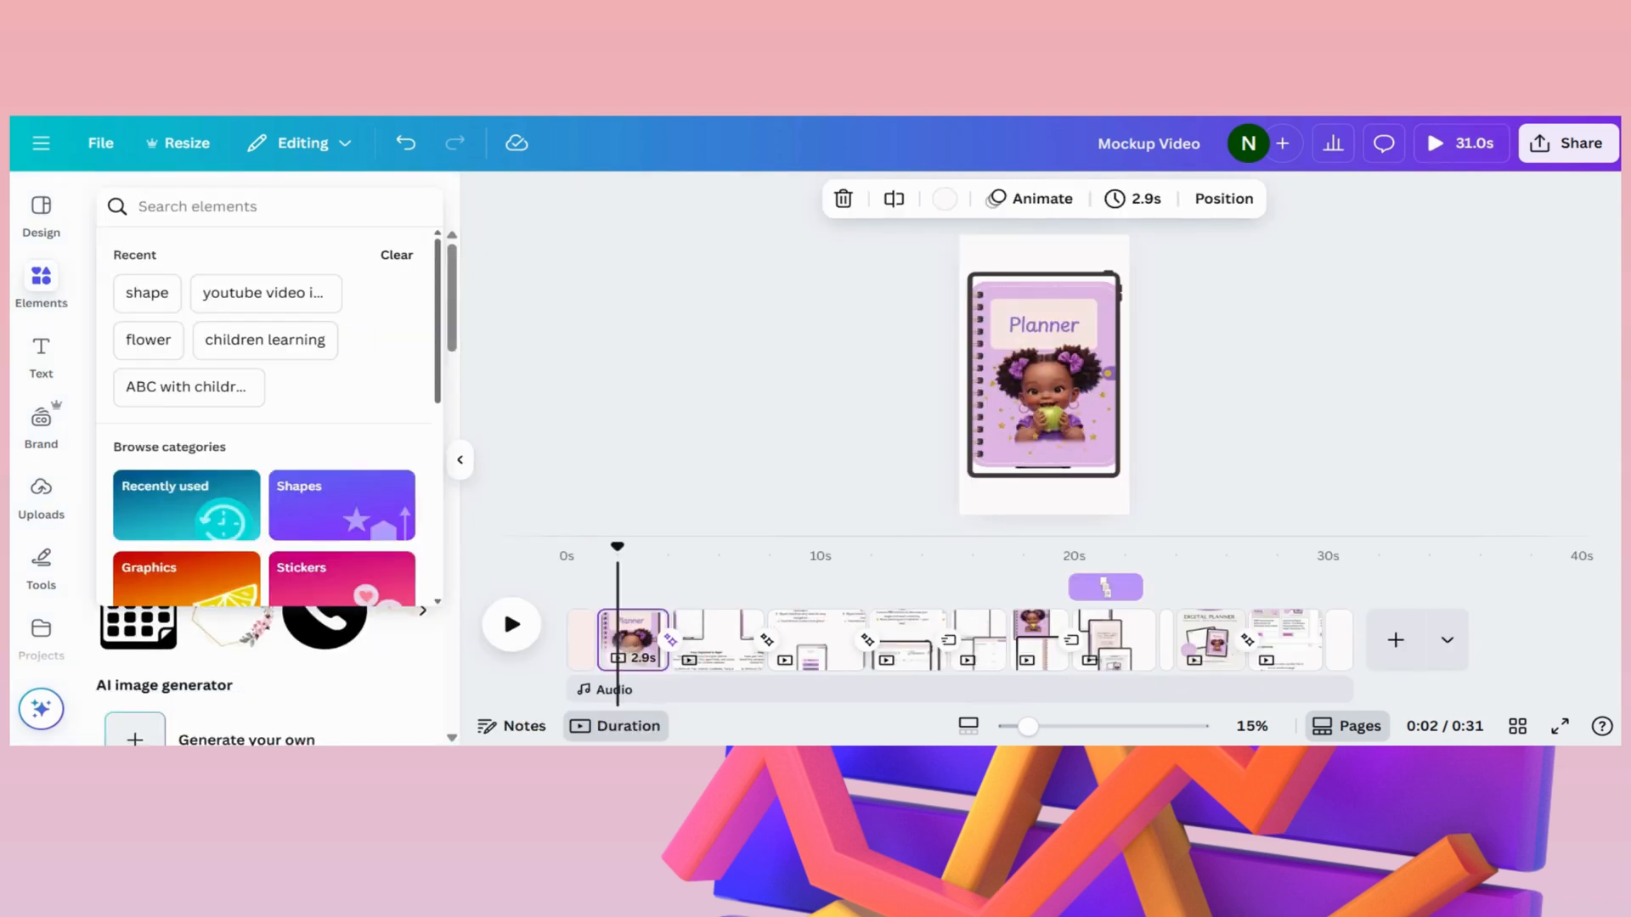
{"action": "type", "text": "mockup"}
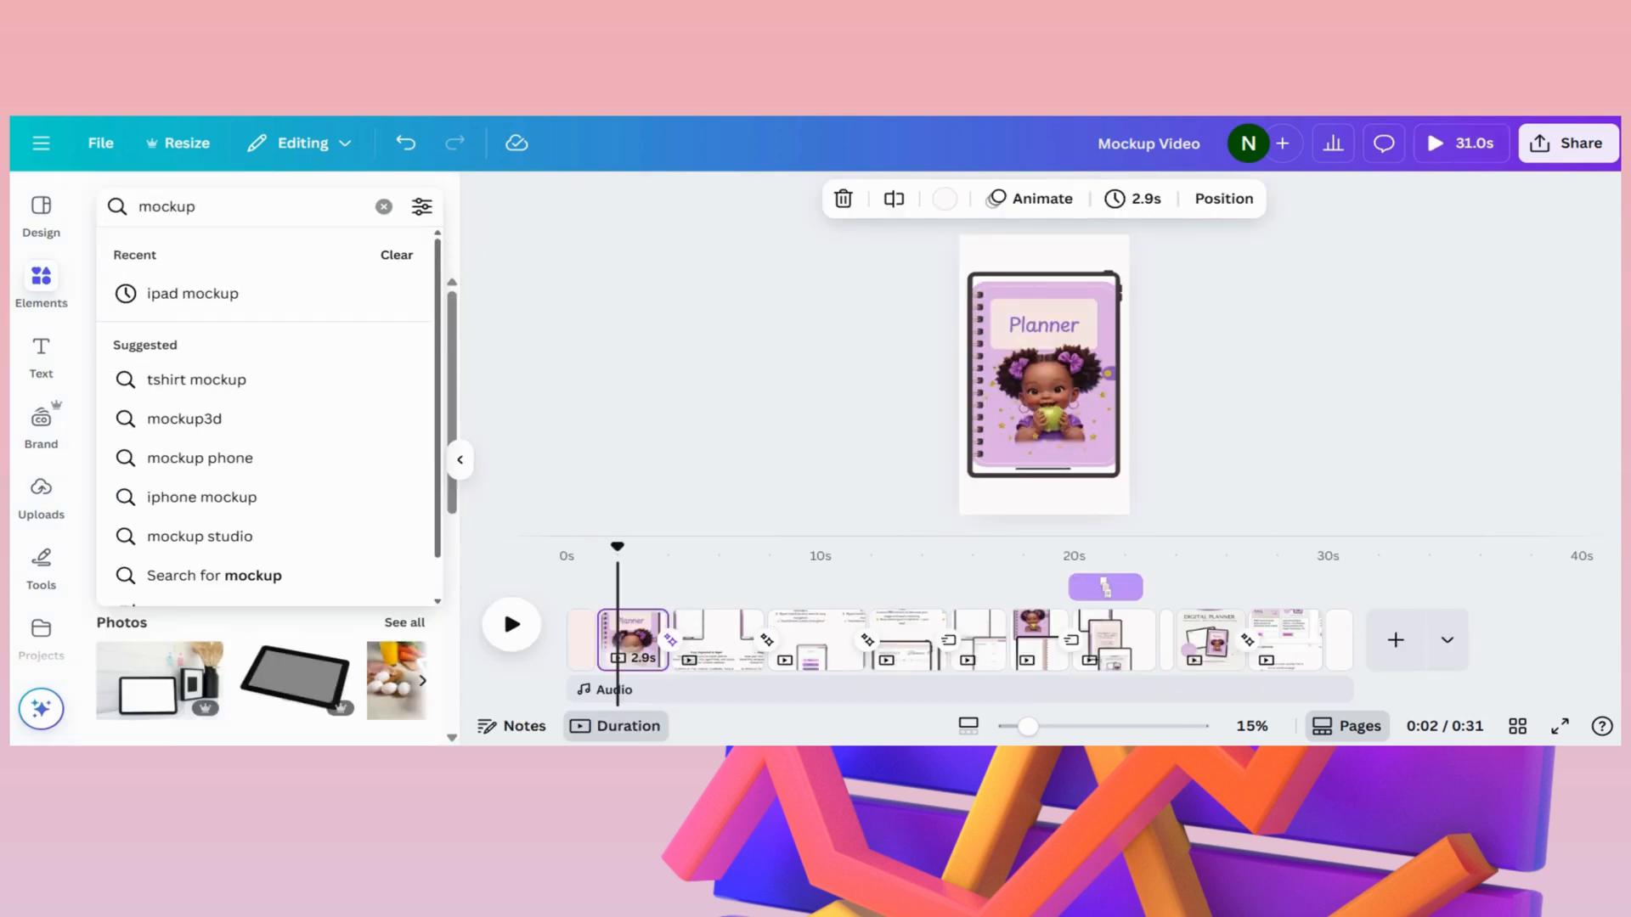
{"action": "left_click", "coordinate": [193, 293]}
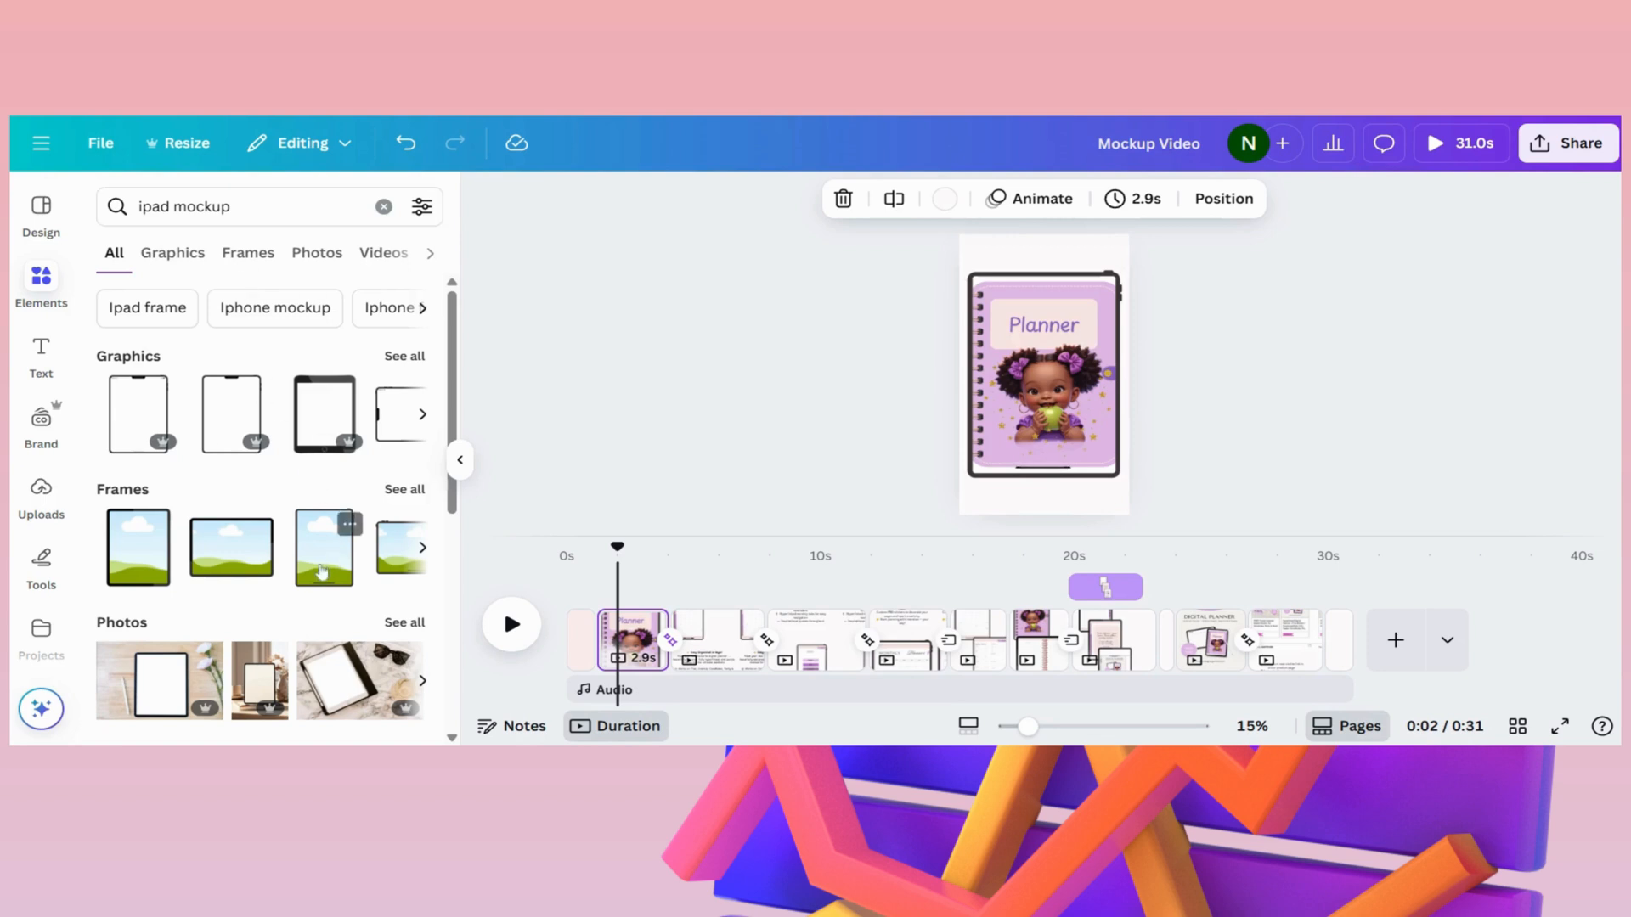
{"action": "left_click", "coordinate": [411, 496]}
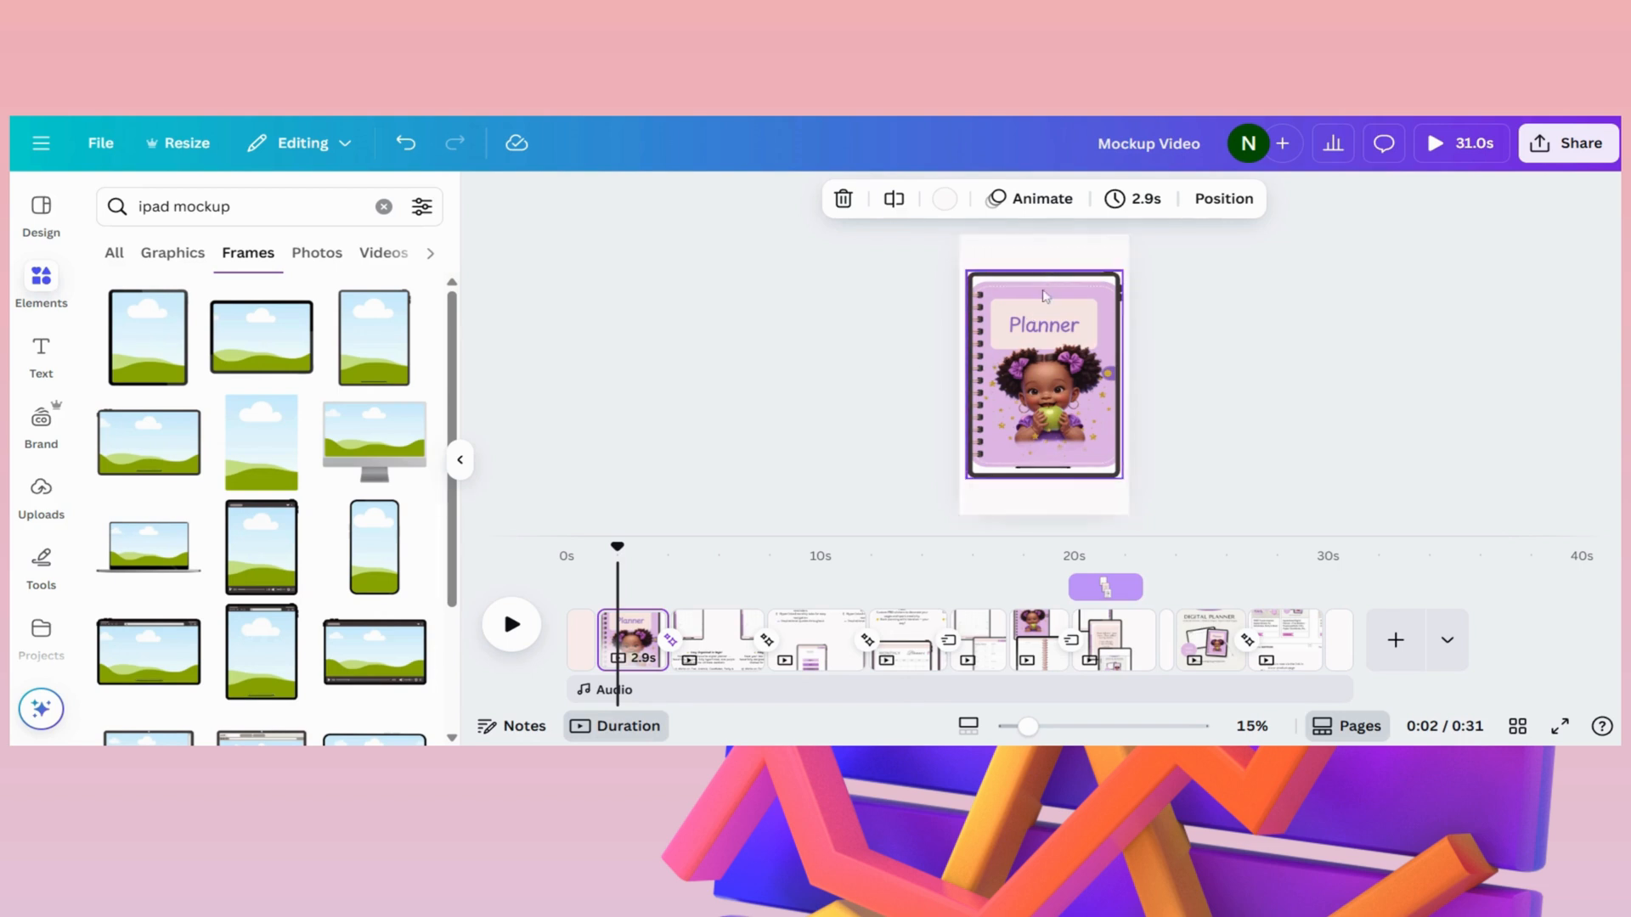
- Detach the planner cover image from its iPad frame and shift it slightly sideways
{"action": "left_click", "coordinate": [1046, 306]}
{"action": "right_click", "coordinate": [1038, 367]}
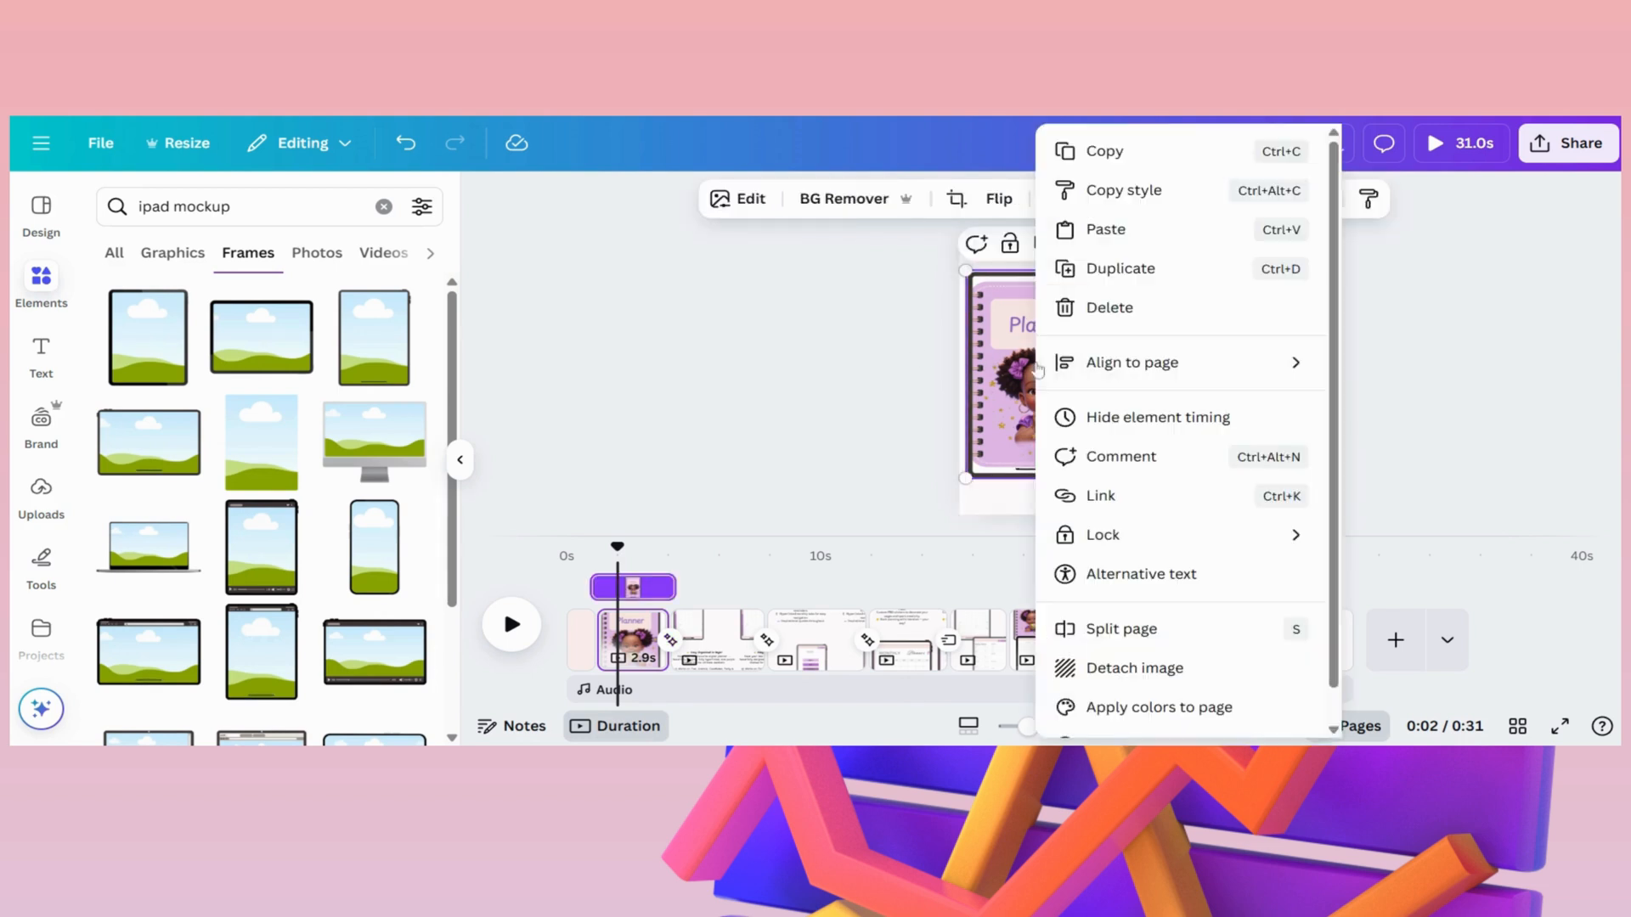
{"action": "scroll", "coordinate": [1186, 637], "scroll_direction": "down", "scroll_amount": 1}
{"action": "left_click", "coordinate": [1188, 634]}
{"action": "mouse_move", "coordinate": [1040, 386]}
{"action": "left_mouse_down"}
{"action": "mouse_move", "coordinate": [1185, 394]}
{"action": "mouse_move", "coordinate": [1054, 390]}
{"action": "mouse_move", "coordinate": [1019, 408]}
{"action": "mouse_move", "coordinate": [1030, 389]}
{"action": "left_mouse_up"}
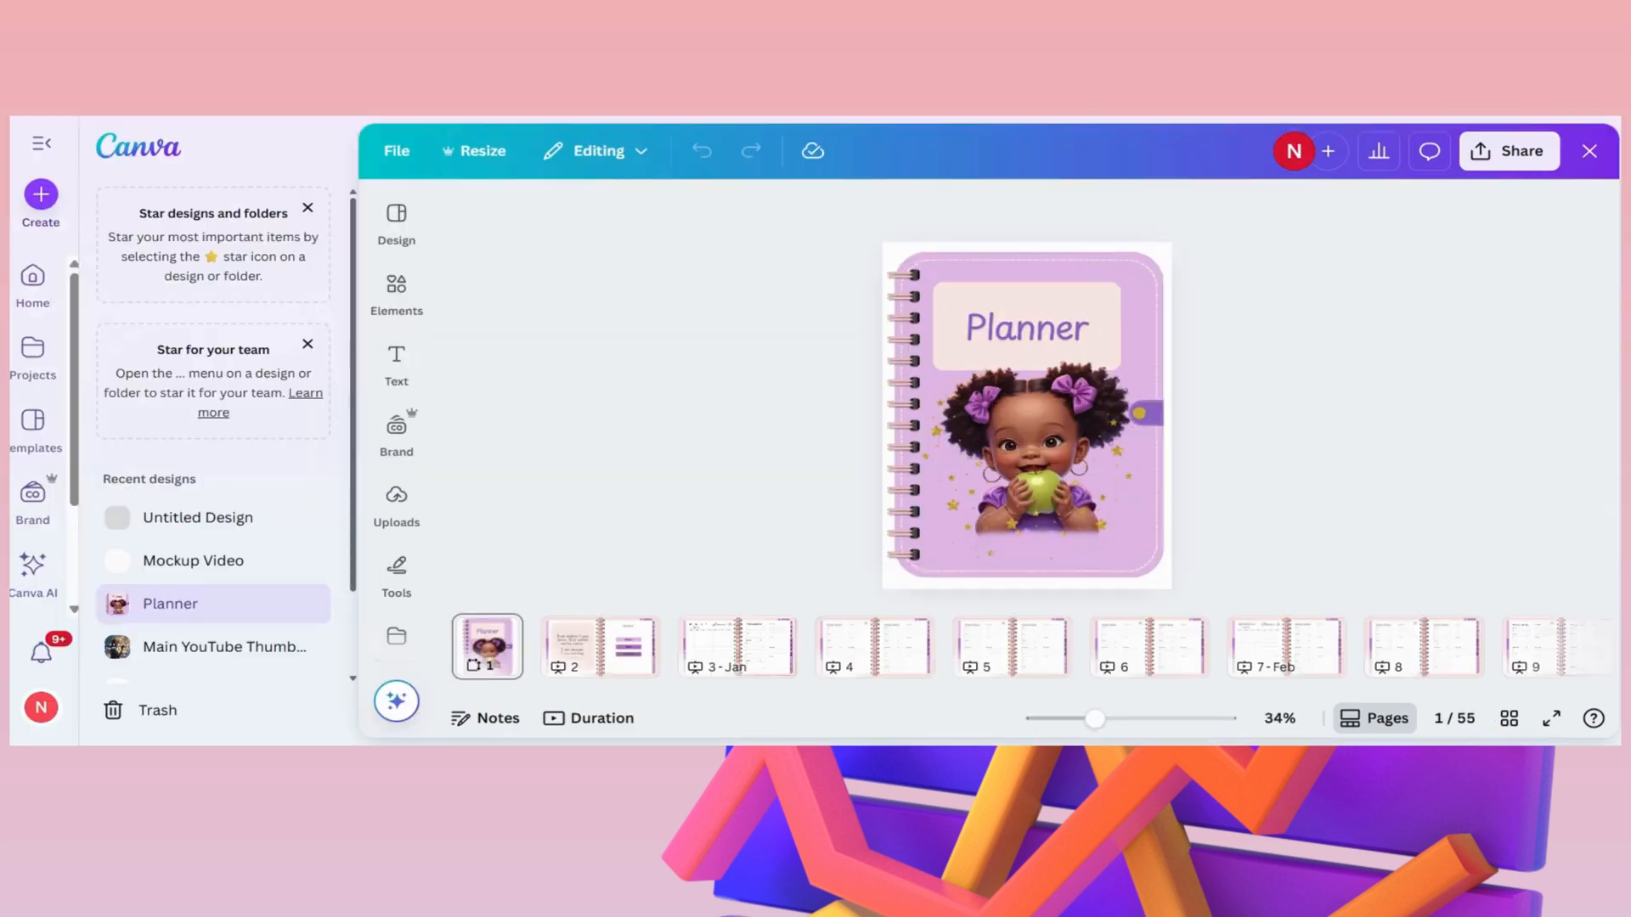
- Look through the Planner design's first pages up to page 6 and show all pages in grid view
{"action": "left_click", "coordinate": [584, 654]}
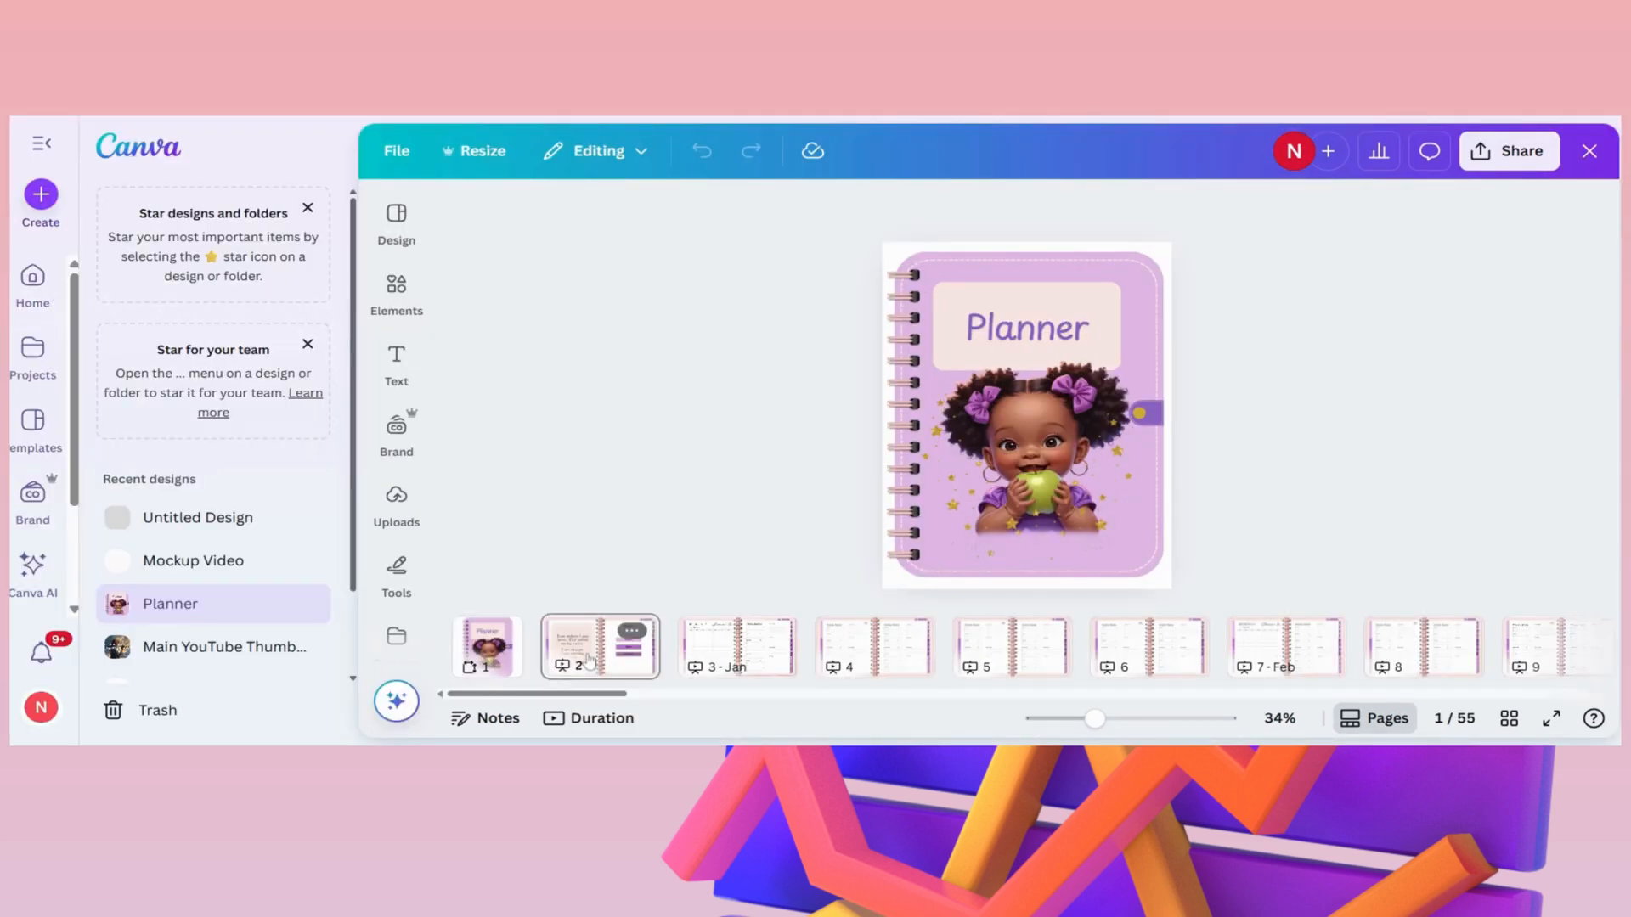
{"action": "left_click", "coordinate": [721, 651]}
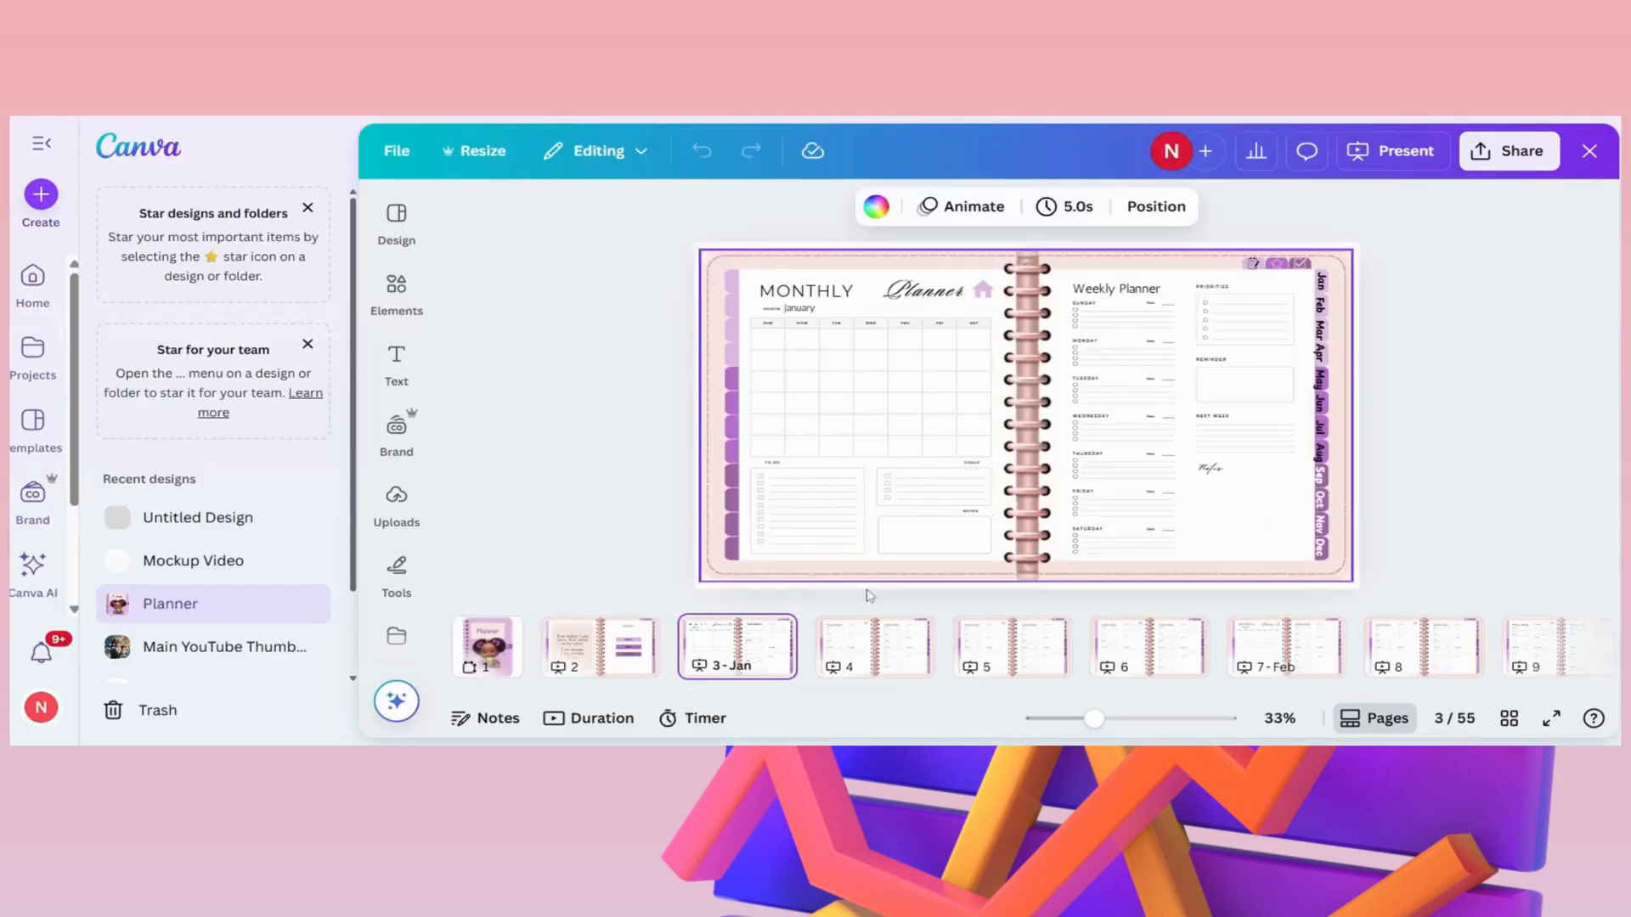
{"action": "left_click", "coordinate": [860, 649]}
{"action": "left_click", "coordinate": [1029, 639]}
{"action": "left_click", "coordinate": [1142, 649]}
{"action": "left_click", "coordinate": [1509, 719]}
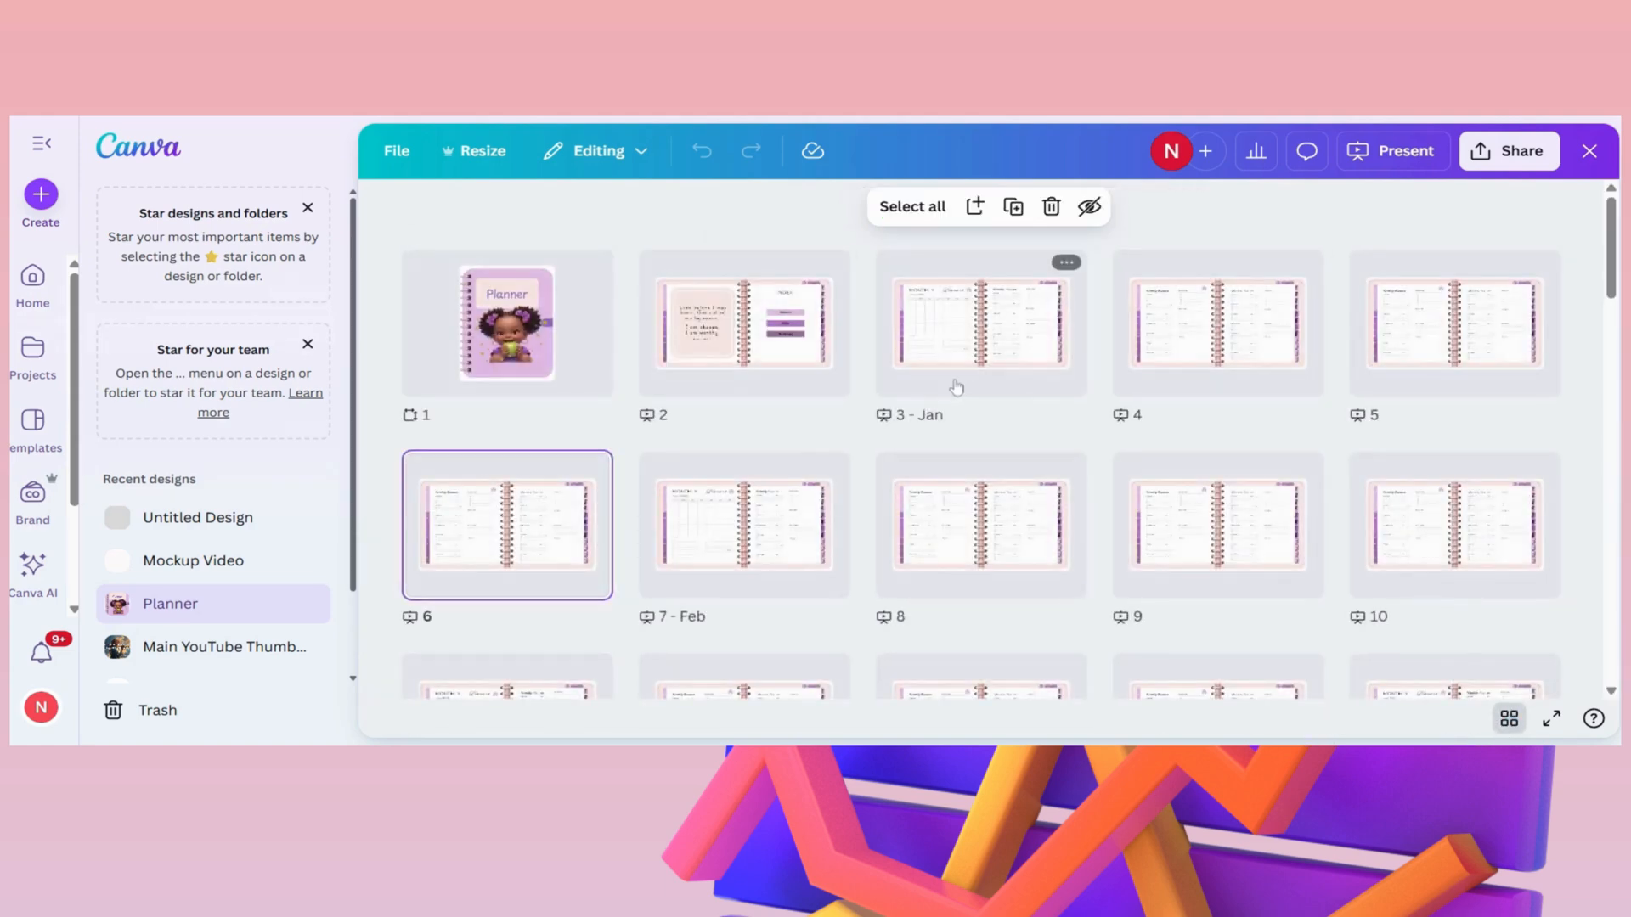
- Look through the Planner design's pages in grid view down to the Stickers page and return to the beginning
{"action": "scroll", "coordinate": [698, 552], "scroll_direction": "down", "scroll_amount": 5}
{"action": "scroll", "coordinate": [699, 552], "scroll_direction": "down", "scroll_amount": 10}
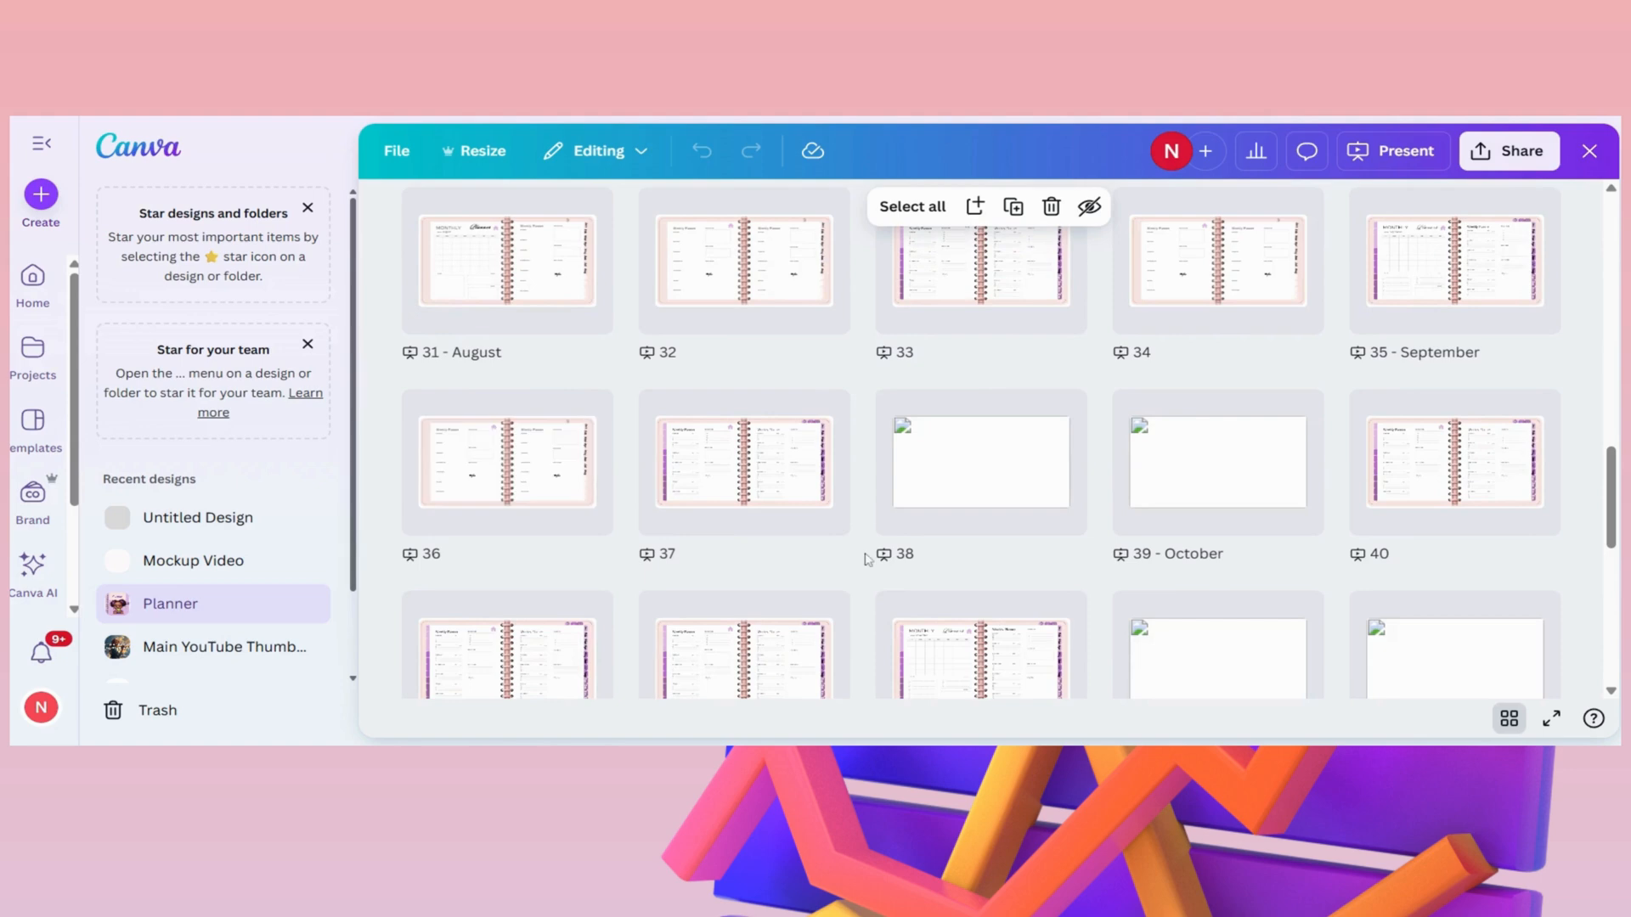
{"action": "scroll", "coordinate": [985, 441], "scroll_direction": "down", "scroll_amount": 5}
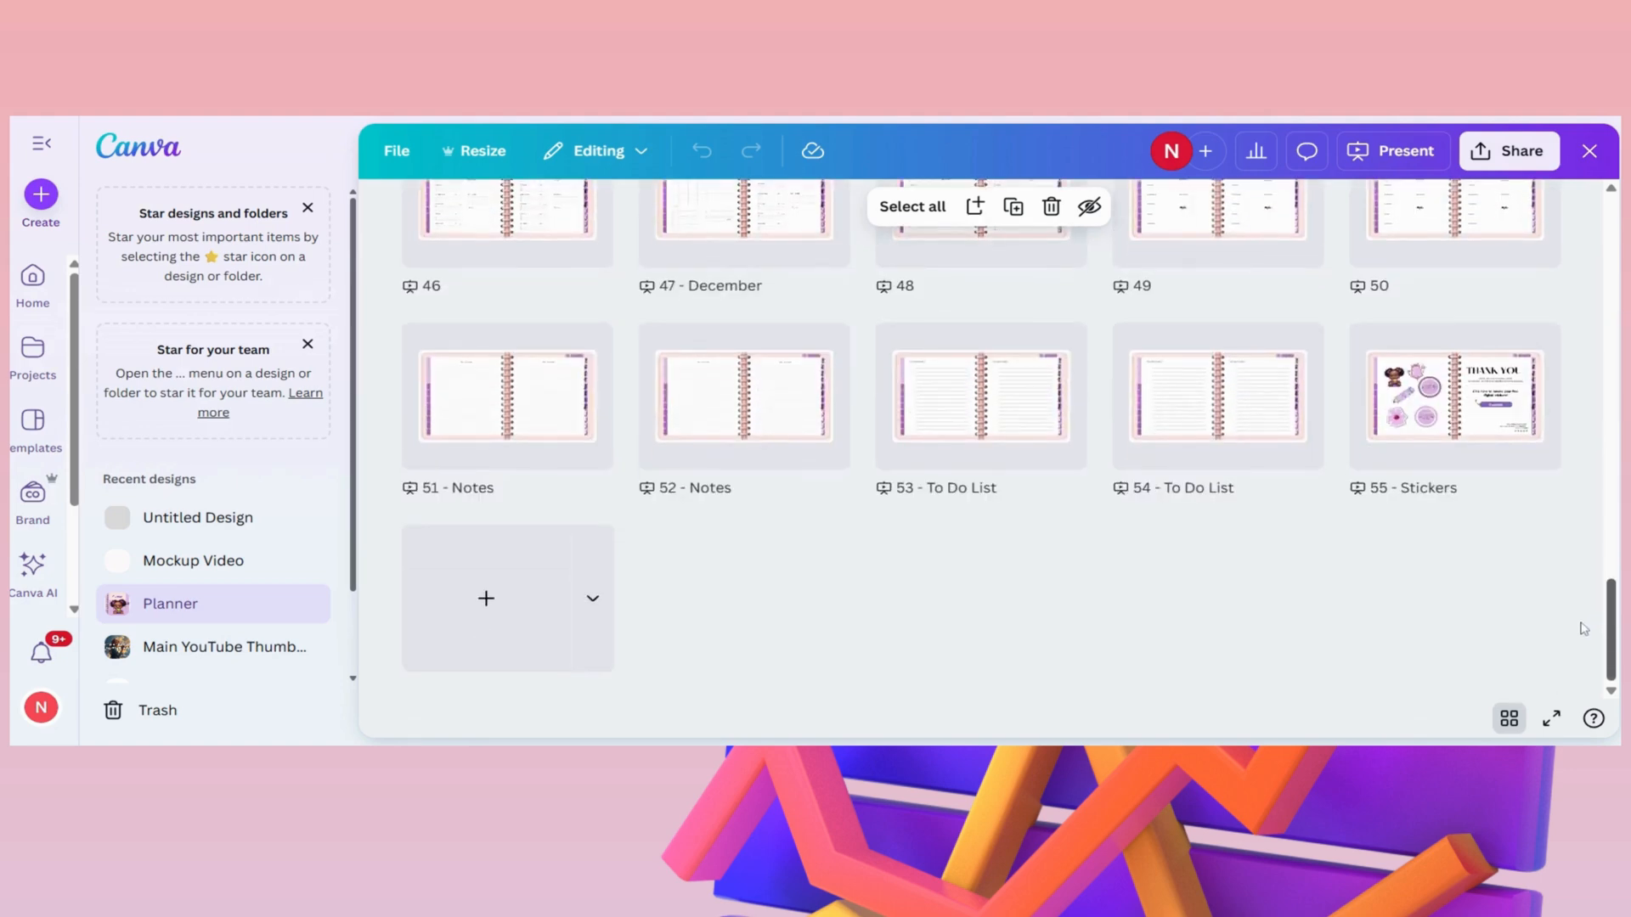
{"action": "scroll", "coordinate": [1467, 648], "scroll_direction": "up", "scroll_amount": 2}
{"action": "left_click_drag", "start_coordinate": [1611, 595], "coordinate": [1587, 245]}
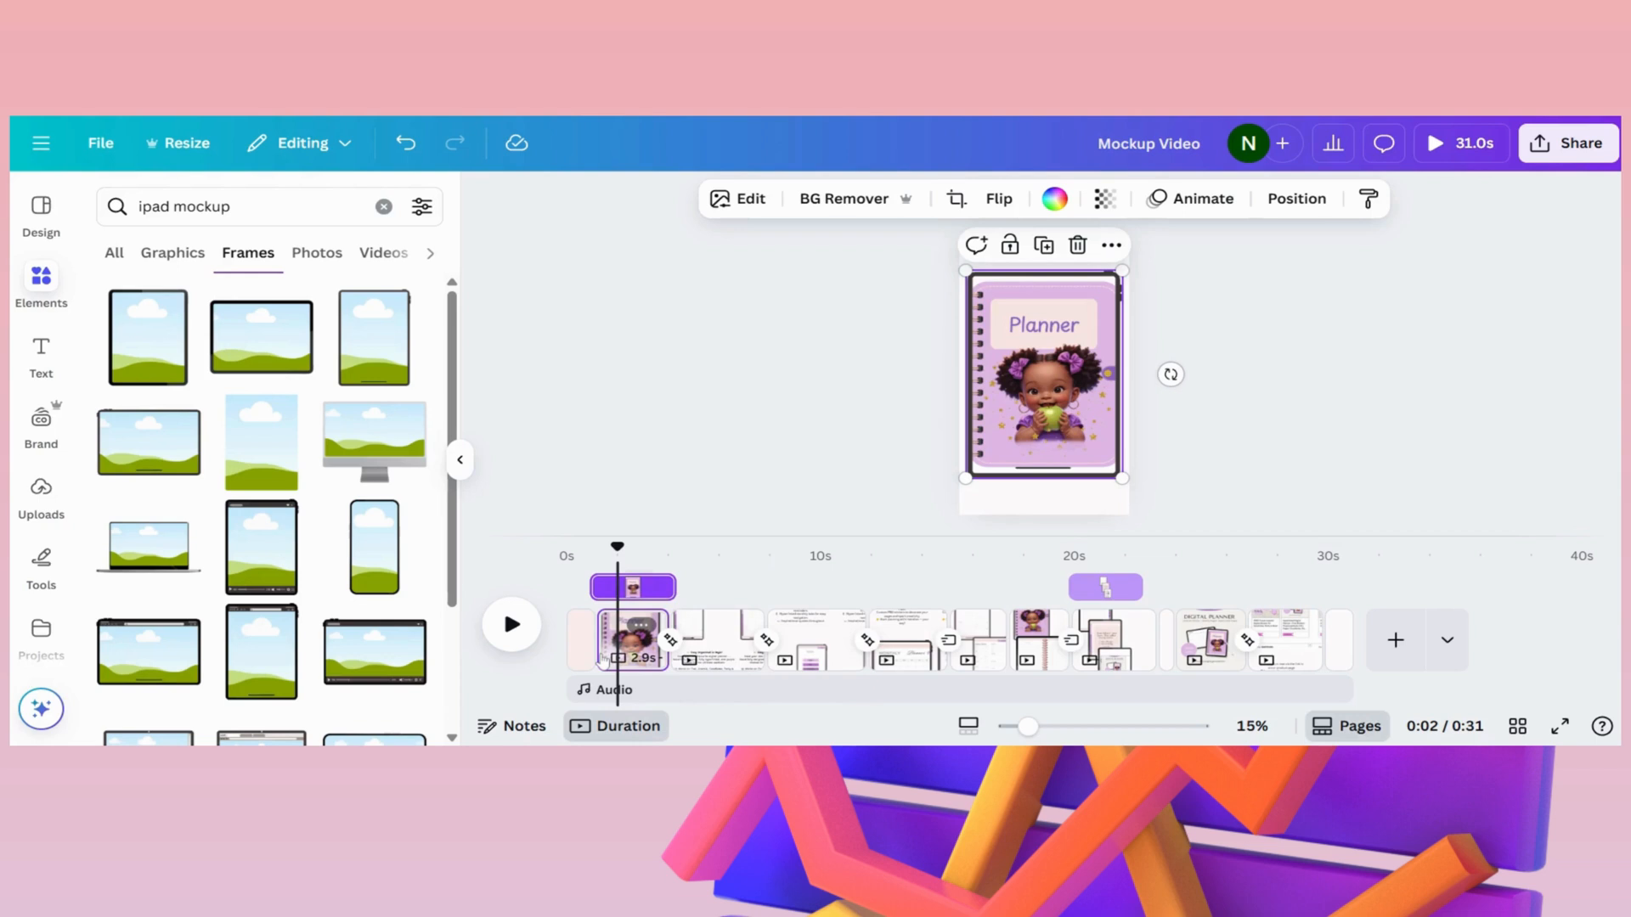
- Browse the page animations for the planner cover page of the mockup video and apply the Party animation
{"action": "left_click", "coordinate": [626, 639]}
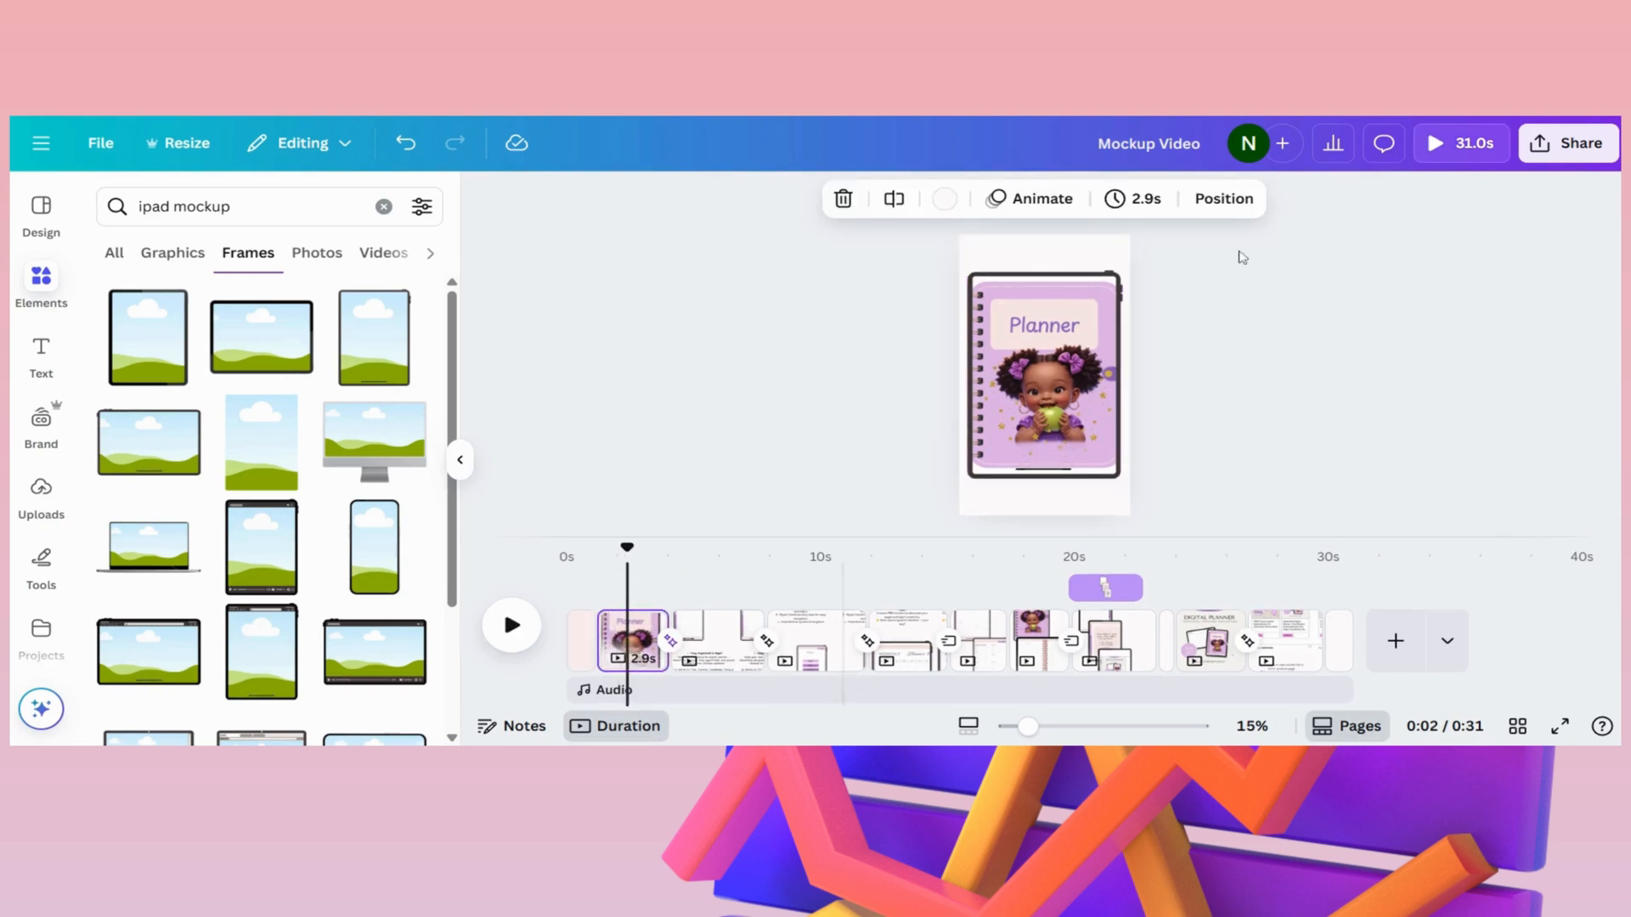
{"action": "left_click", "coordinate": [1073, 201]}
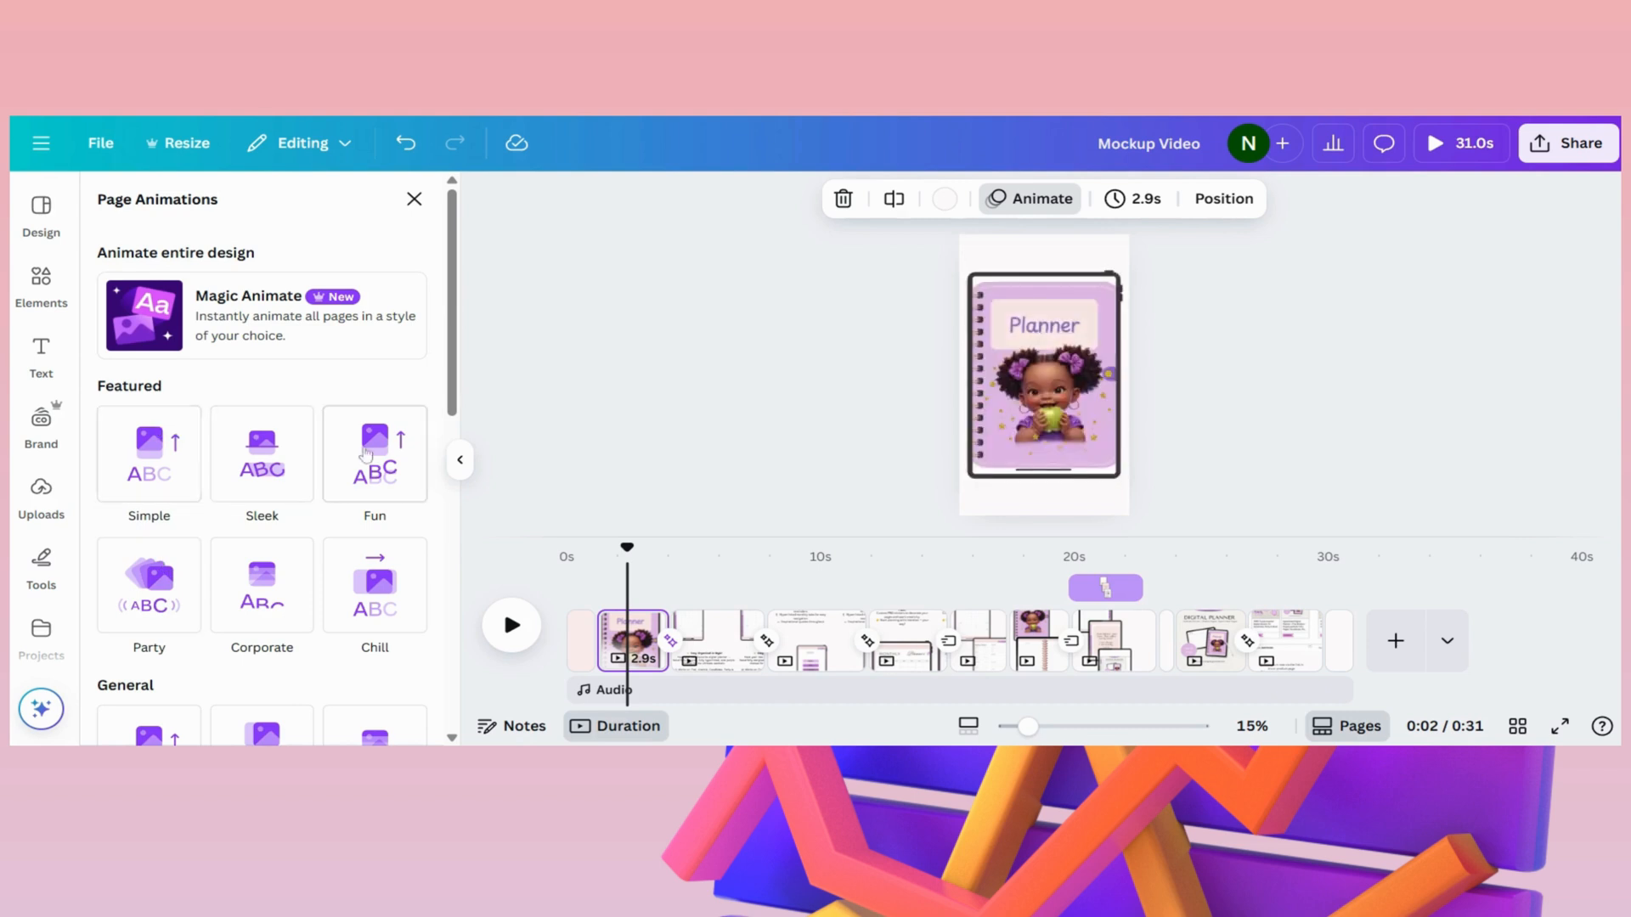
{"action": "scroll", "coordinate": [340, 629], "scroll_direction": "down", "scroll_amount": 3}
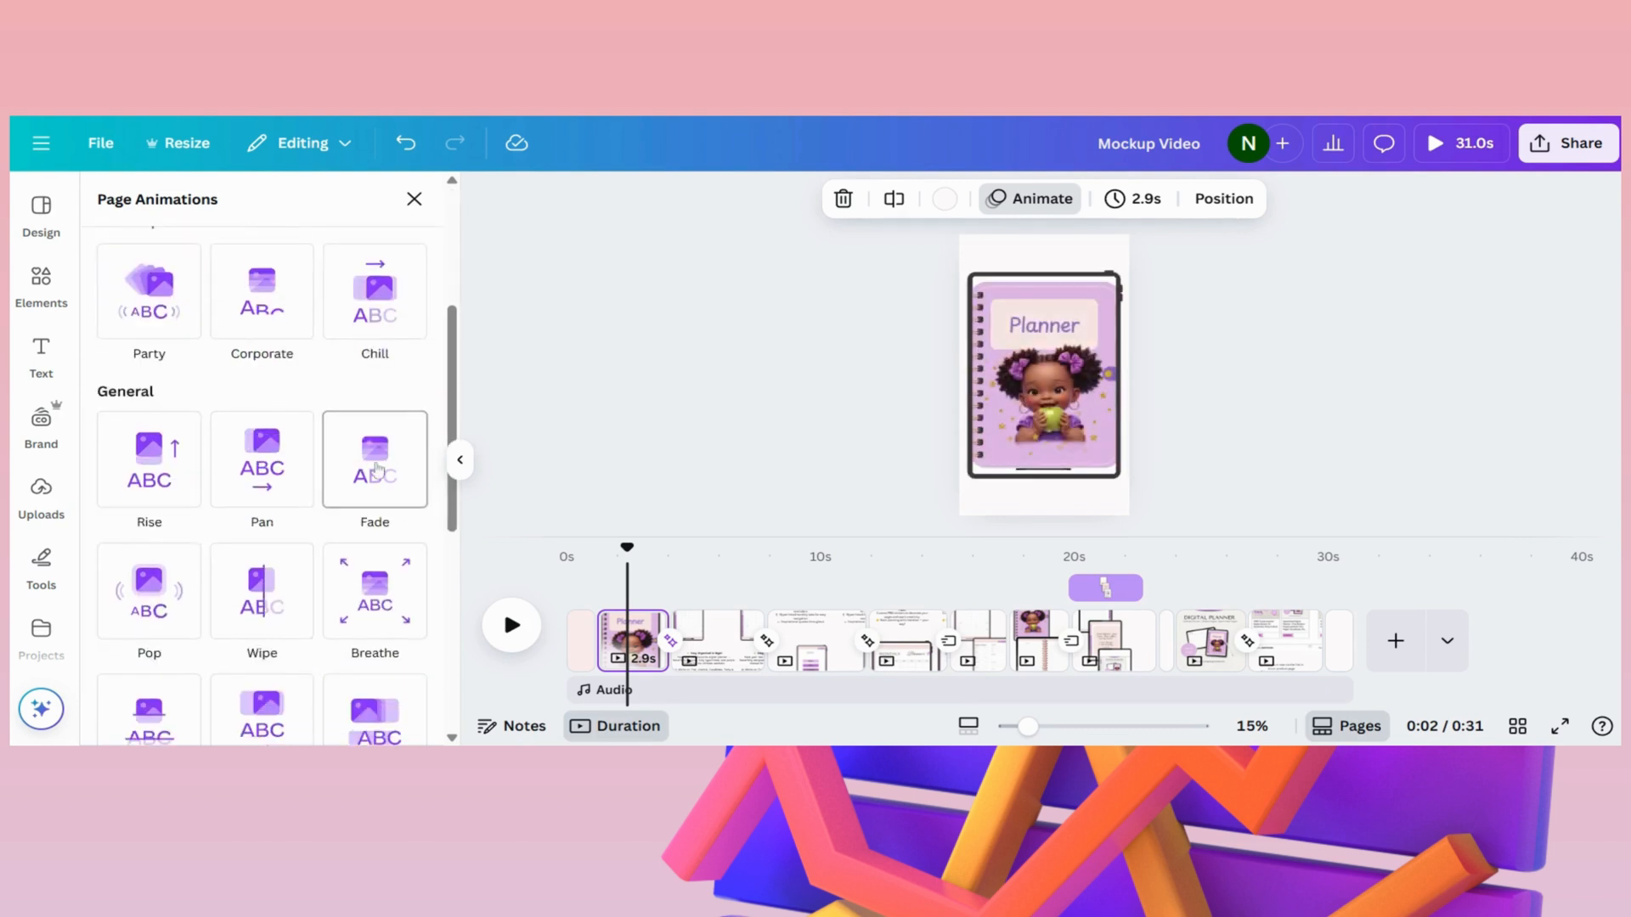
{"action": "scroll", "coordinate": [323, 595], "scroll_direction": "down", "scroll_amount": 5}
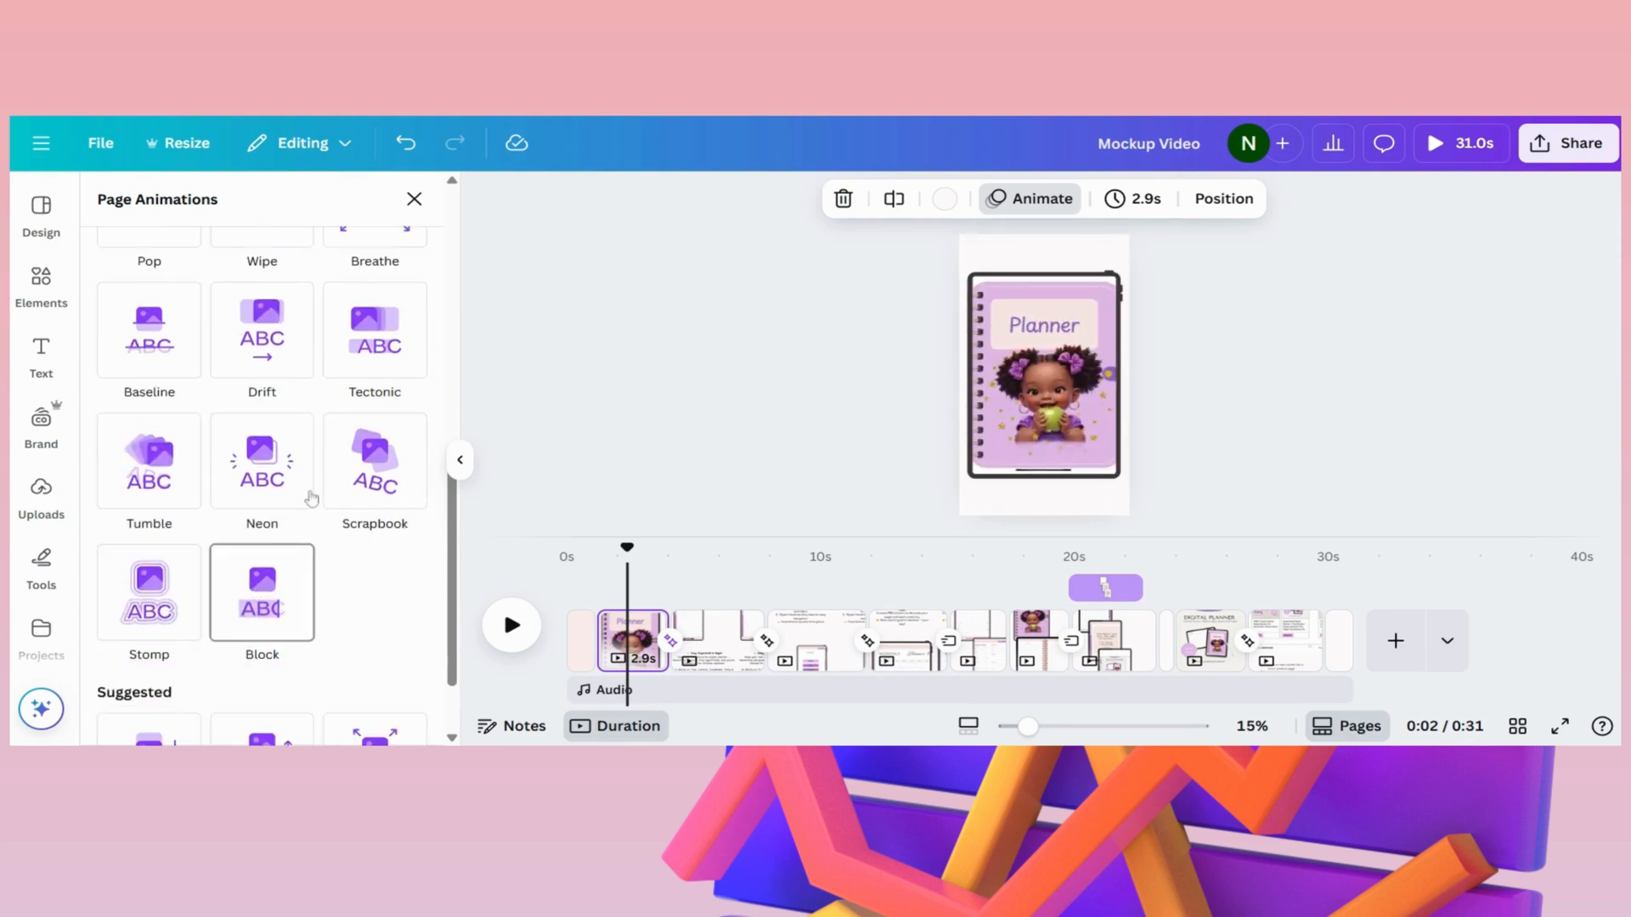
{"action": "scroll", "coordinate": [304, 556], "scroll_direction": "down", "scroll_amount": 2}
{"action": "scroll", "coordinate": [301, 557], "scroll_direction": "up", "scroll_amount": 5}
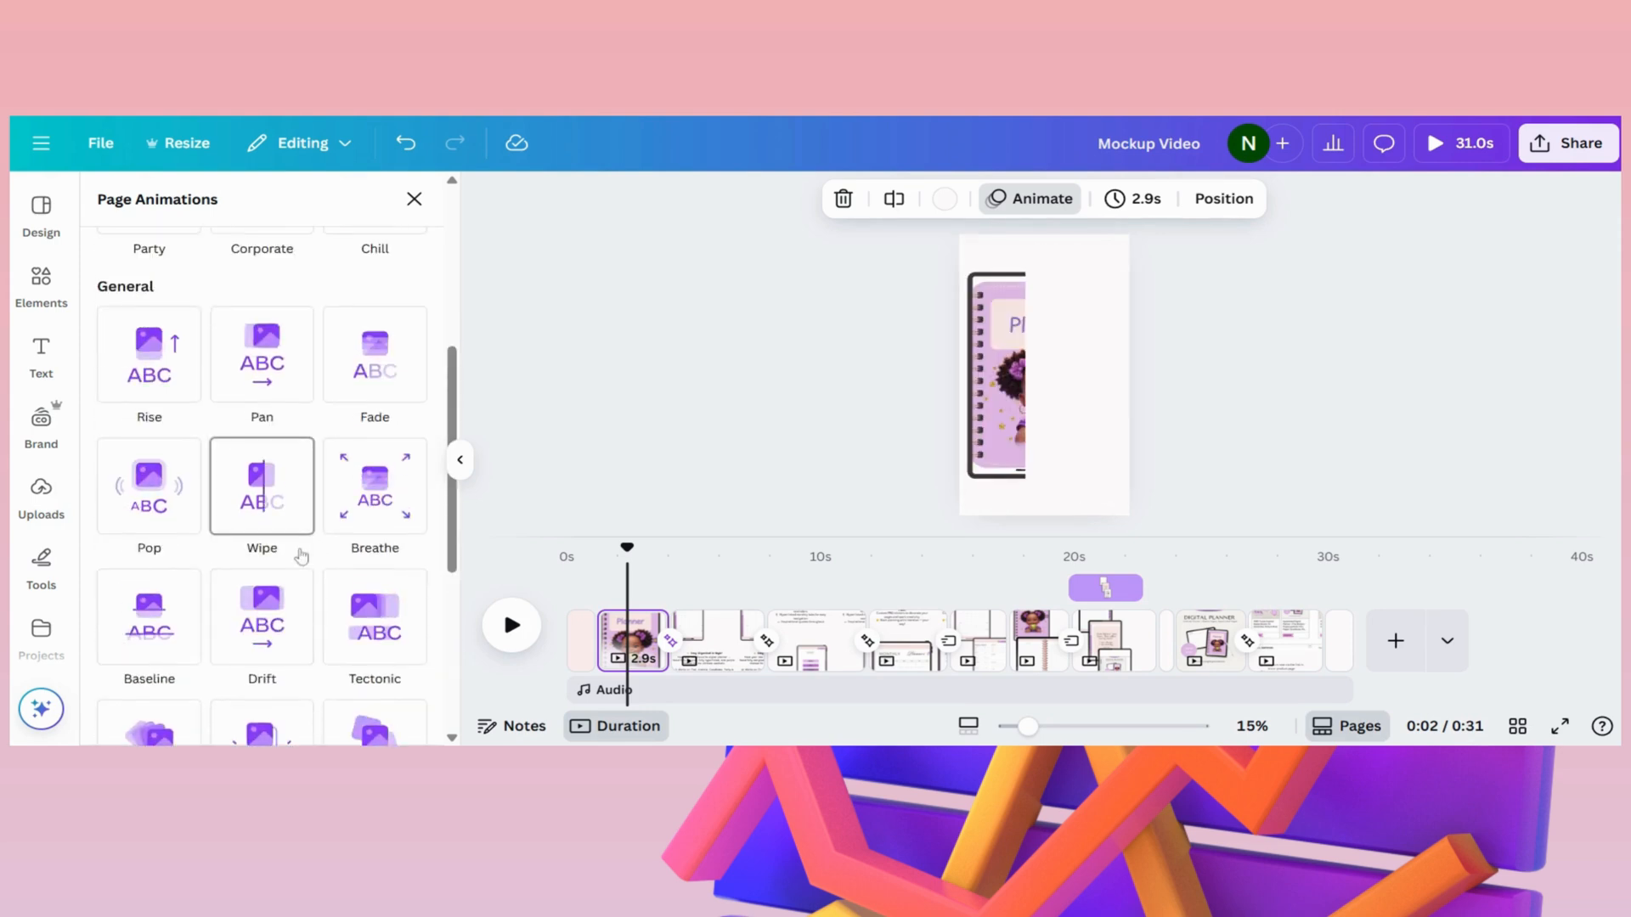
{"action": "scroll", "coordinate": [323, 365], "scroll_direction": "up", "scroll_amount": 3}
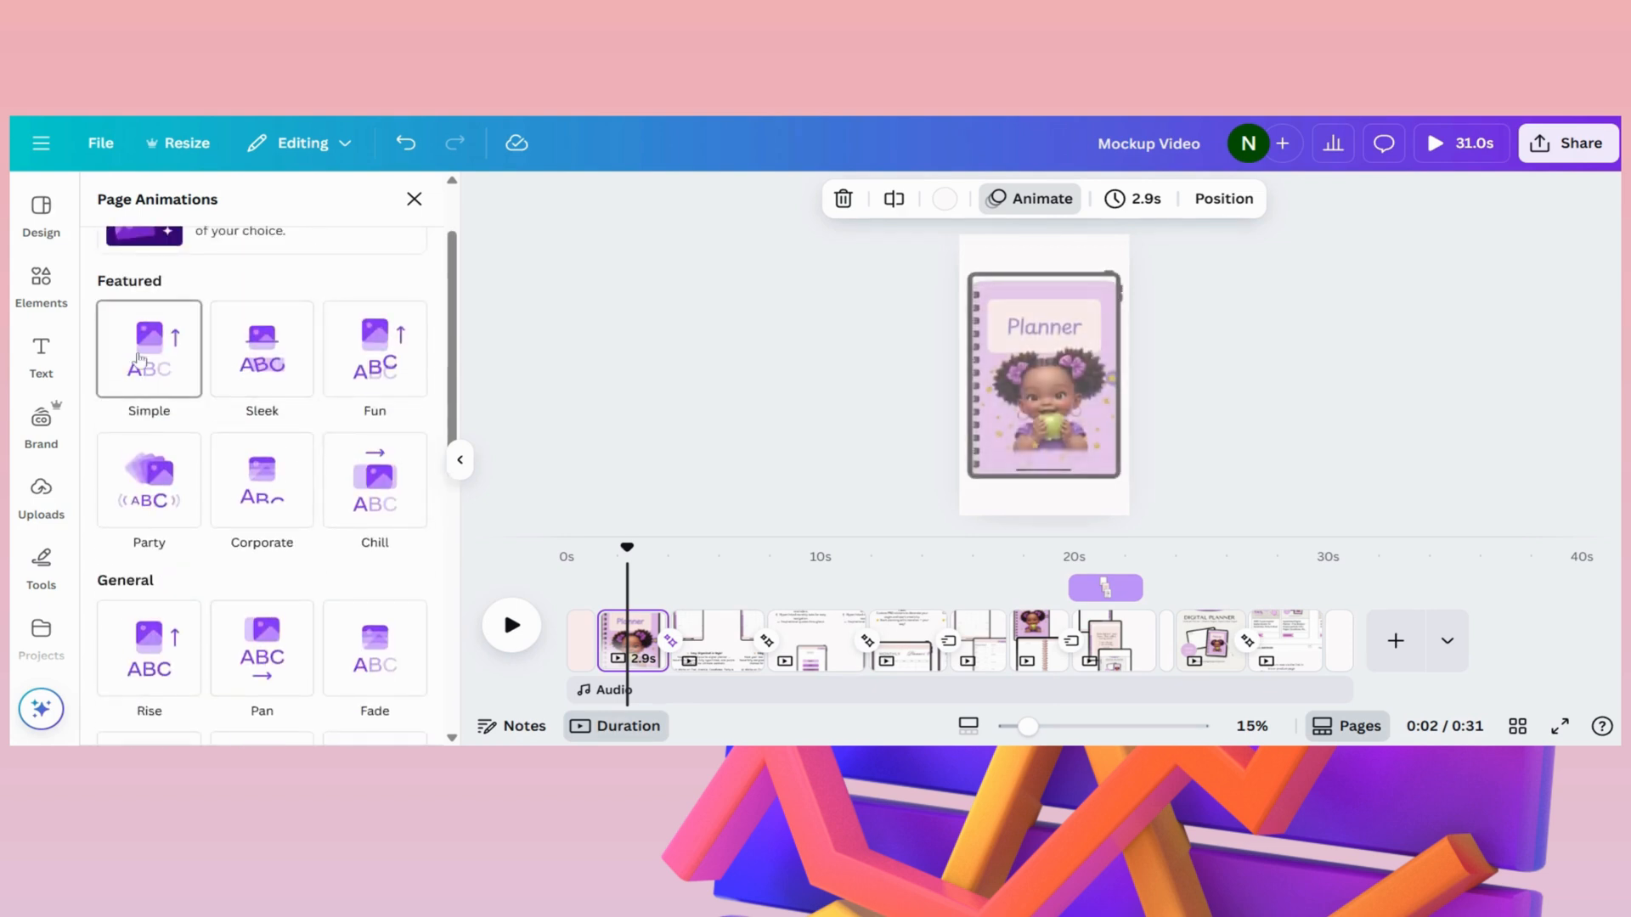
{"action": "scroll", "coordinate": [141, 356], "scroll_direction": "up", "scroll_amount": 2}
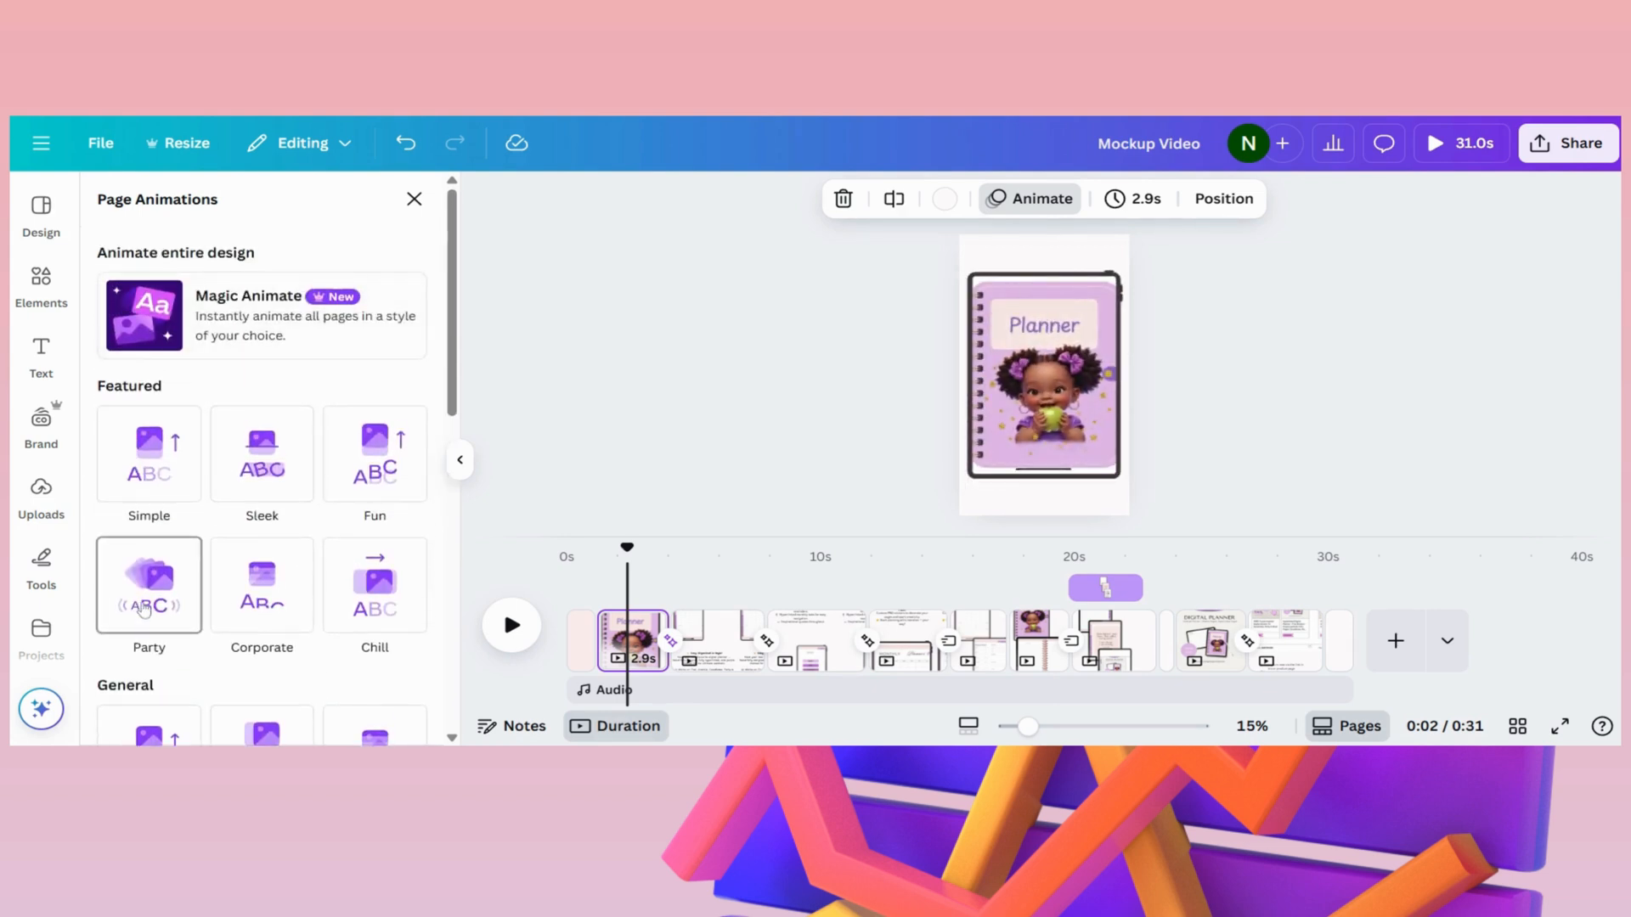
{"action": "left_click", "coordinate": [145, 608]}
{"action": "left_click", "coordinate": [546, 501]}
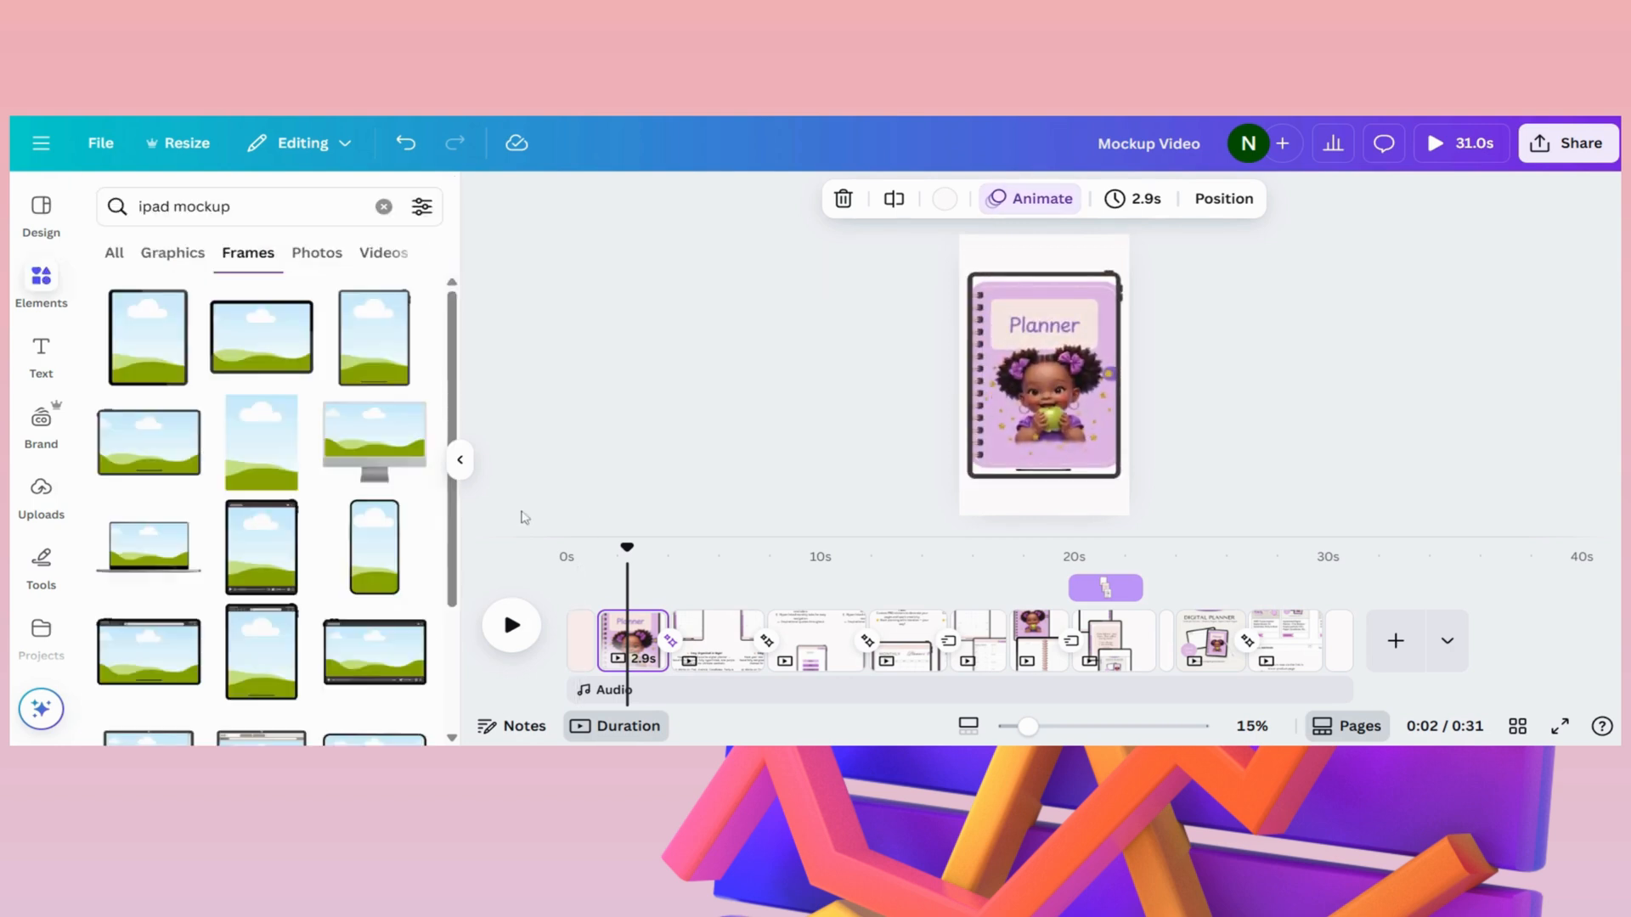
{"action": "left_click", "coordinate": [711, 641]}
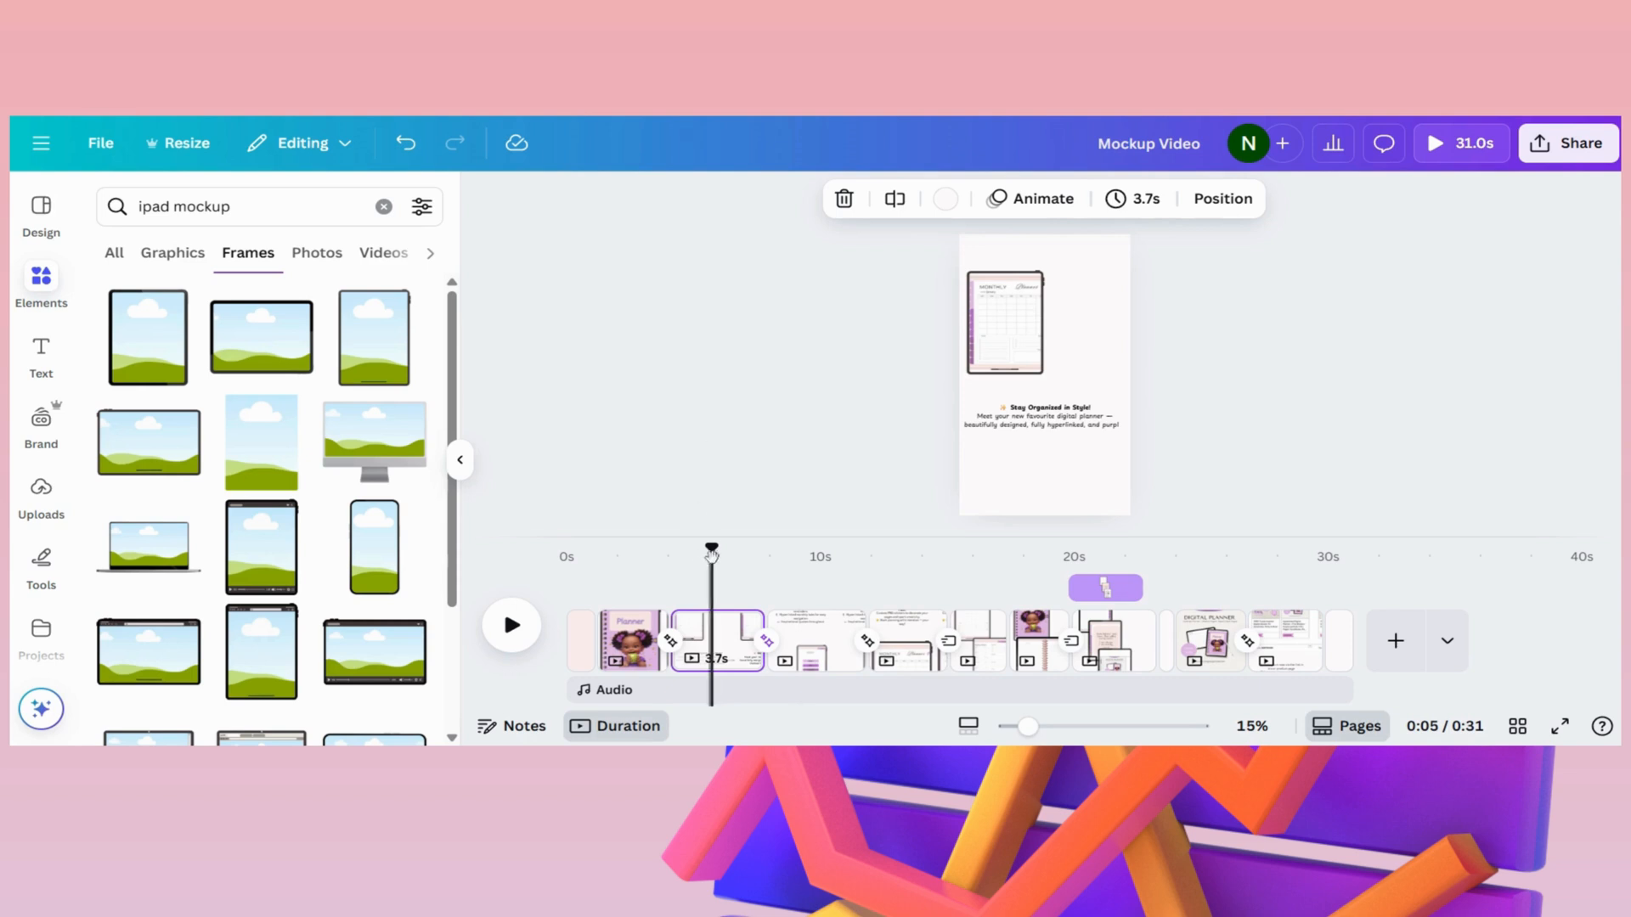
{"action": "left_click_drag", "start_coordinate": [713, 556], "coordinate": [673, 558]}
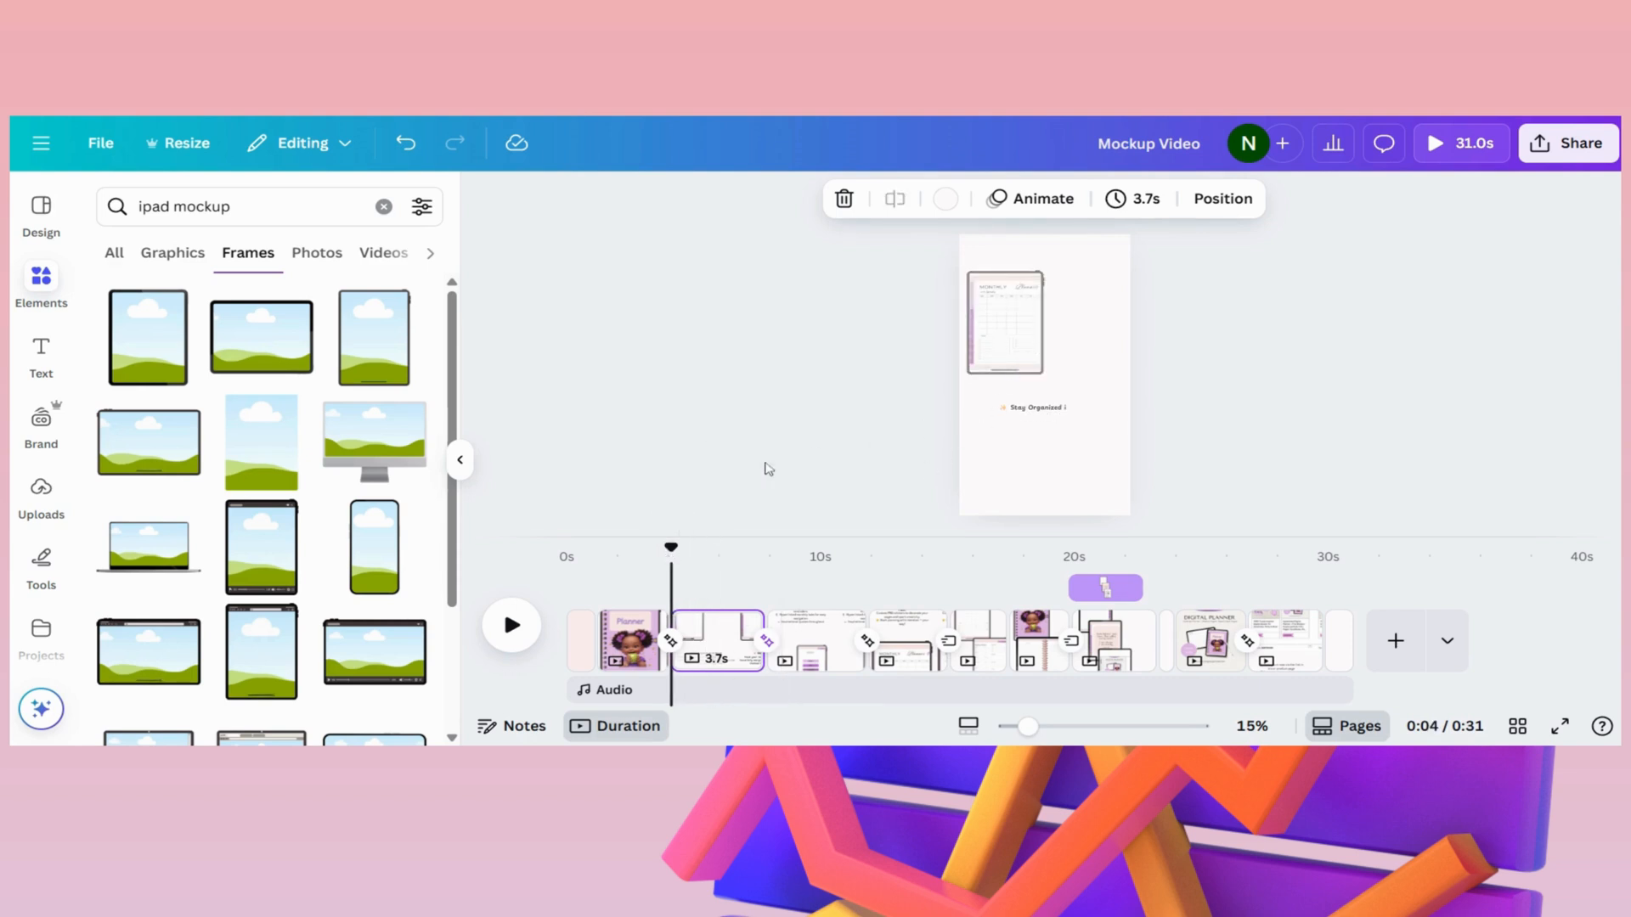
{"action": "left_click", "coordinate": [670, 626]}
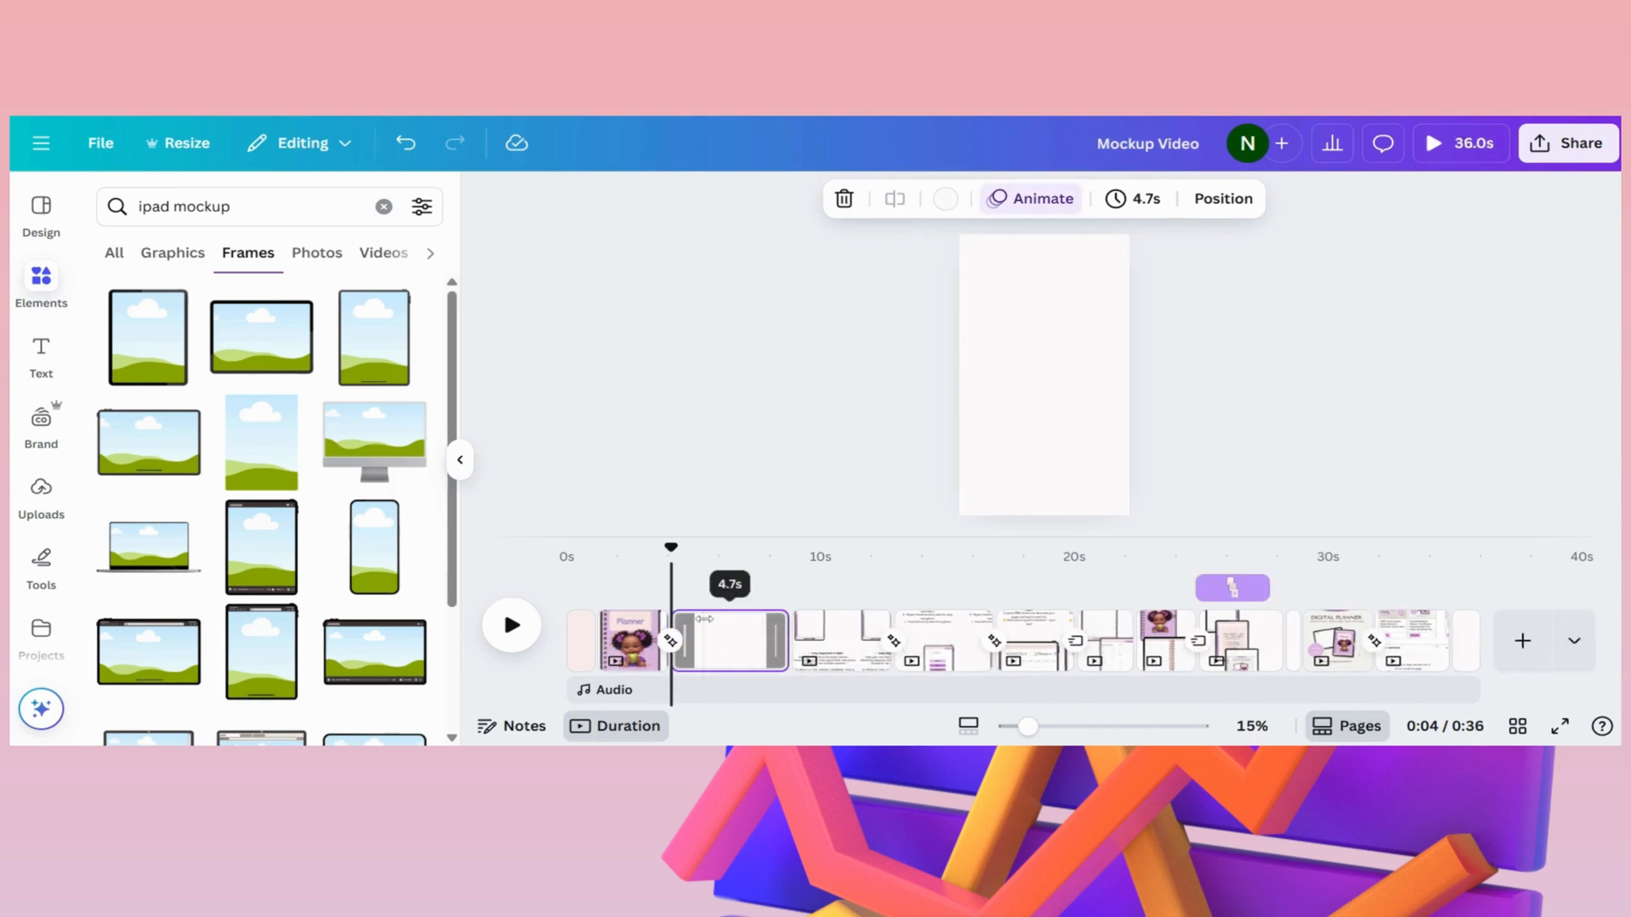
{"action": "left_click", "coordinate": [406, 142]}
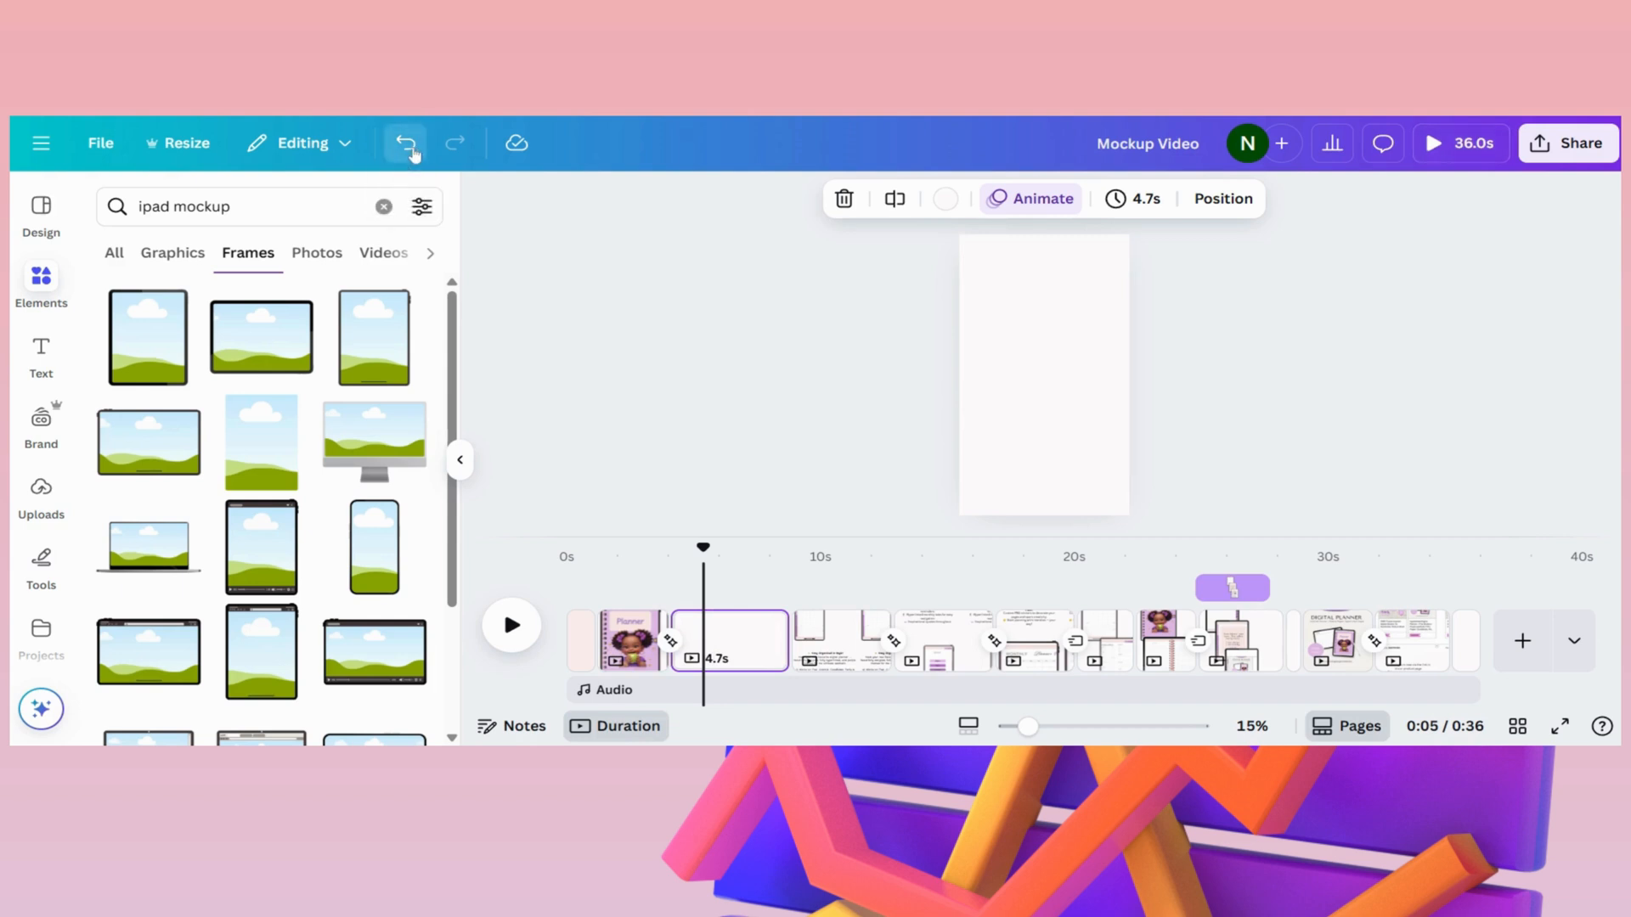
- On page 3, enlarge the iPad frame with the monthly page slightly and move it up, a little closer to the centre
{"action": "left_click", "coordinate": [718, 637]}
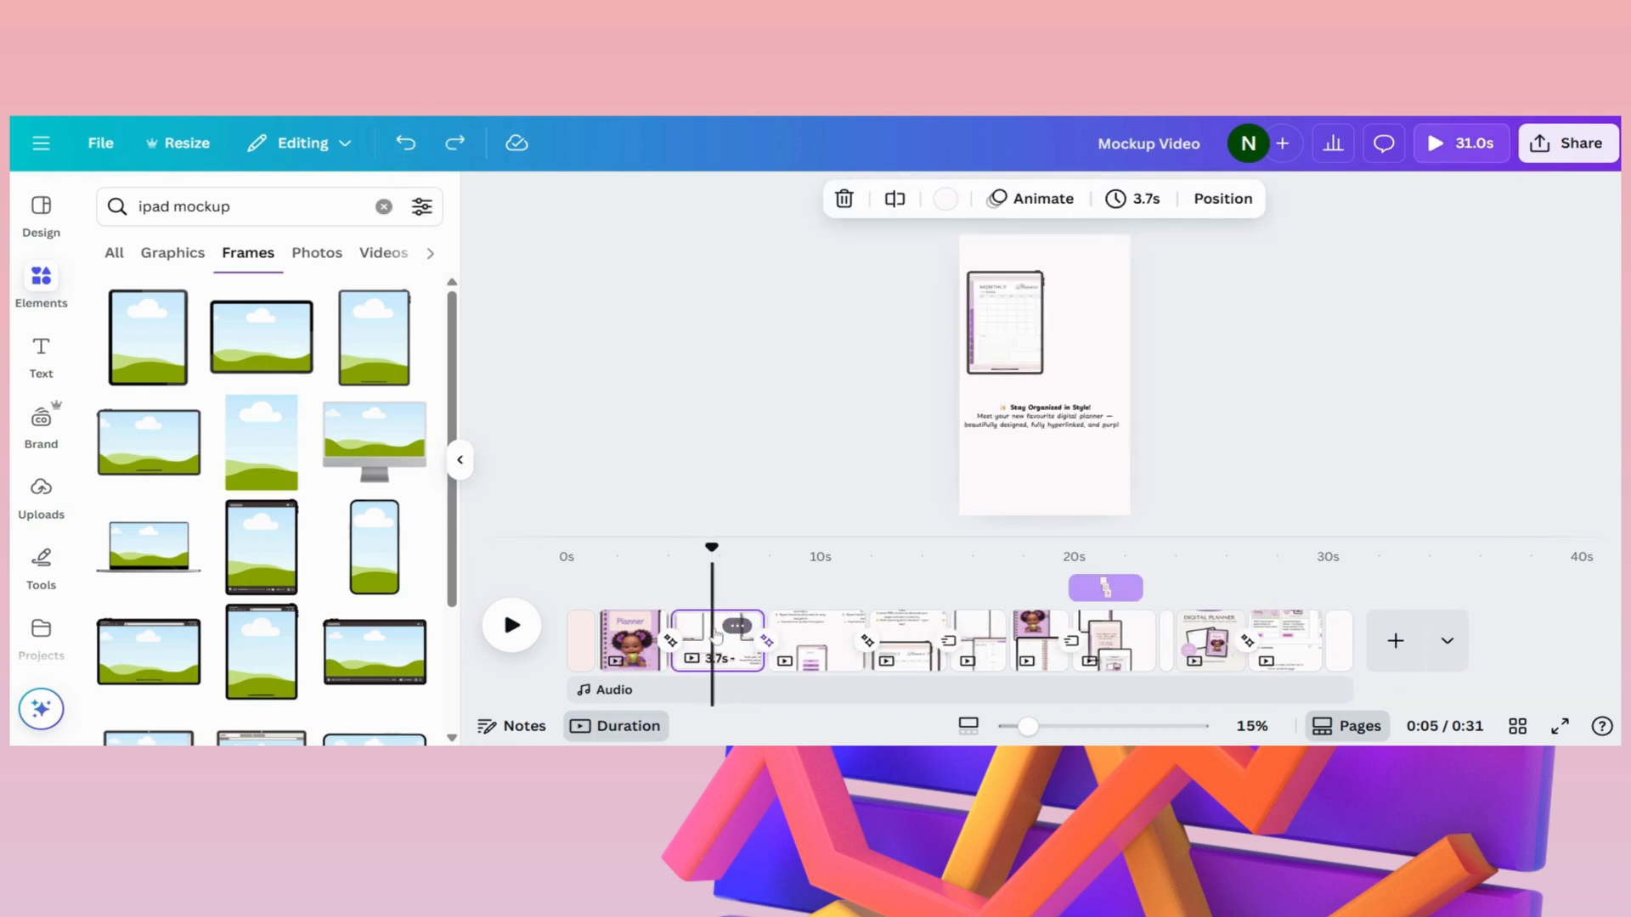
{"action": "left_click_drag", "start_coordinate": [712, 547], "coordinate": [670, 547]}
{"action": "left_click", "coordinate": [1030, 343]}
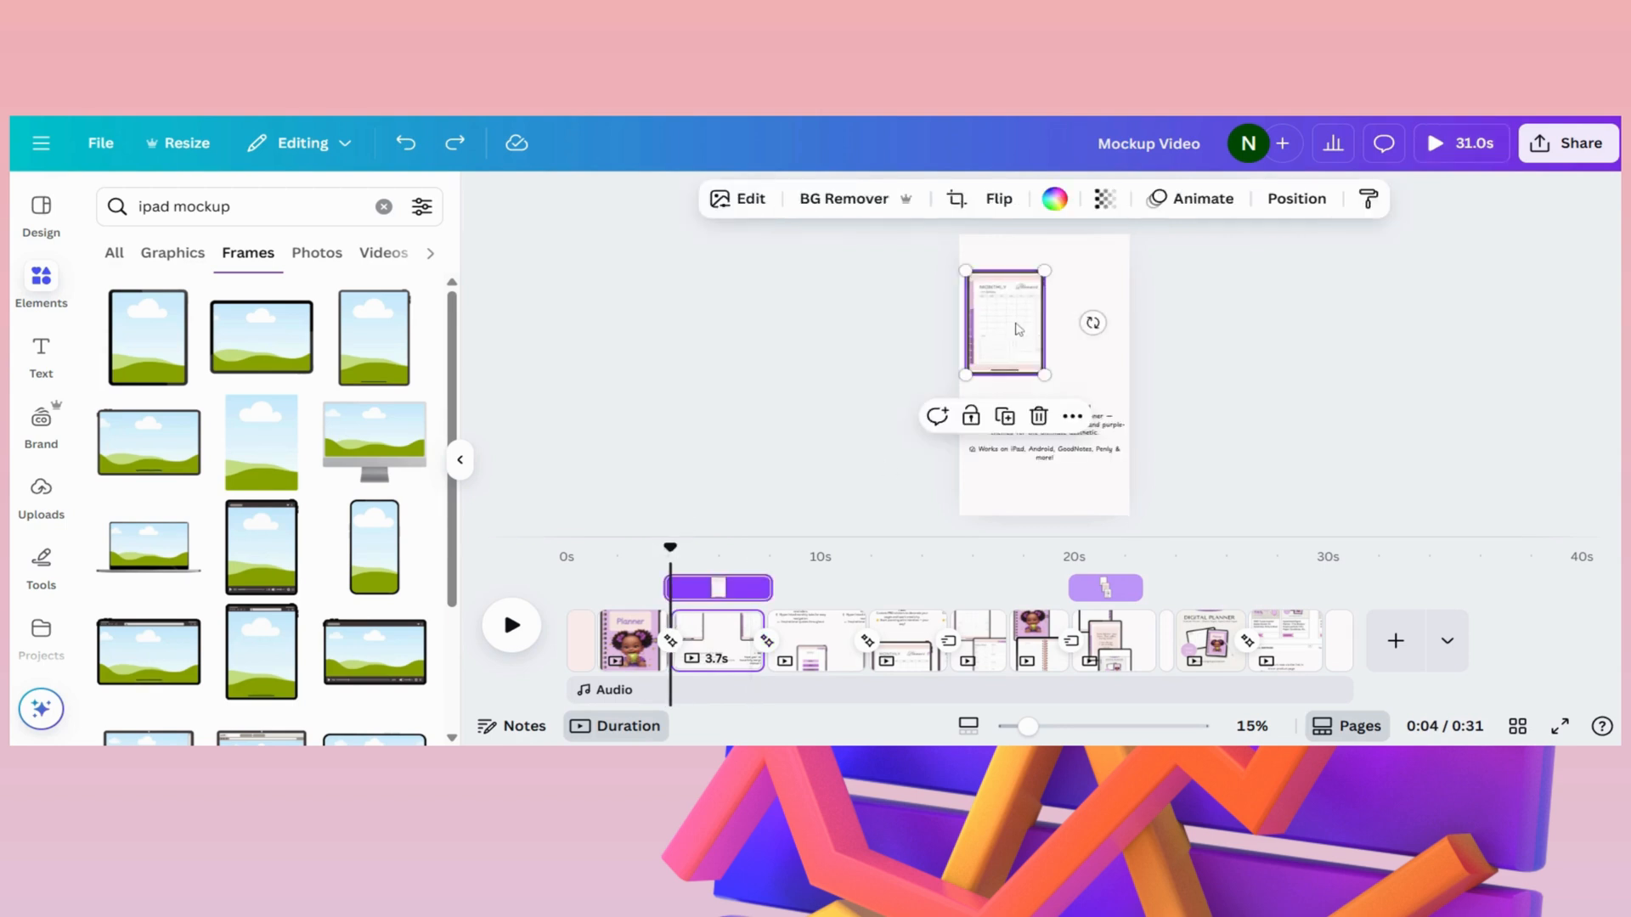
{"action": "mouse_move", "coordinate": [1044, 374]}
{"action": "left_mouse_down"}
{"action": "mouse_move", "coordinate": [1063, 396]}
{"action": "mouse_move", "coordinate": [1052, 384]}
{"action": "left_mouse_up"}
{"action": "mouse_move", "coordinate": [1008, 333]}
{"action": "left_mouse_down"}
{"action": "mouse_move", "coordinate": [1043, 320]}
{"action": "mouse_move", "coordinate": [1059, 431]}
{"action": "mouse_move", "coordinate": [1113, 412]}
{"action": "mouse_move", "coordinate": [1056, 325]}
{"action": "mouse_move", "coordinate": [1006, 311]}
{"action": "left_mouse_up"}
- Examine the "Stay Organized in Style!" text box on page 3 and the options for adding text
{"action": "left_click", "coordinate": [1032, 454]}
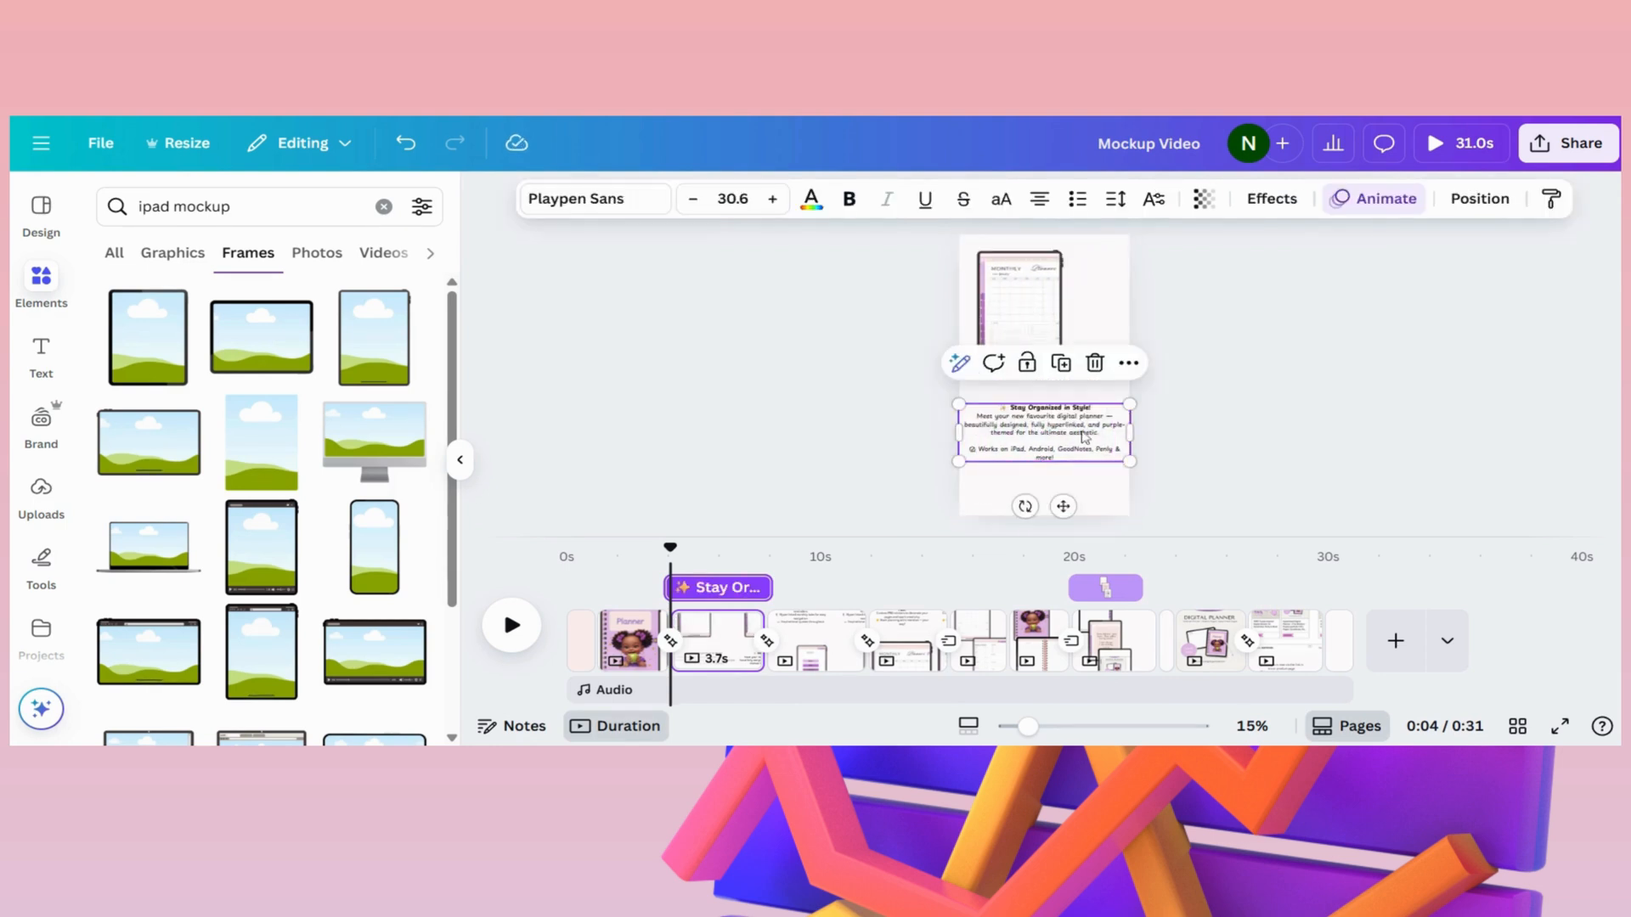
{"action": "left_click", "coordinate": [41, 355]}
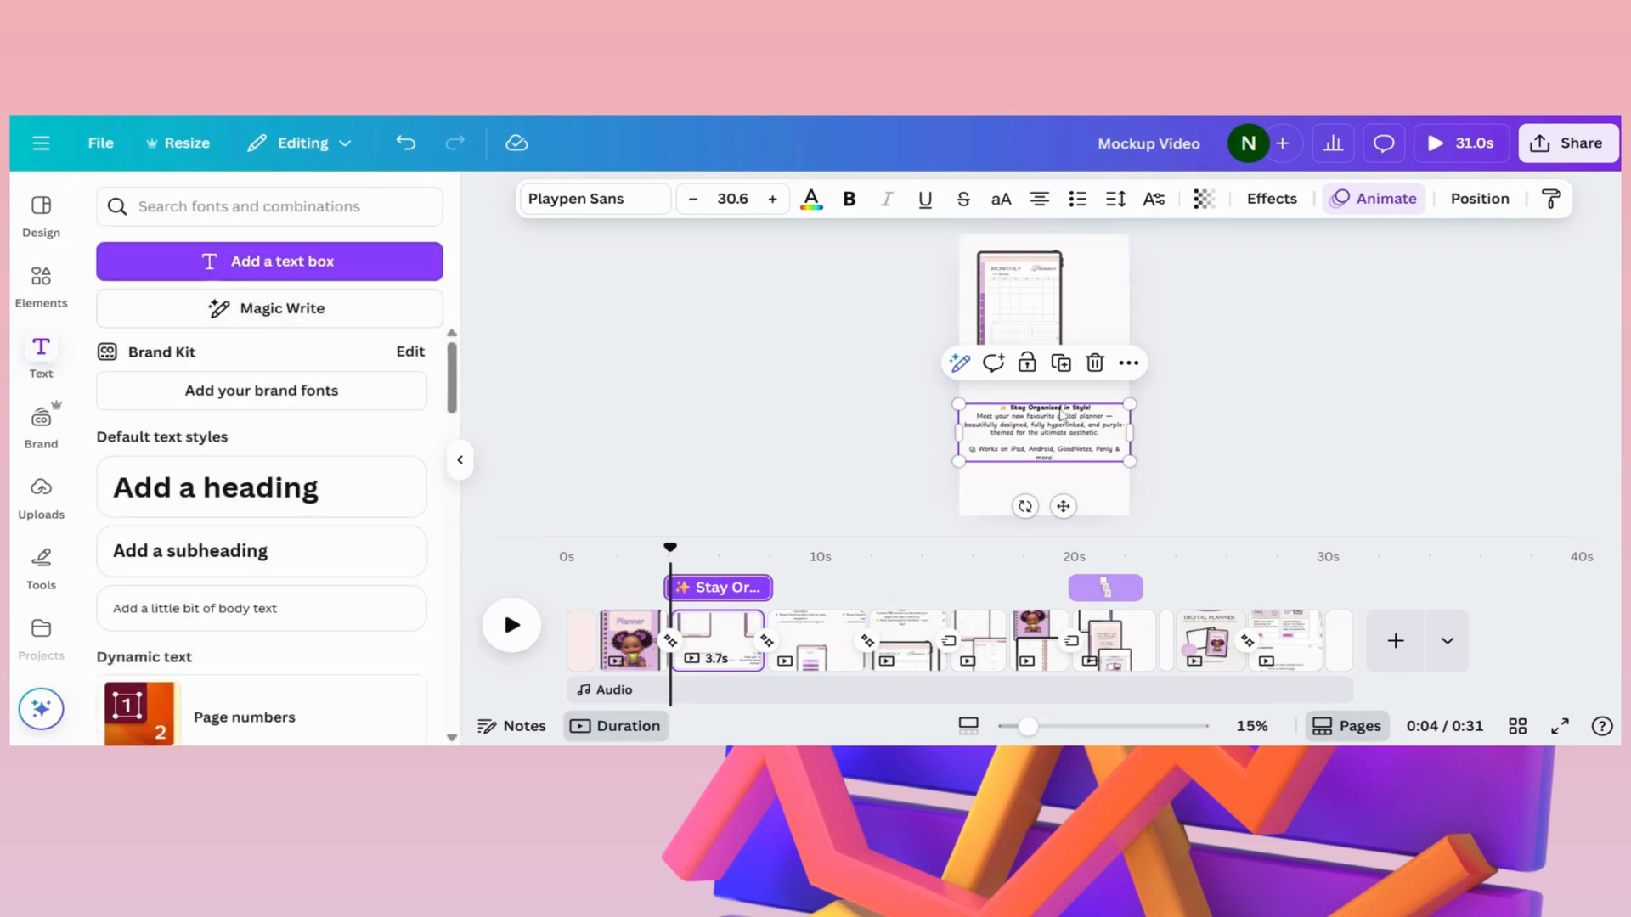
{"action": "left_click", "coordinate": [1056, 431]}
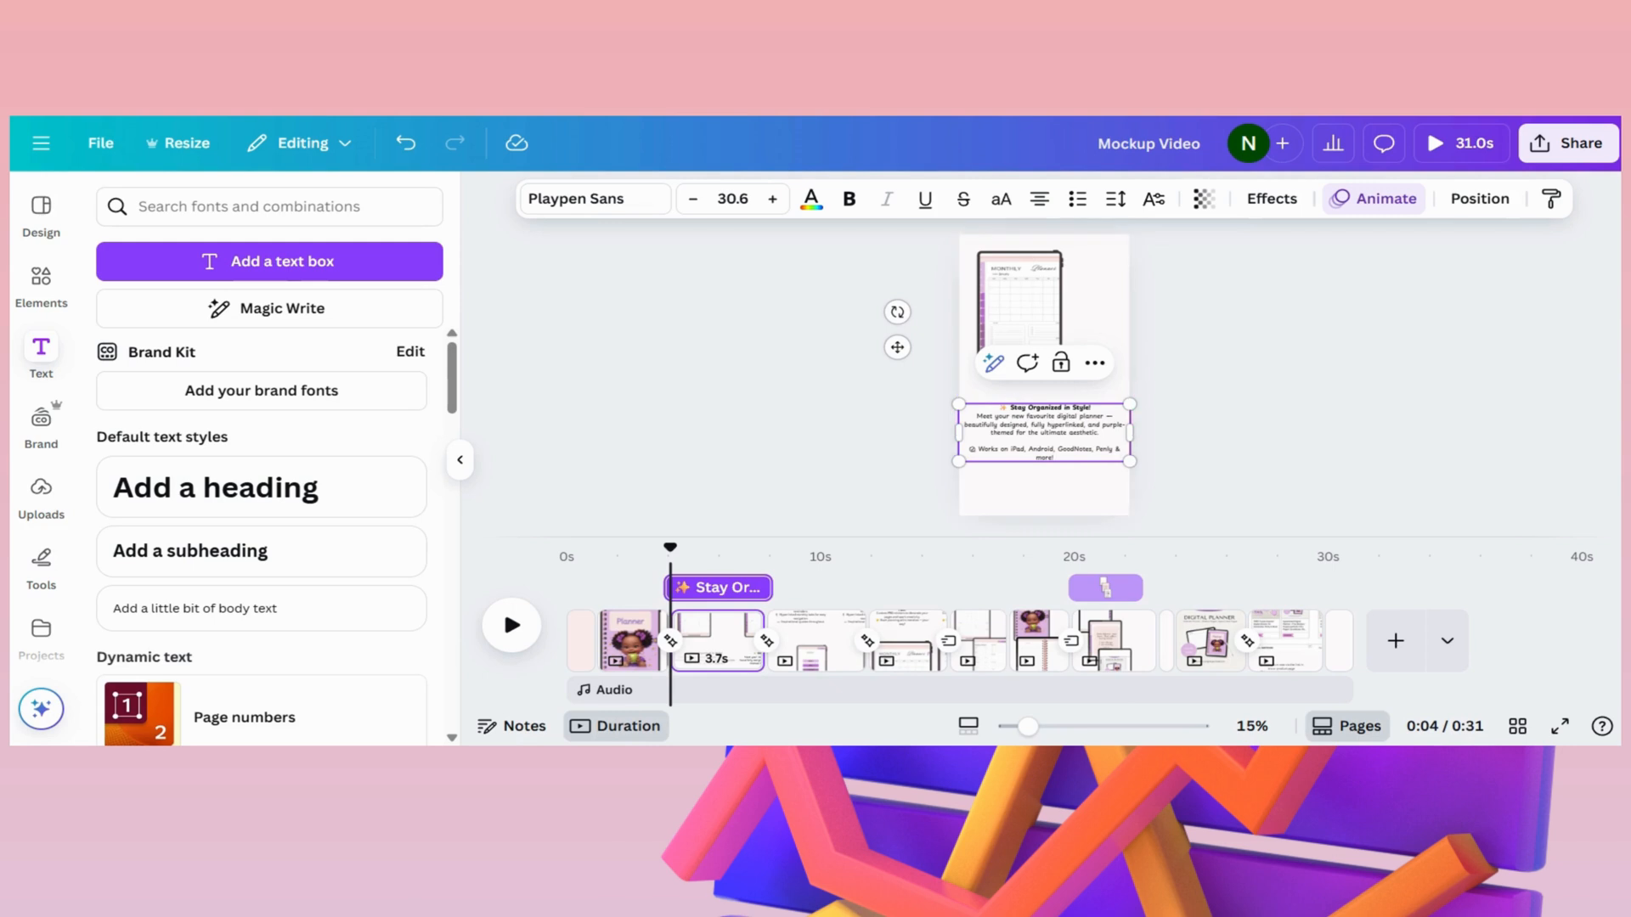
{"action": "left_click", "coordinate": [1041, 503]}
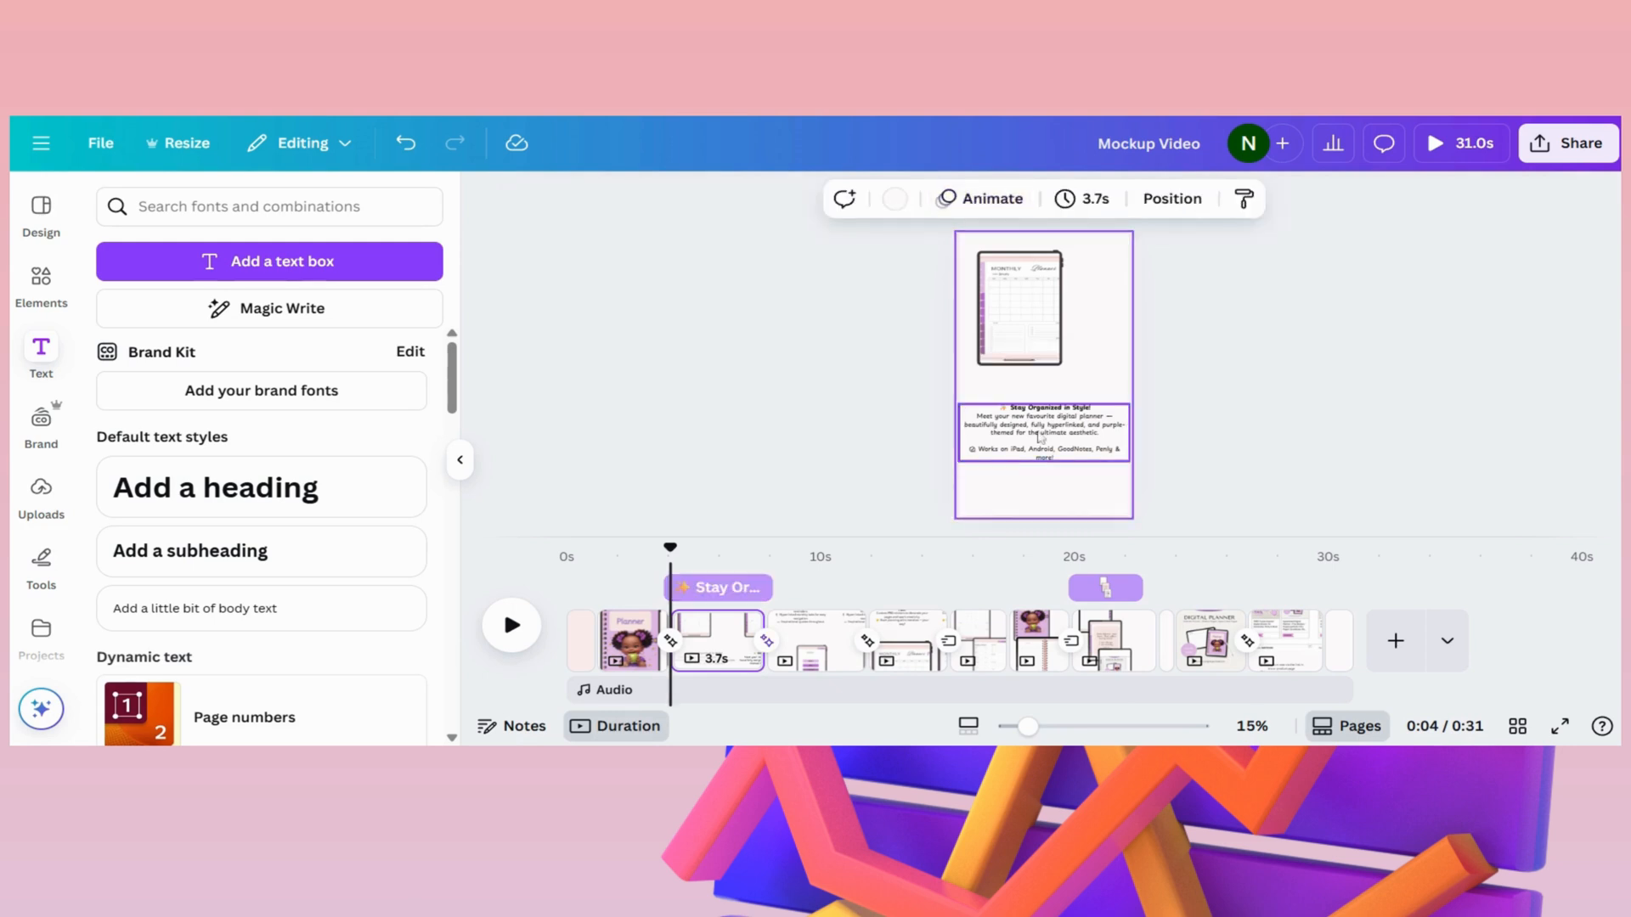
- Detach the planner page image from its iPad frame on page 3, shift it slightly, and undo both changes
{"action": "left_click", "coordinate": [1032, 324]}
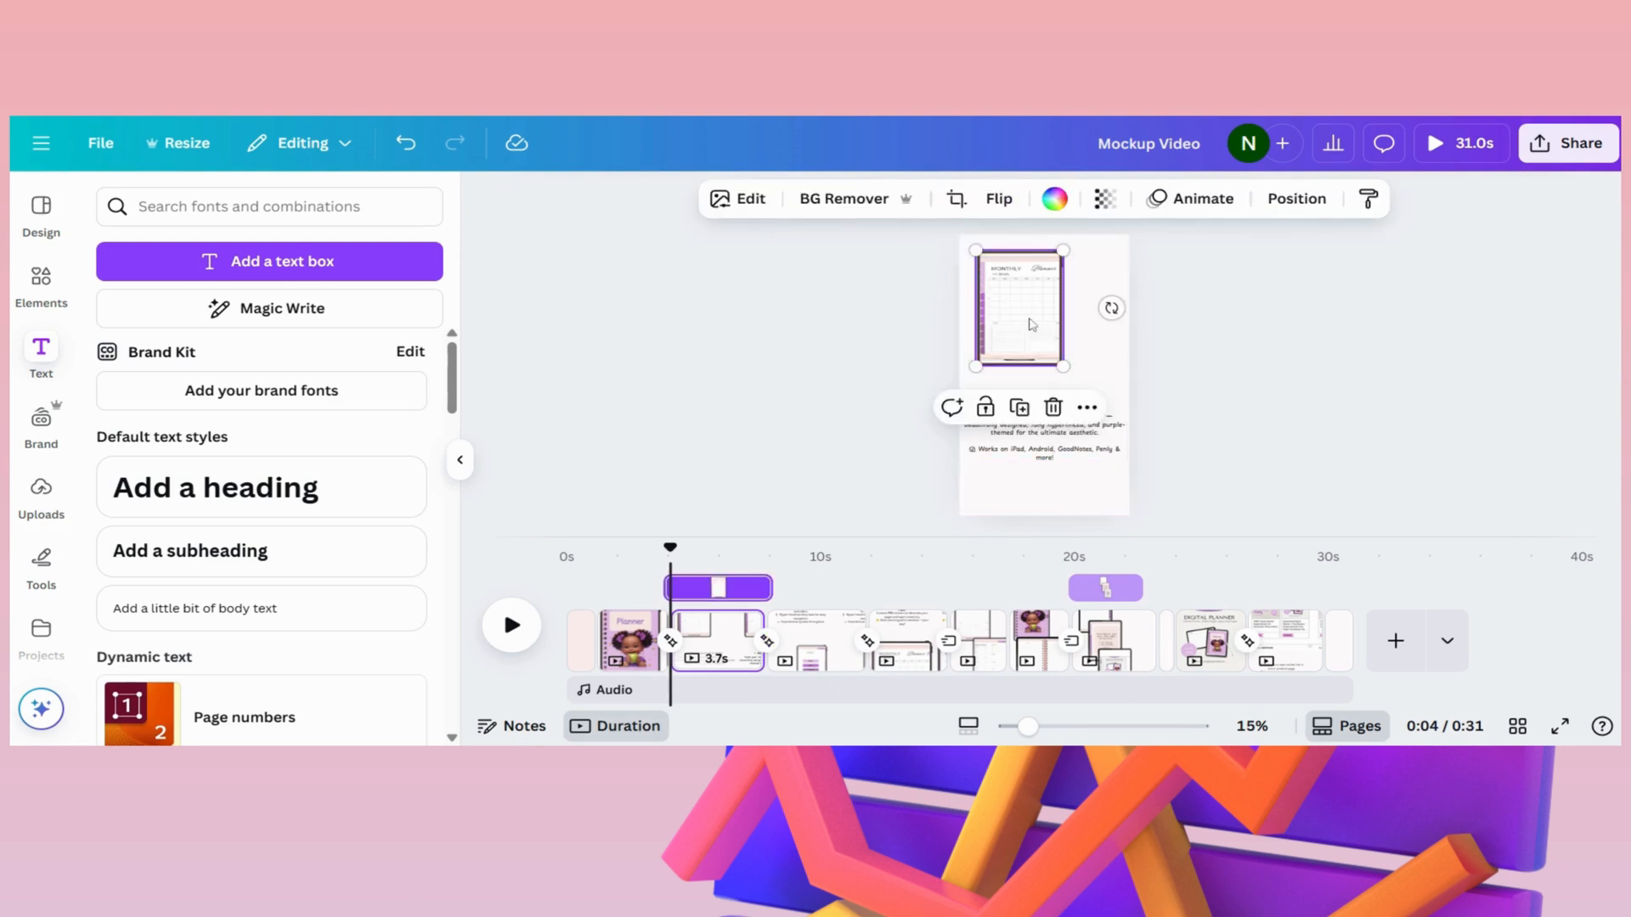
{"action": "right_click", "coordinate": [1030, 324]}
{"action": "left_click", "coordinate": [1164, 630]}
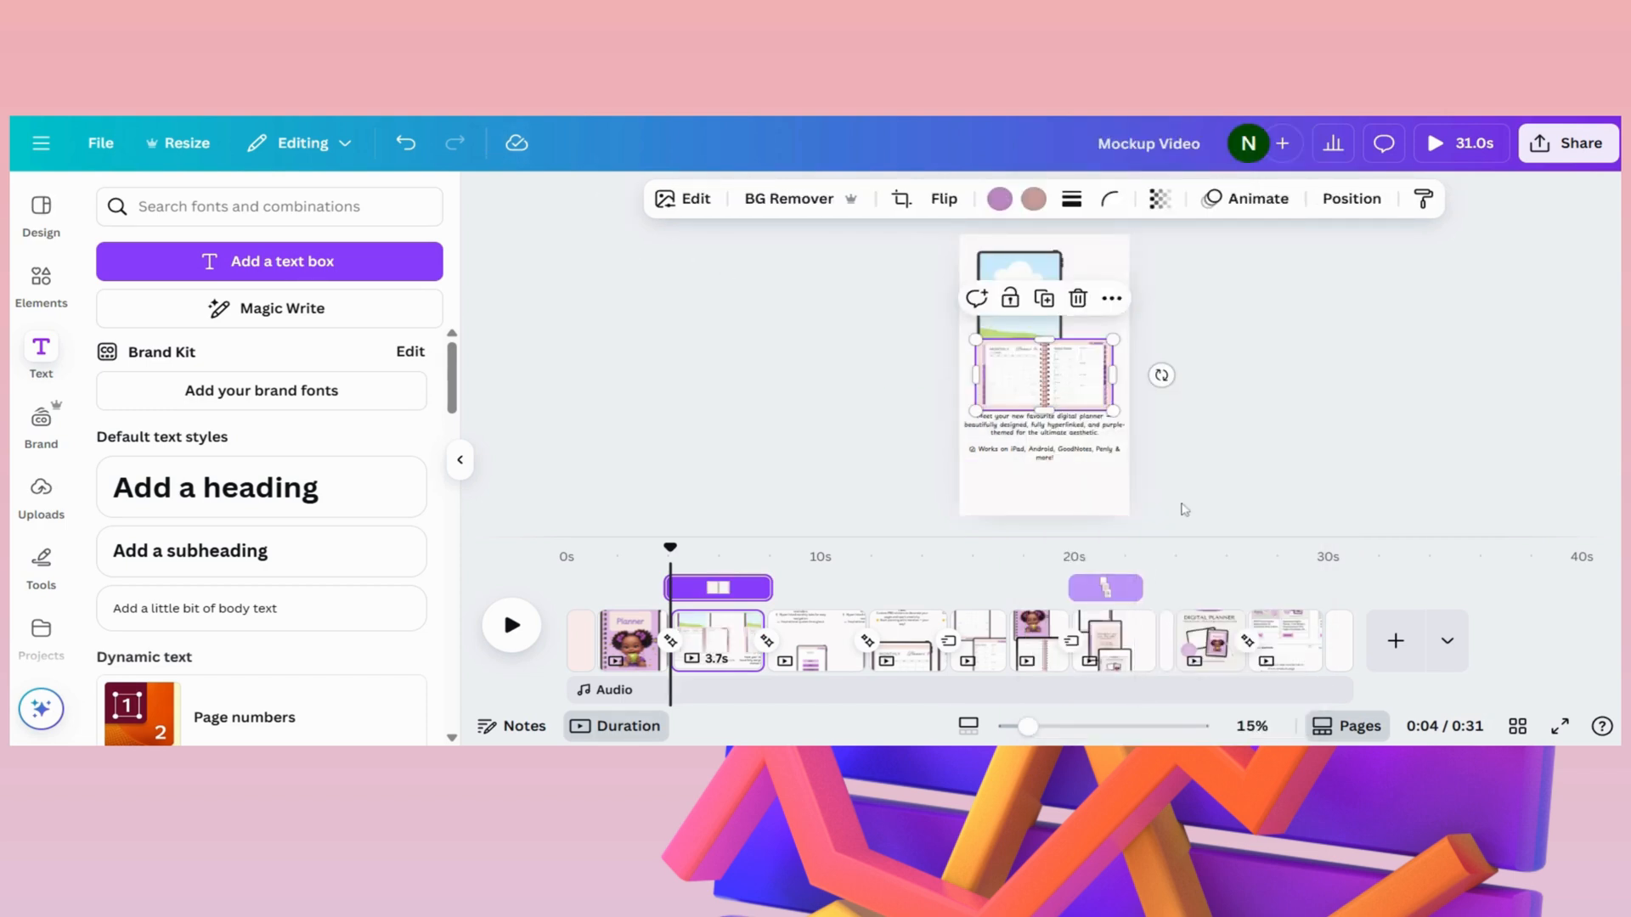
{"action": "mouse_move", "coordinate": [1083, 392]}
{"action": "left_mouse_down"}
{"action": "mouse_move", "coordinate": [1127, 374]}
{"action": "mouse_move", "coordinate": [1101, 286]}
{"action": "mouse_move", "coordinate": [1118, 361]}
{"action": "mouse_move", "coordinate": [1103, 378]}
{"action": "left_mouse_up"}
{"action": "left_click", "coordinate": [416, 158]}
{"action": "left_click", "coordinate": [416, 157]}
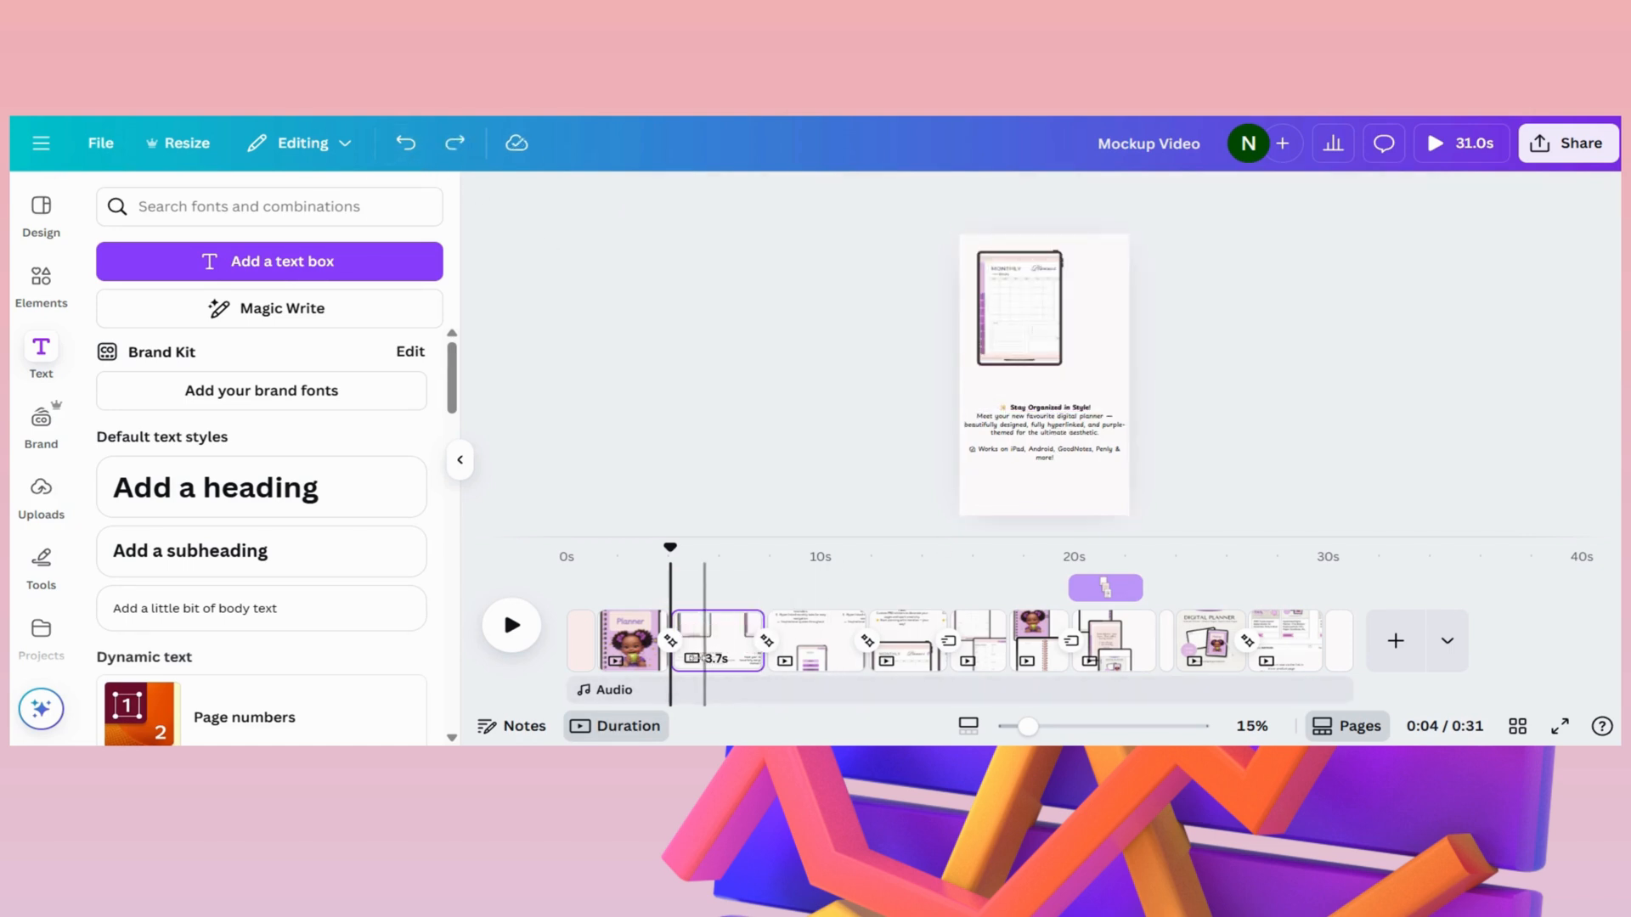
- Show the Match & Move transition after the planner cover and play the video from there to the "50+ Undated Weekly Pages" page
{"action": "left_click", "coordinate": [669, 642]}
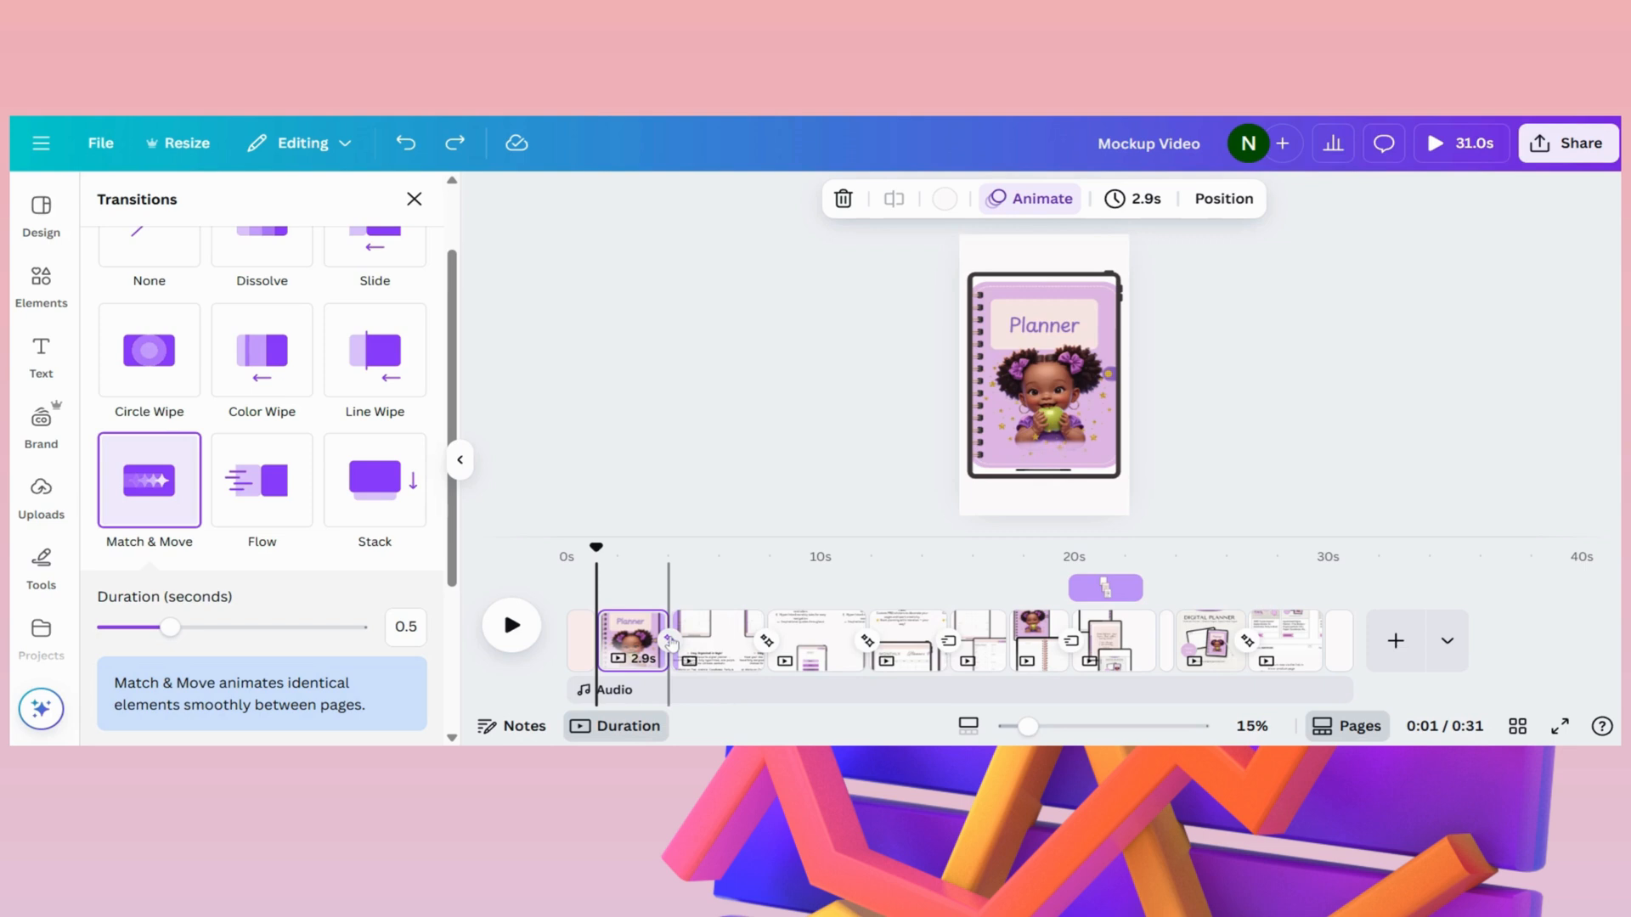
{"action": "left_click", "coordinate": [512, 626]}
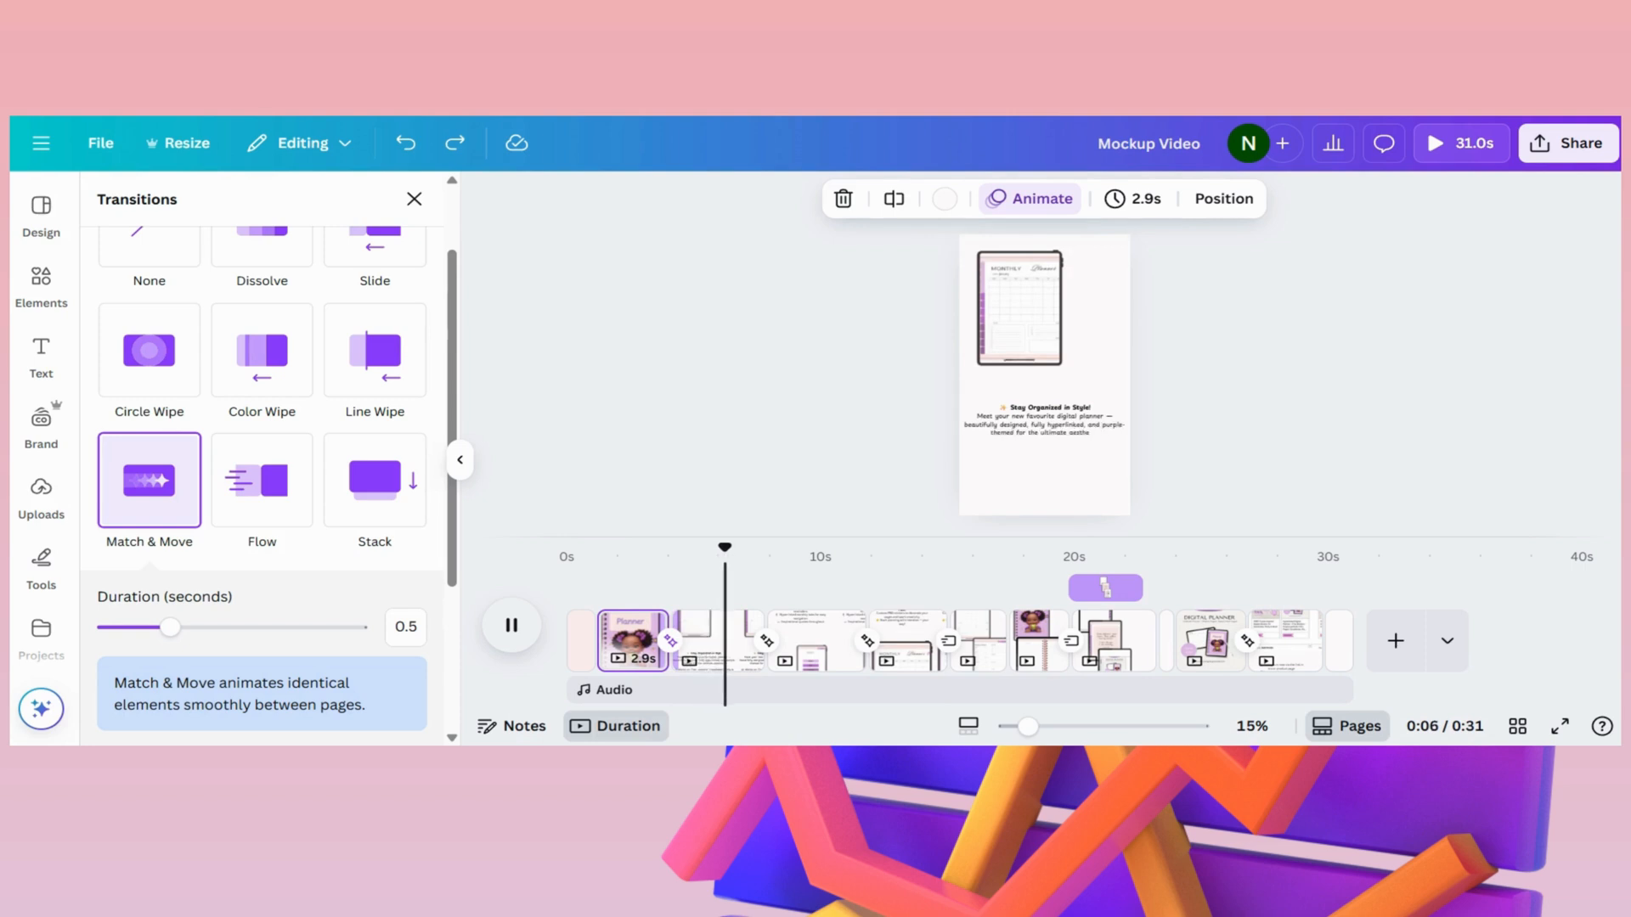
{"action": "left_click", "coordinate": [819, 656]}
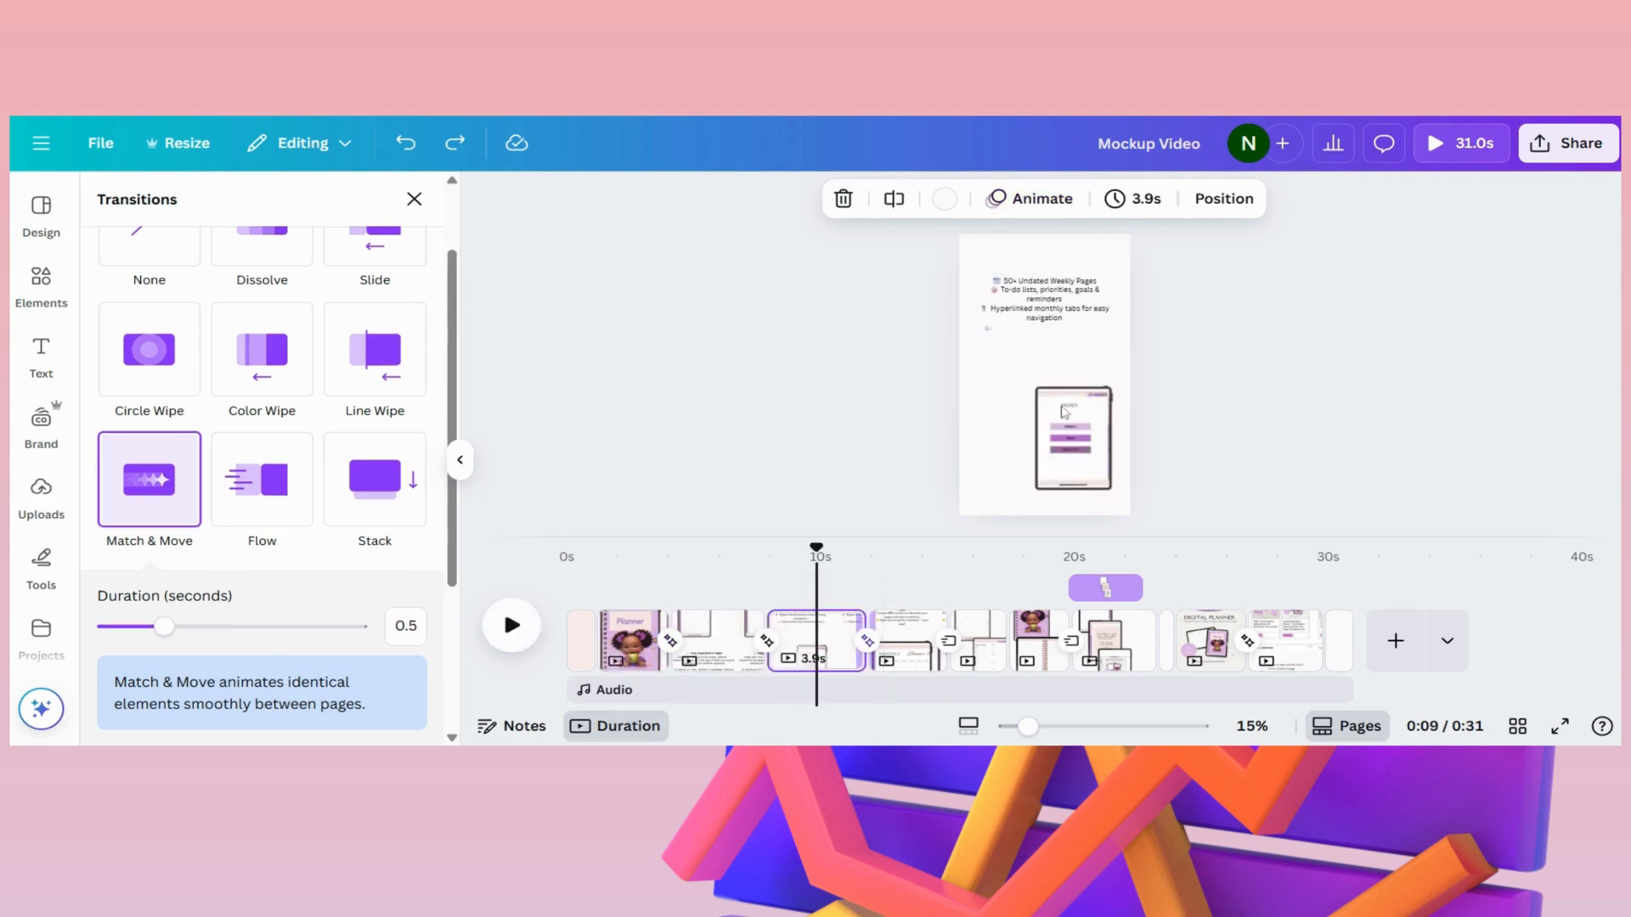
- On the "50+ Undated Weekly Pages" page, move the iPad frame slightly down and show the transition options leading to the following page
{"action": "left_click", "coordinate": [1053, 457]}
{"action": "mouse_move", "coordinate": [1068, 457]}
{"action": "left_mouse_down"}
{"action": "mouse_move", "coordinate": [1058, 344]}
{"action": "mouse_move", "coordinate": [996, 319]}
{"action": "mouse_move", "coordinate": [1070, 463]}
{"action": "left_mouse_up"}
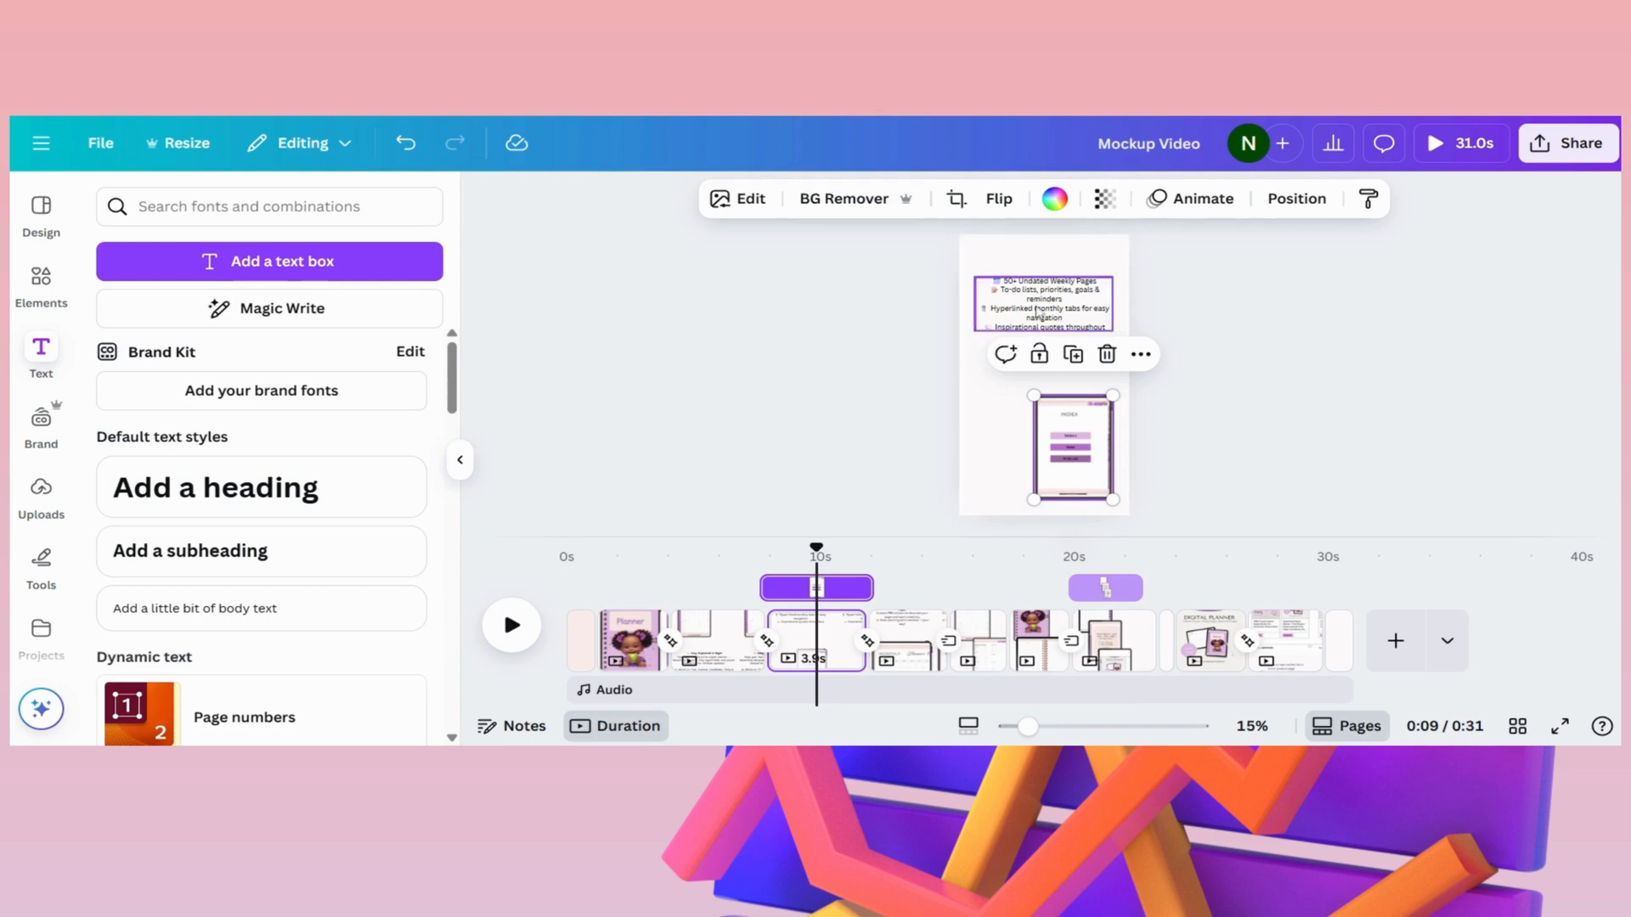
{"action": "left_click", "coordinate": [1055, 291]}
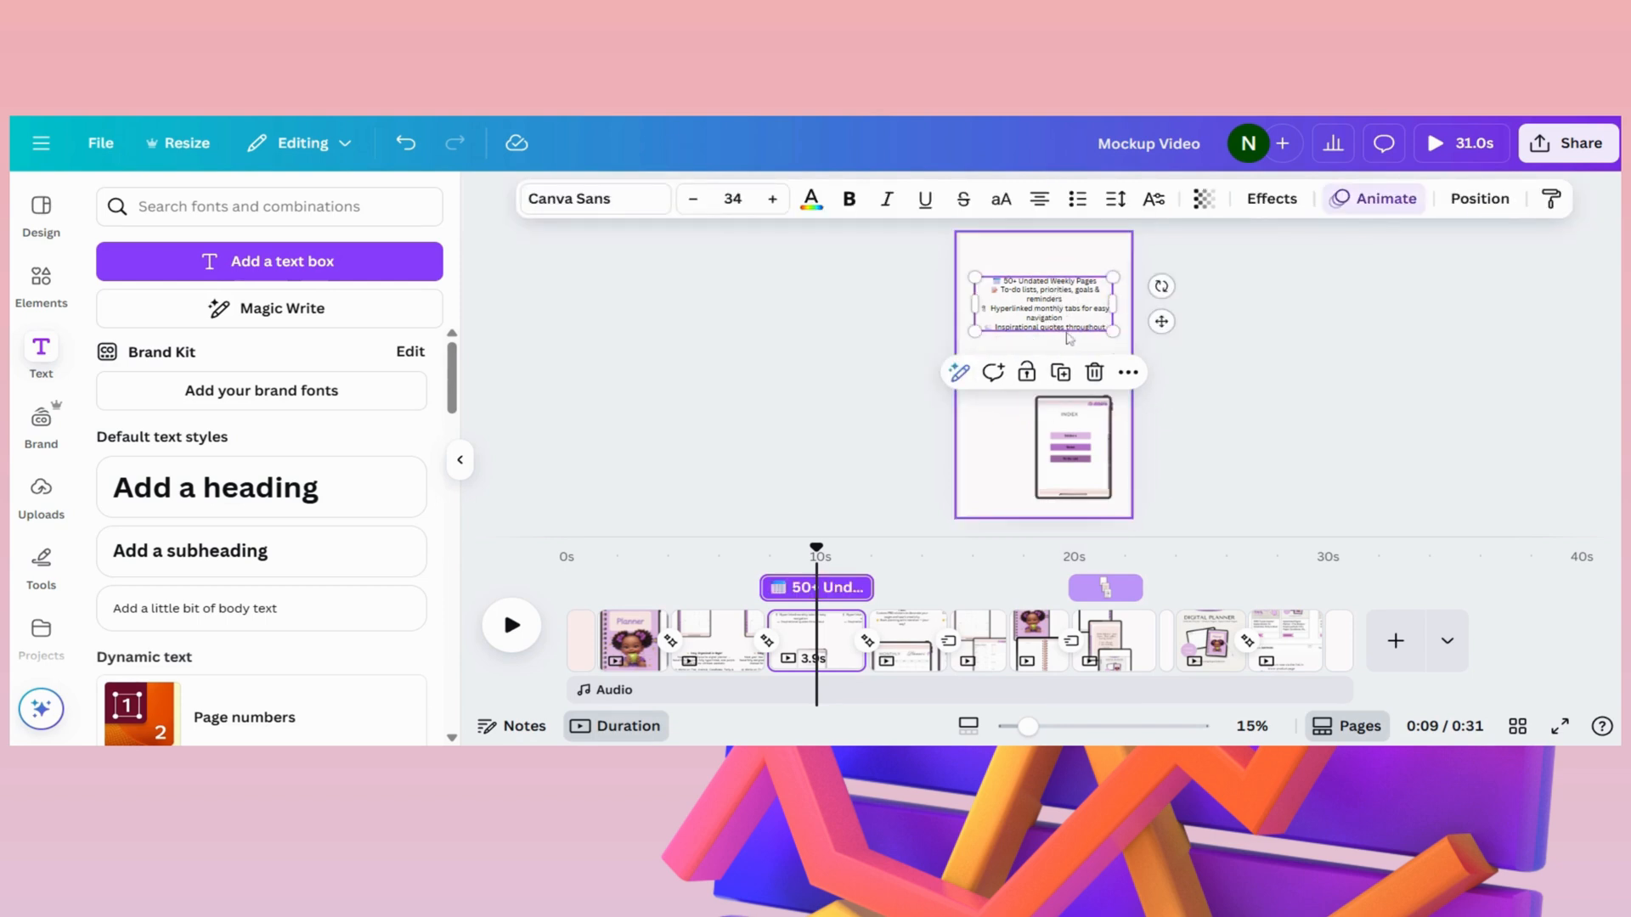
{"action": "left_click", "coordinate": [868, 641]}
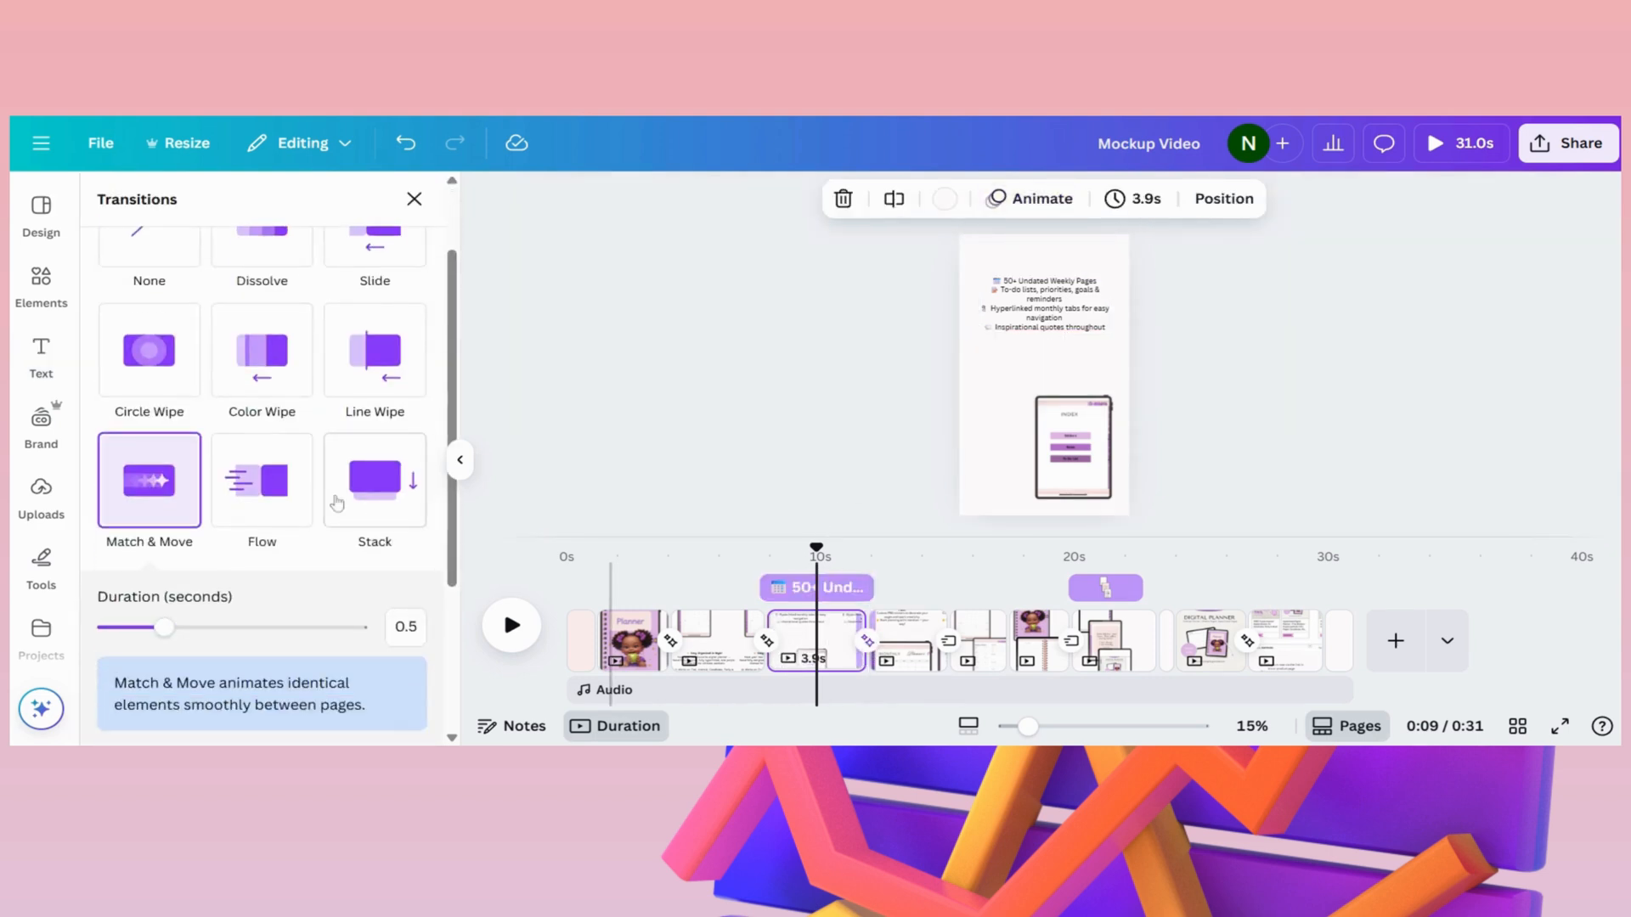
{"action": "scroll", "coordinate": [229, 432], "scroll_direction": "up", "scroll_amount": 2}
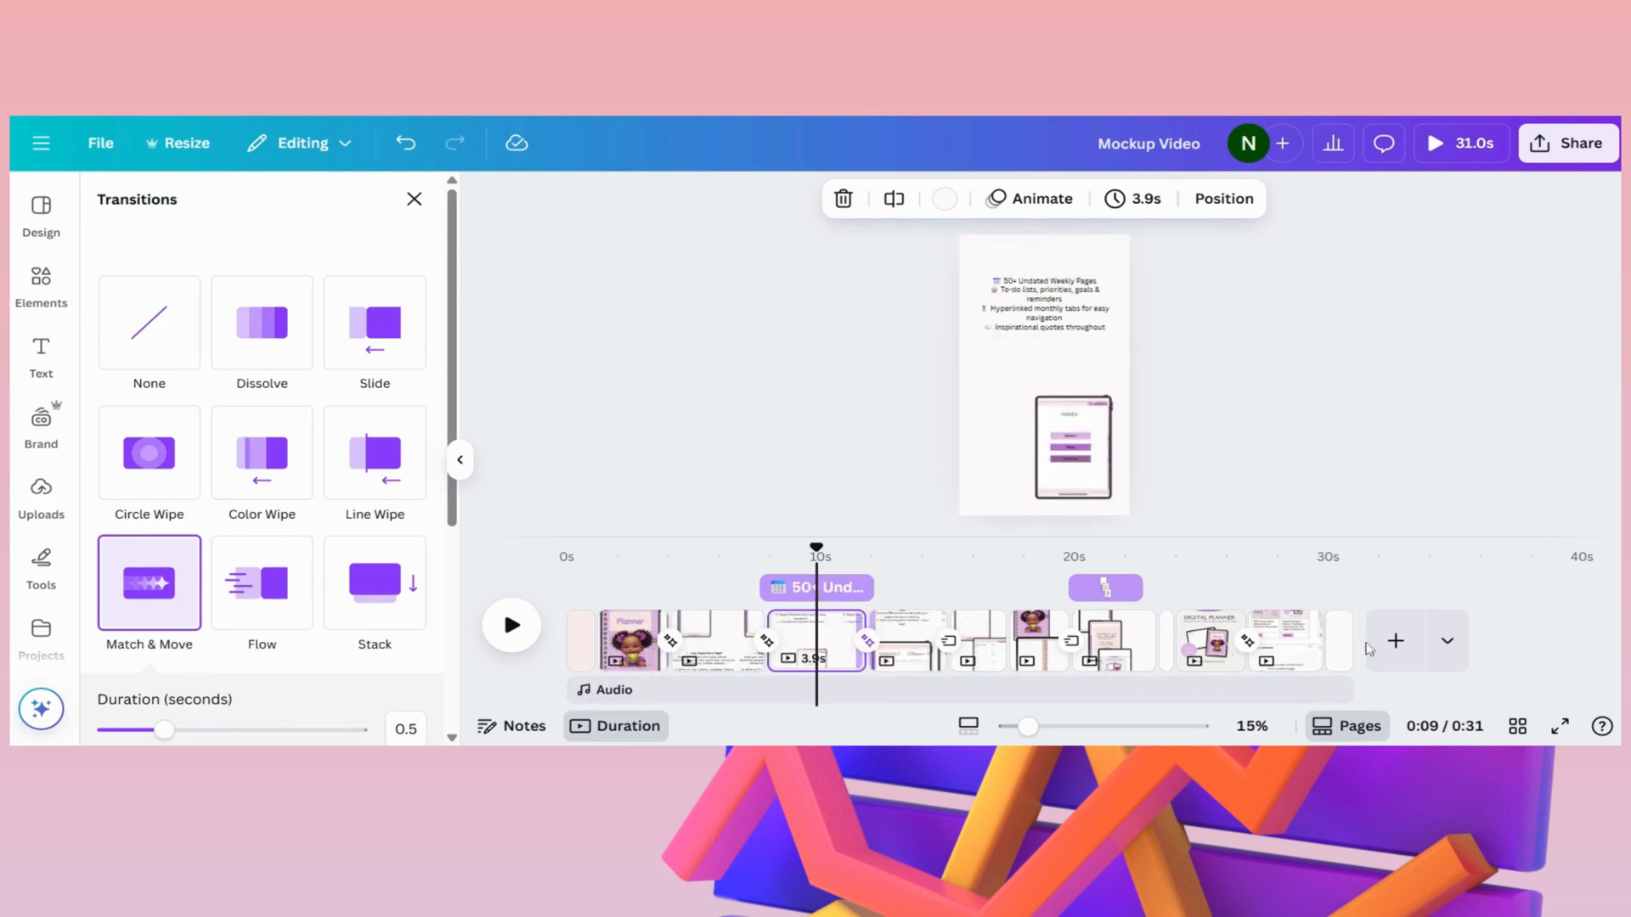
- Add a blank page at the end of the video and duplicate it
{"action": "left_click", "coordinate": [1396, 641]}
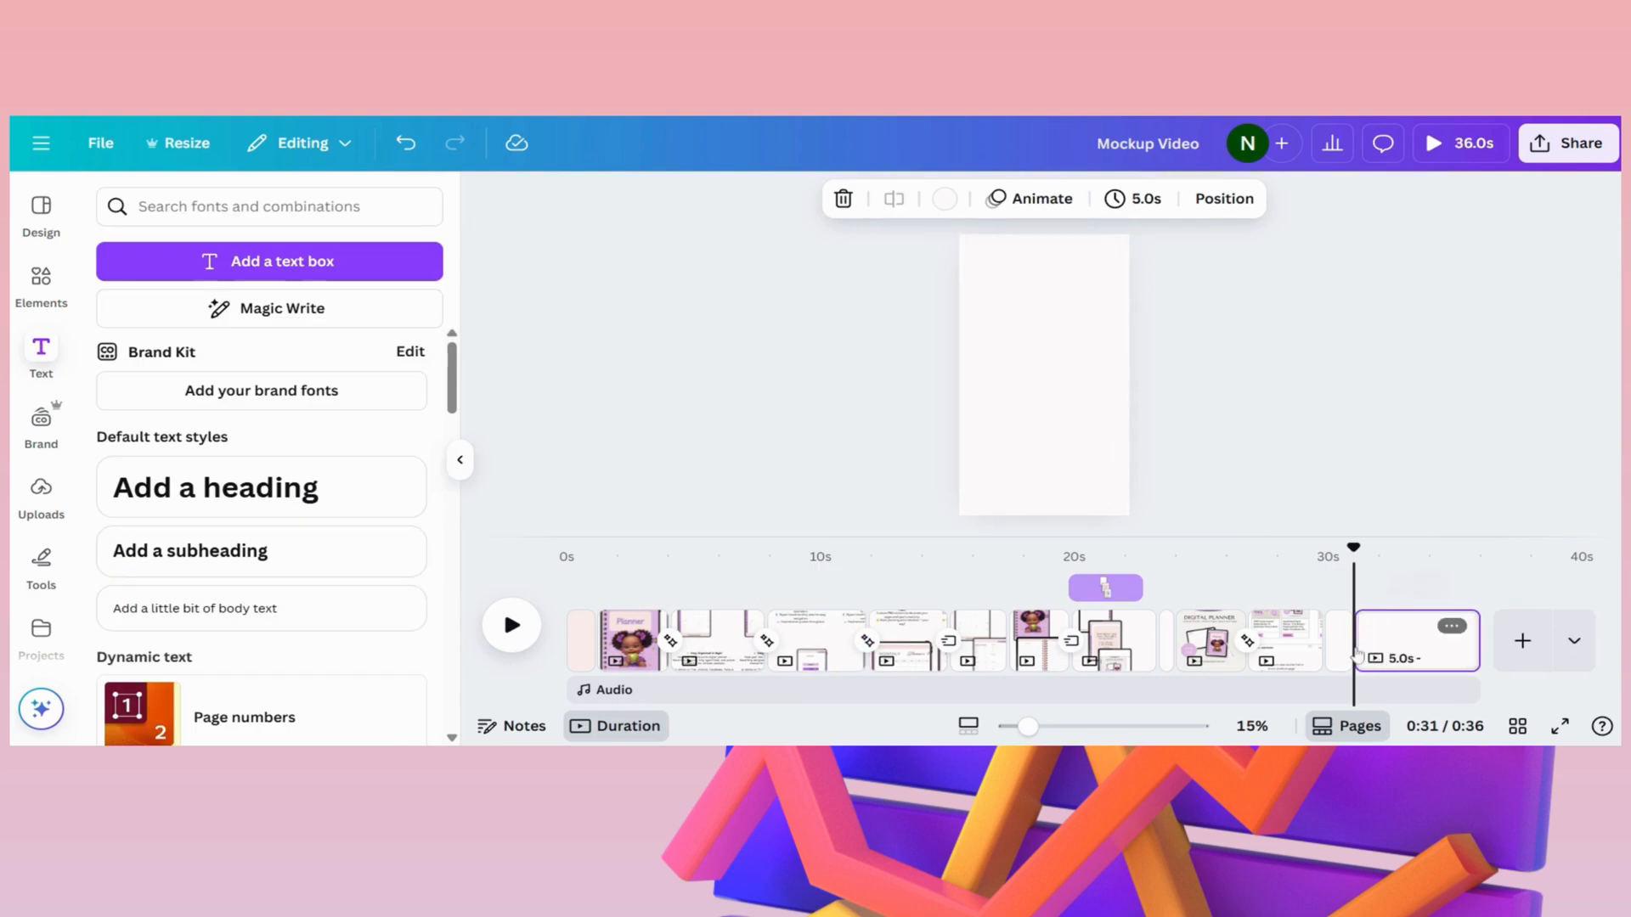
{"action": "left_click_drag", "start_coordinate": [1356, 550], "coordinate": [1453, 551]}
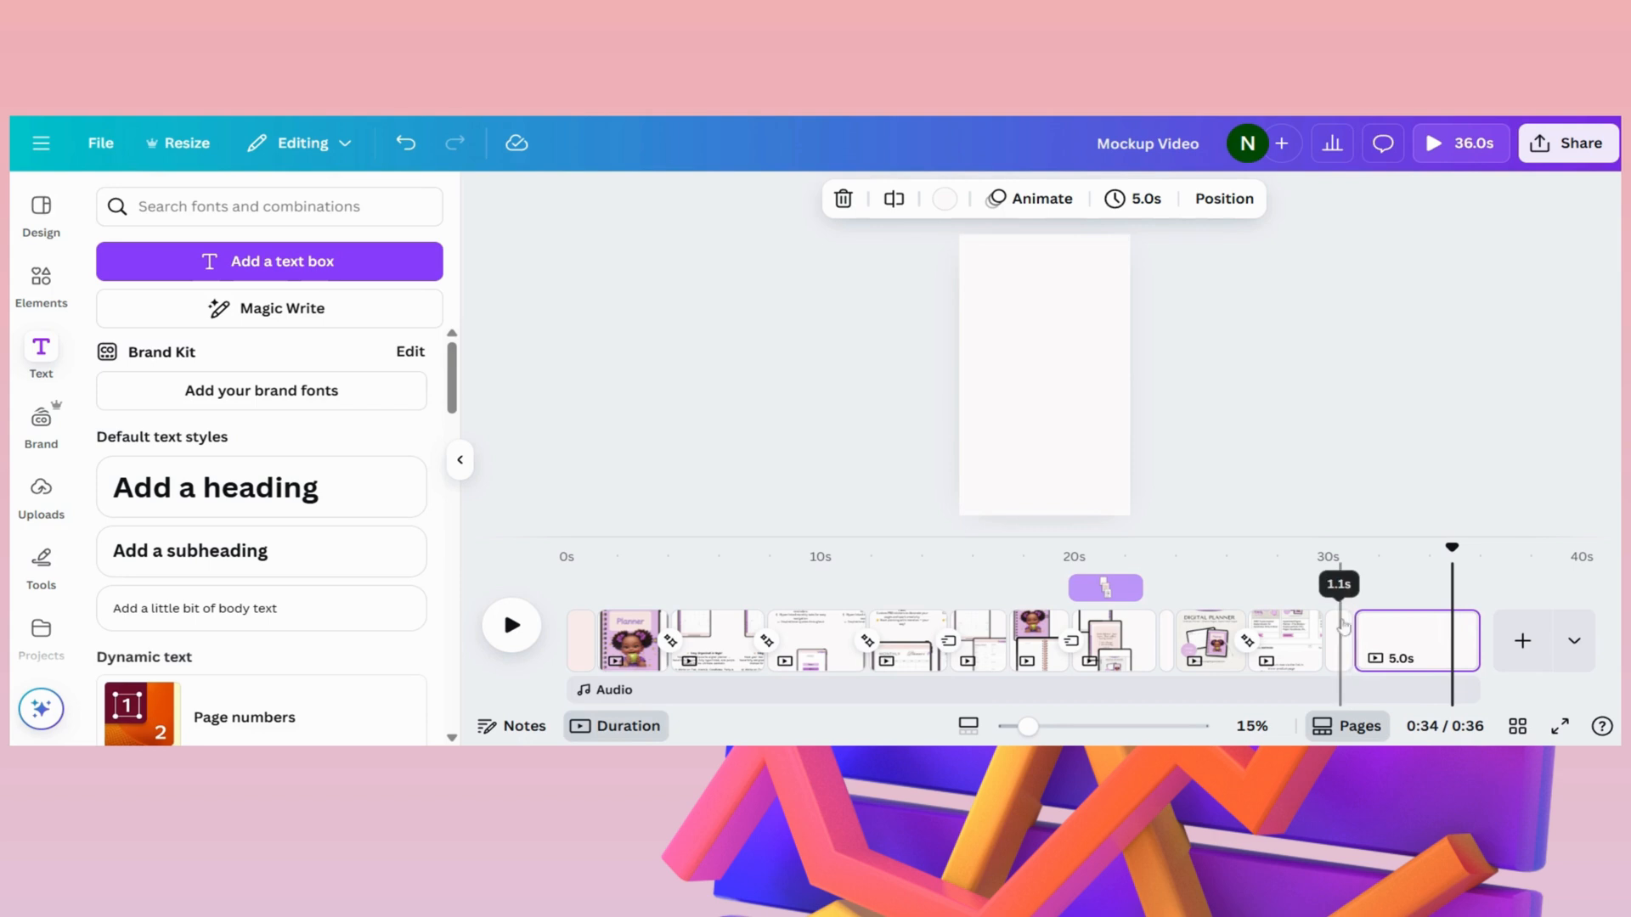
{"action": "right_click", "coordinate": [1449, 623]}
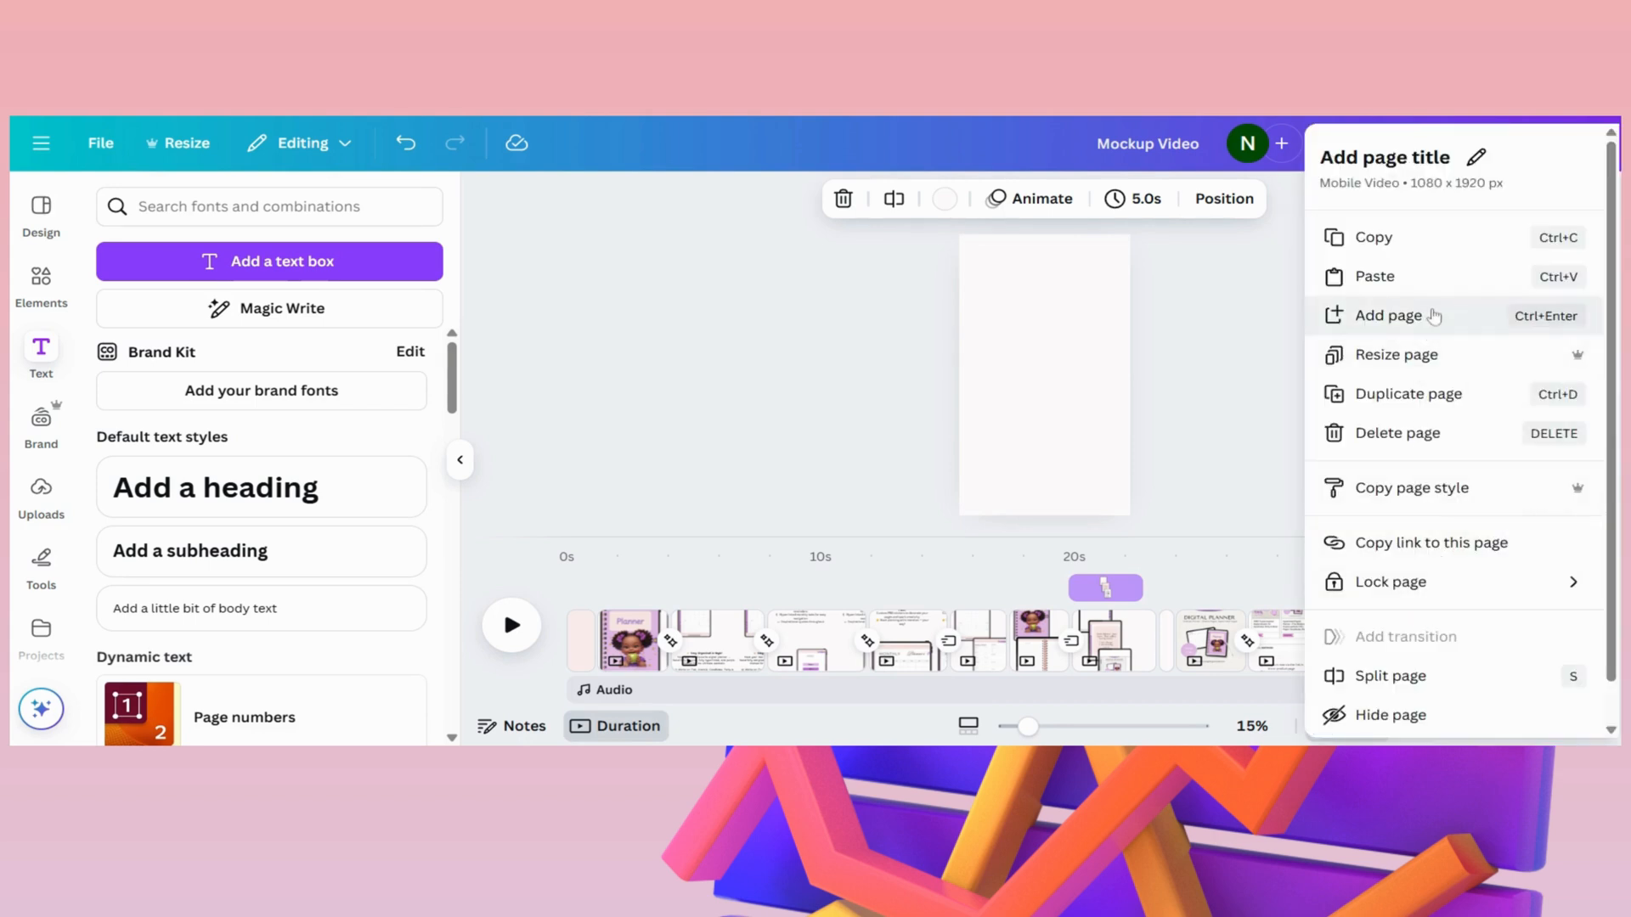
{"action": "left_click", "coordinate": [1441, 393]}
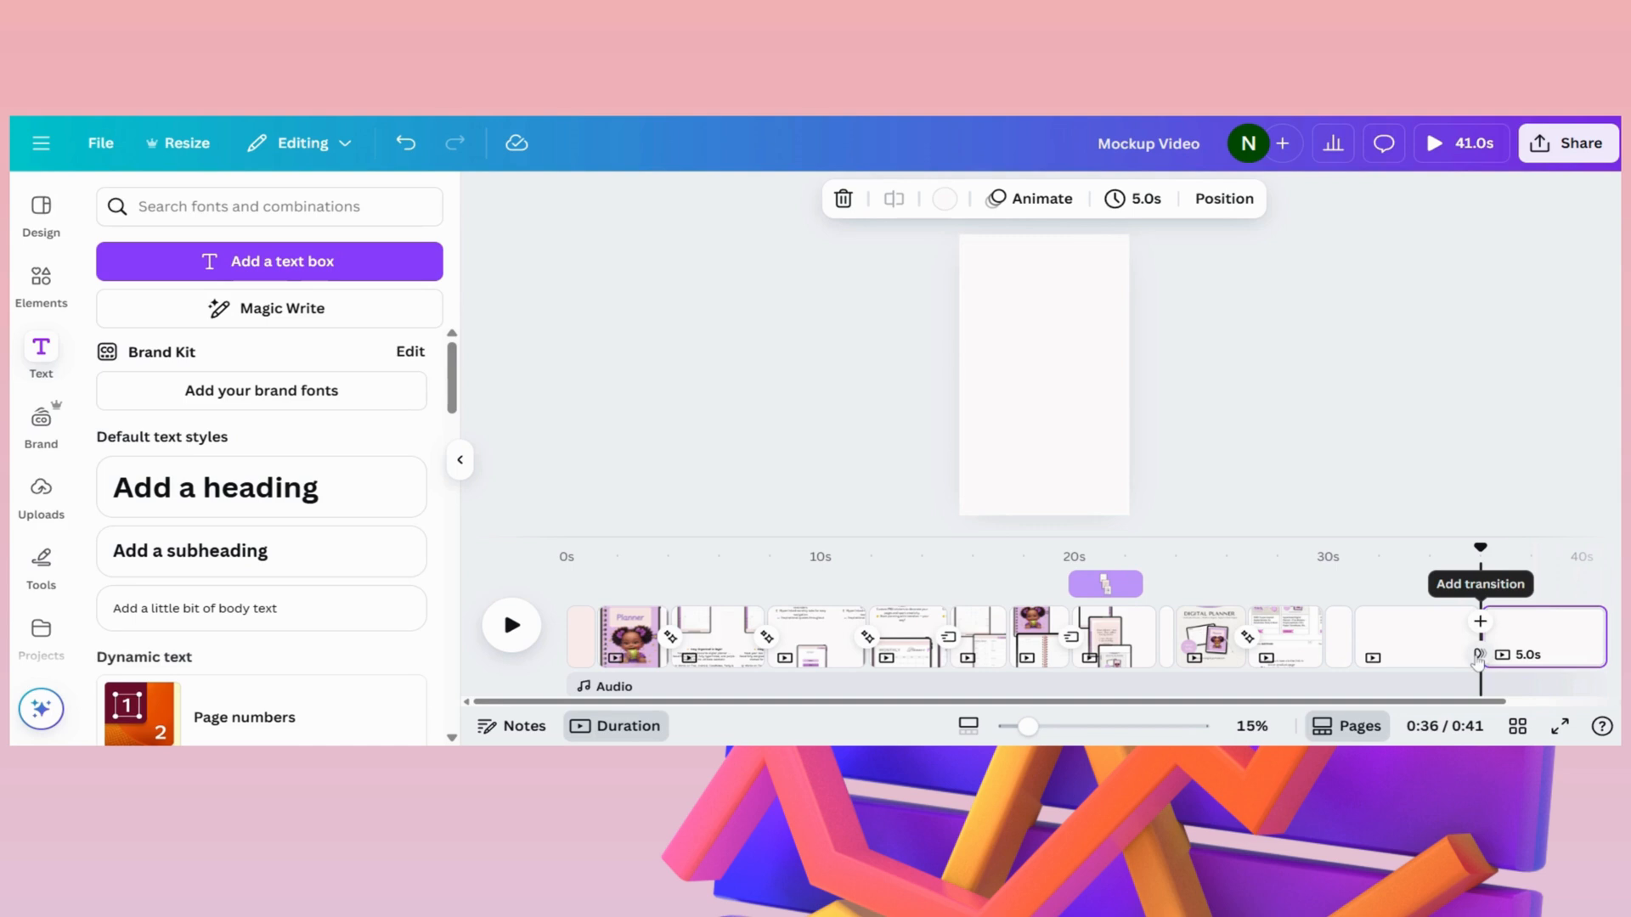
- Insert three more blank pages between the two blank pages at the end of the video
{"action": "left_click", "coordinate": [1481, 622]}
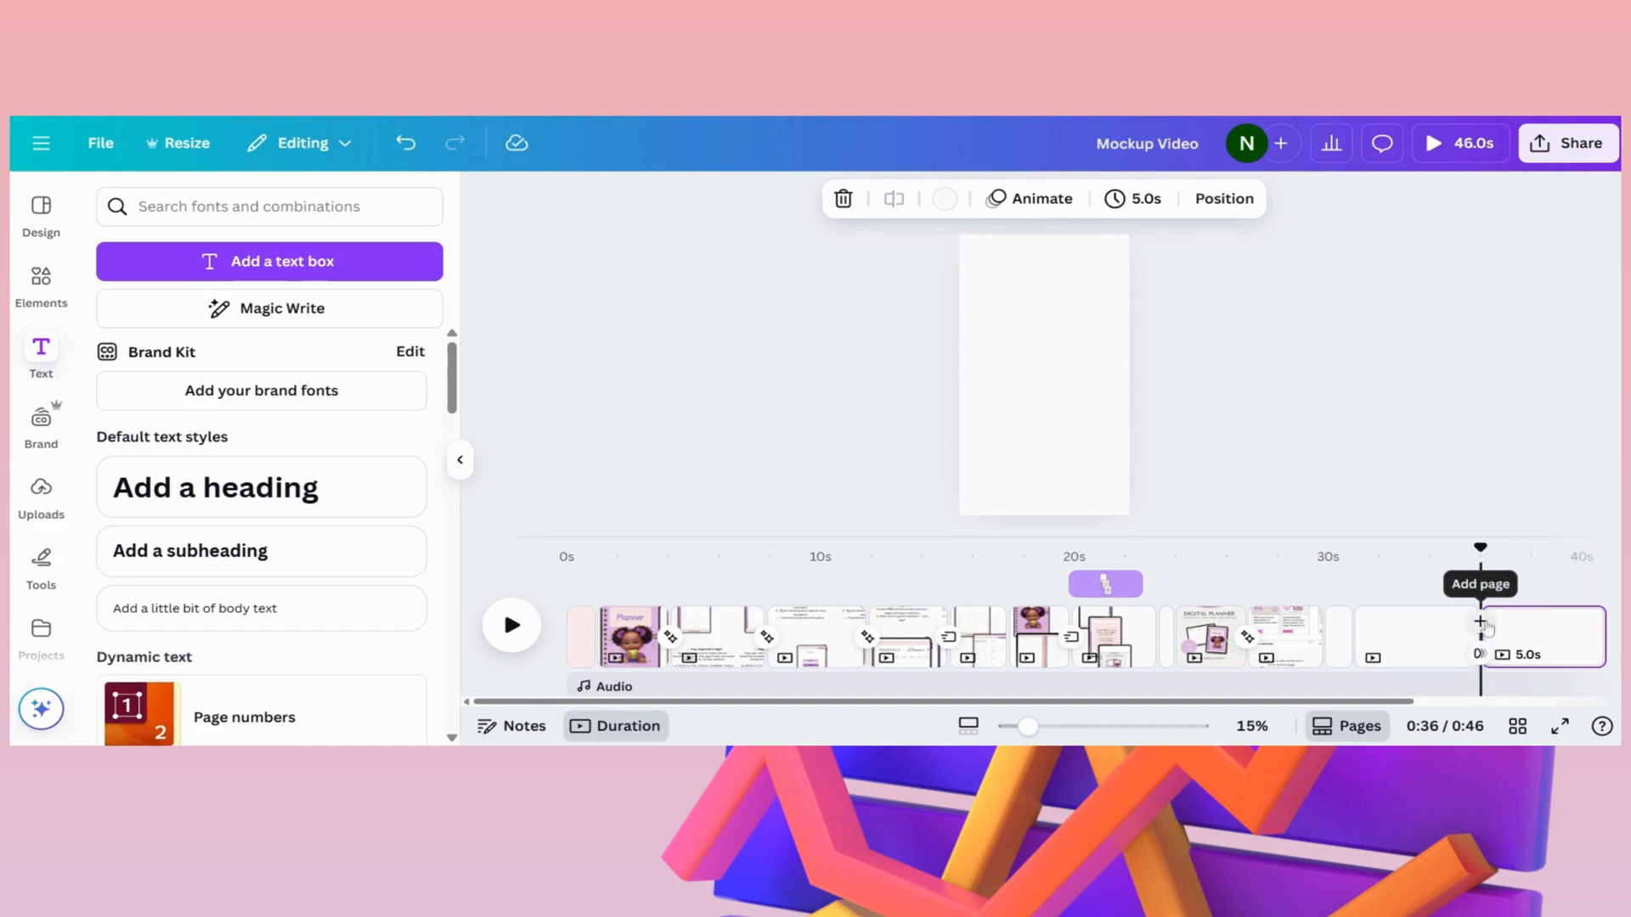
{"action": "left_click", "coordinate": [1481, 622]}
{"action": "left_click", "coordinate": [1481, 623]}
- Delete all five 5.0-second blank pages at the end of the video
{"action": "left_click_drag", "start_coordinate": [1264, 702], "coordinate": [1486, 703]}
{"action": "right_click", "coordinate": [1479, 645]}
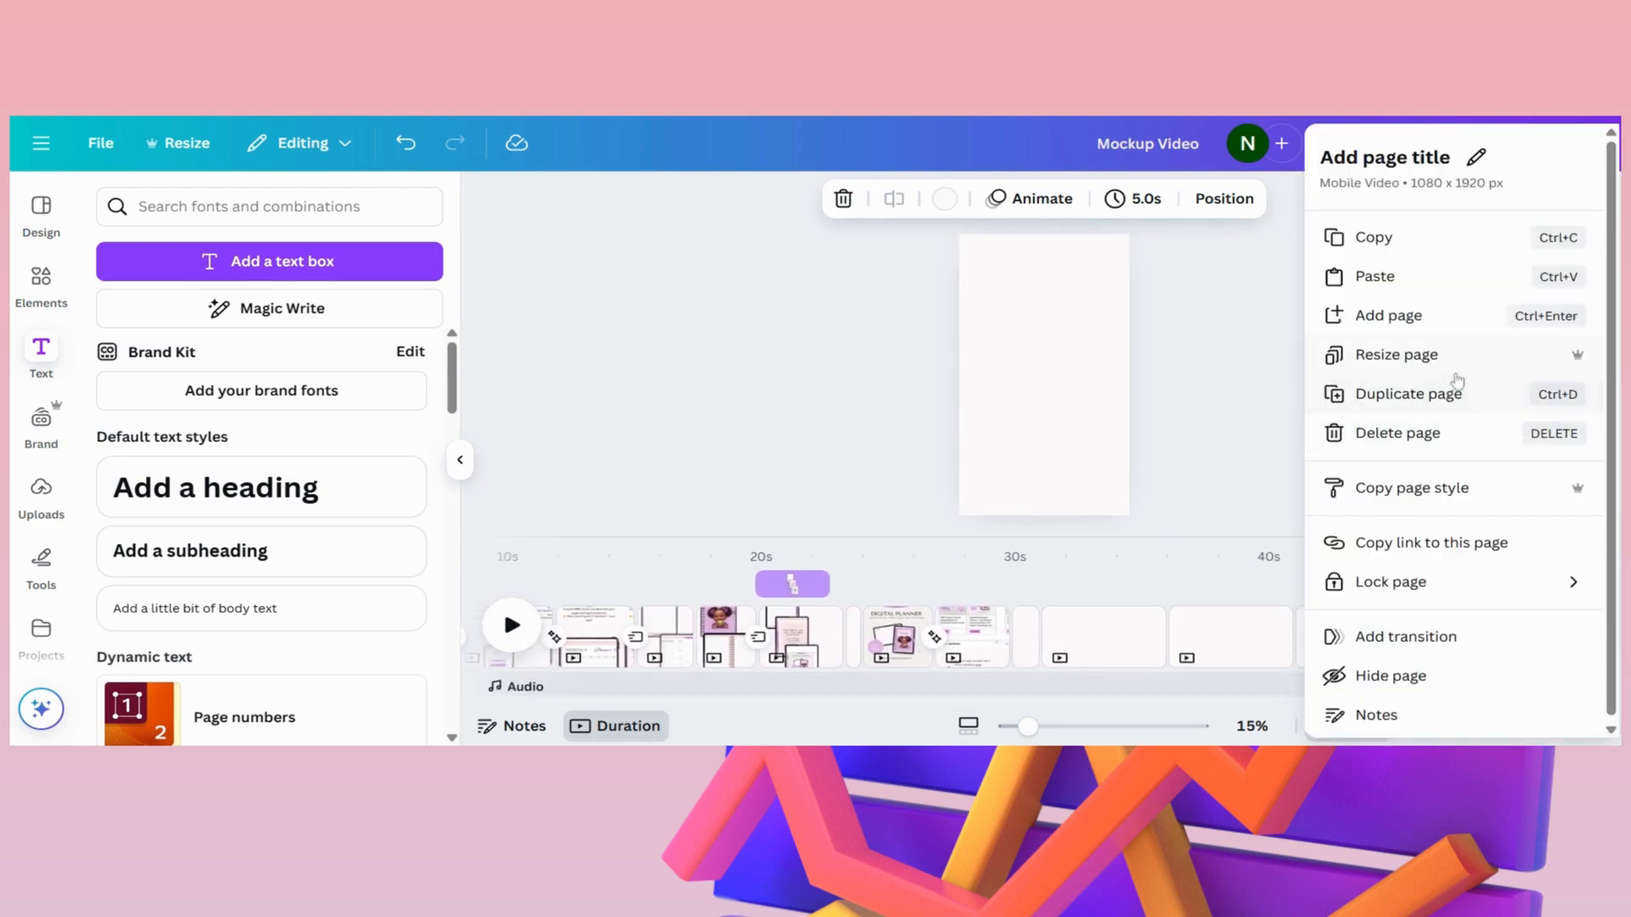
{"action": "left_click", "coordinate": [1432, 439]}
{"action": "right_click", "coordinate": [1349, 649]}
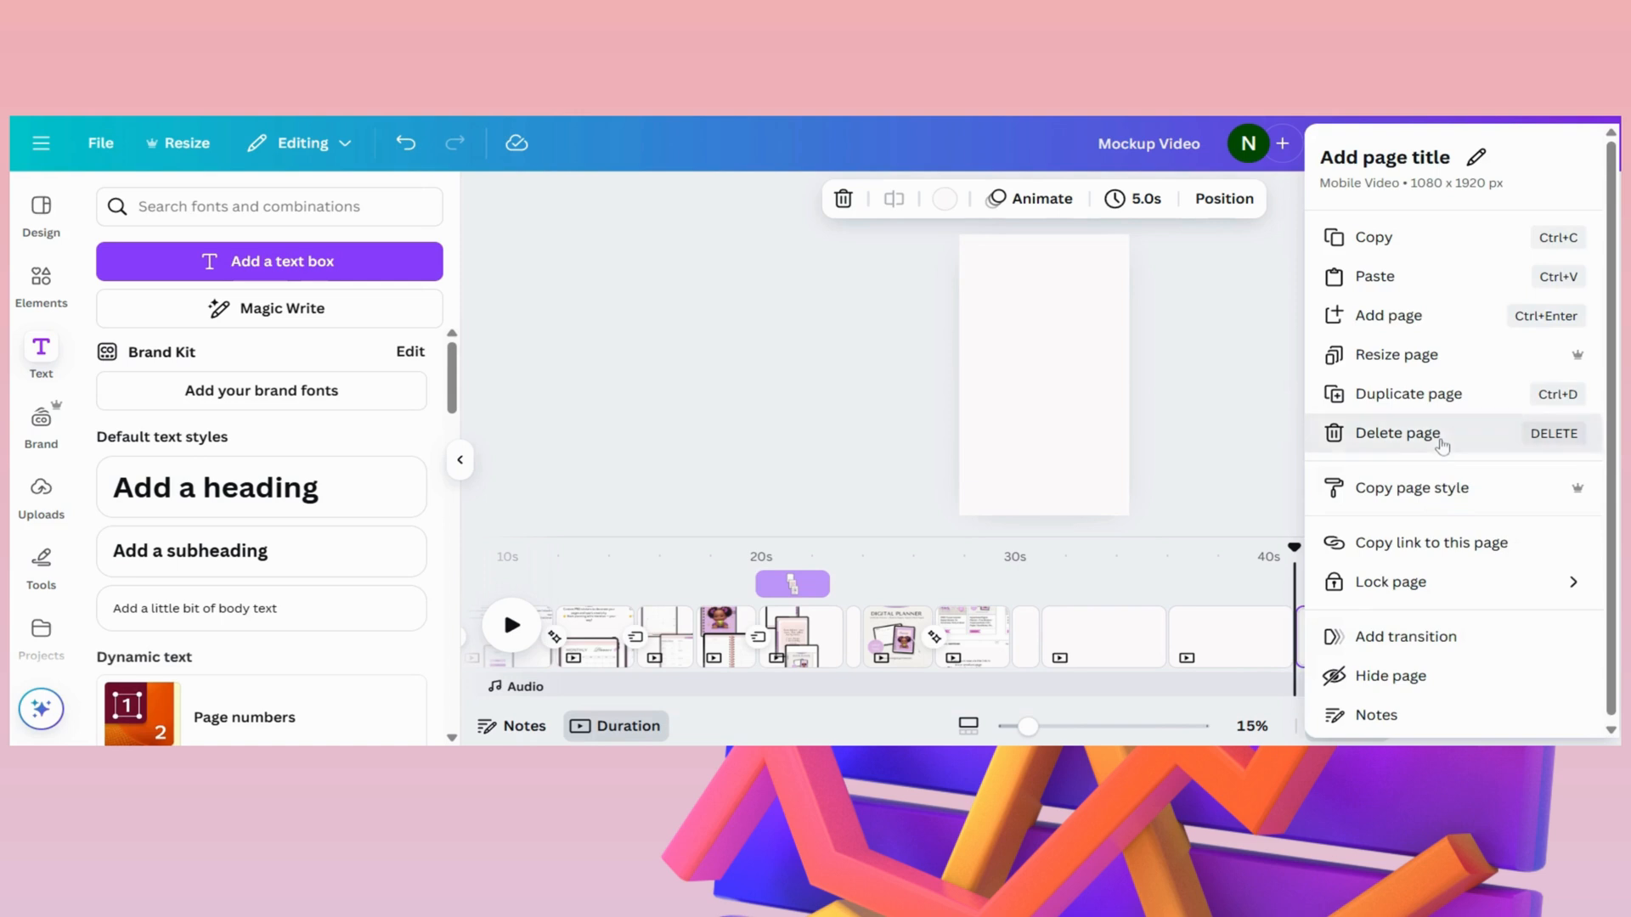
{"action": "left_click", "coordinate": [1441, 438]}
{"action": "right_click", "coordinate": [1444, 632]}
{"action": "left_click", "coordinate": [1435, 435]}
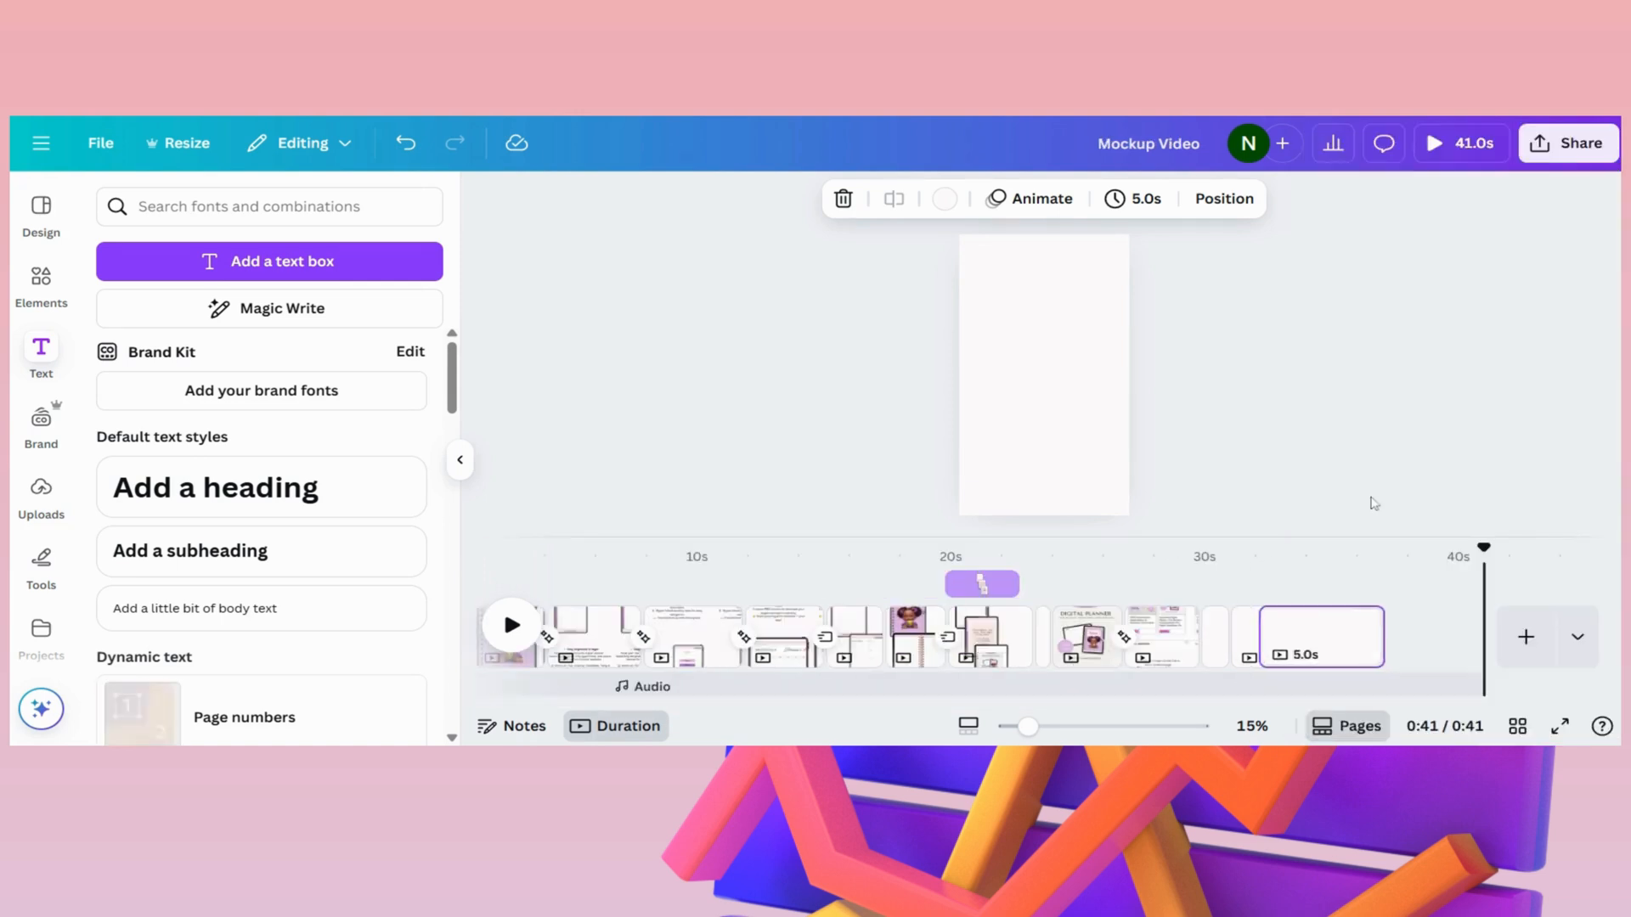
{"action": "left_click", "coordinate": [1358, 635]}
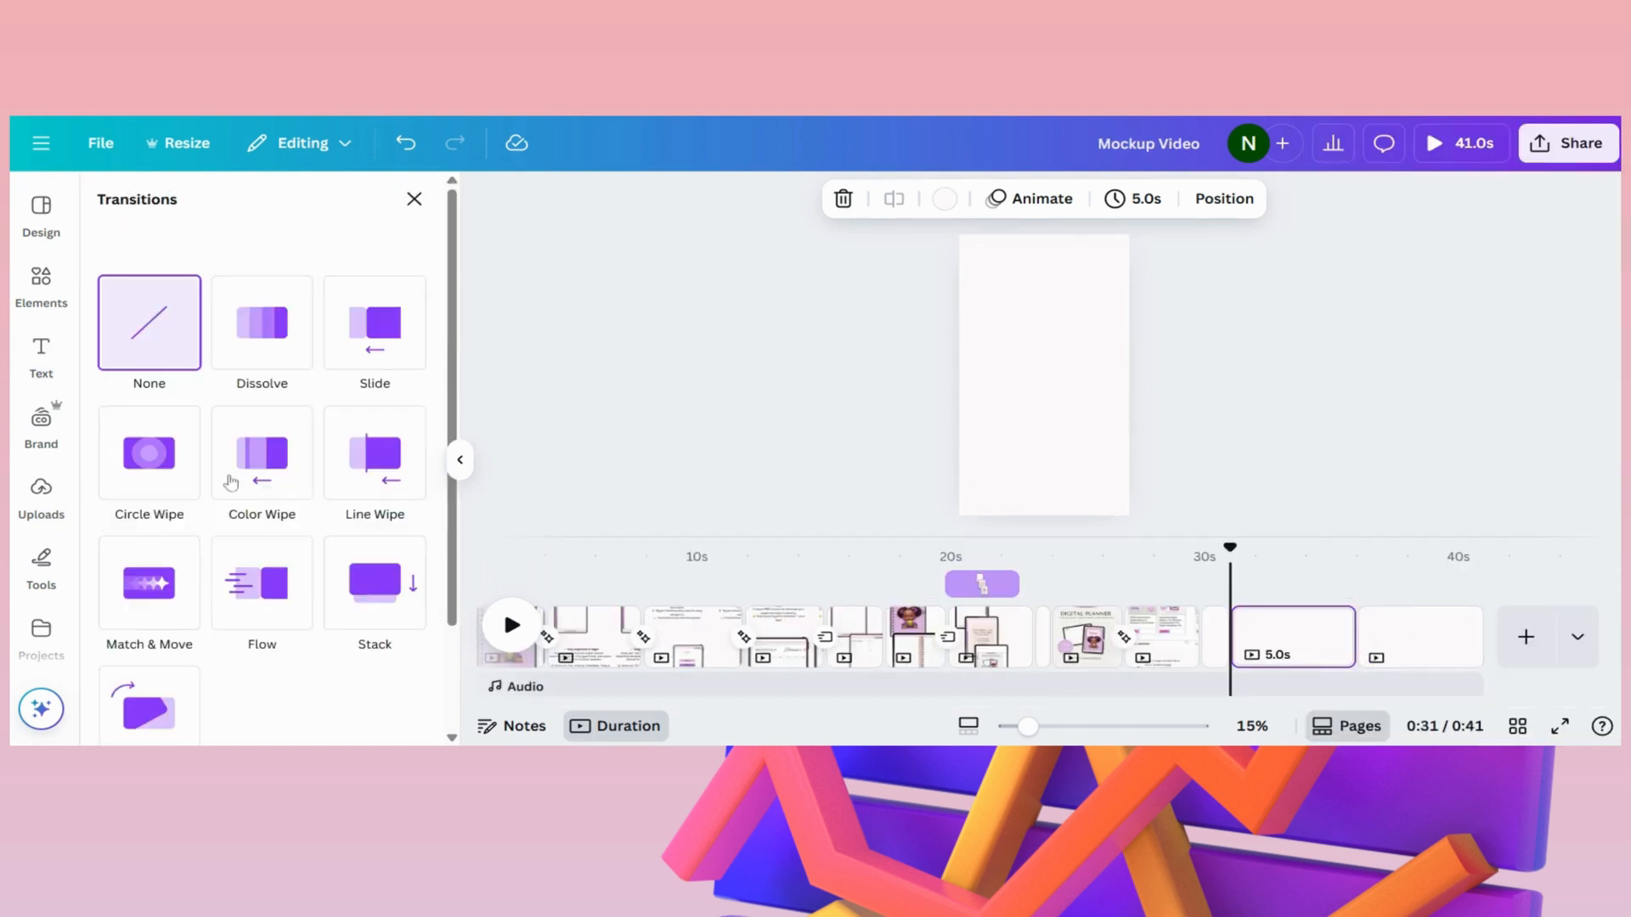
{"action": "right_click", "coordinate": [1417, 635]}
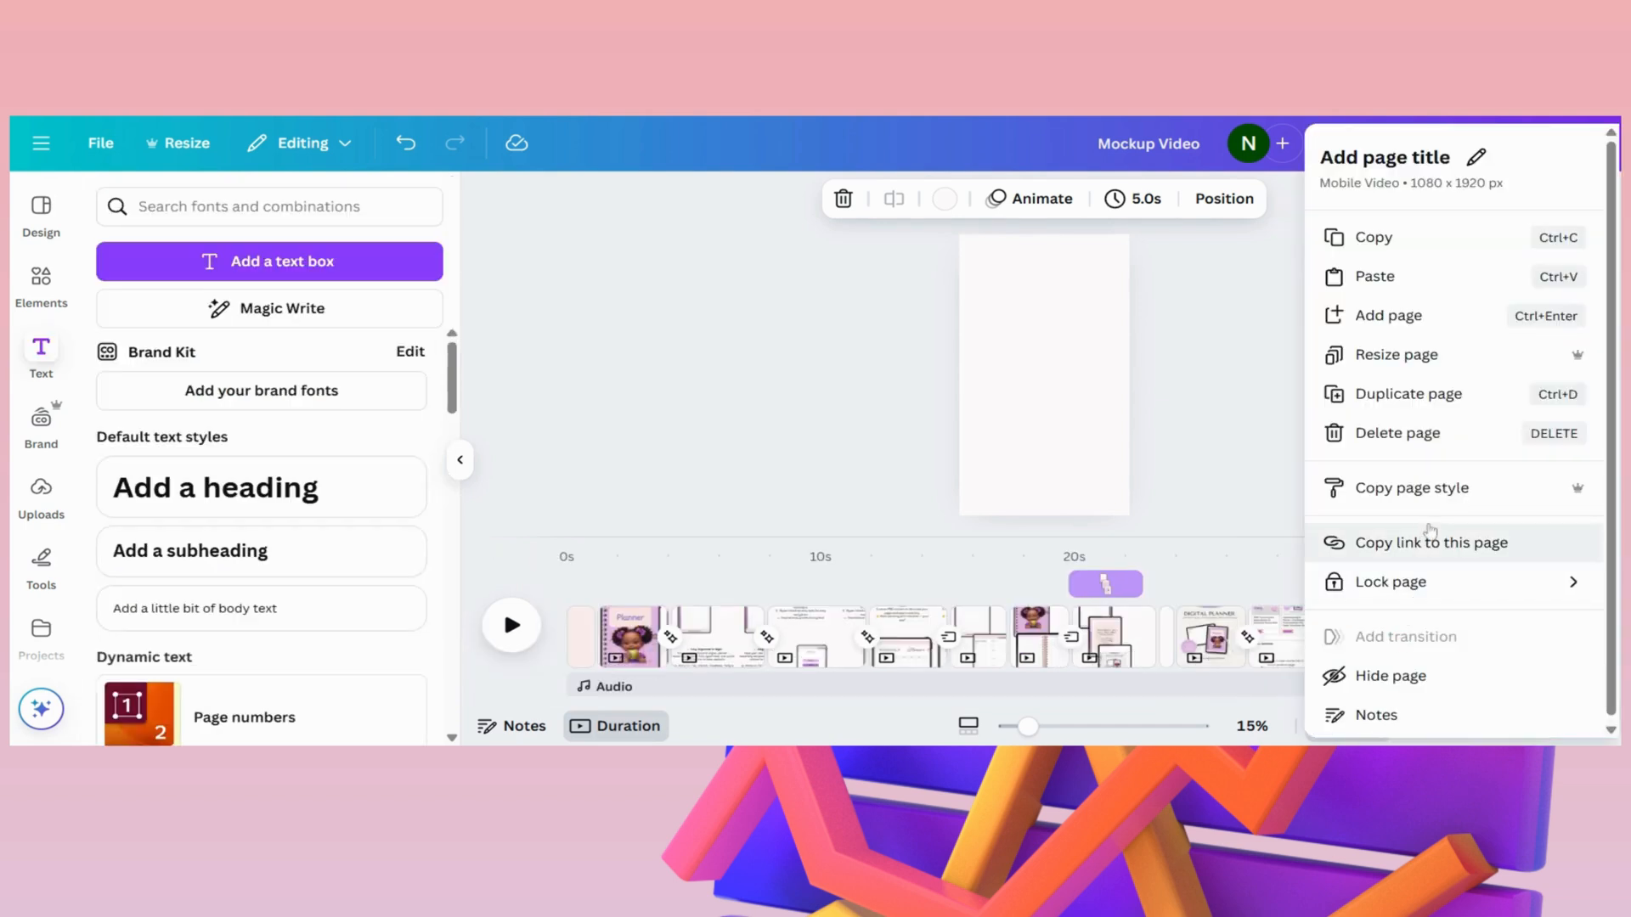
{"action": "left_click", "coordinate": [1389, 432]}
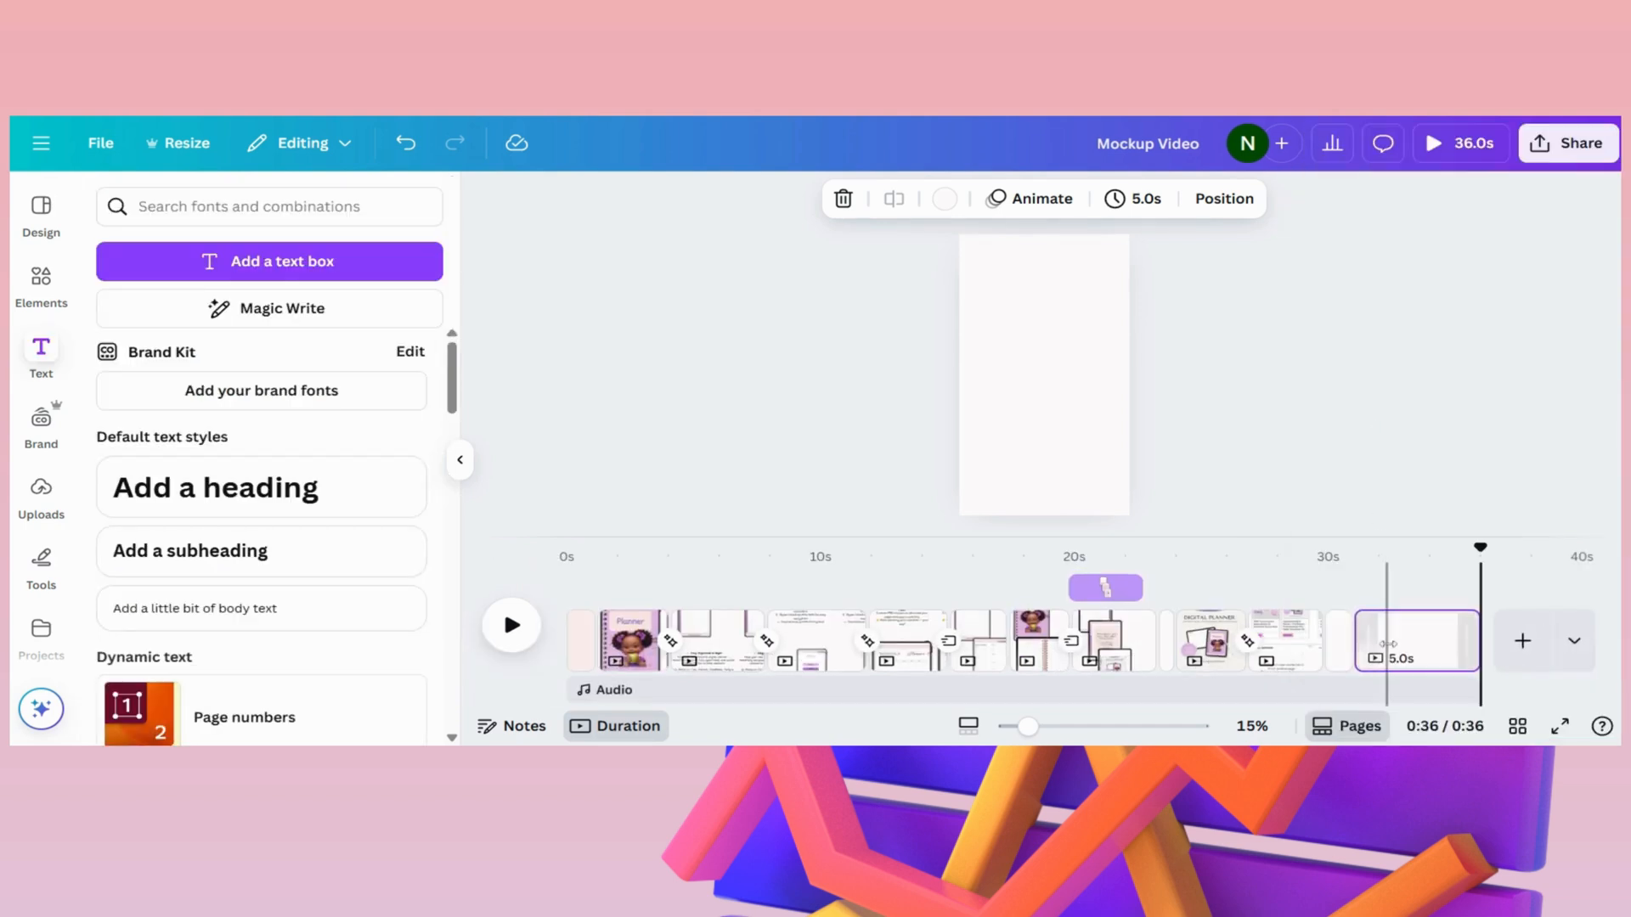
{"action": "right_click", "coordinate": [1414, 637]}
{"action": "left_click", "coordinate": [1389, 430]}
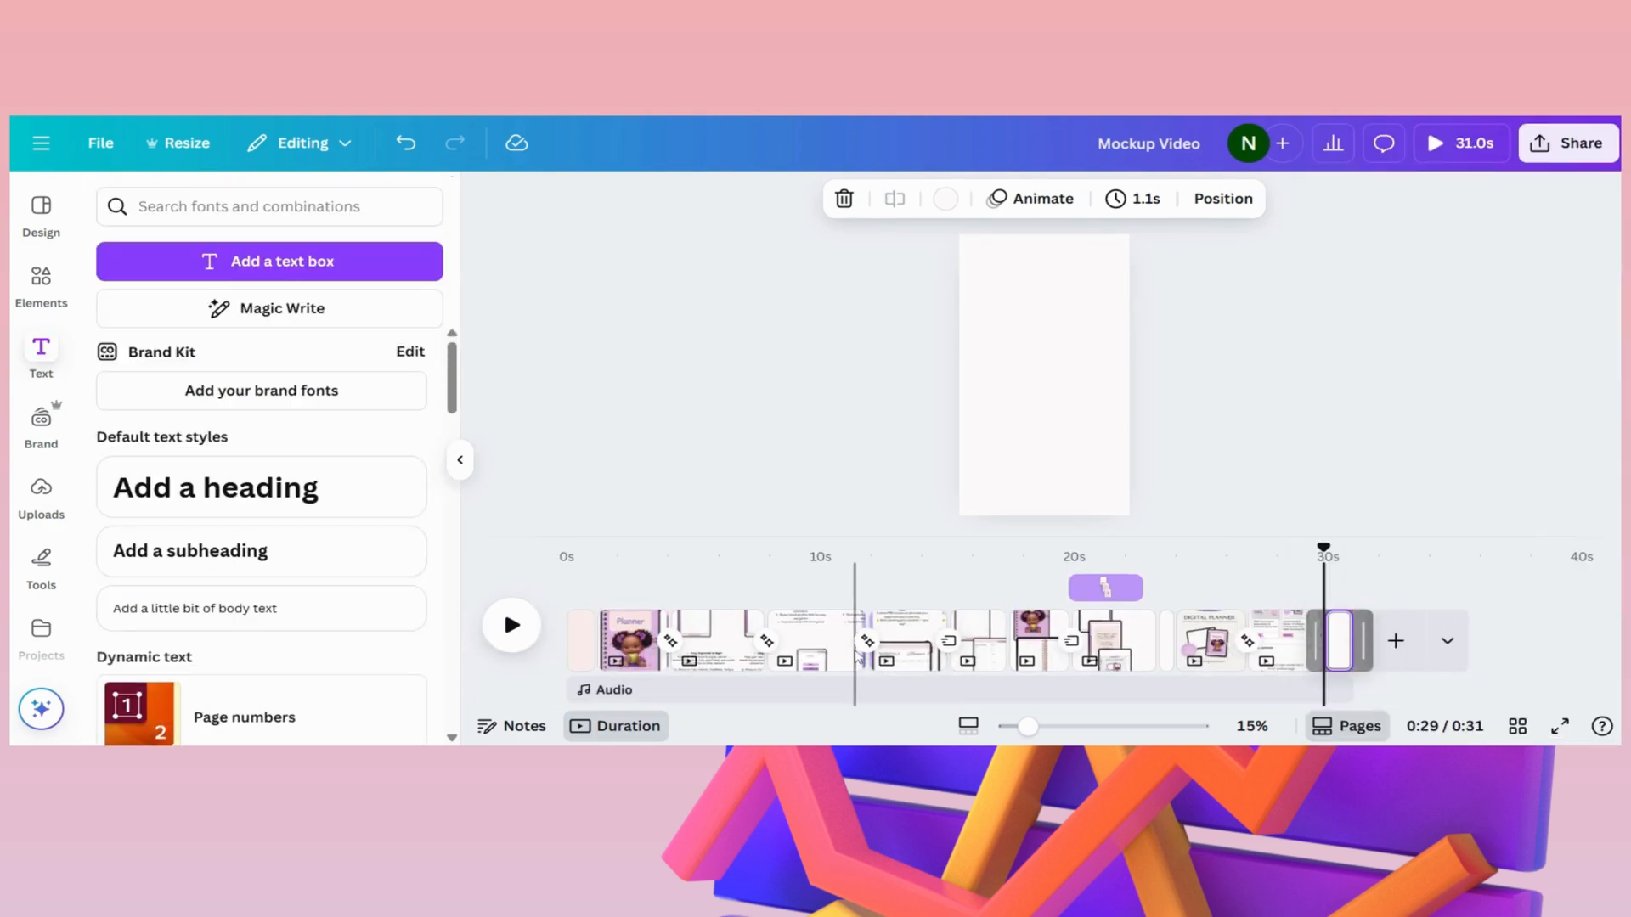
- Check the "Stay Organized in Style!" and "50+ Undated Weekly Pages" pages and play the video through them
{"action": "left_click", "coordinate": [830, 641]}
{"action": "left_click", "coordinate": [707, 641]}
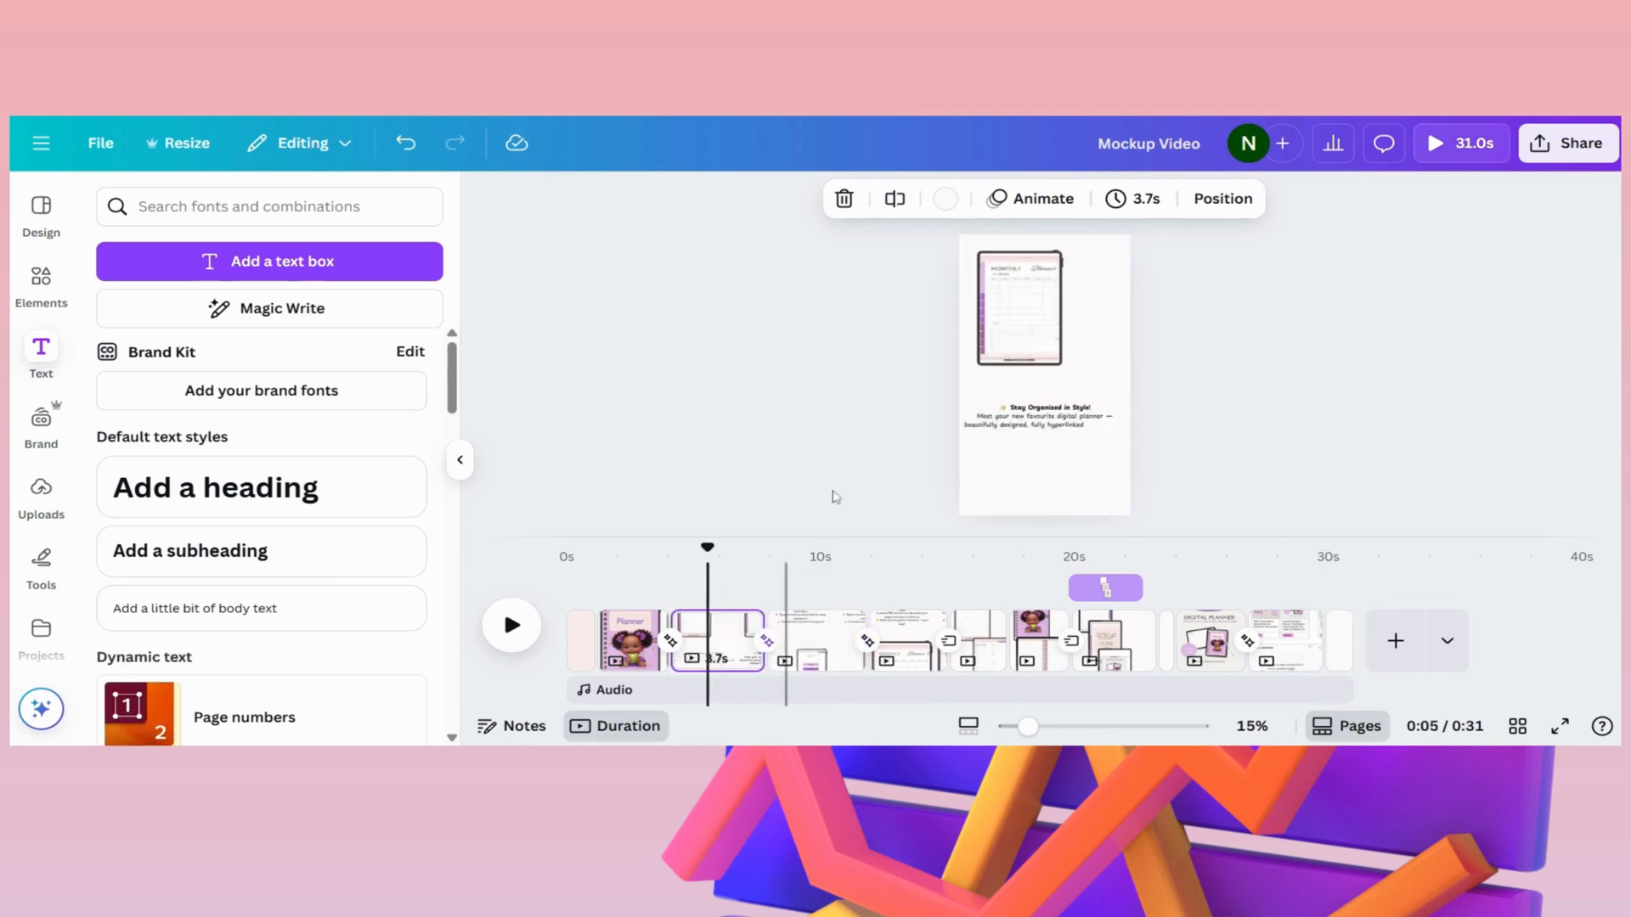
{"action": "left_click", "coordinate": [830, 642]}
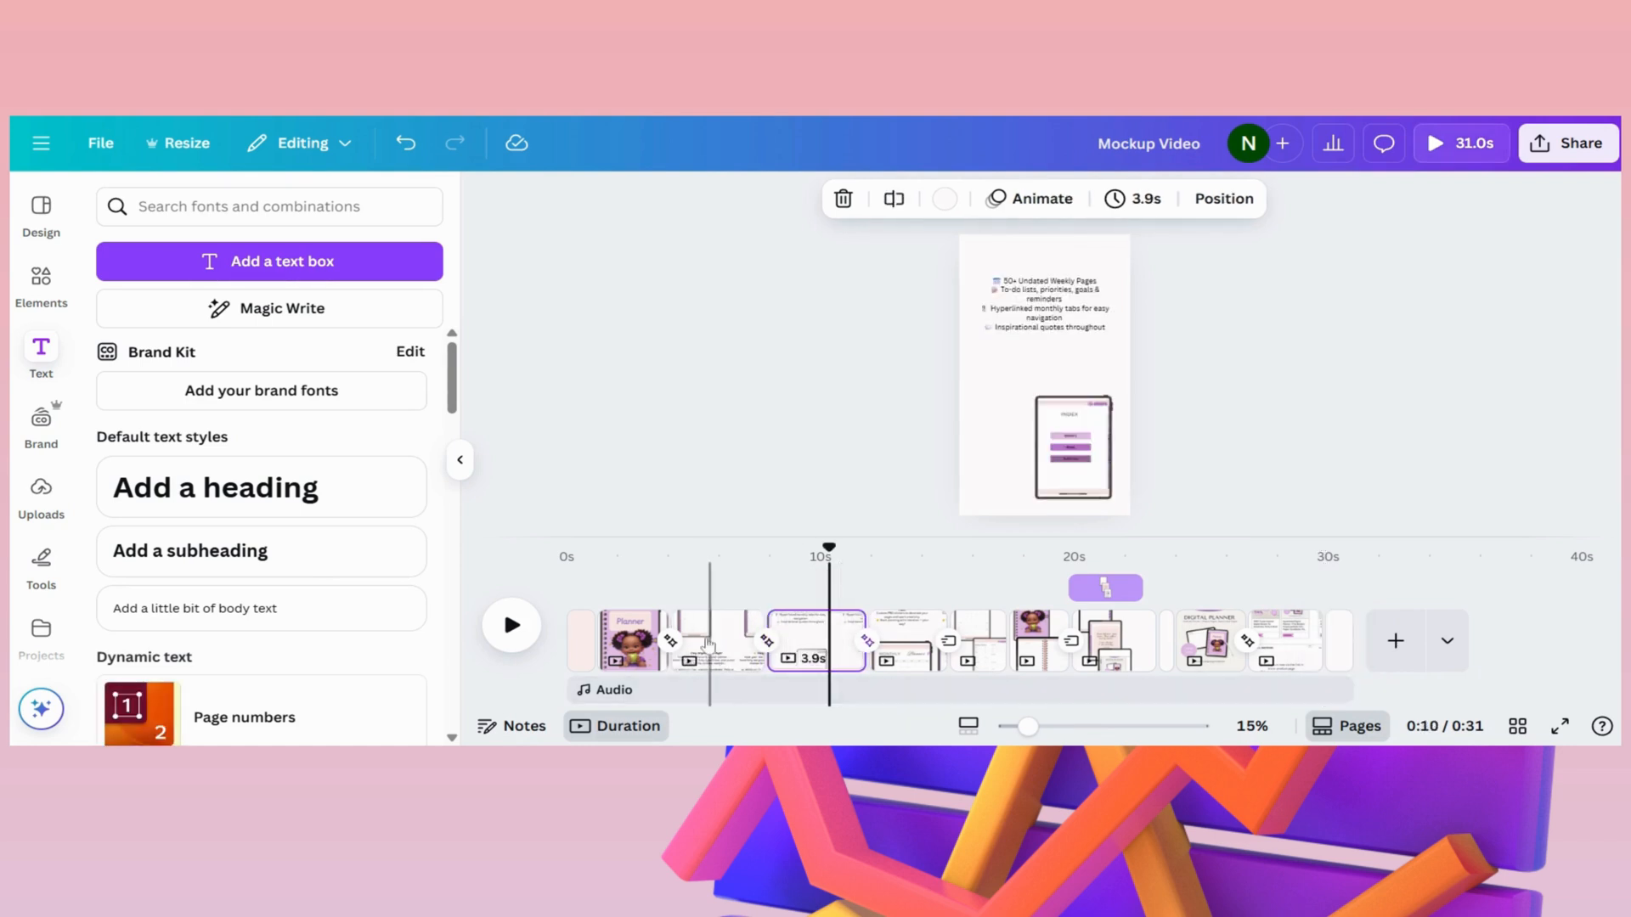
{"action": "left_click", "coordinate": [685, 601]}
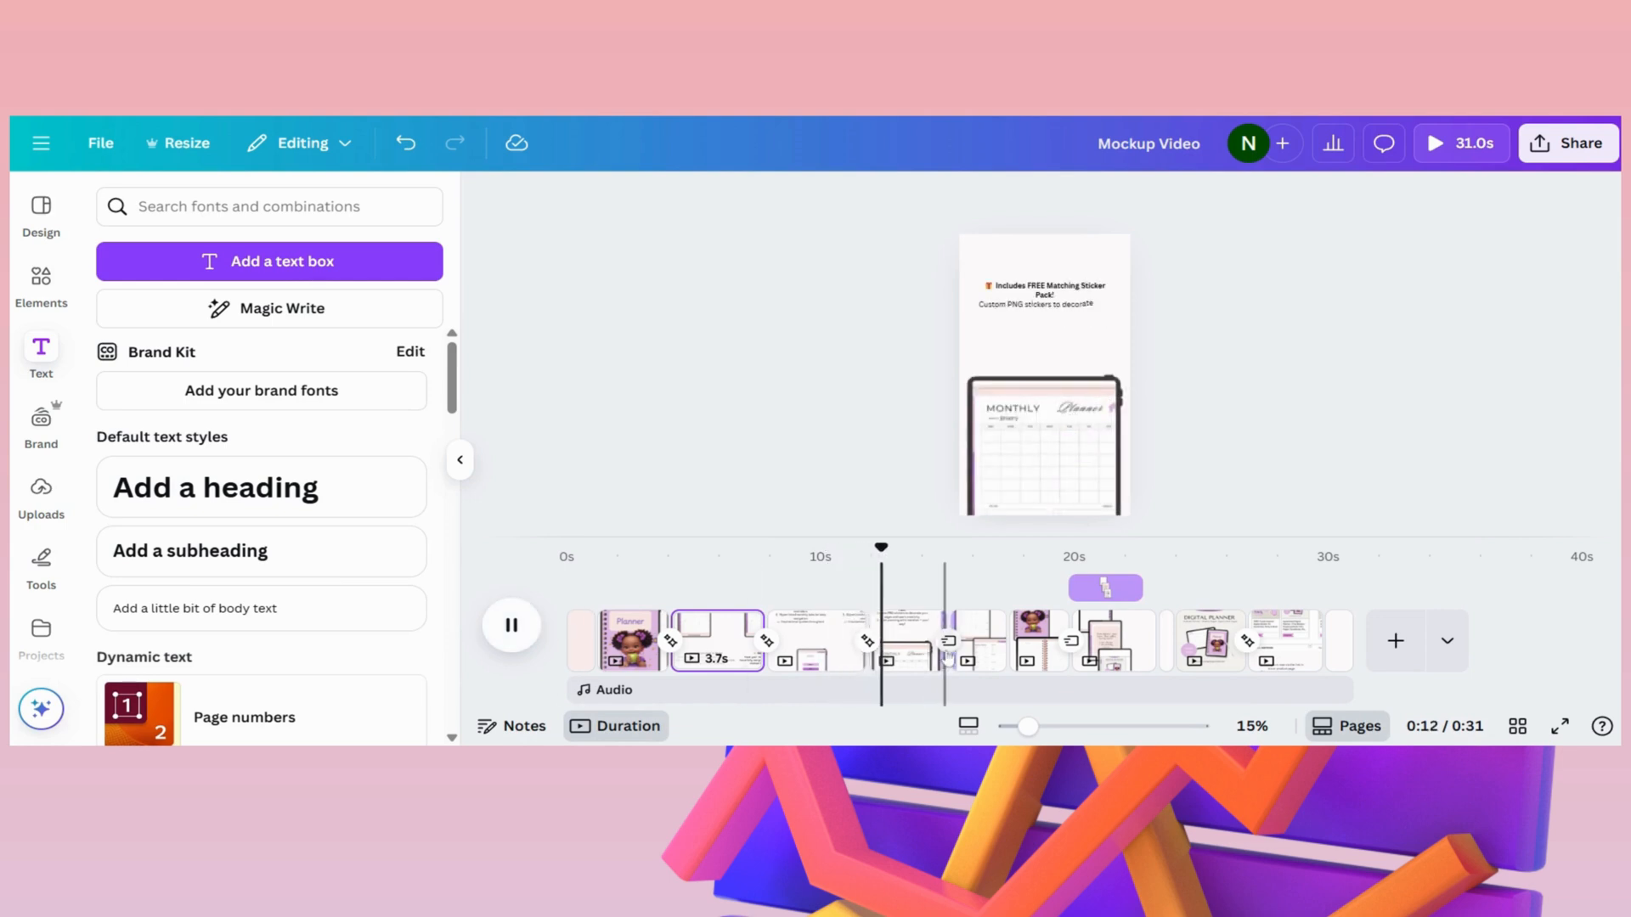
- Apply the Wipe animation to the iPad frame on the "Includes FREE Matching Sticker Pack!" page
{"action": "left_click", "coordinate": [904, 654]}
{"action": "left_click", "coordinate": [1068, 409]}
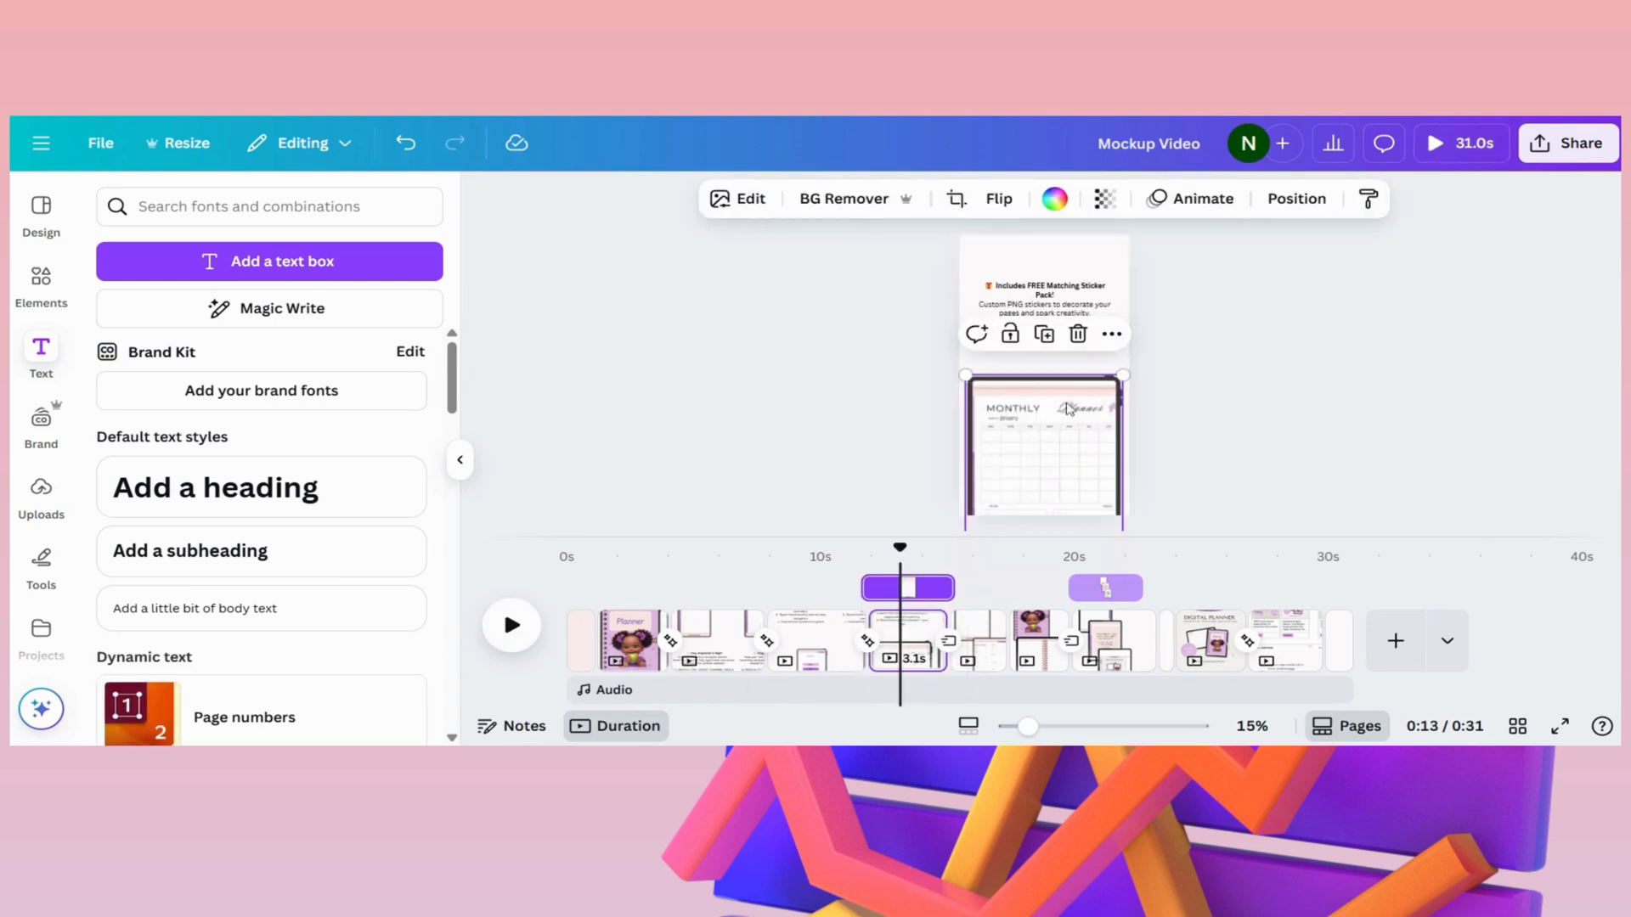
{"action": "left_click", "coordinate": [1196, 204]}
{"action": "scroll", "coordinate": [219, 575], "scroll_direction": "down", "scroll_amount": 3}
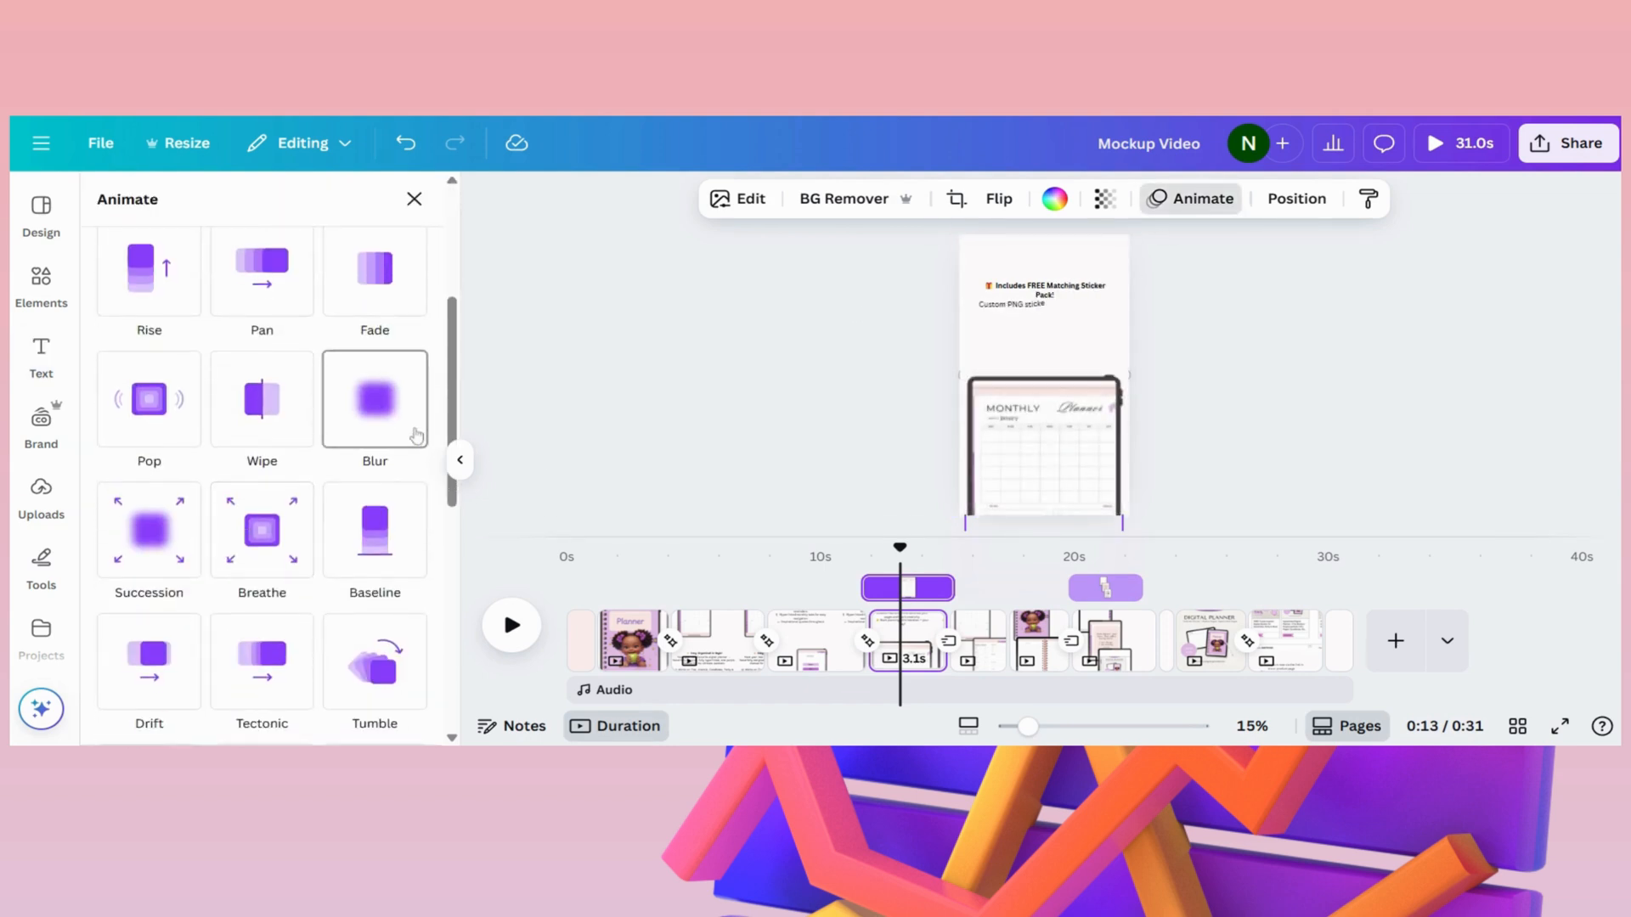
{"action": "left_click", "coordinate": [265, 406]}
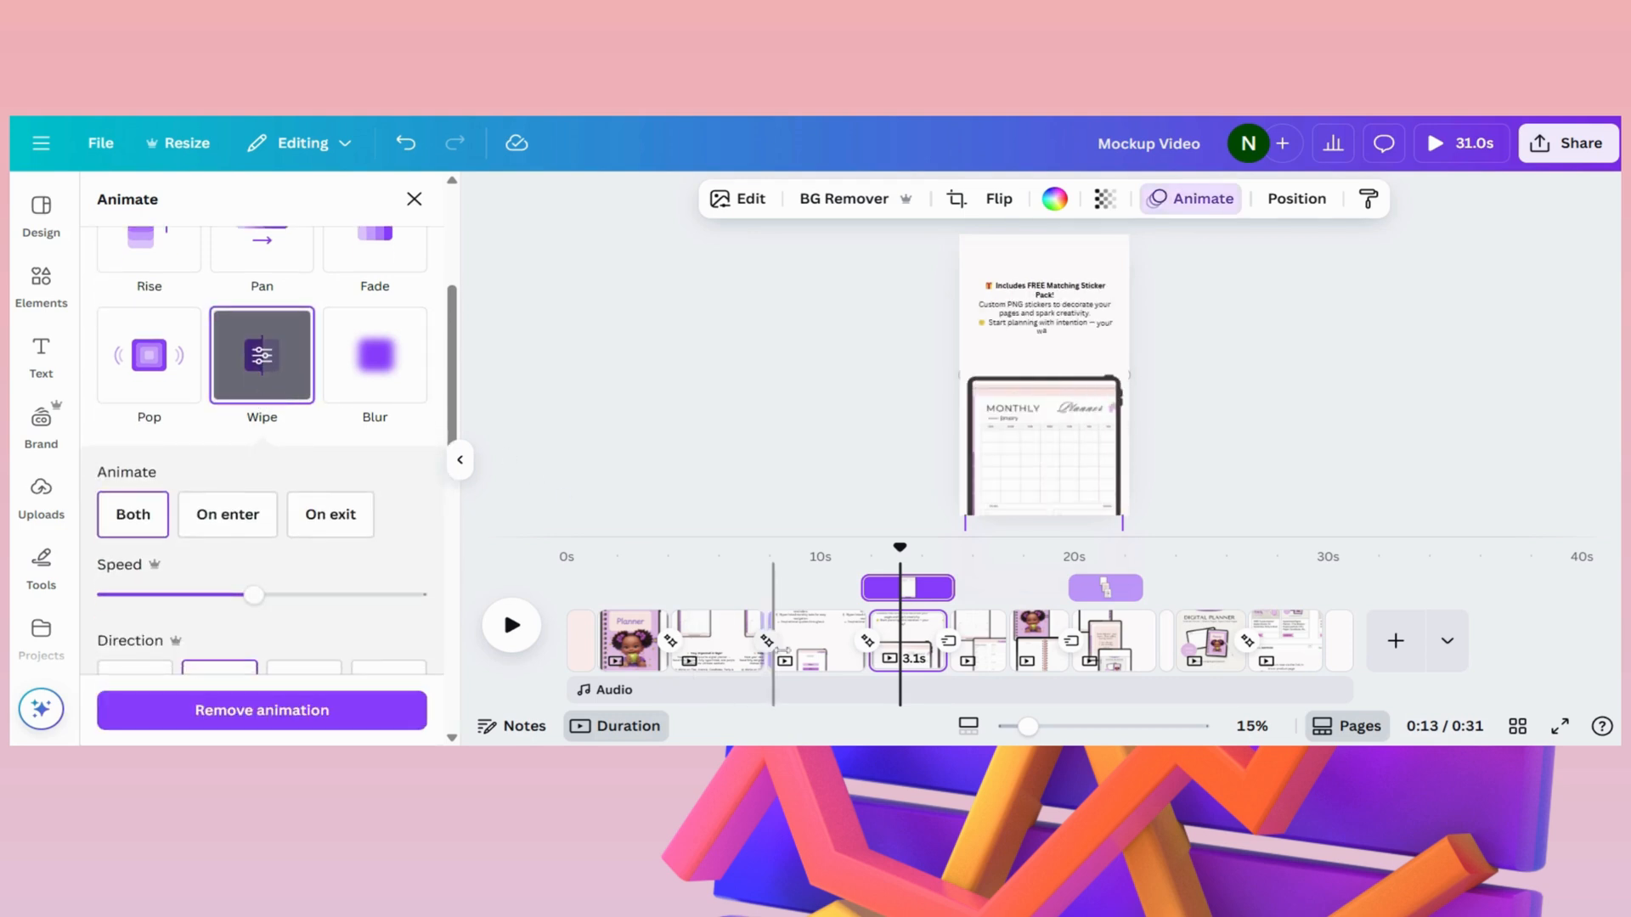
- Preview the video and set the Match & Move transition after the "50+ Undated Weekly Pages" page to 0.9 seconds
{"action": "left_click", "coordinate": [688, 646]}
{"action": "left_click", "coordinate": [510, 625]}
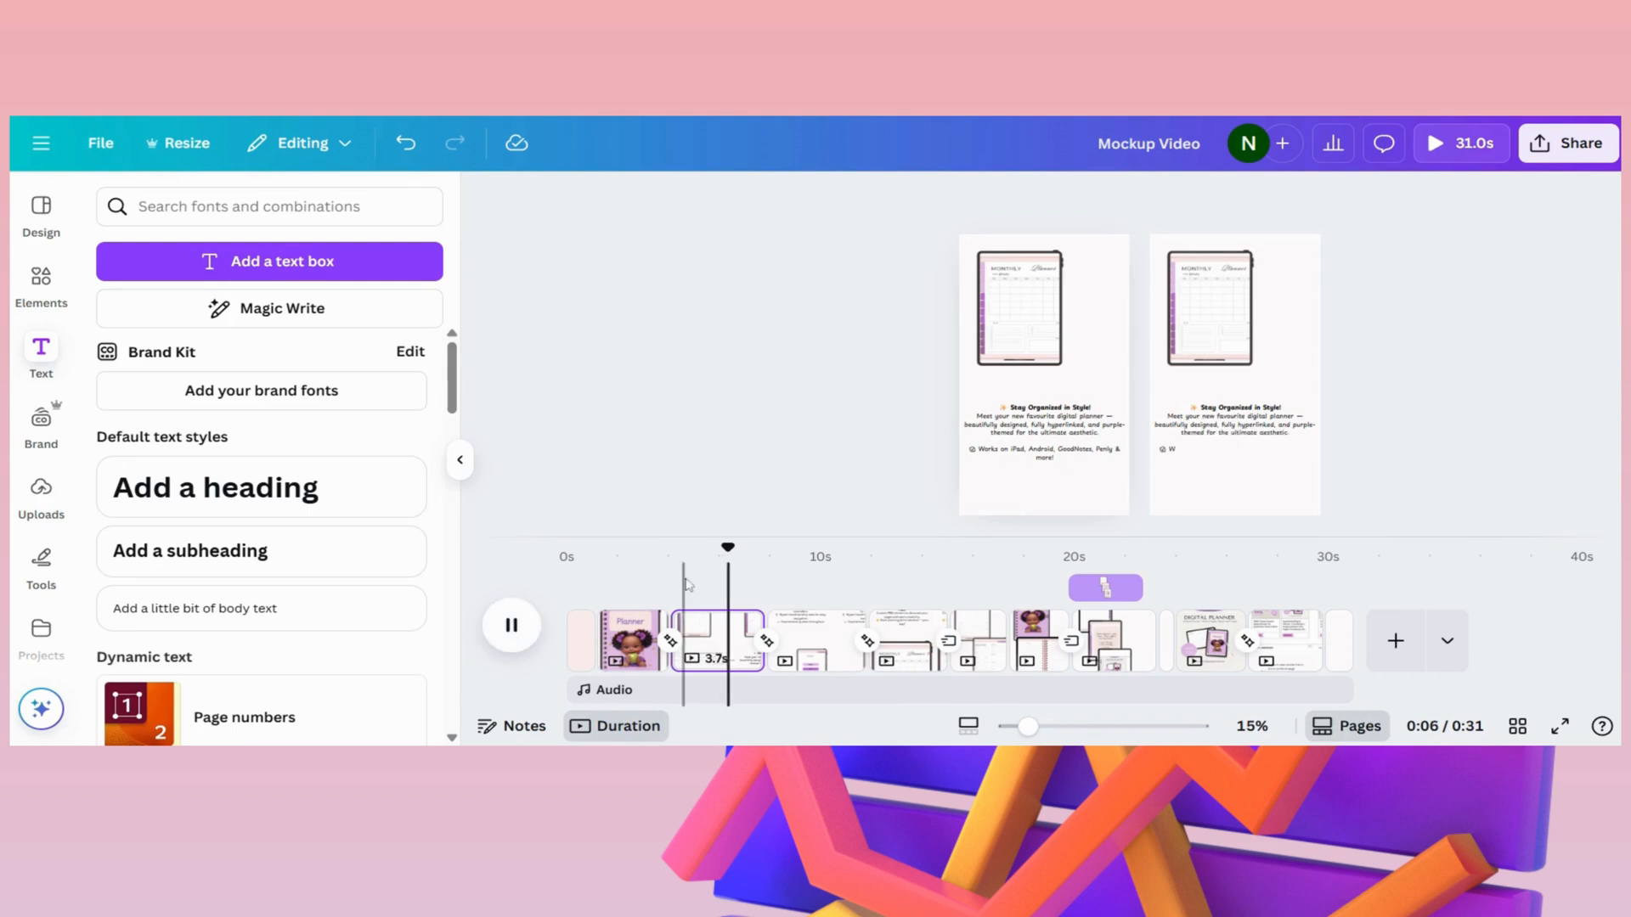
{"action": "left_click", "coordinate": [512, 627]}
{"action": "left_click", "coordinate": [515, 628]}
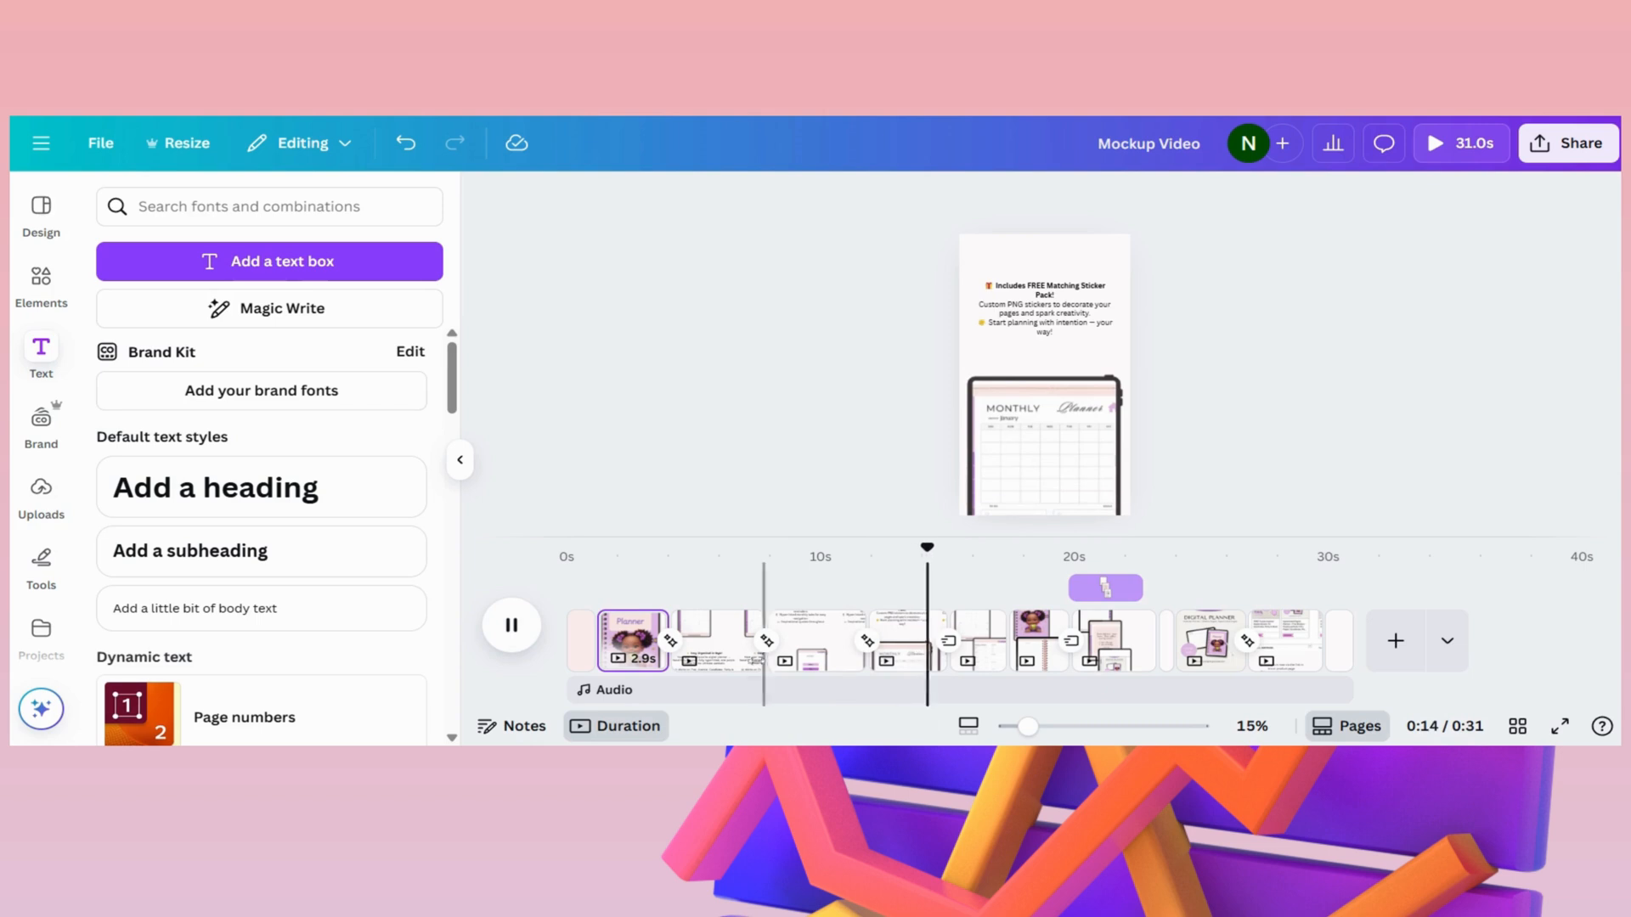
{"action": "left_click", "coordinate": [867, 642]}
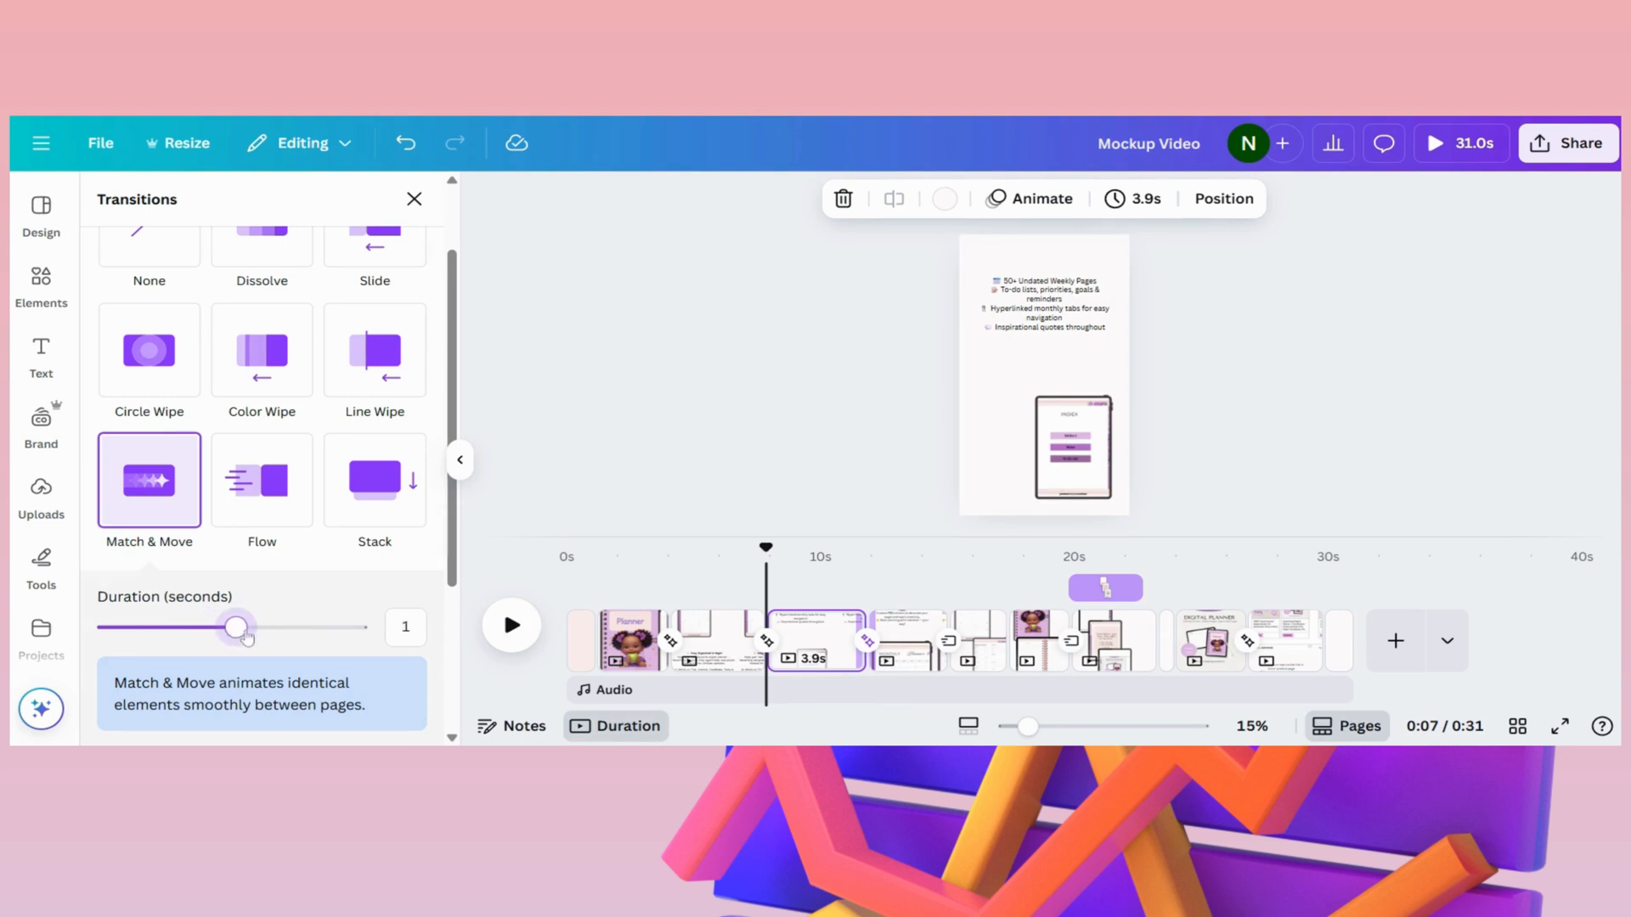
{"action": "left_click_drag", "start_coordinate": [214, 633], "coordinate": [225, 634]}
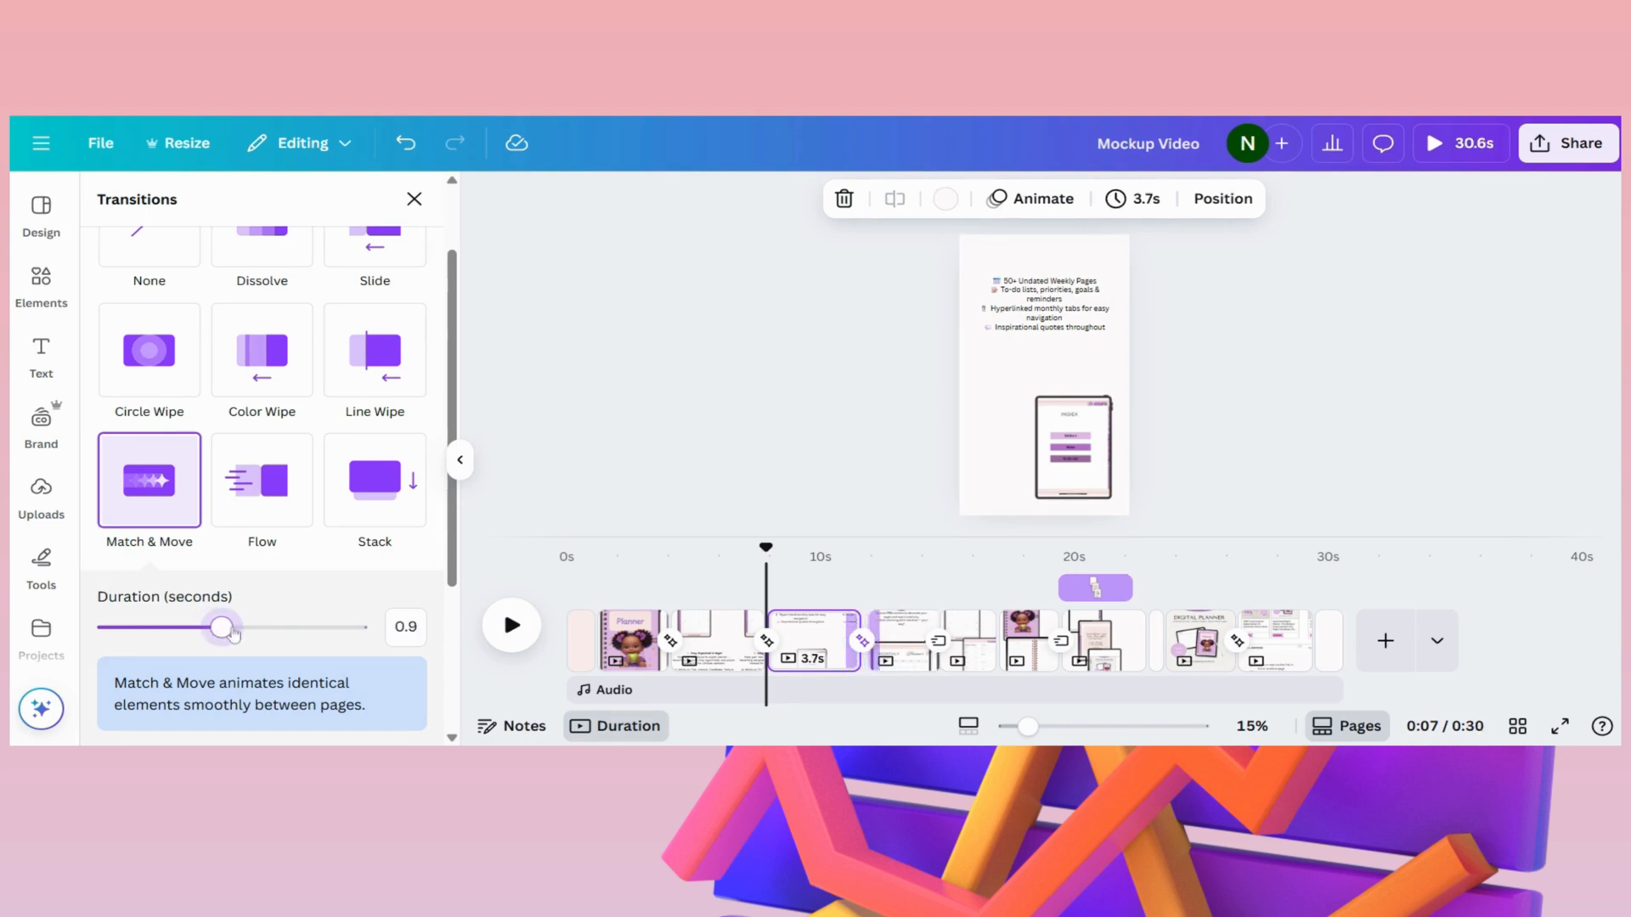
- Slow the iPad frame's Wipe animation on the "Includes FREE Matching Sticker Pack!" page to about a third of the speed range
{"action": "left_click", "coordinate": [975, 641]}
{"action": "left_click", "coordinate": [898, 641]}
{"action": "left_click", "coordinate": [1021, 435]}
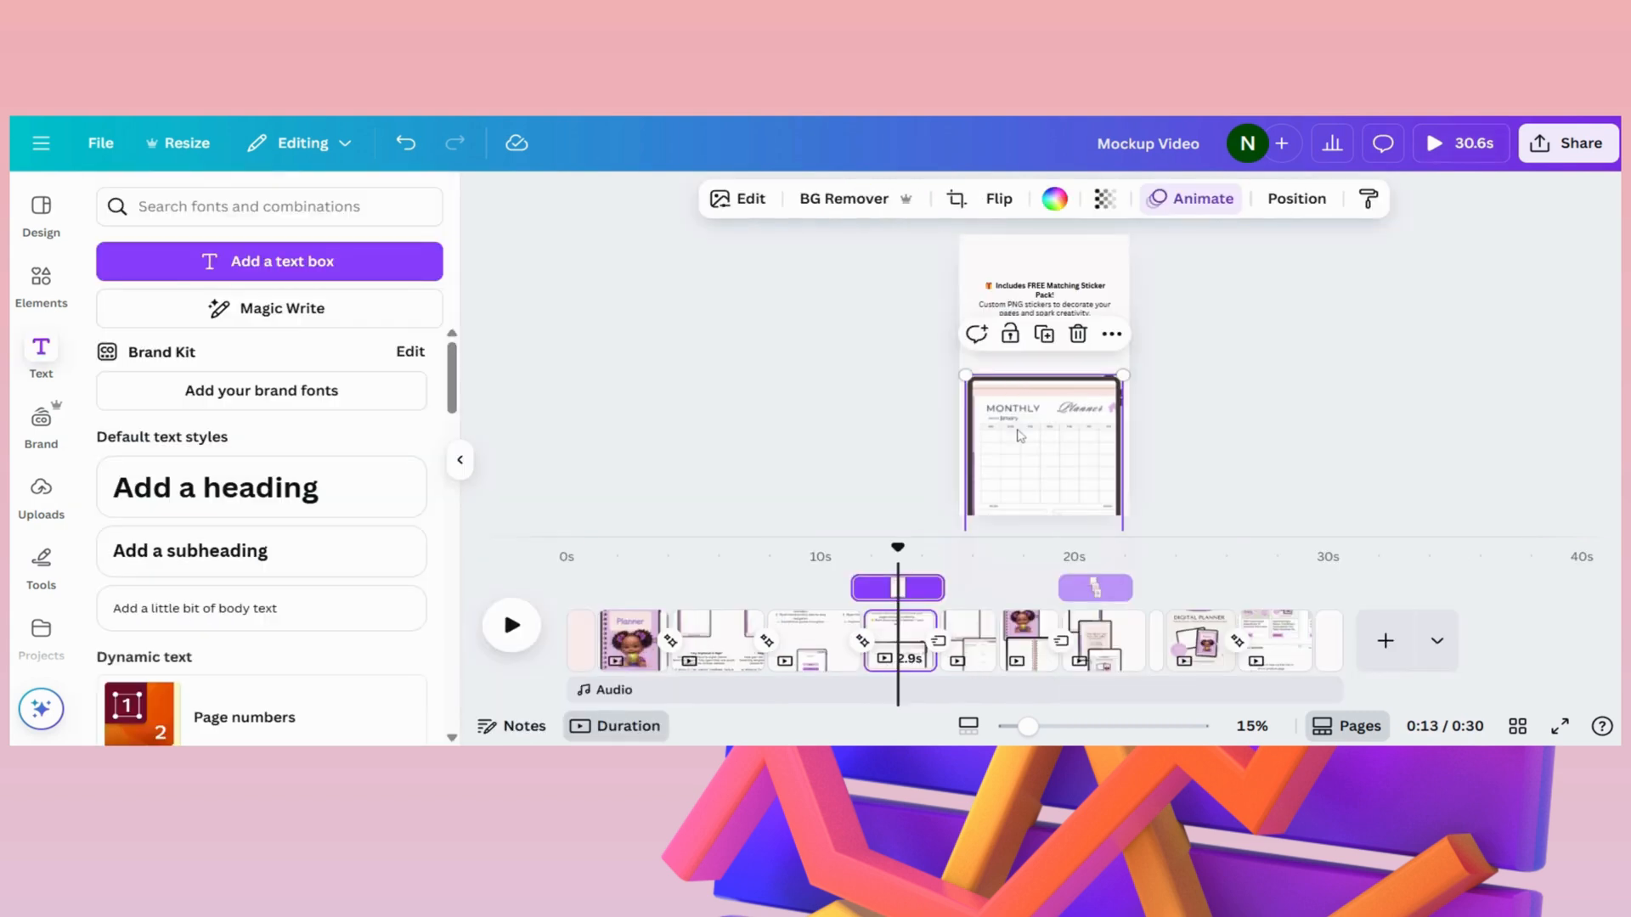
{"action": "left_click", "coordinate": [1216, 210]}
{"action": "left_click_drag", "start_coordinate": [253, 595], "coordinate": [404, 595]}
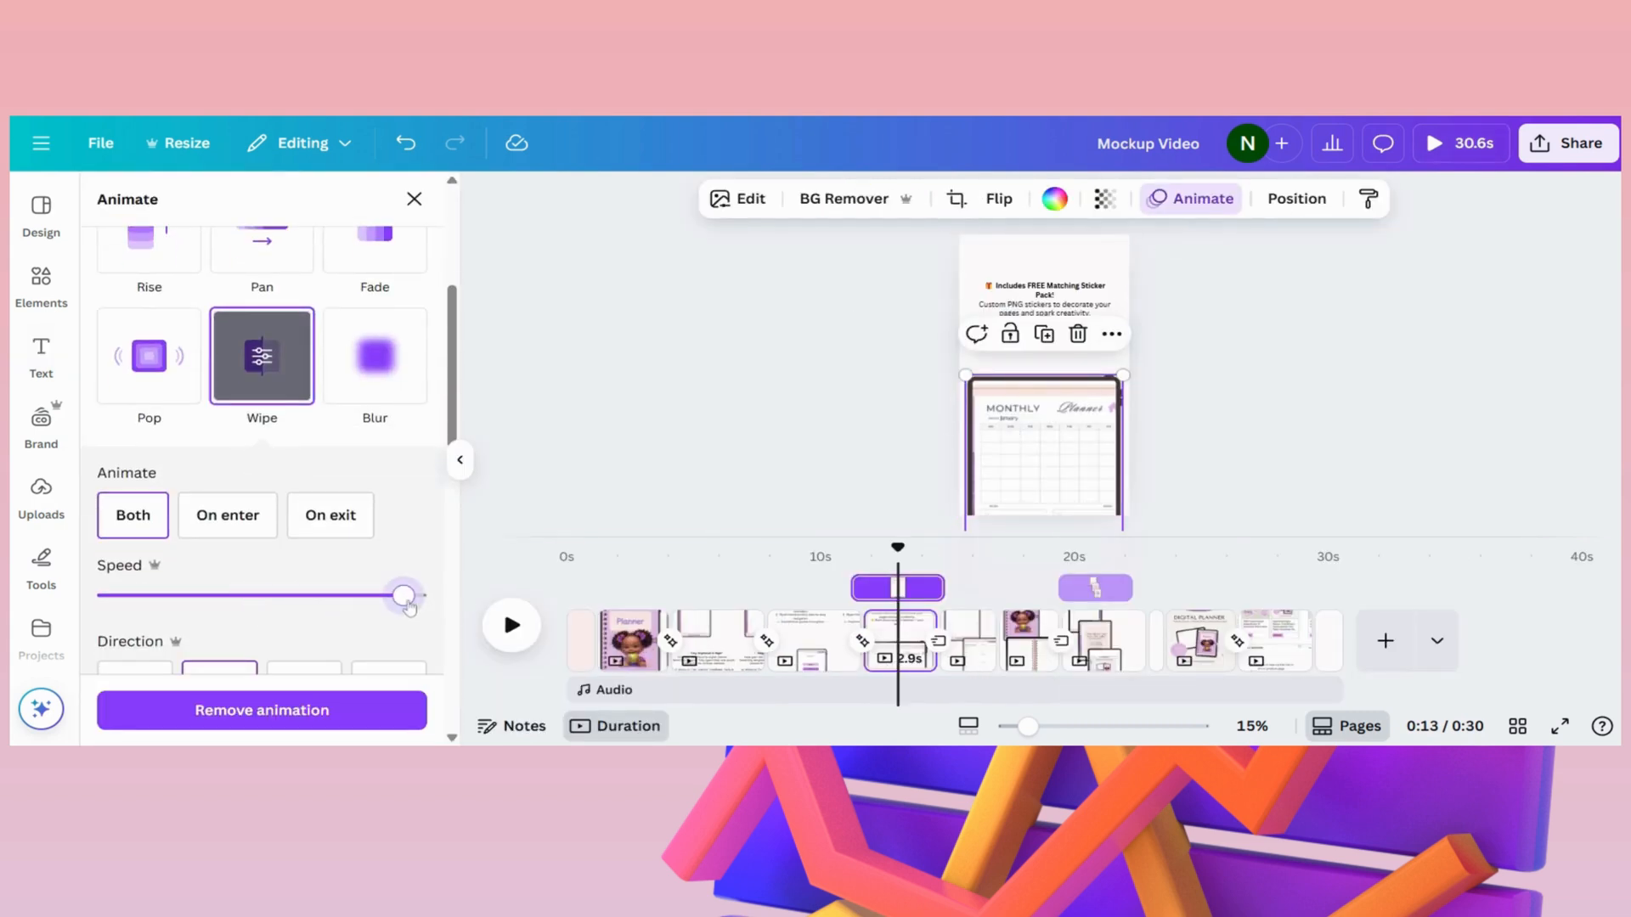
{"action": "mouse_move", "coordinate": [202, 601]}
{"action": "left_mouse_down"}
{"action": "mouse_move", "coordinate": [189, 597]}
{"action": "mouse_move", "coordinate": [211, 597]}
{"action": "left_mouse_up"}
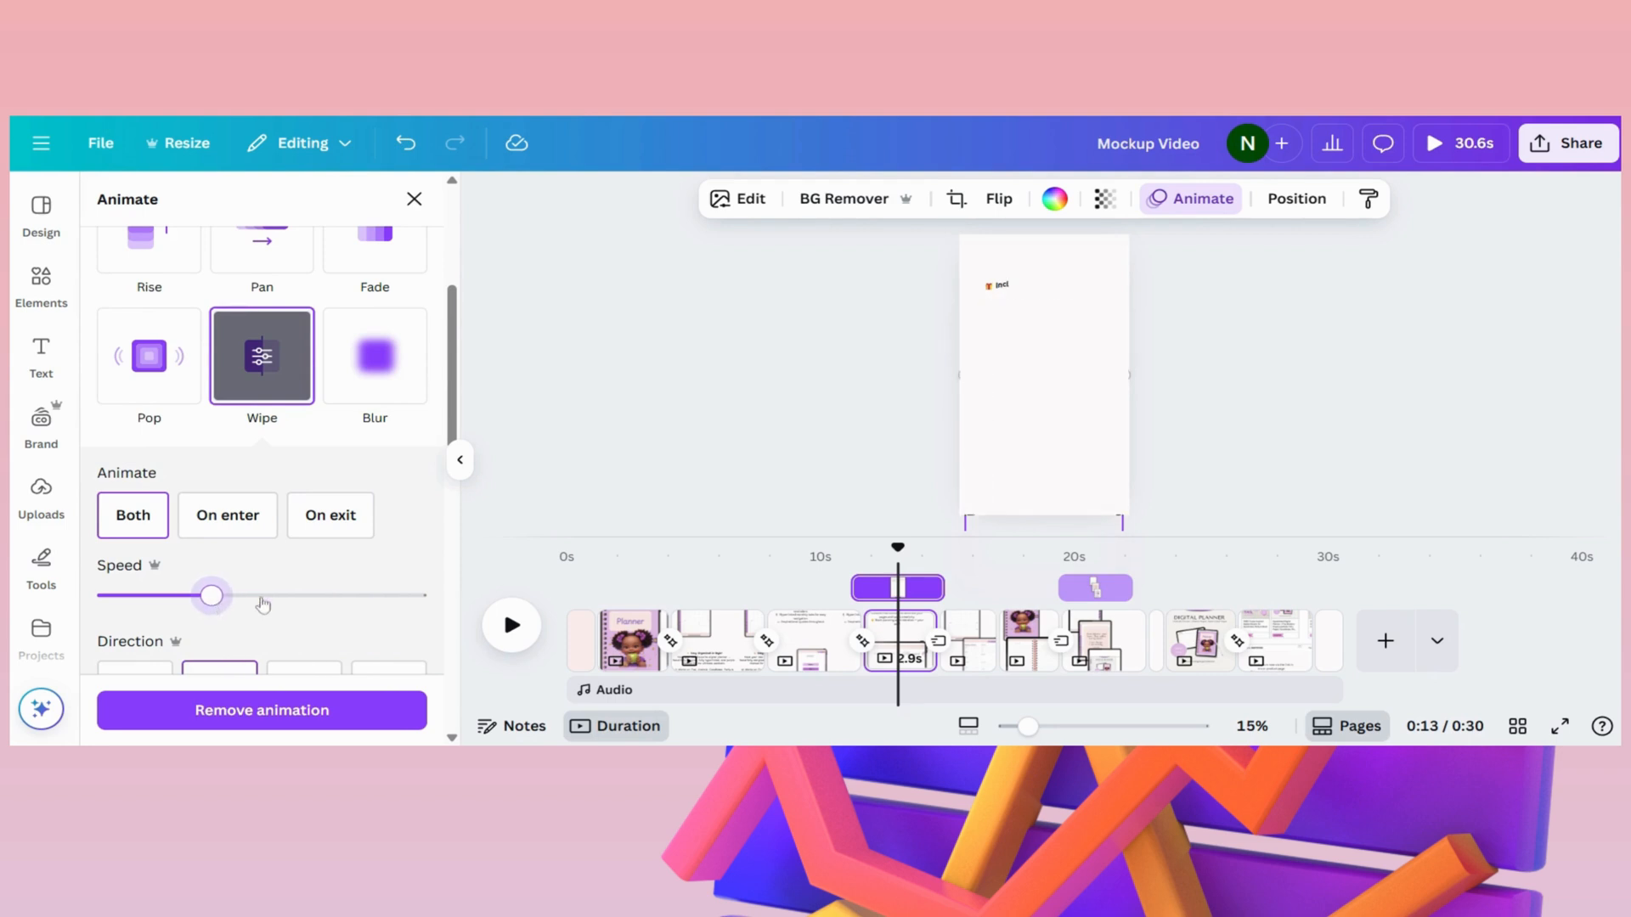
- Review the Wipe direction options, the other animation styles and the add-on effects available for the iPad frame
{"action": "scroll", "coordinate": [281, 509], "scroll_direction": "down", "scroll_amount": 3}
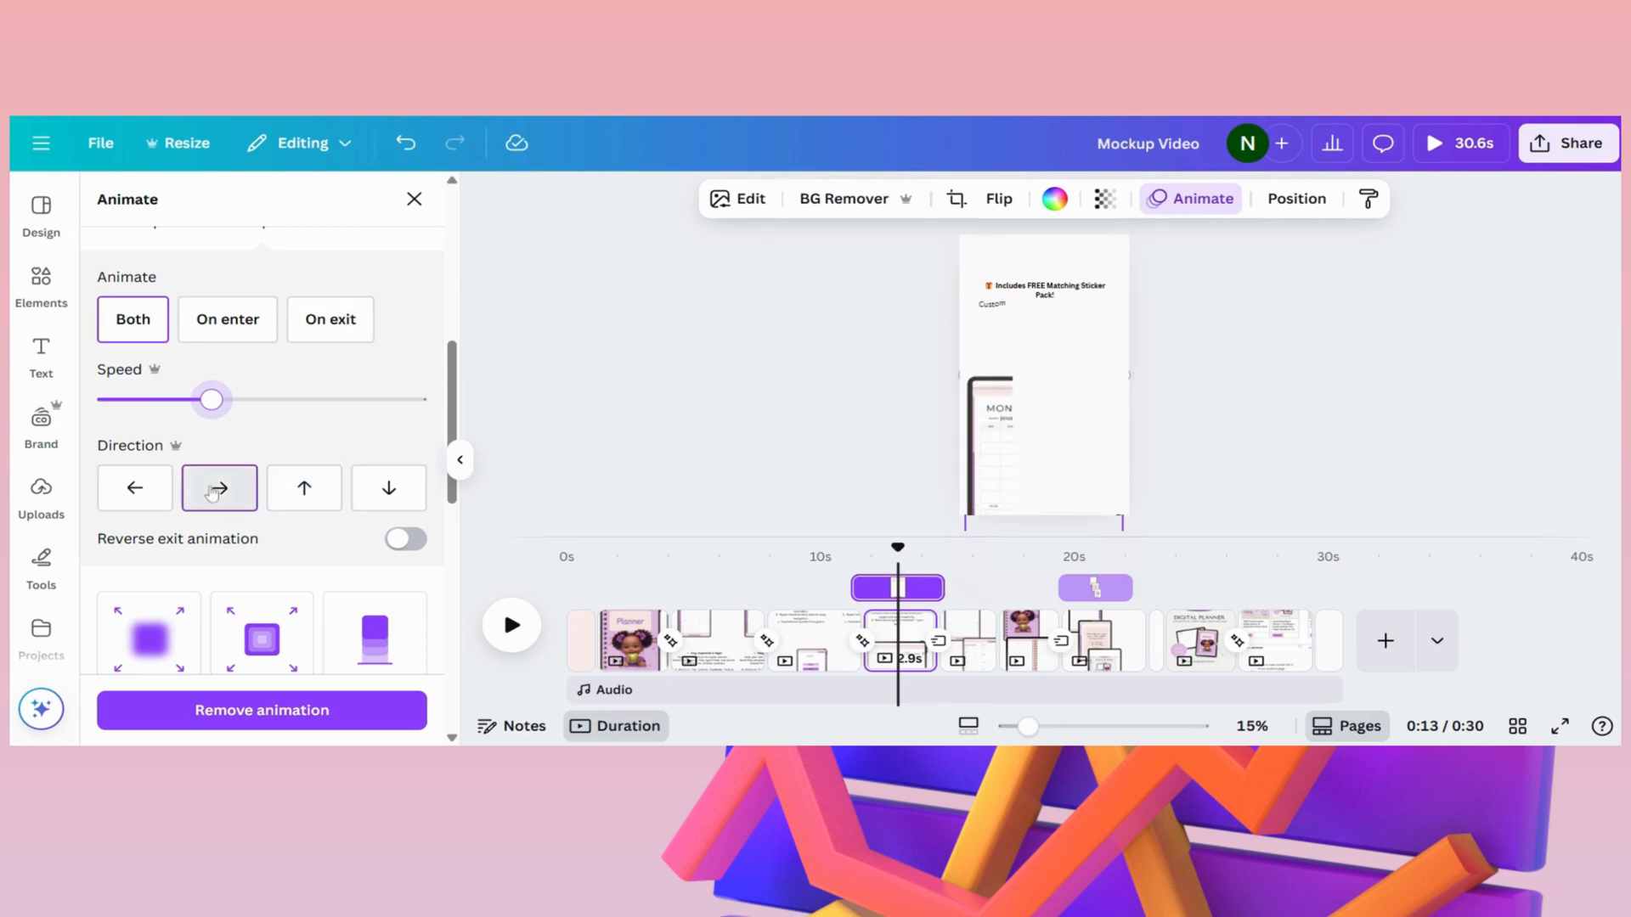
{"action": "scroll", "coordinate": [213, 492], "scroll_direction": "down", "scroll_amount": 4}
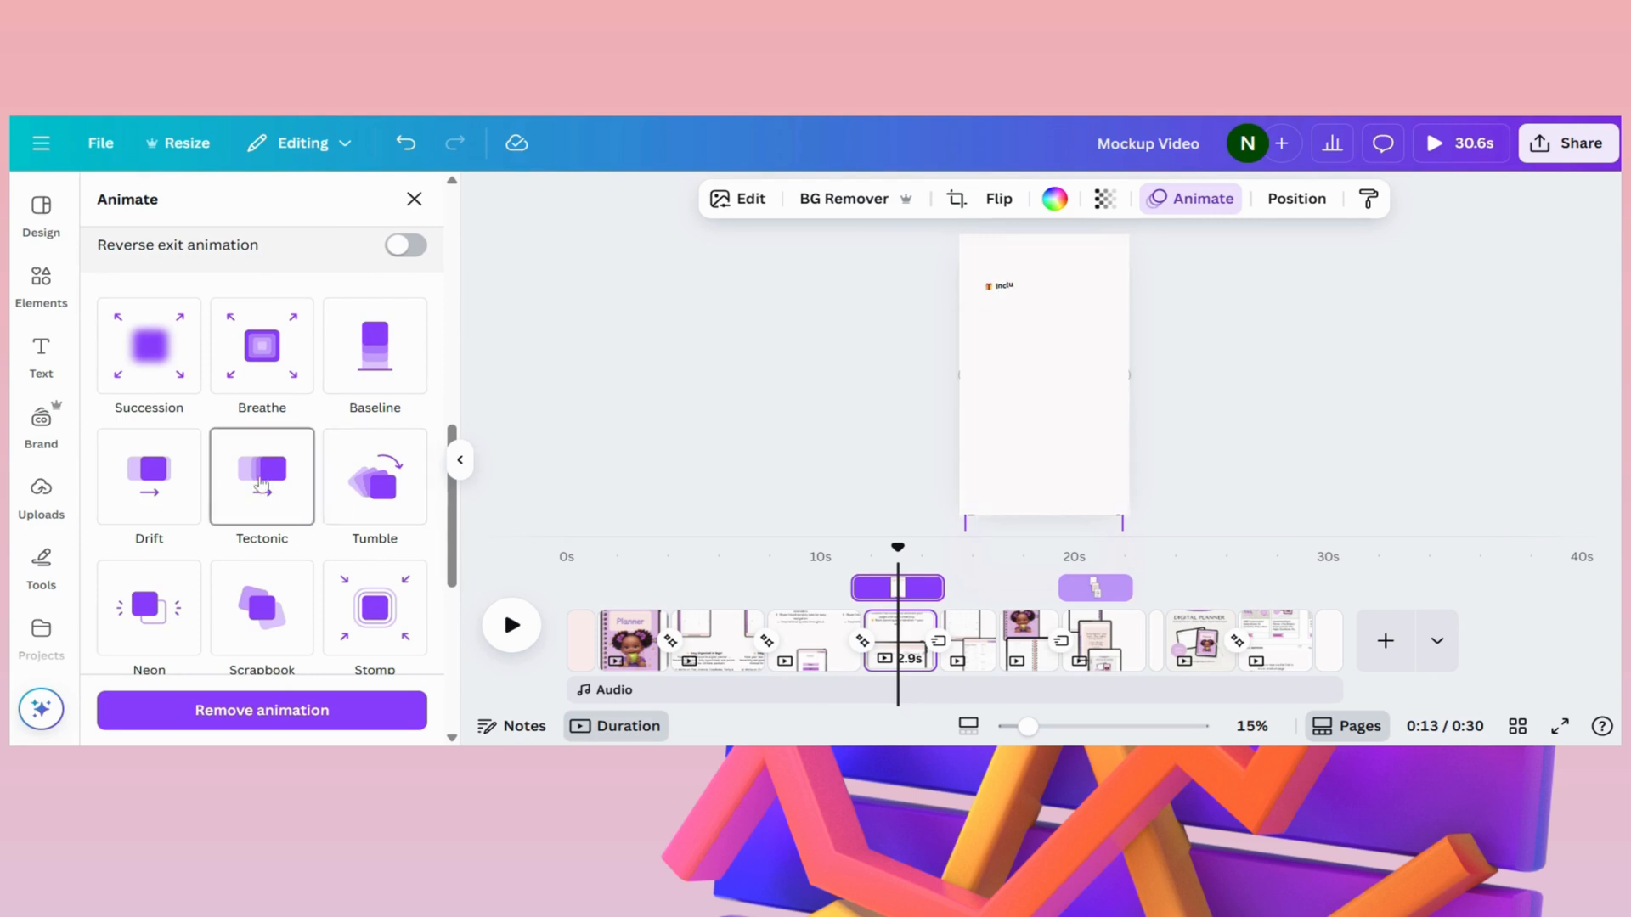
{"action": "scroll", "coordinate": [374, 442], "scroll_direction": "down", "scroll_amount": 2}
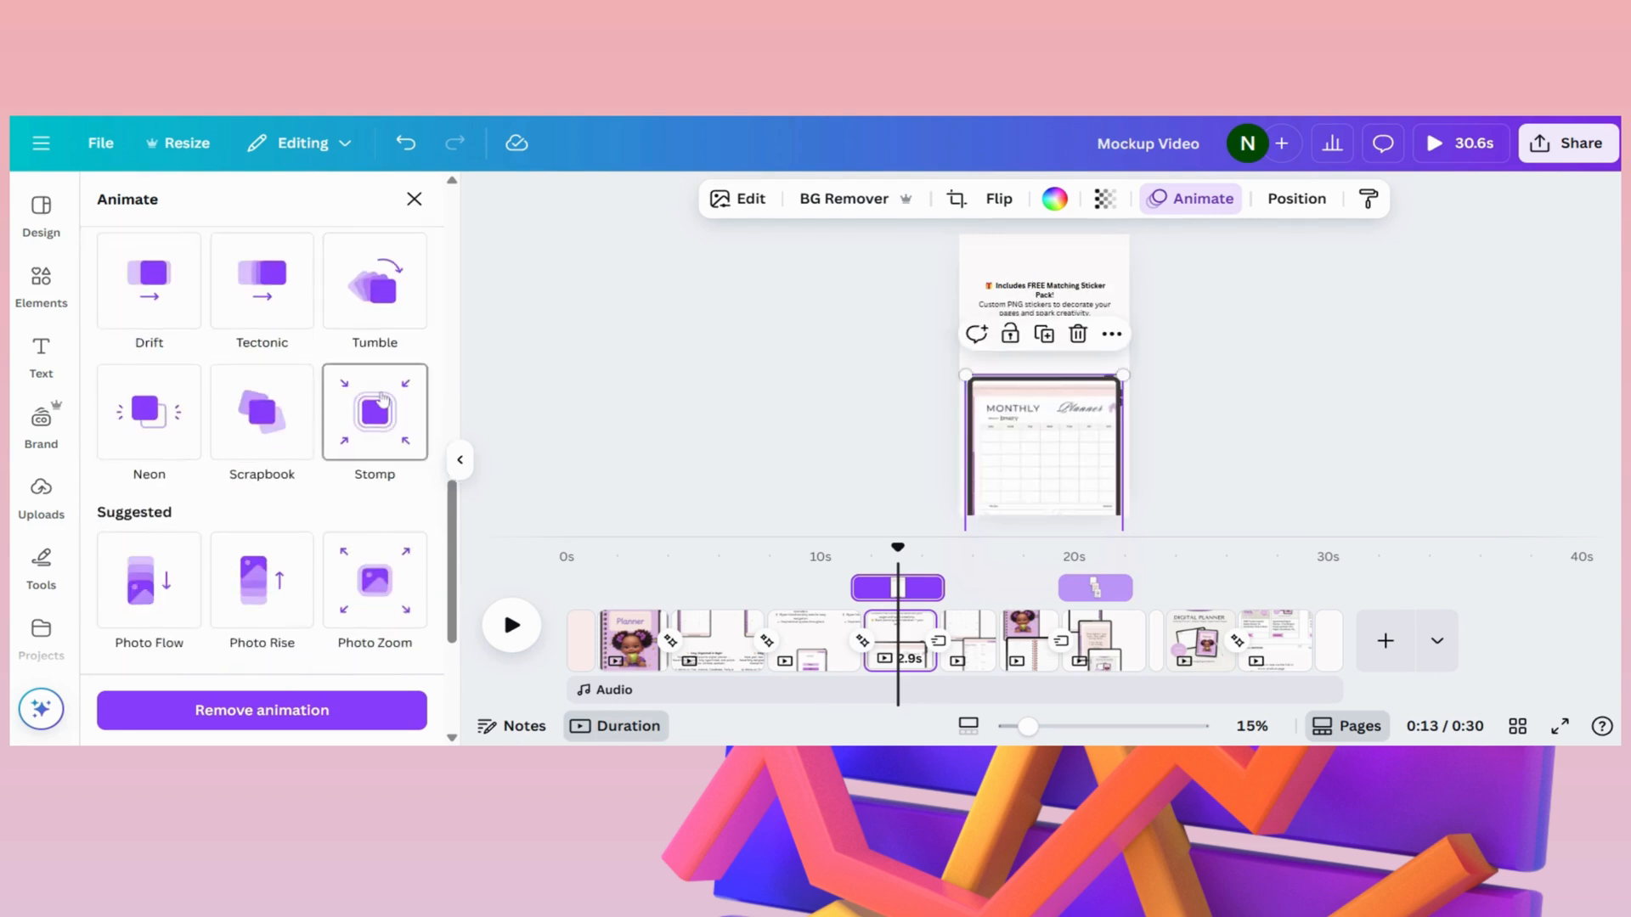
{"action": "left_click", "coordinate": [150, 415]}
{"action": "scroll", "coordinate": [149, 416], "scroll_direction": "down", "scroll_amount": 2}
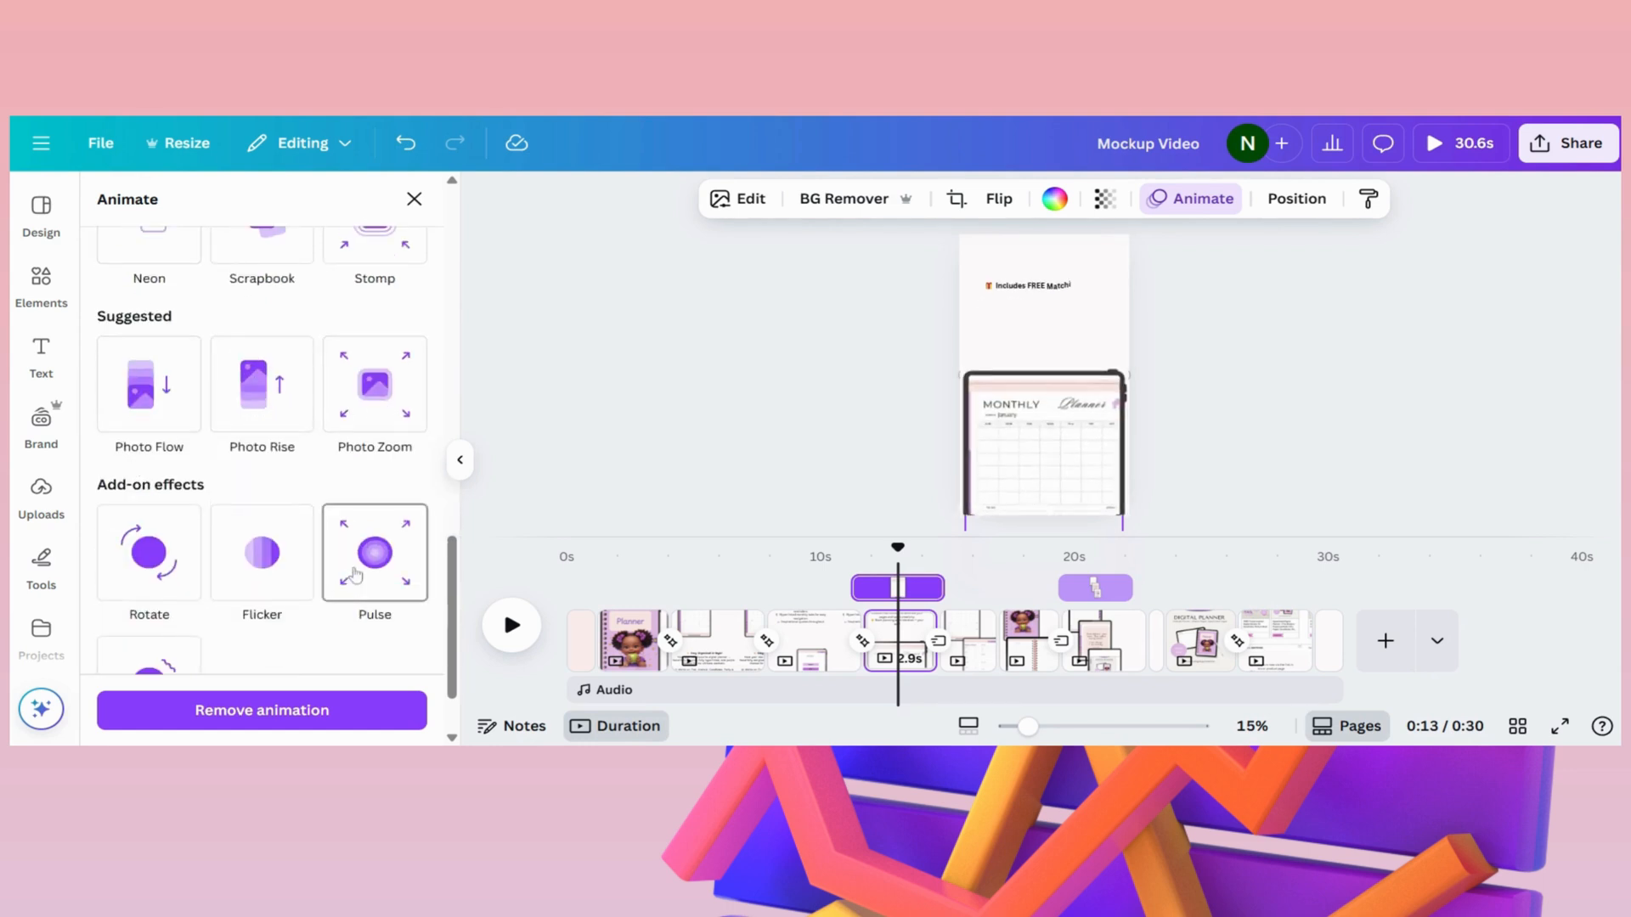
{"action": "scroll", "coordinate": [373, 553], "scroll_direction": "up", "scroll_amount": 1}
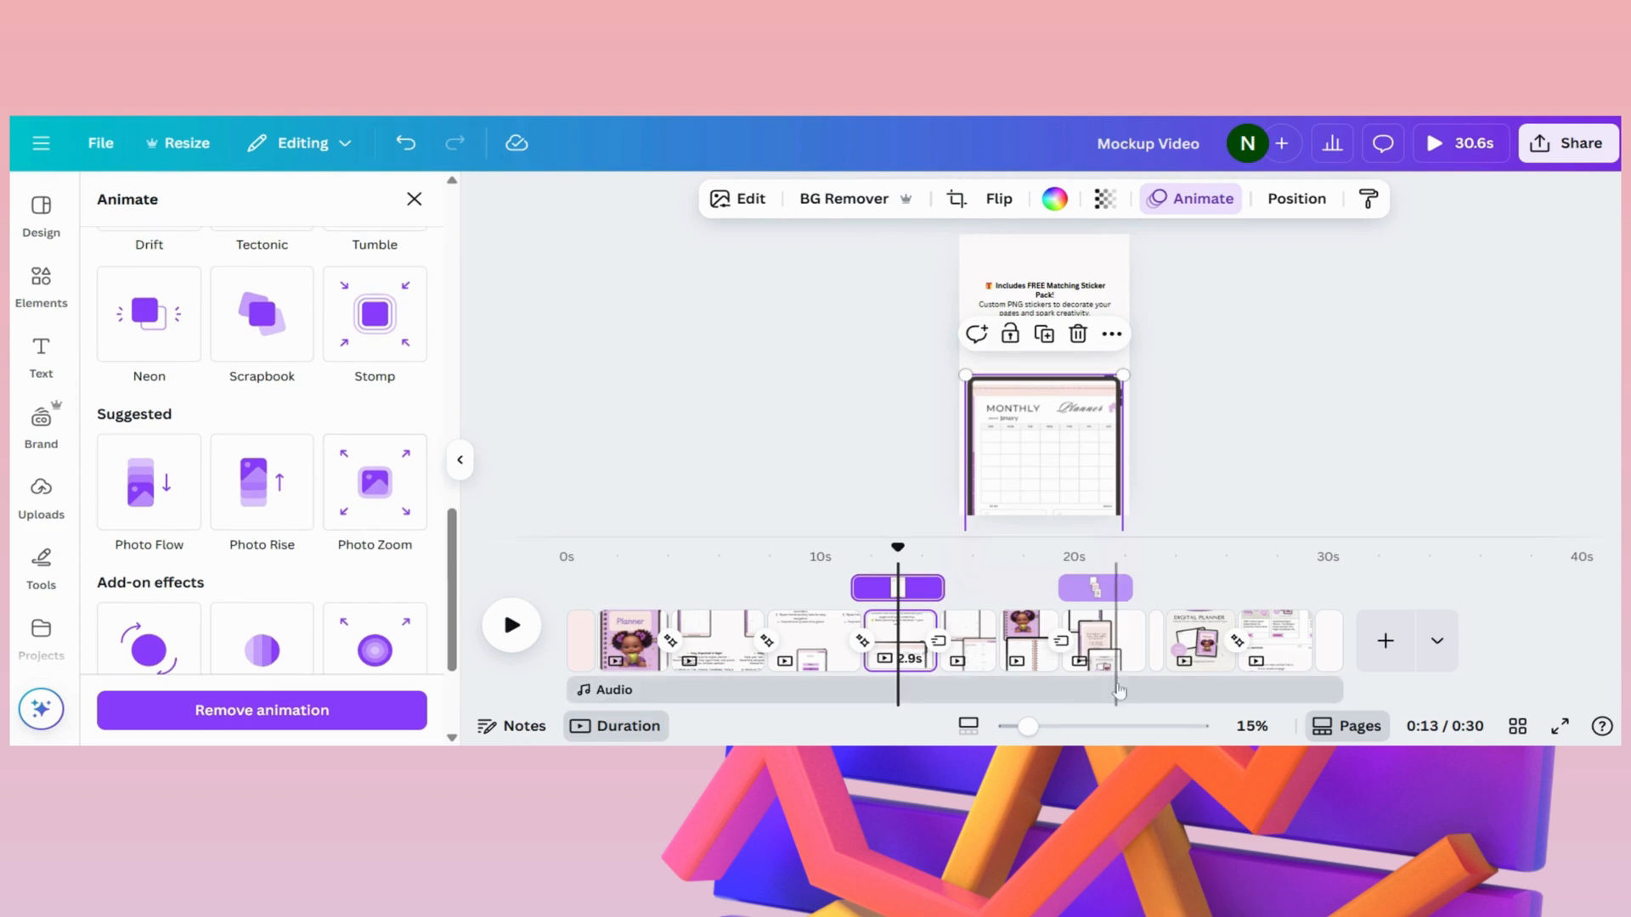
- On page 6, spread the two iPad frames apart by shifting the upper one slightly left and the lower one slightly right
{"action": "left_click", "coordinate": [967, 646]}
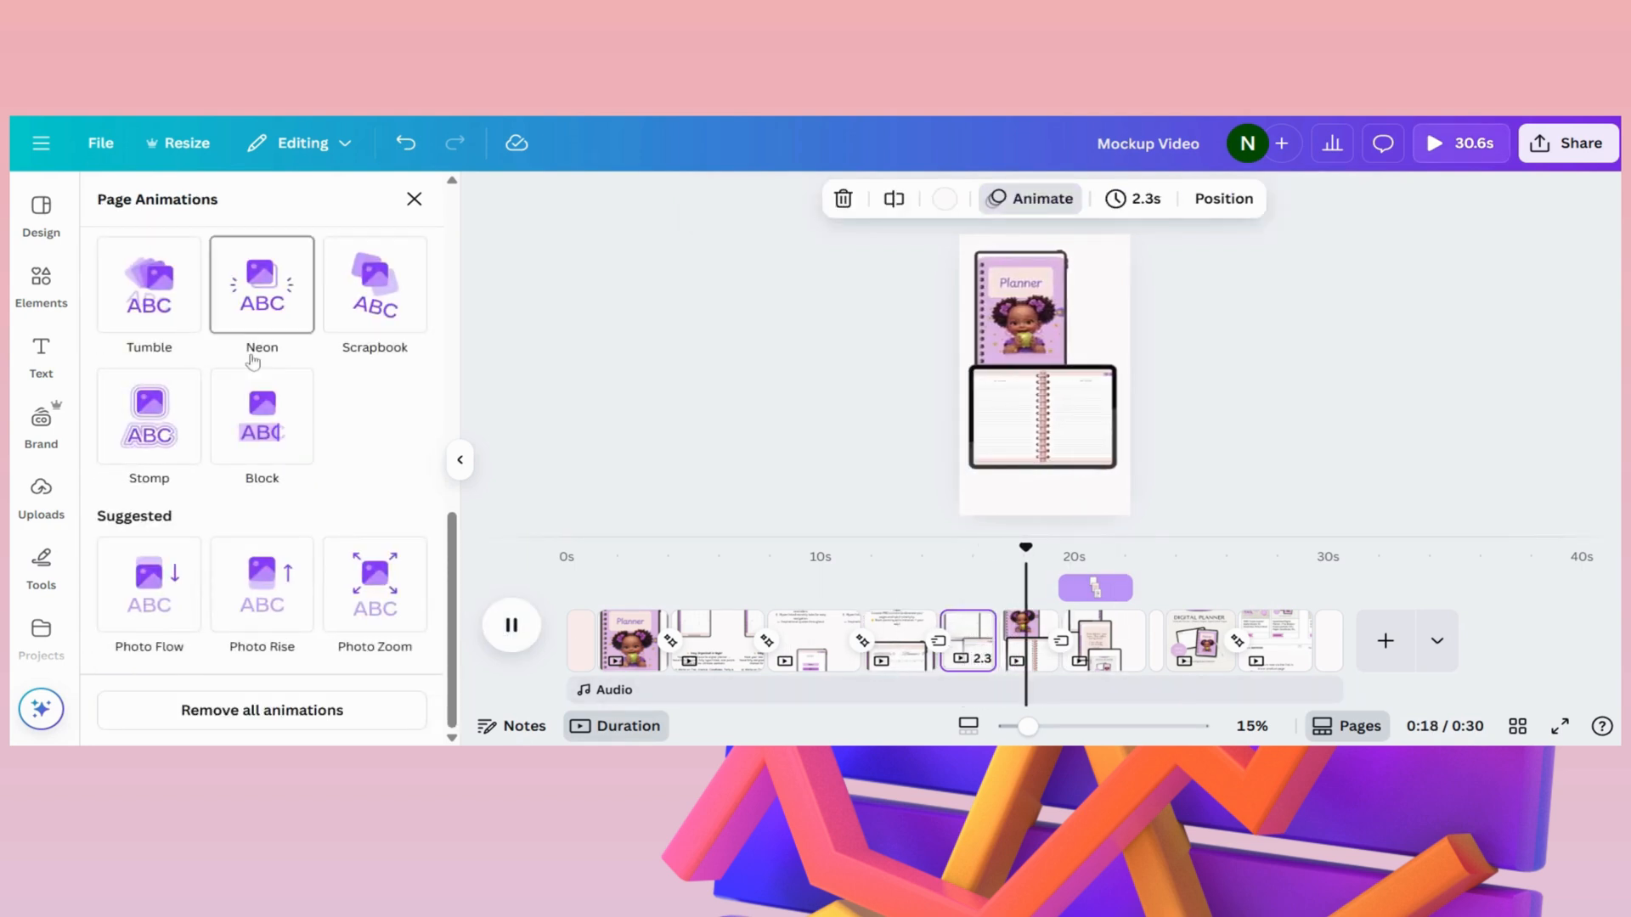
{"action": "scroll", "coordinate": [255, 327], "scroll_direction": "up", "scroll_amount": 7}
{"action": "scroll", "coordinate": [346, 493], "scroll_direction": "up", "scroll_amount": 3}
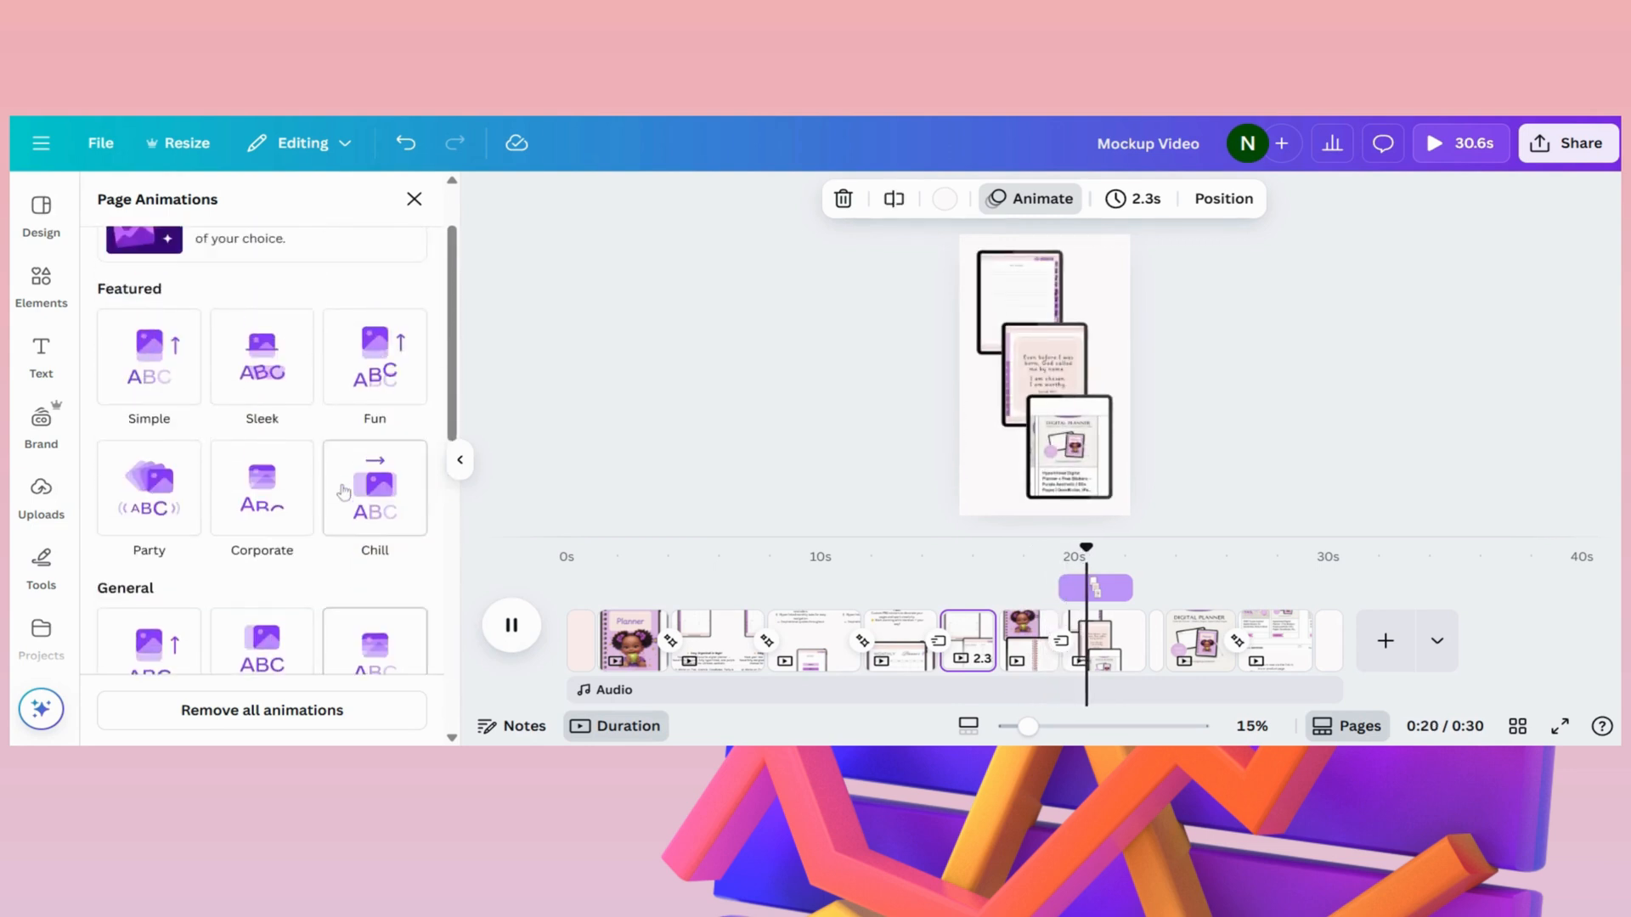
{"action": "left_click", "coordinate": [975, 650]}
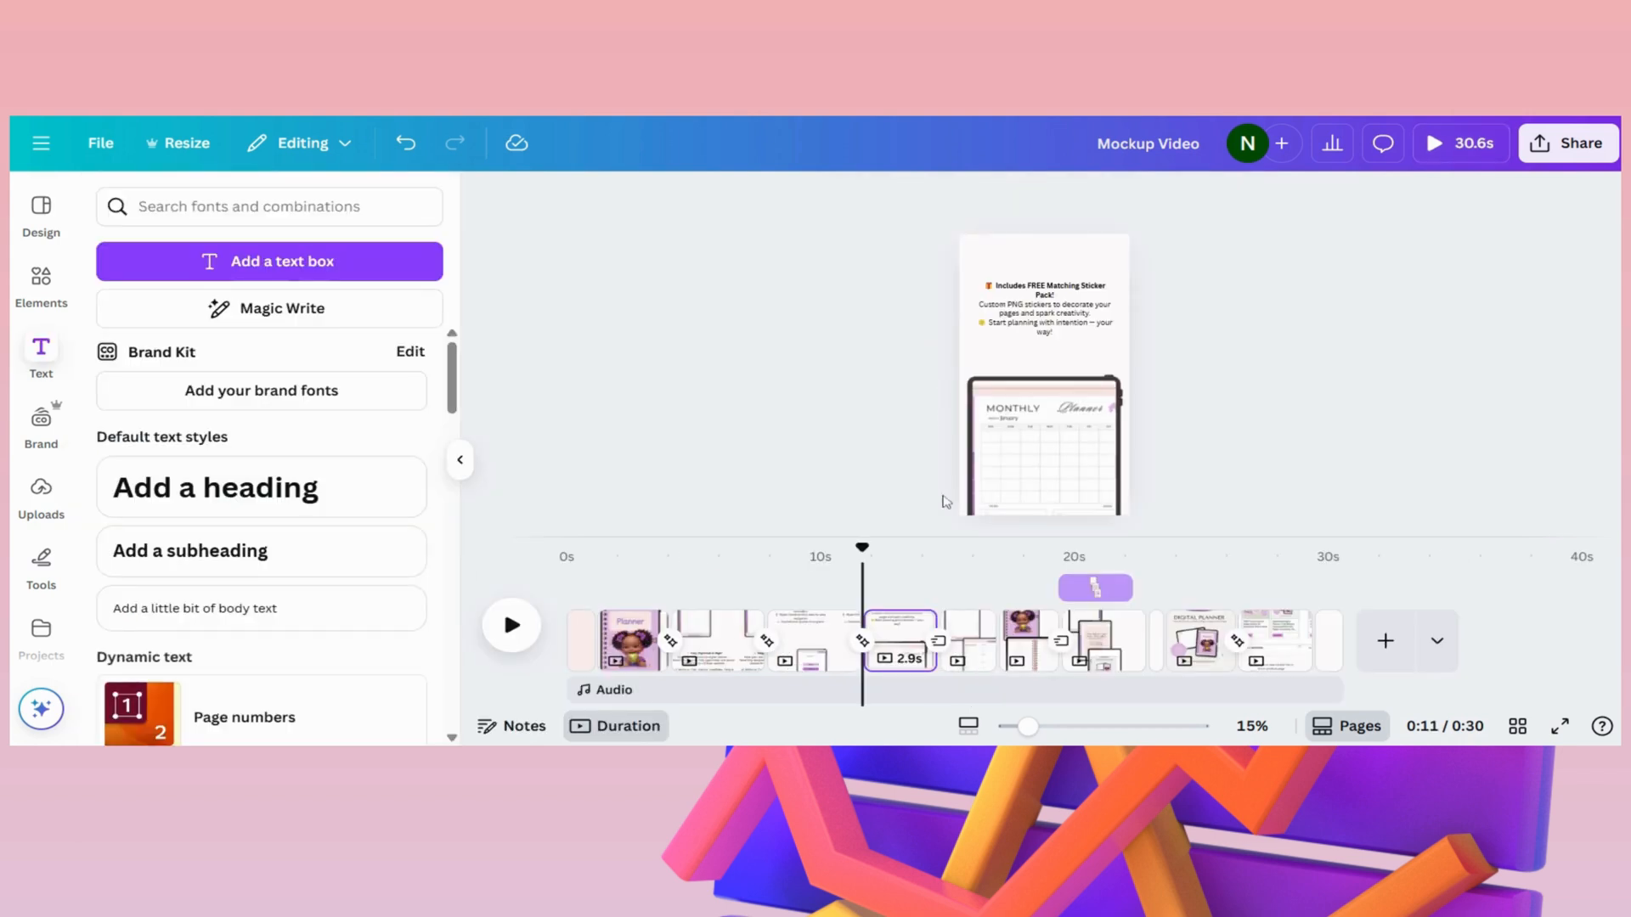
{"action": "left_click", "coordinate": [974, 645]}
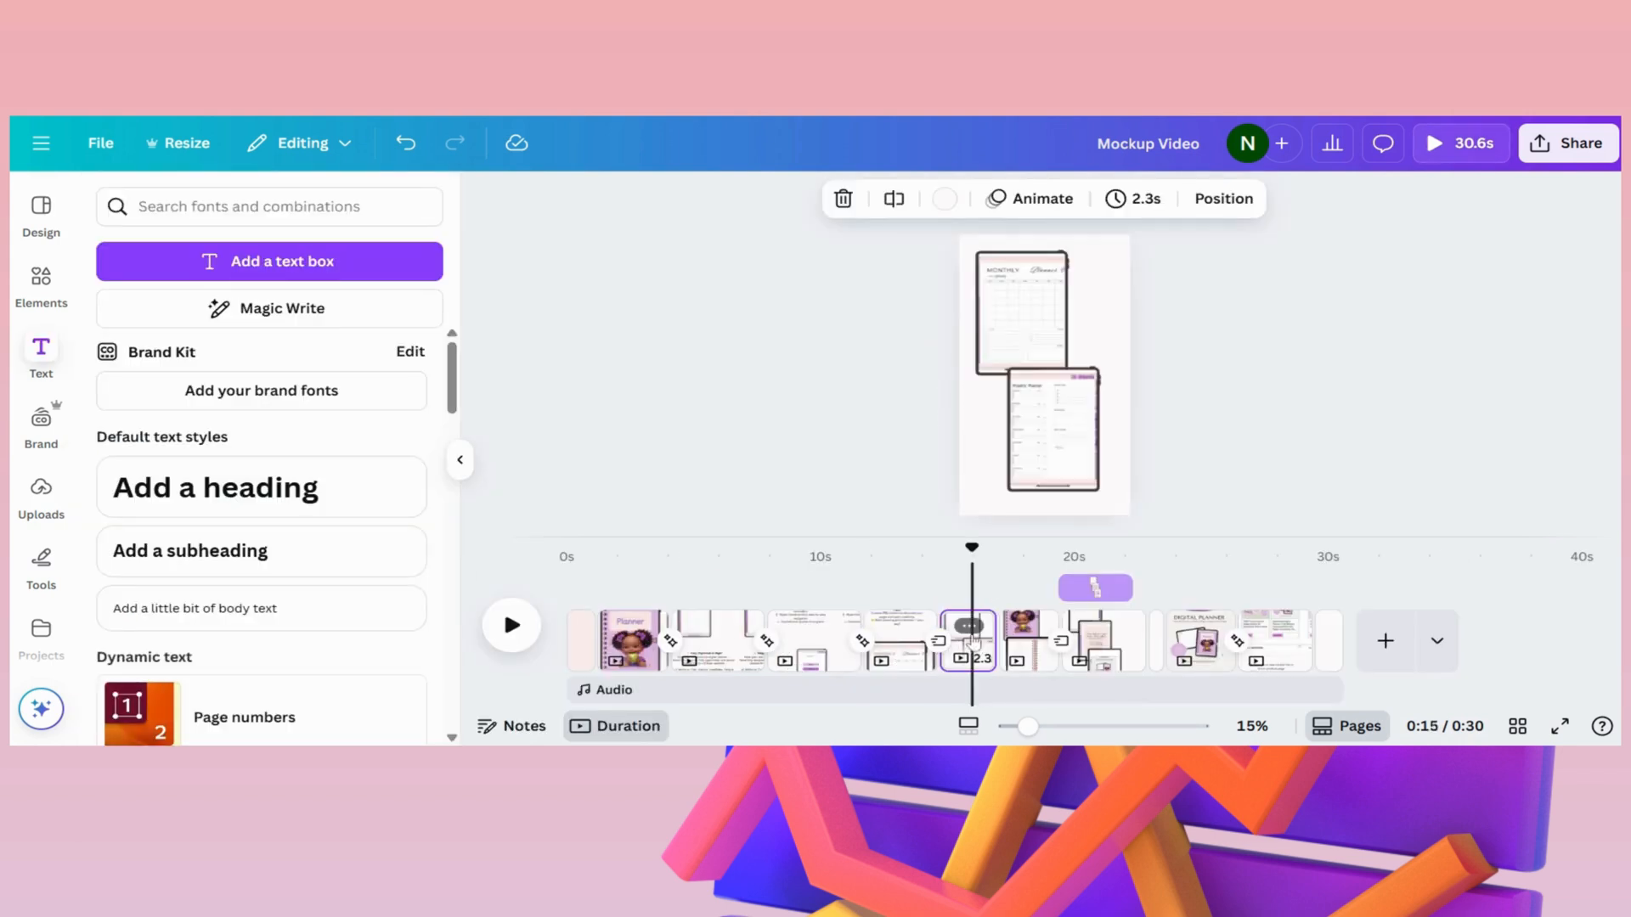
{"action": "left_click", "coordinate": [1022, 450]}
{"action": "left_click", "coordinate": [1047, 388]}
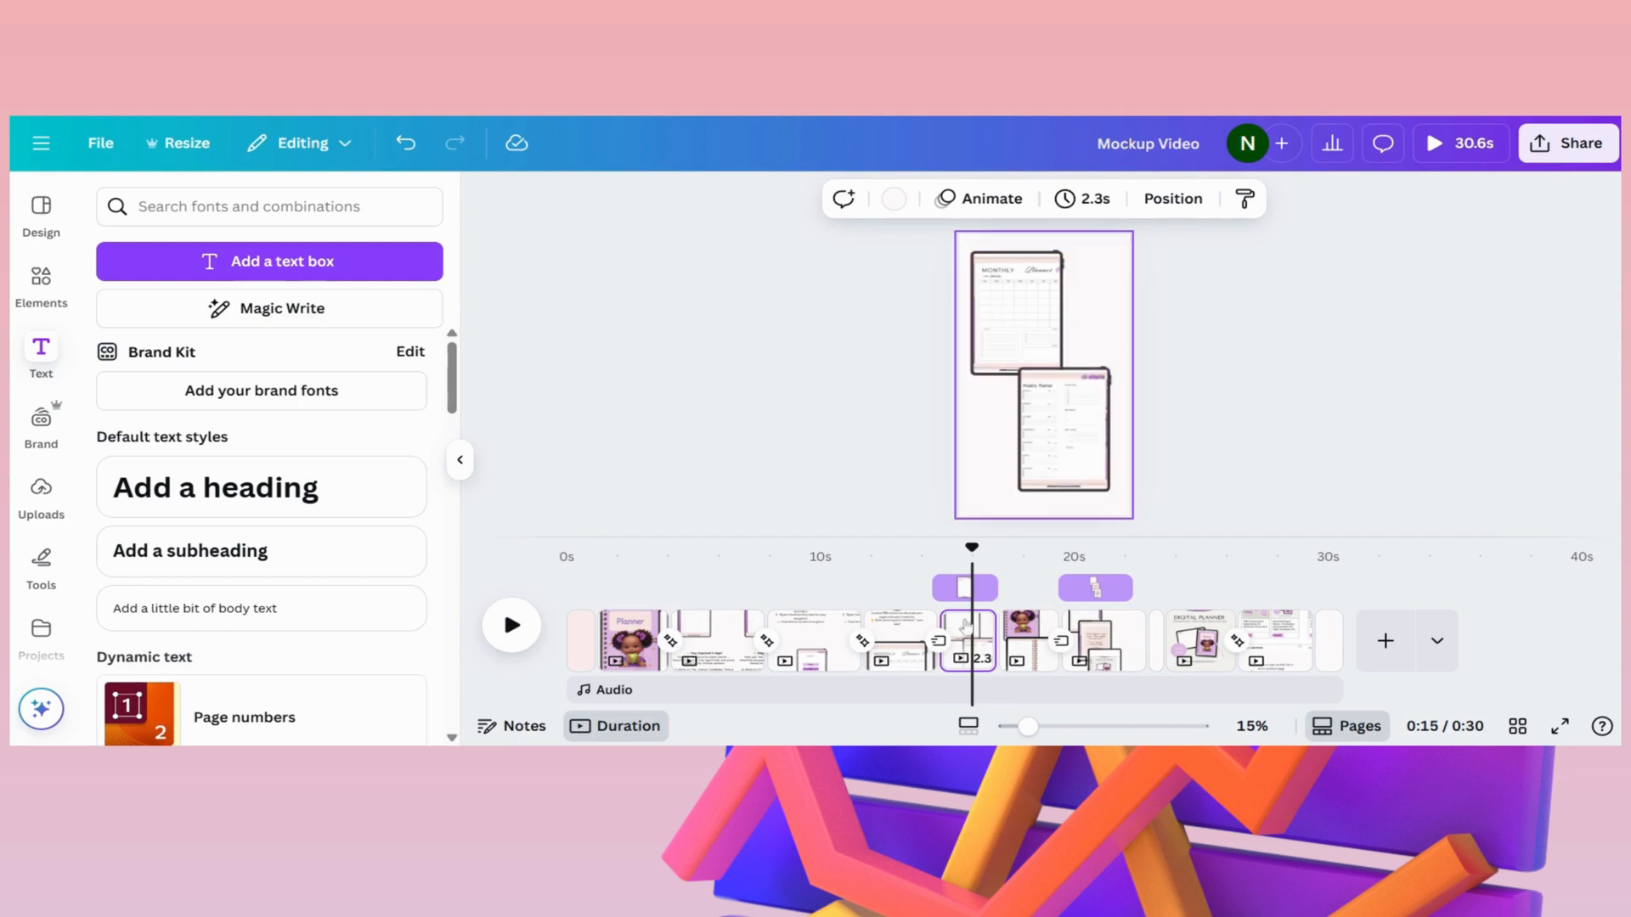
- Preview the video from the end of the "Includes FREE Matching Sticker Pack!" page through the start of the three-iPad page
{"action": "left_click_drag", "start_coordinate": [971, 568], "coordinate": [936, 562]}
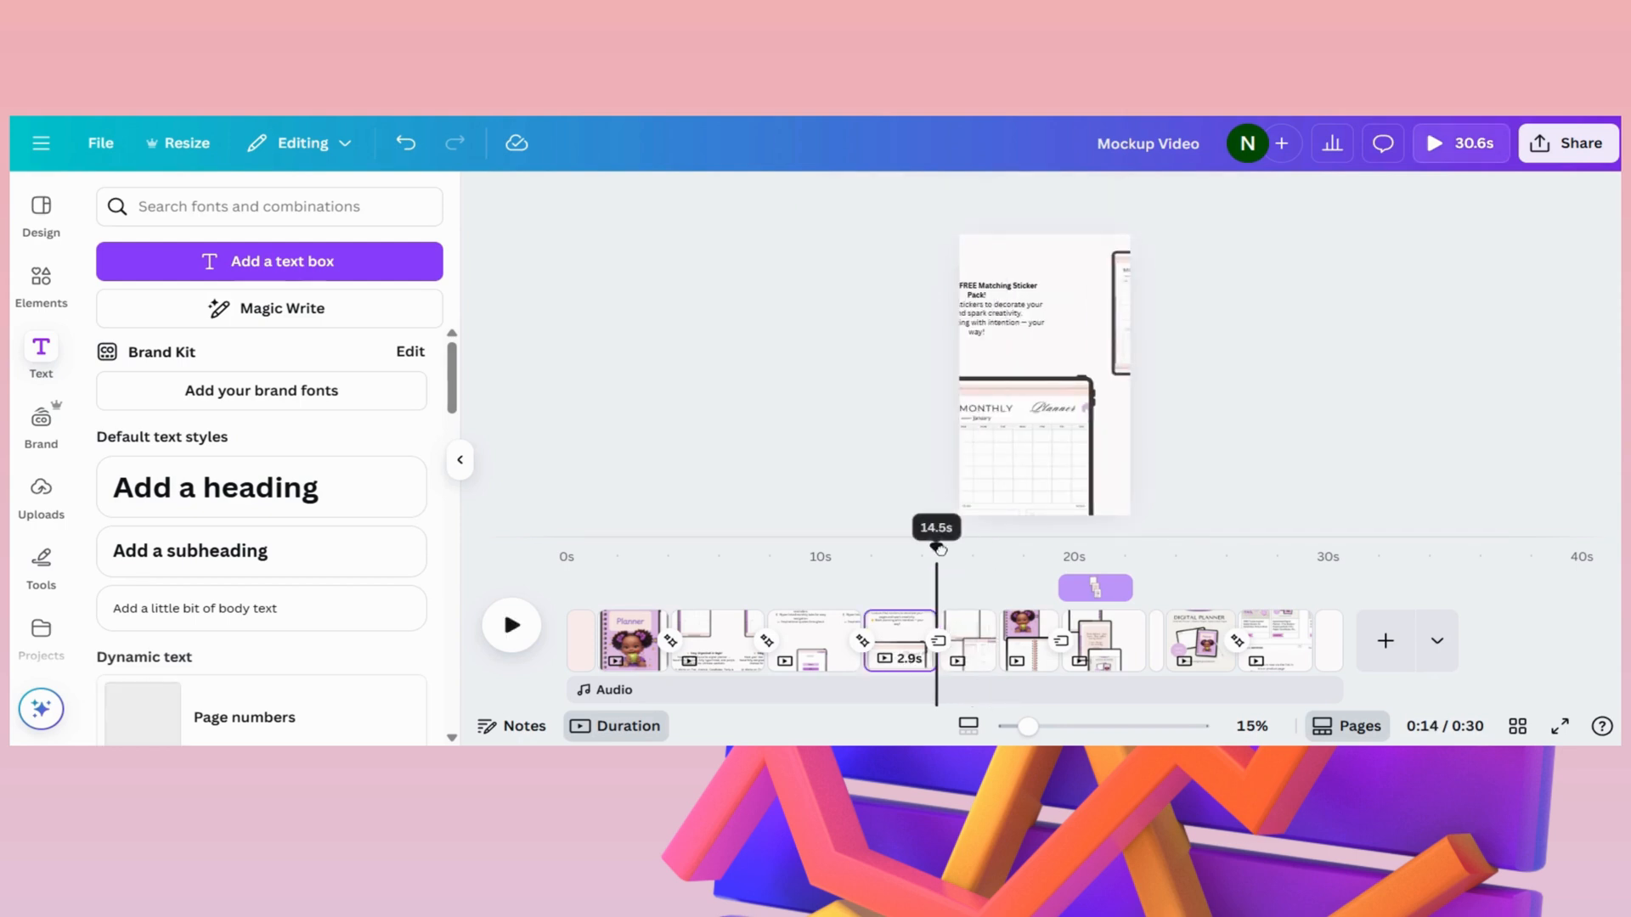
{"action": "left_click", "coordinate": [509, 637]}
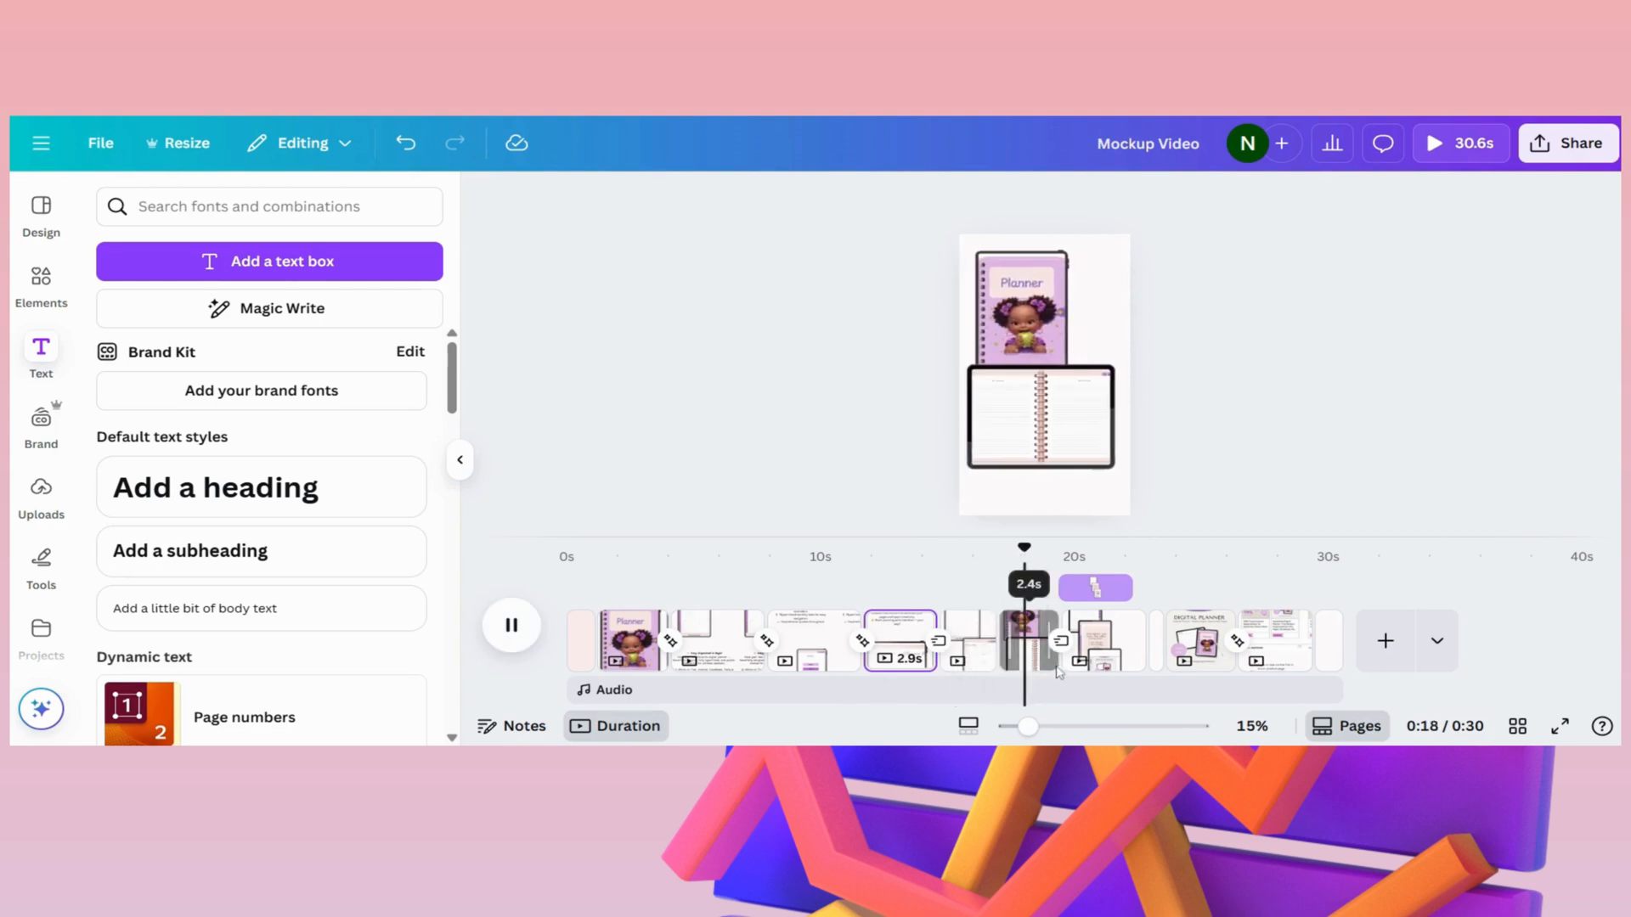
{"action": "key", "text": "space"}
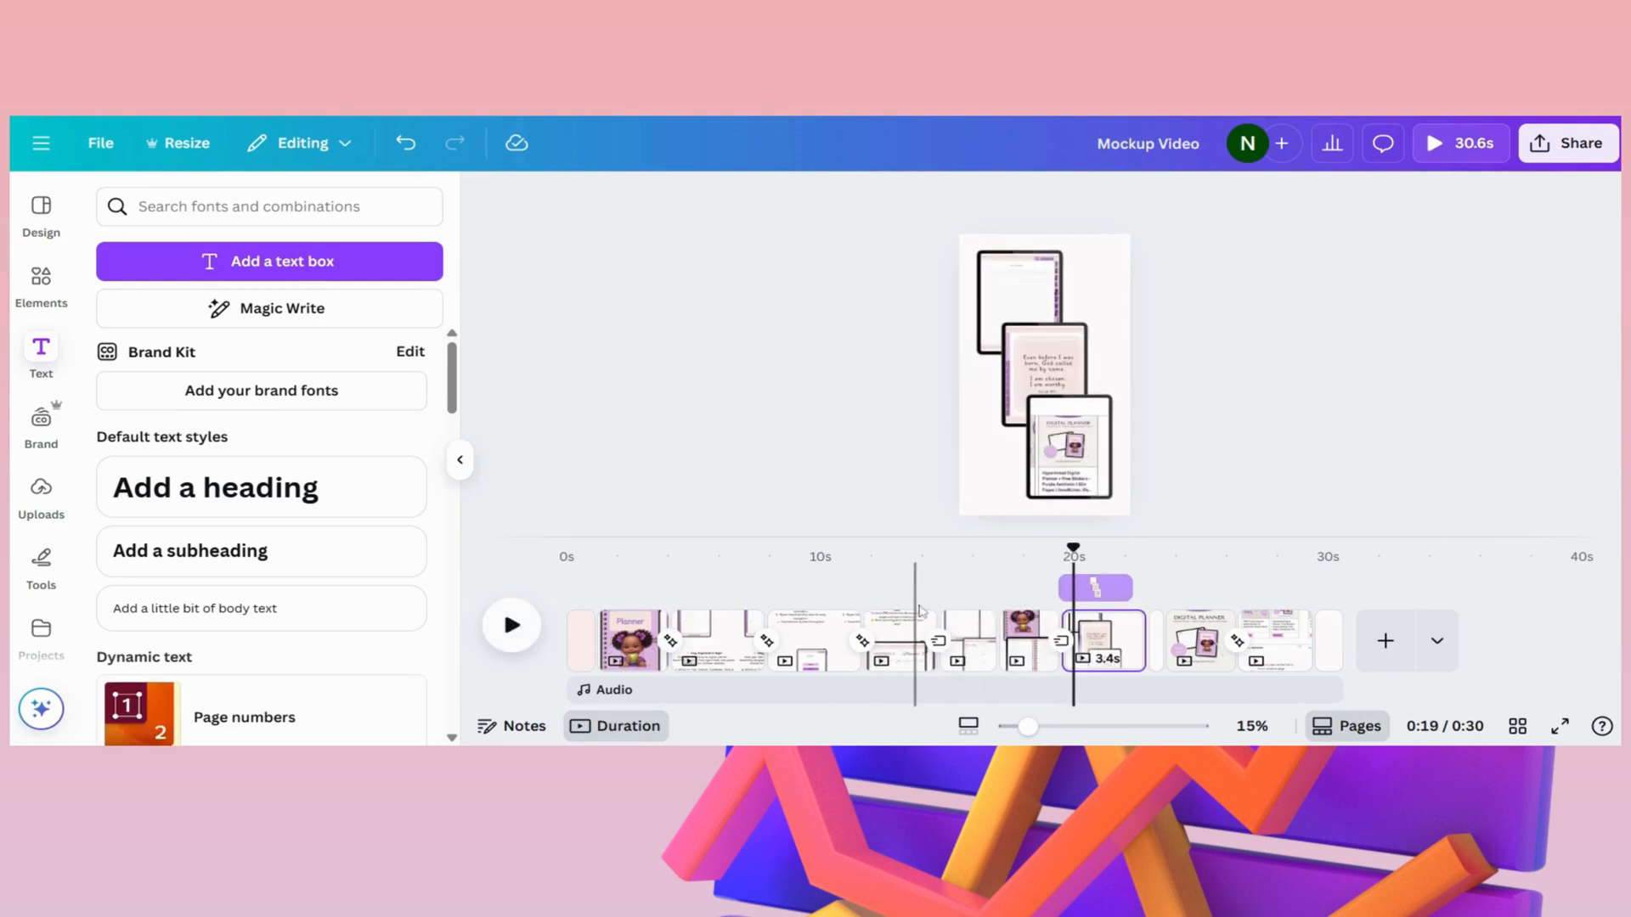
{"action": "right_click", "coordinate": [961, 633]}
{"action": "left_click", "coordinate": [911, 364]}
{"action": "left_click", "coordinate": [903, 636]}
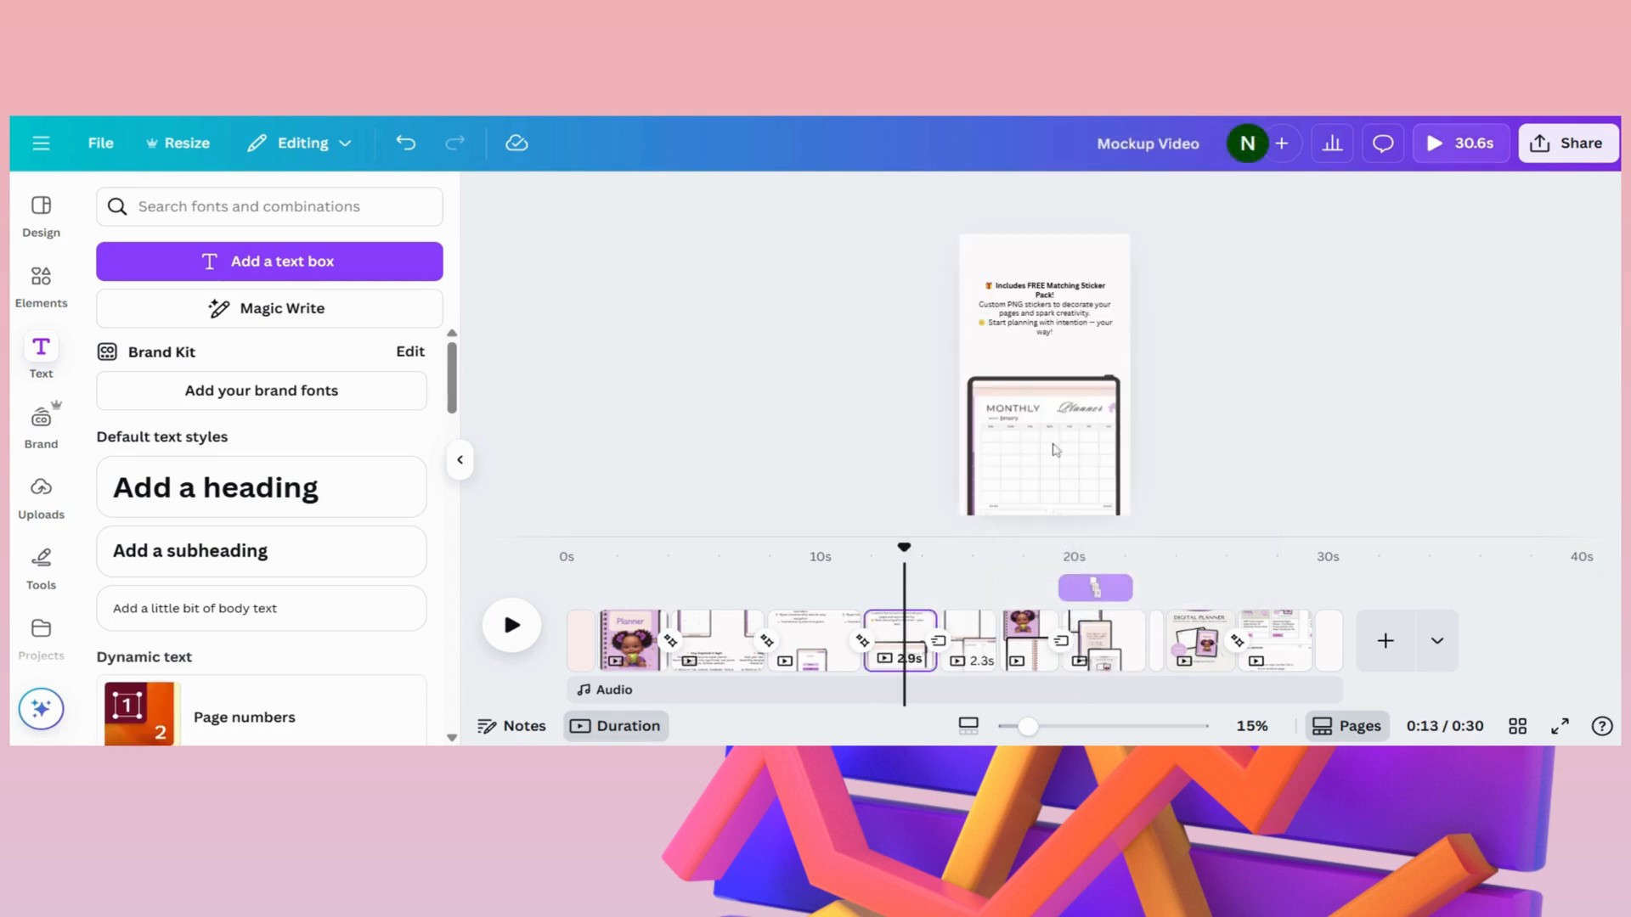
{"action": "right_click", "coordinate": [978, 633]}
{"action": "left_click", "coordinate": [1316, 556]}
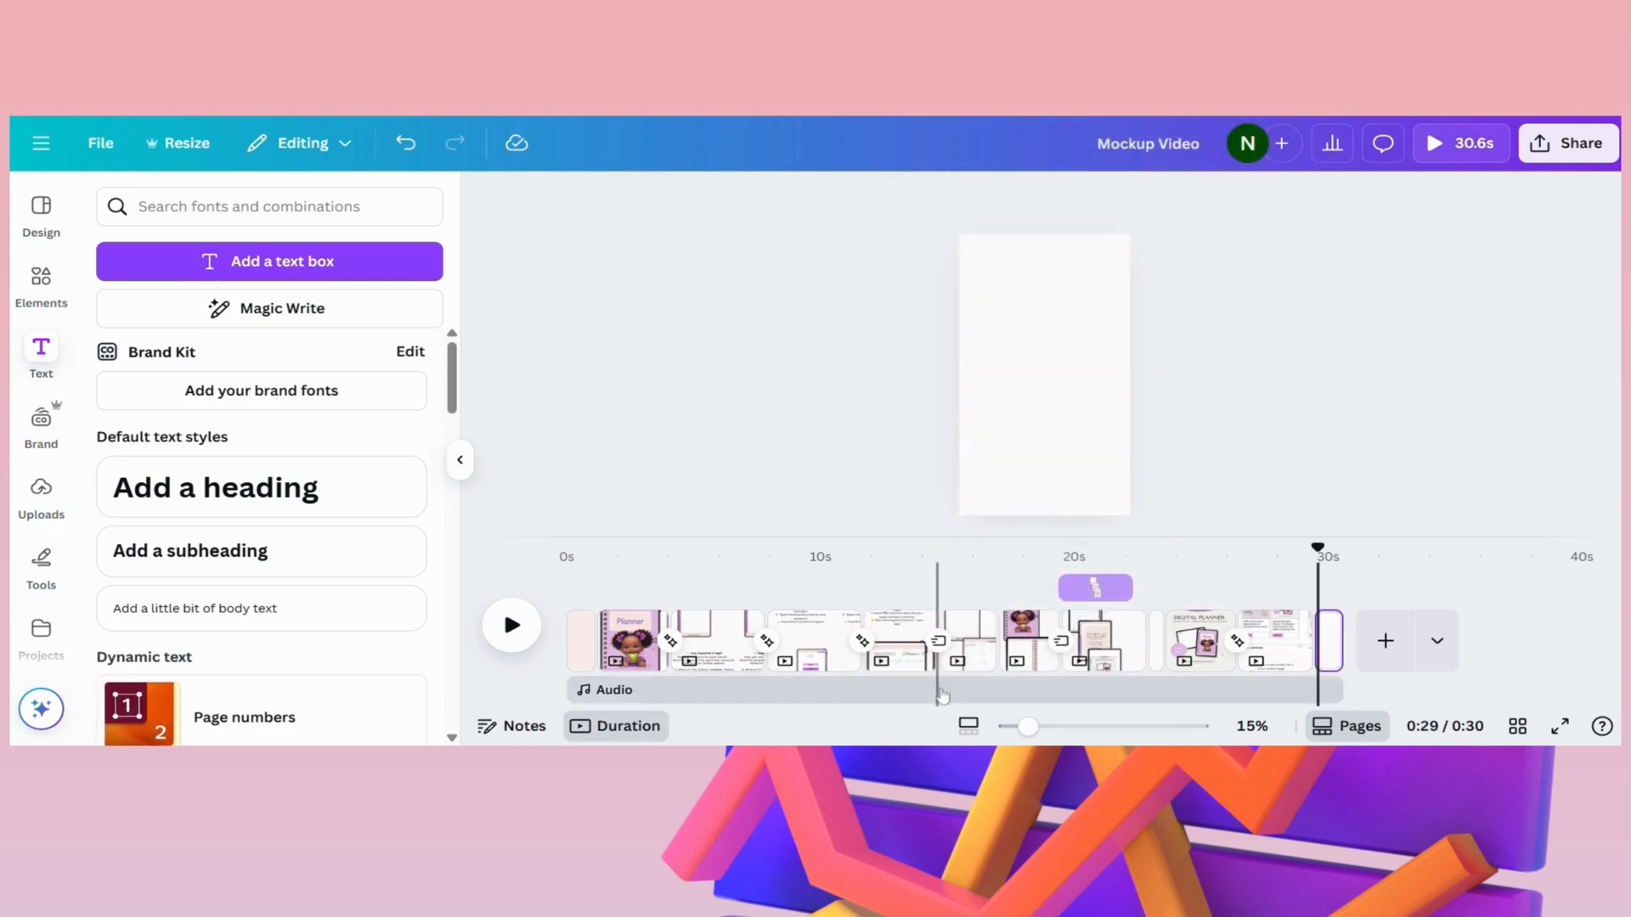
- Set the direction of the lower iPad frame's Drift animation on page 6 to left
{"action": "left_click", "coordinate": [963, 595]}
{"action": "left_click", "coordinate": [1038, 427]}
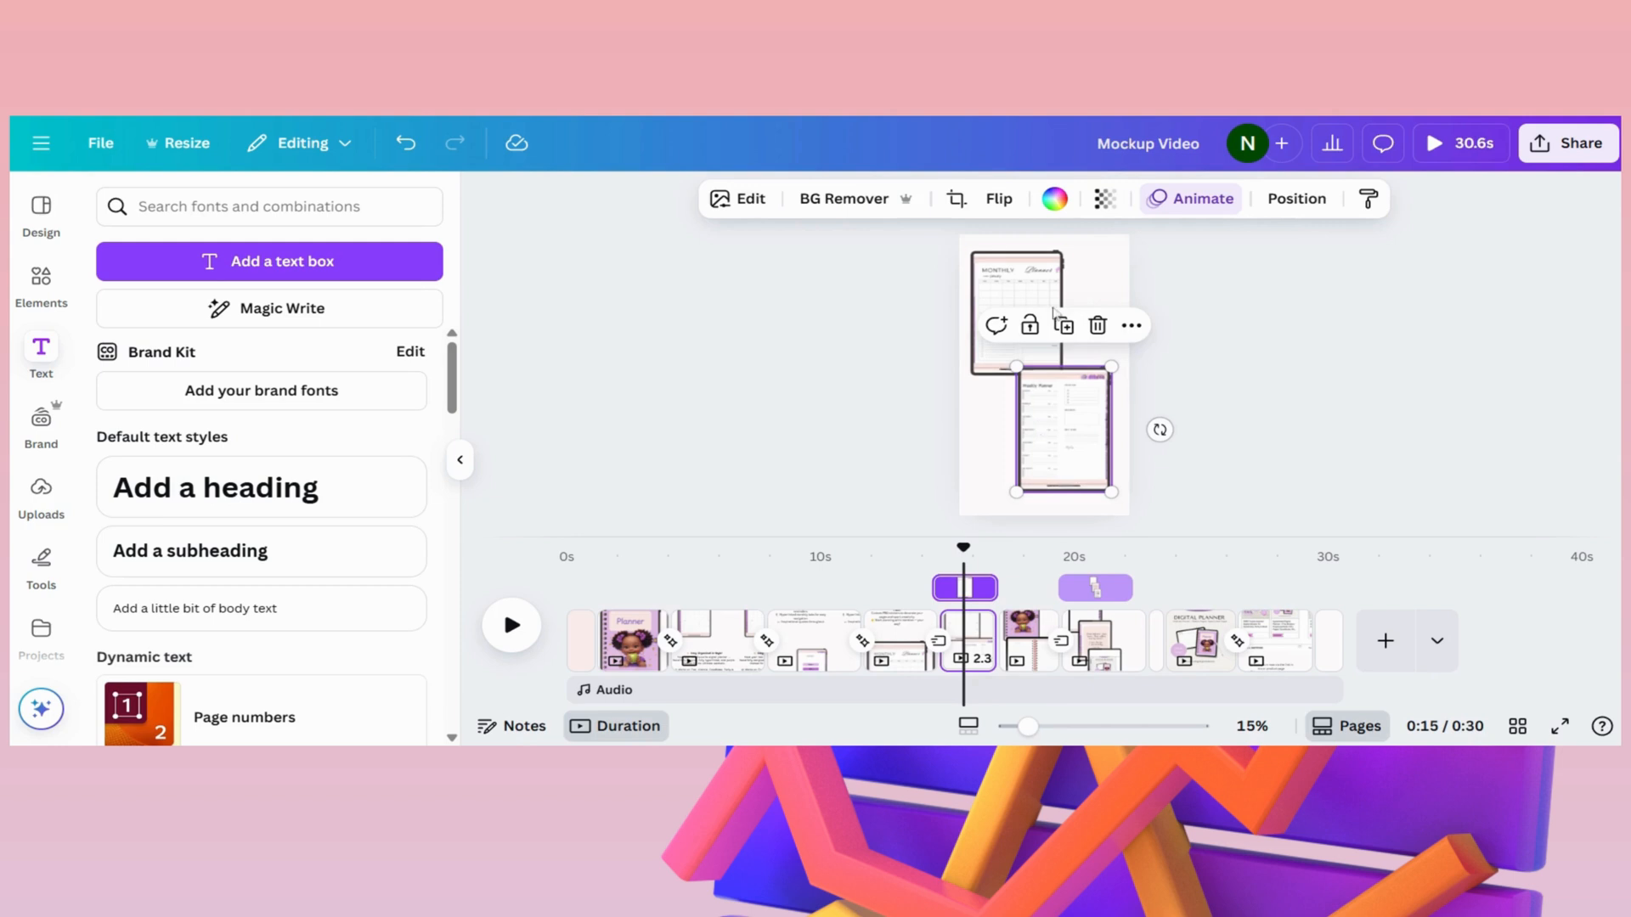
{"action": "left_click", "coordinate": [1192, 198]}
{"action": "scroll", "coordinate": [255, 467], "scroll_direction": "down", "scroll_amount": 3}
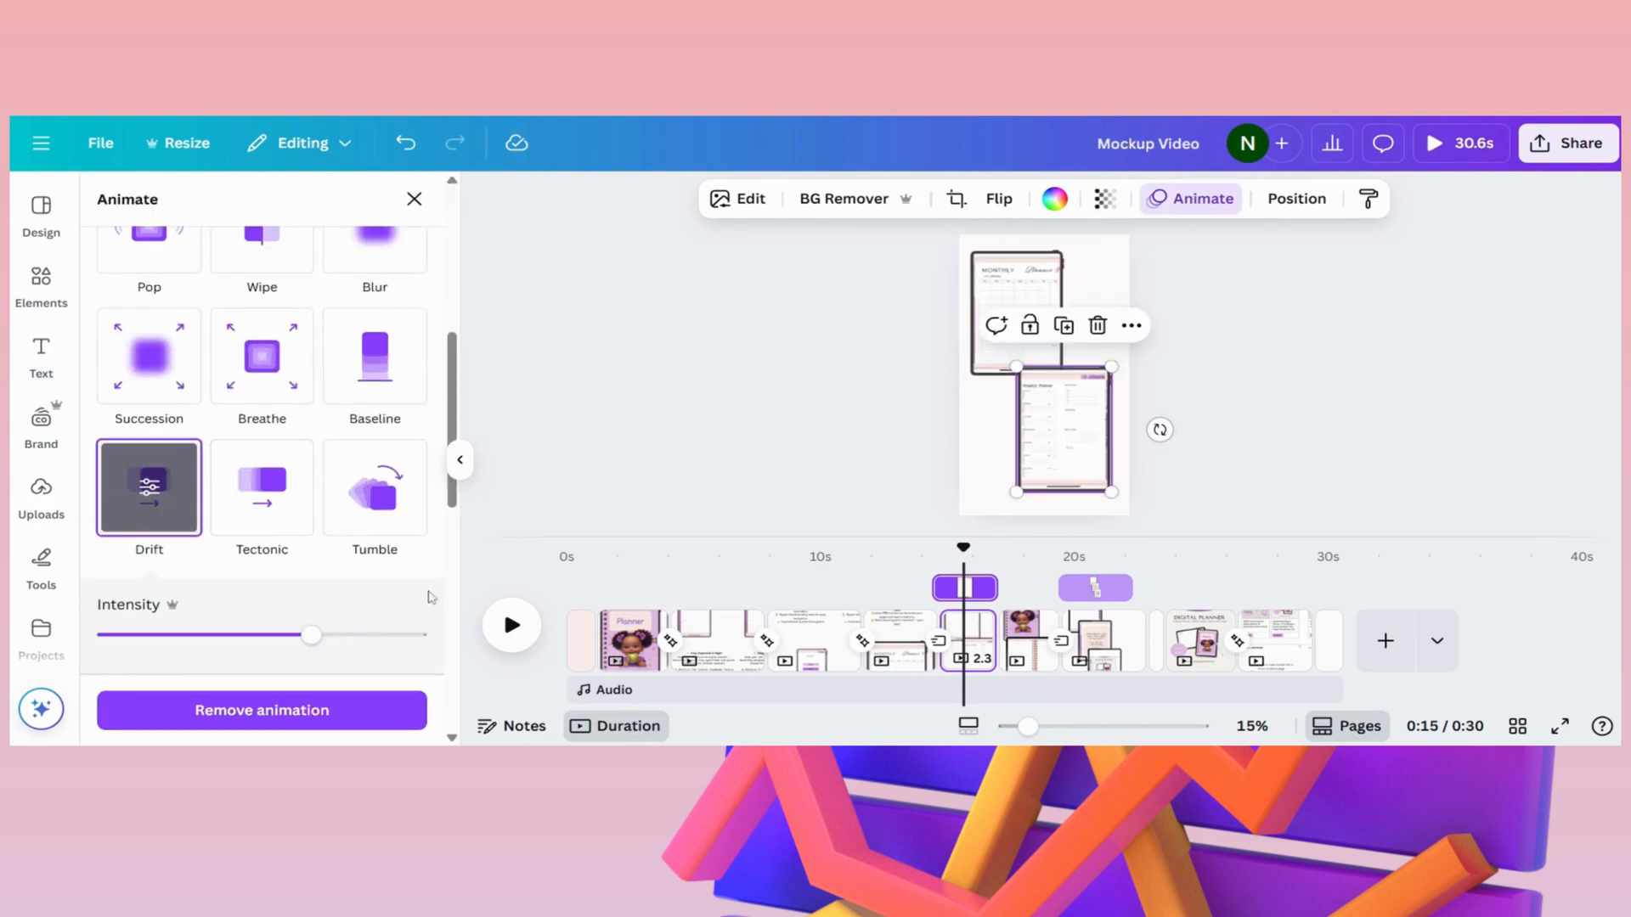
{"action": "scroll", "coordinate": [384, 611], "scroll_direction": "down", "scroll_amount": 4}
{"action": "left_click", "coordinate": [150, 530]}
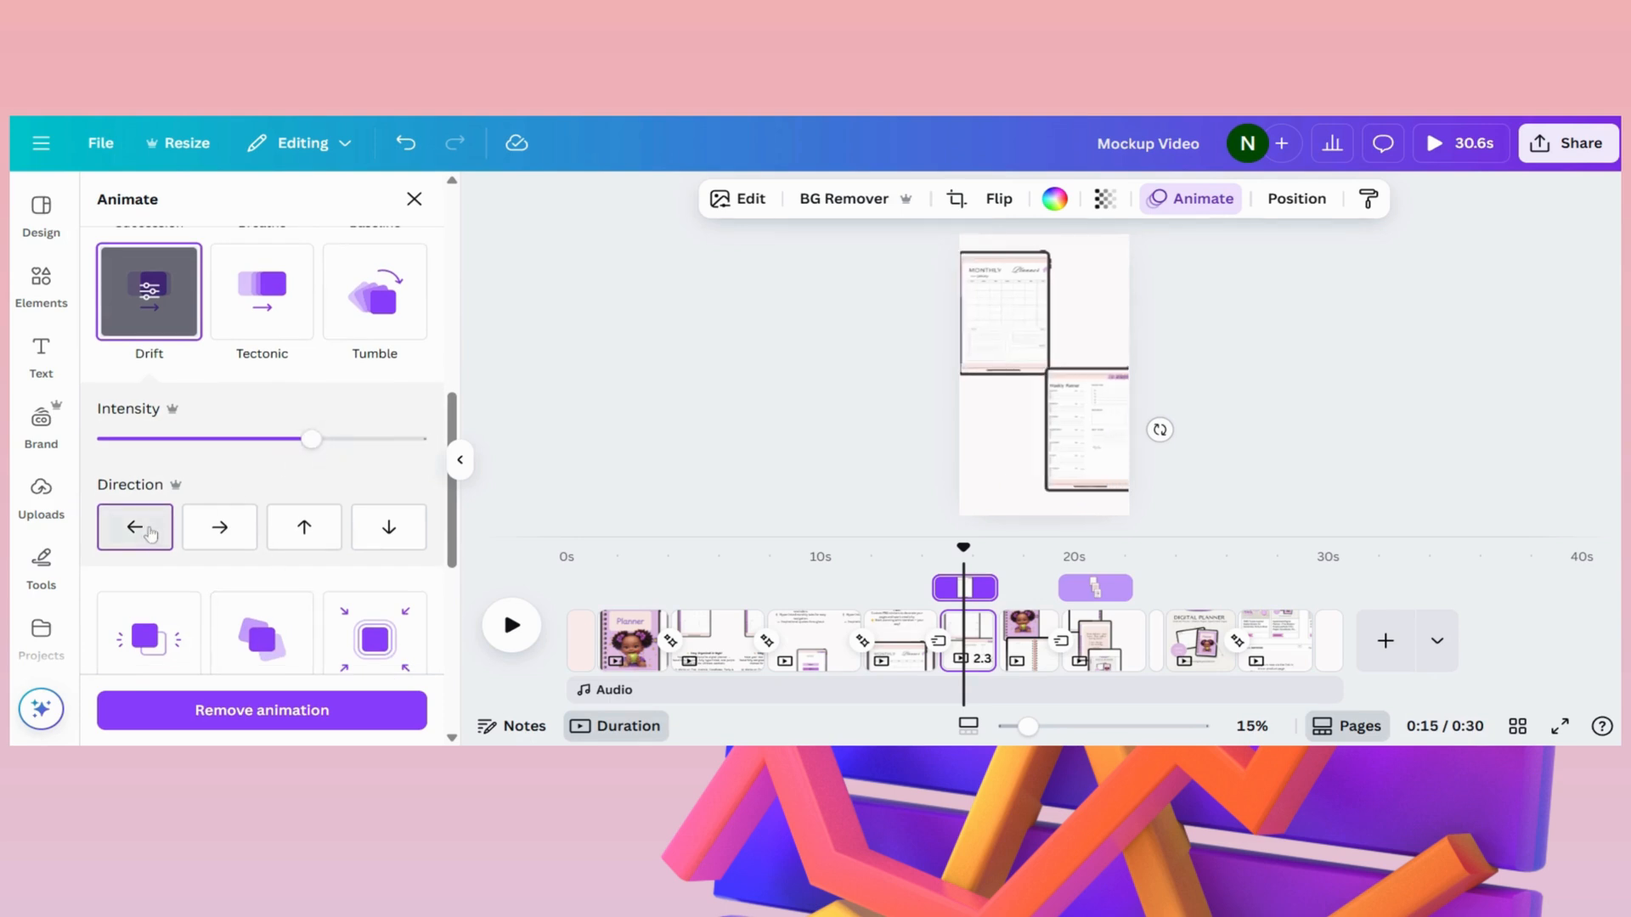
- Set the direction of the upper iPad frame's Drift animation on page 6 to right and reselect the lower frame
{"action": "left_click", "coordinate": [1003, 264]}
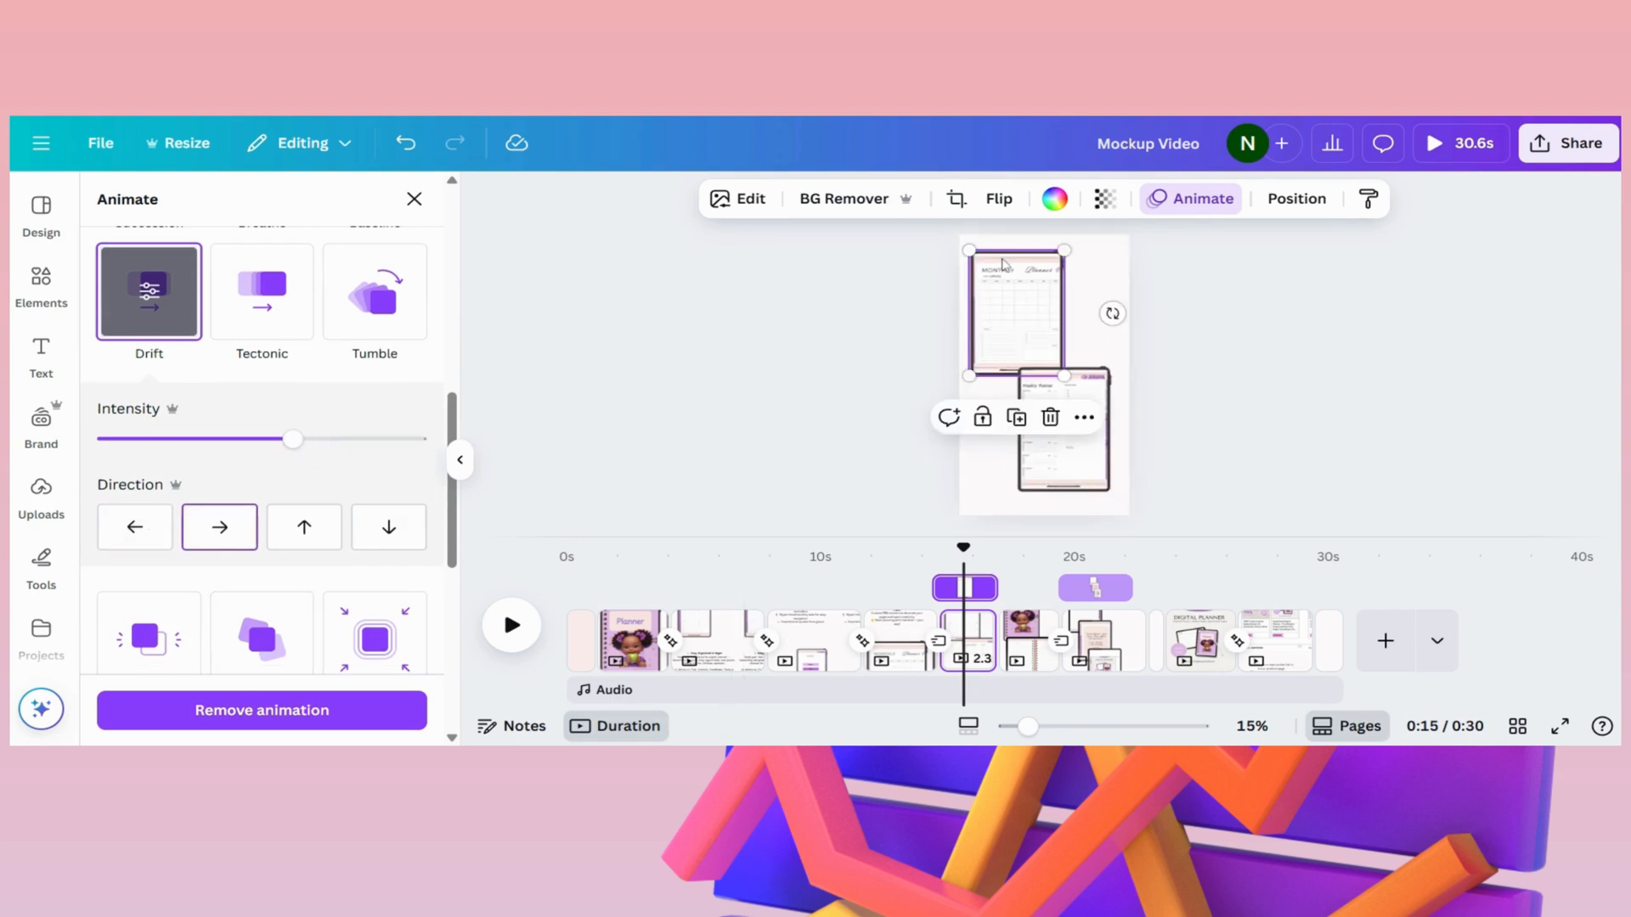
{"action": "left_click", "coordinate": [218, 526]}
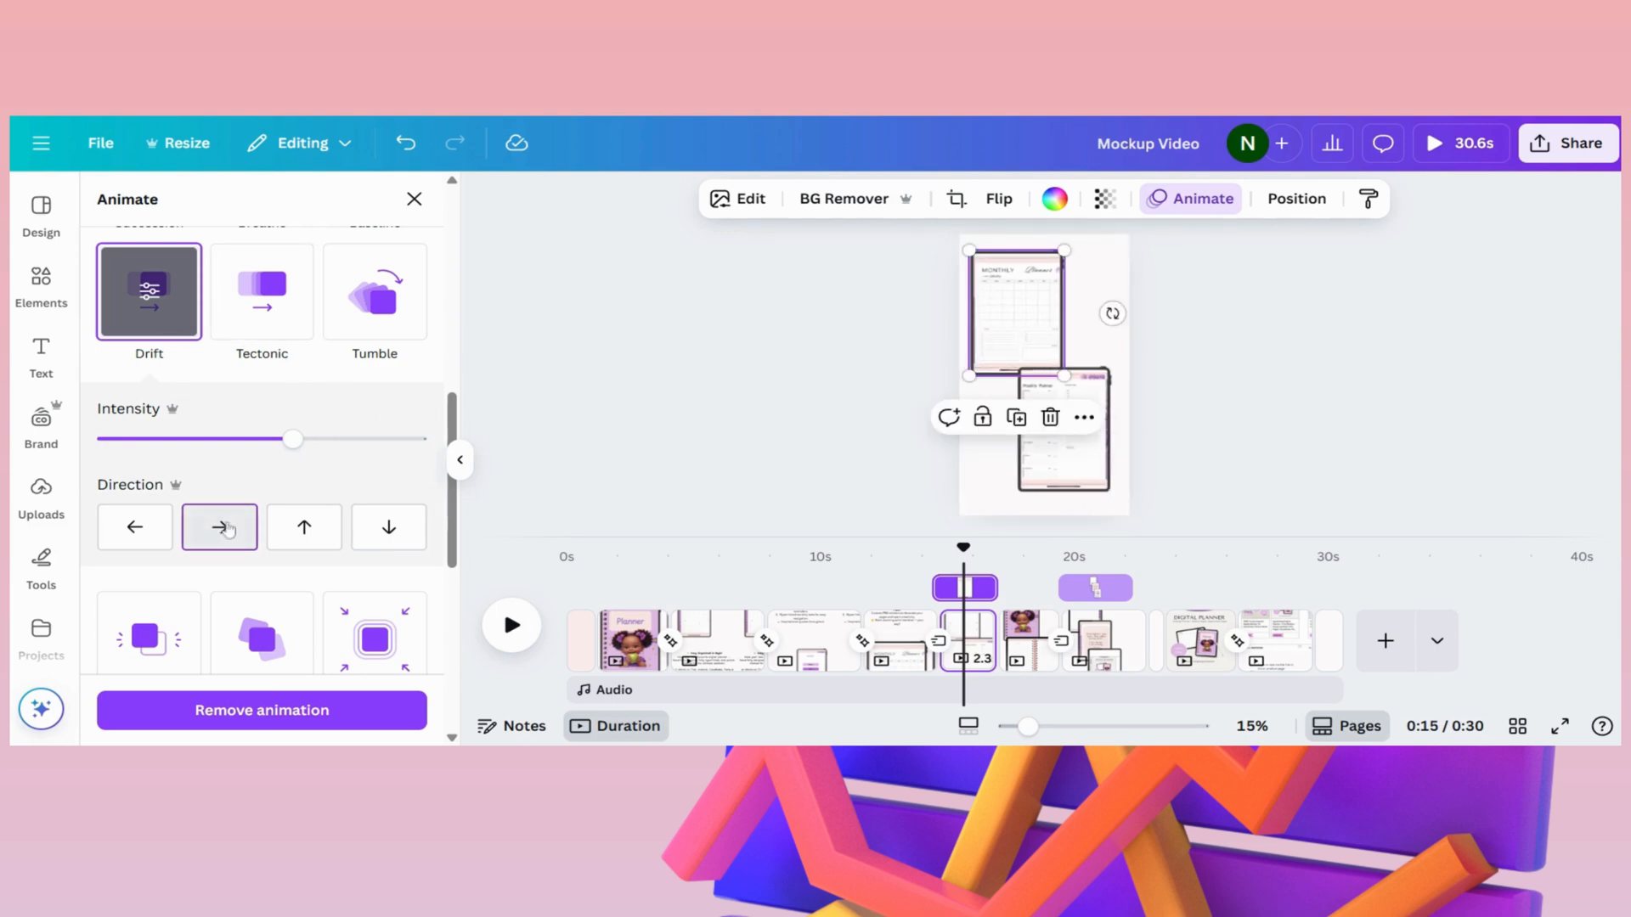
{"action": "left_click", "coordinate": [1092, 461]}
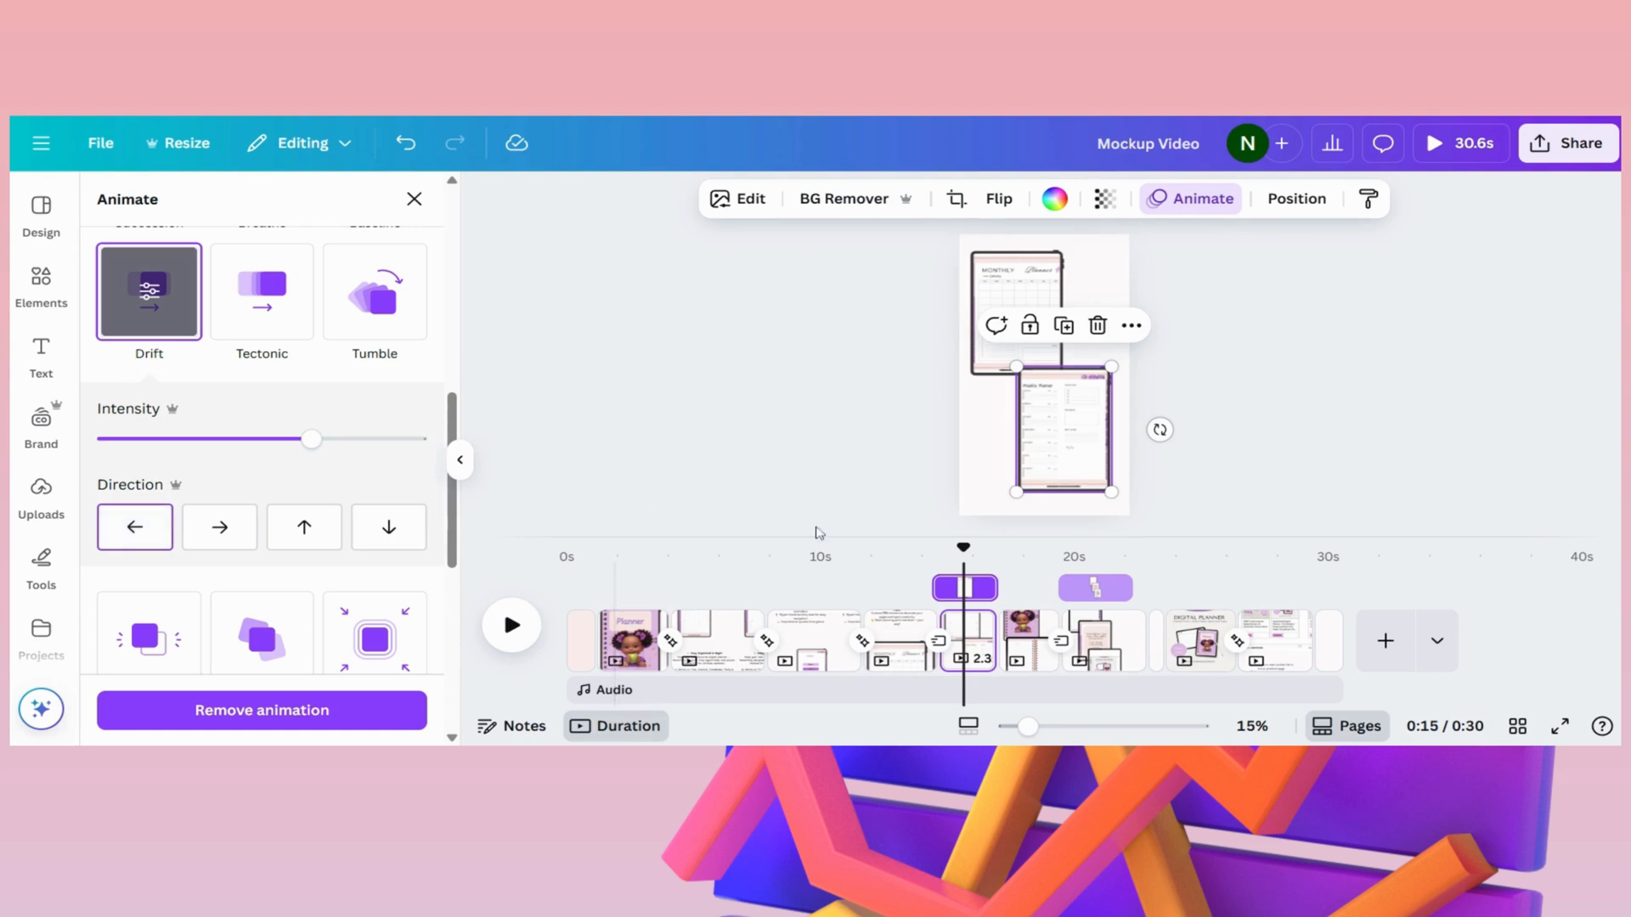
- Preview the transitions and animations from the "Includes FREE Matching Sticker Pack!" page up to the three-iPad page
{"action": "left_click", "coordinate": [1031, 627]}
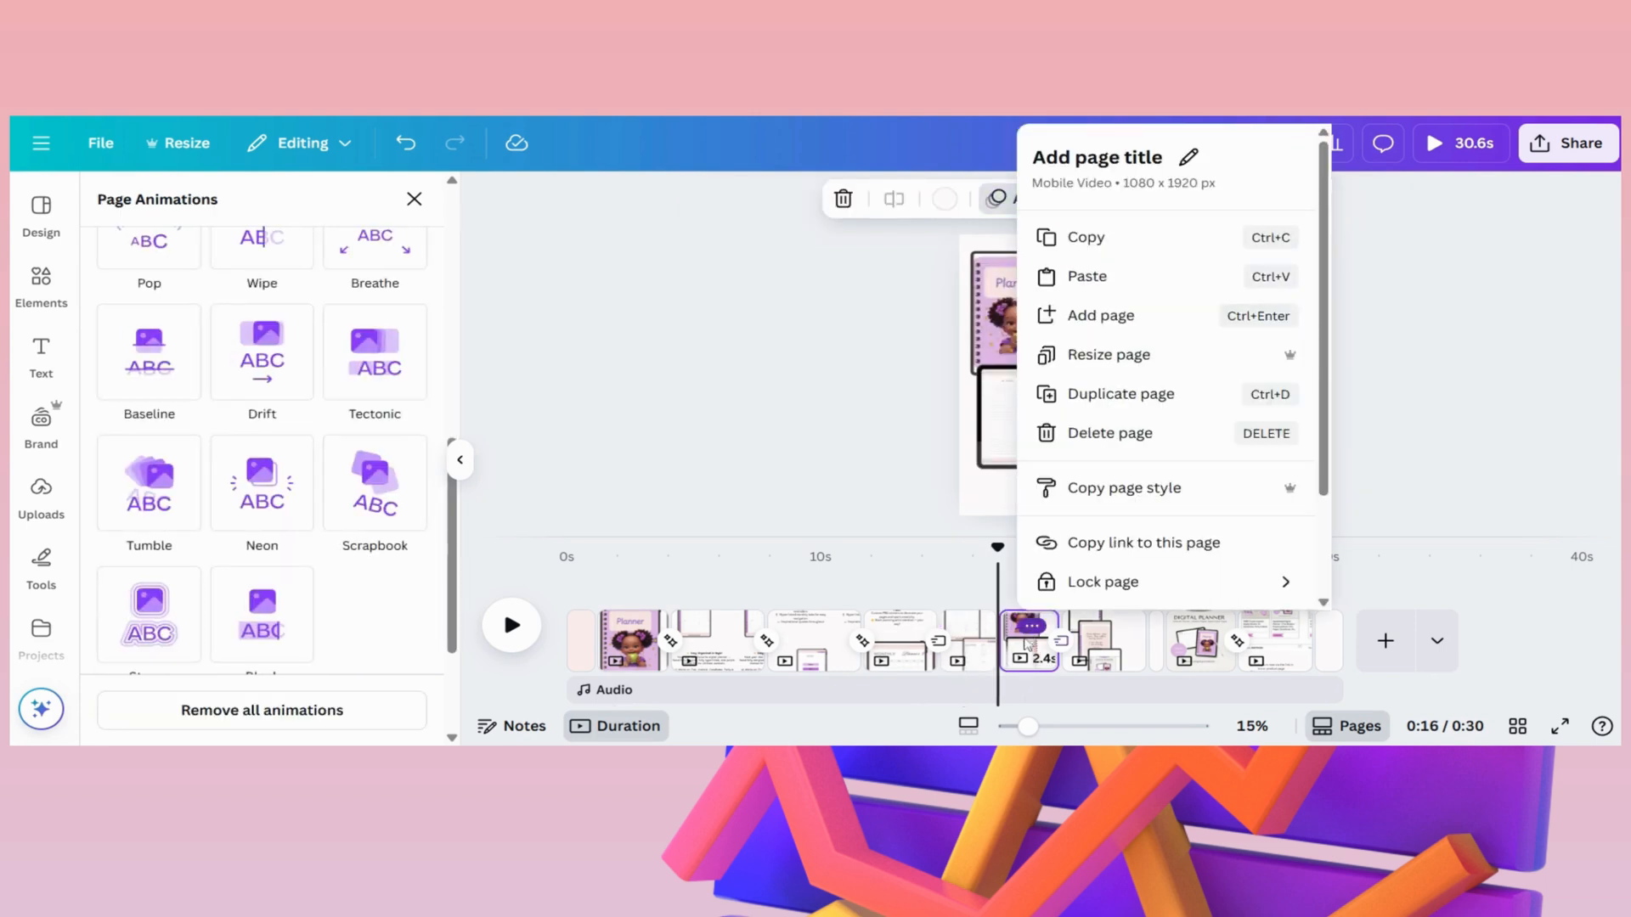
{"action": "left_click", "coordinate": [1025, 664]}
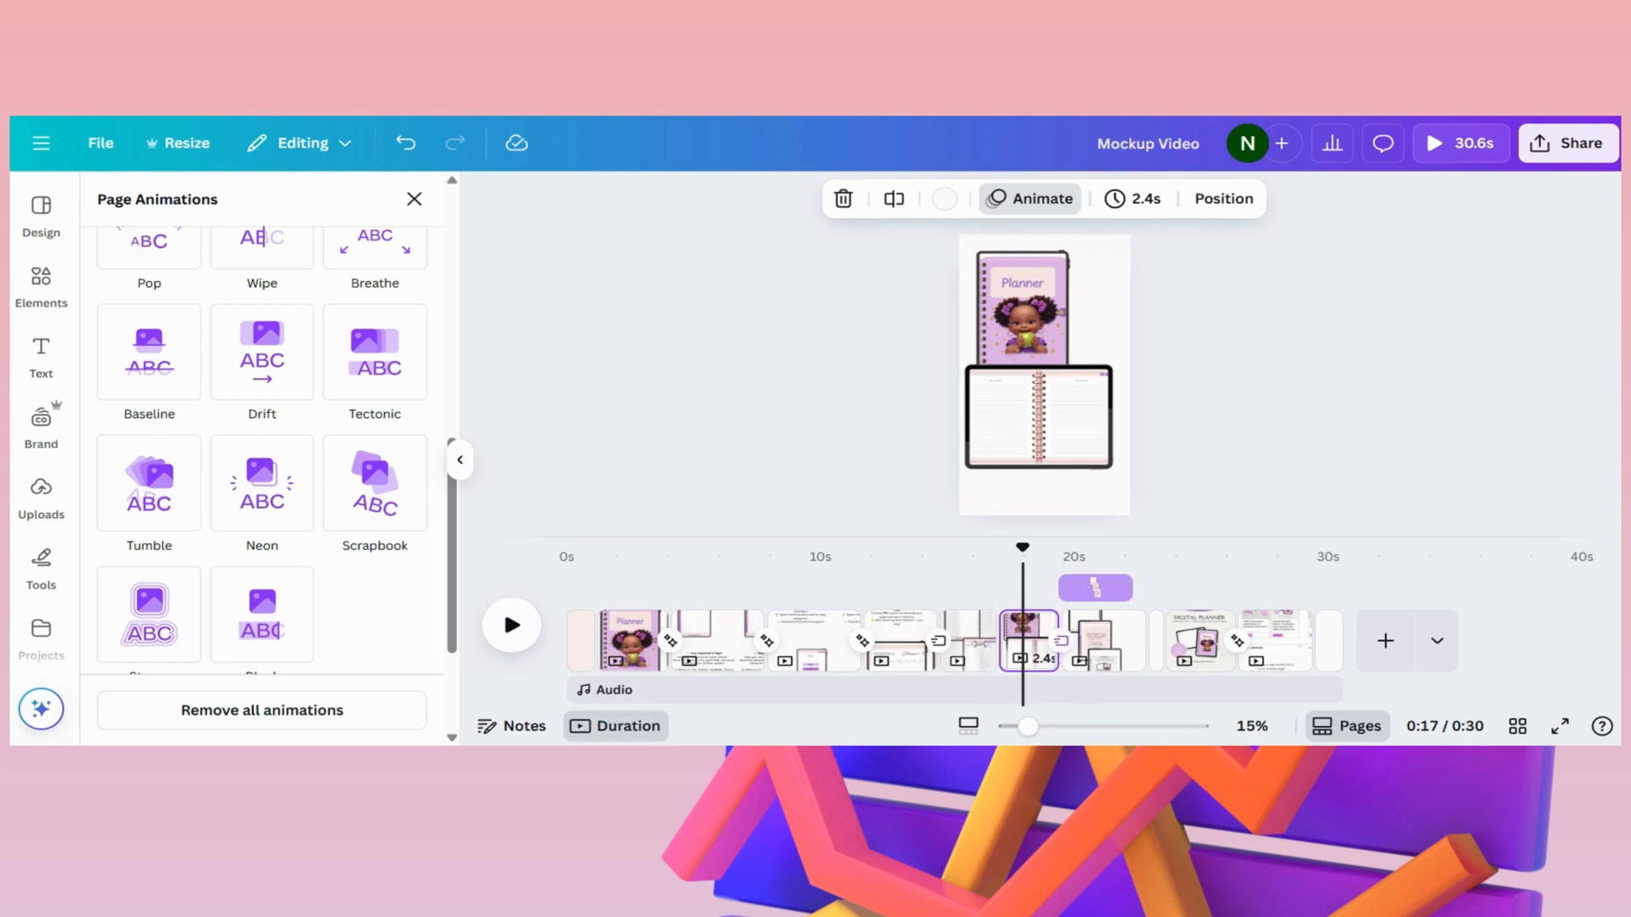
{"action": "left_click", "coordinate": [937, 643]}
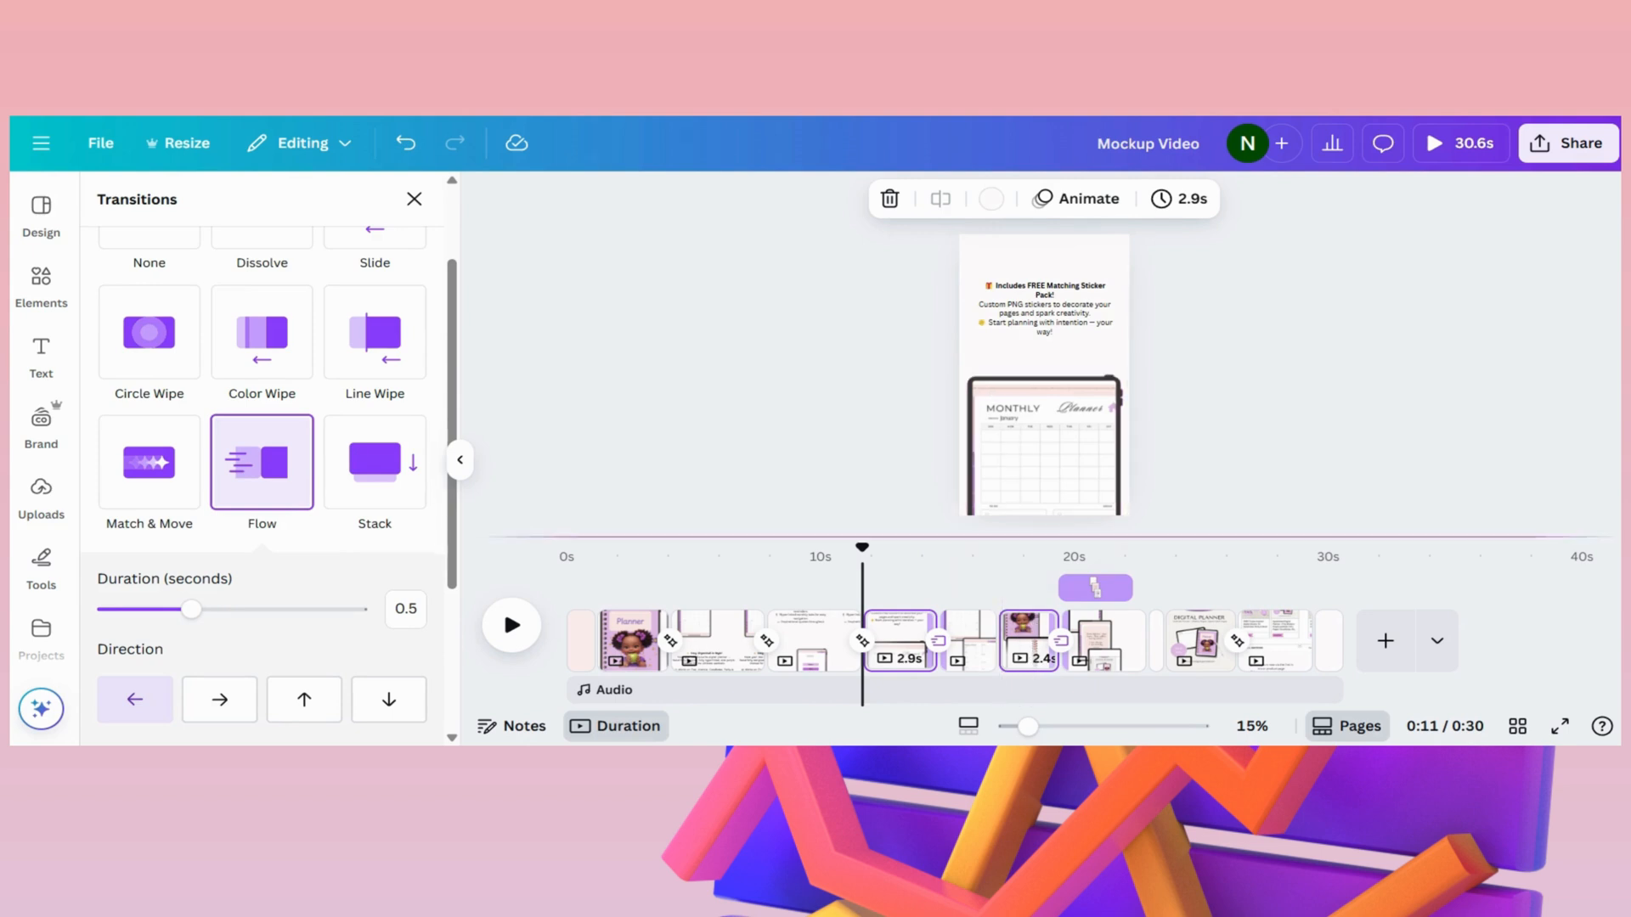
{"action": "left_click", "coordinate": [512, 626]}
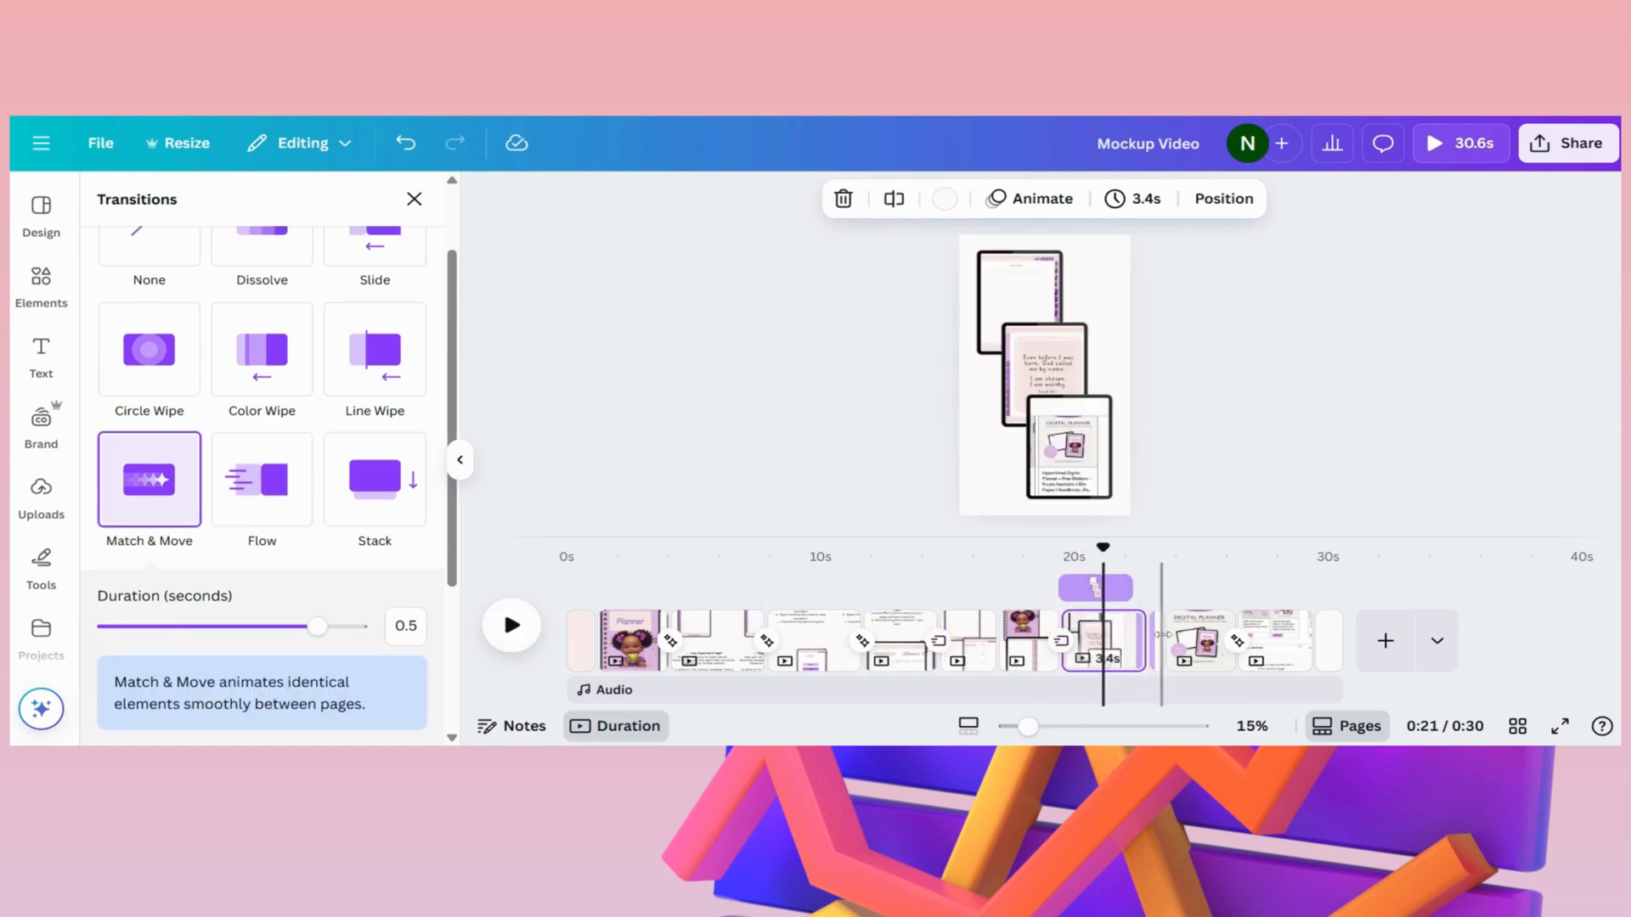
- Delete the short blank page between the three-iPad page and the "DIGITAL PLANNER" page
{"action": "left_click", "coordinate": [1162, 641]}
{"action": "right_click", "coordinate": [1155, 641]}
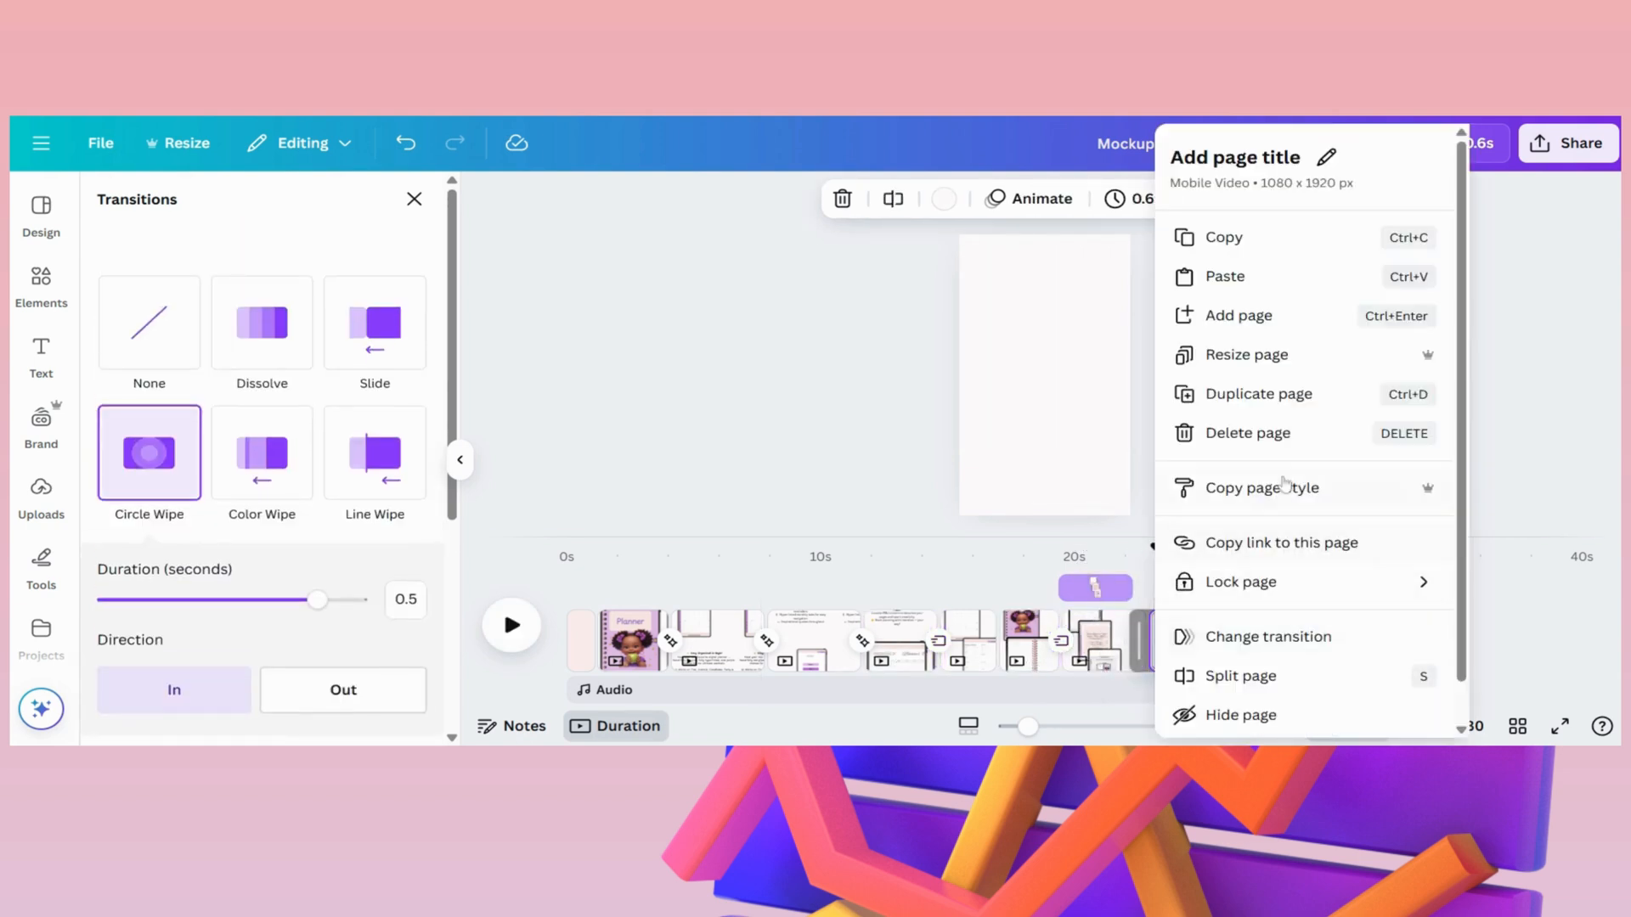
{"action": "left_click", "coordinate": [1247, 433]}
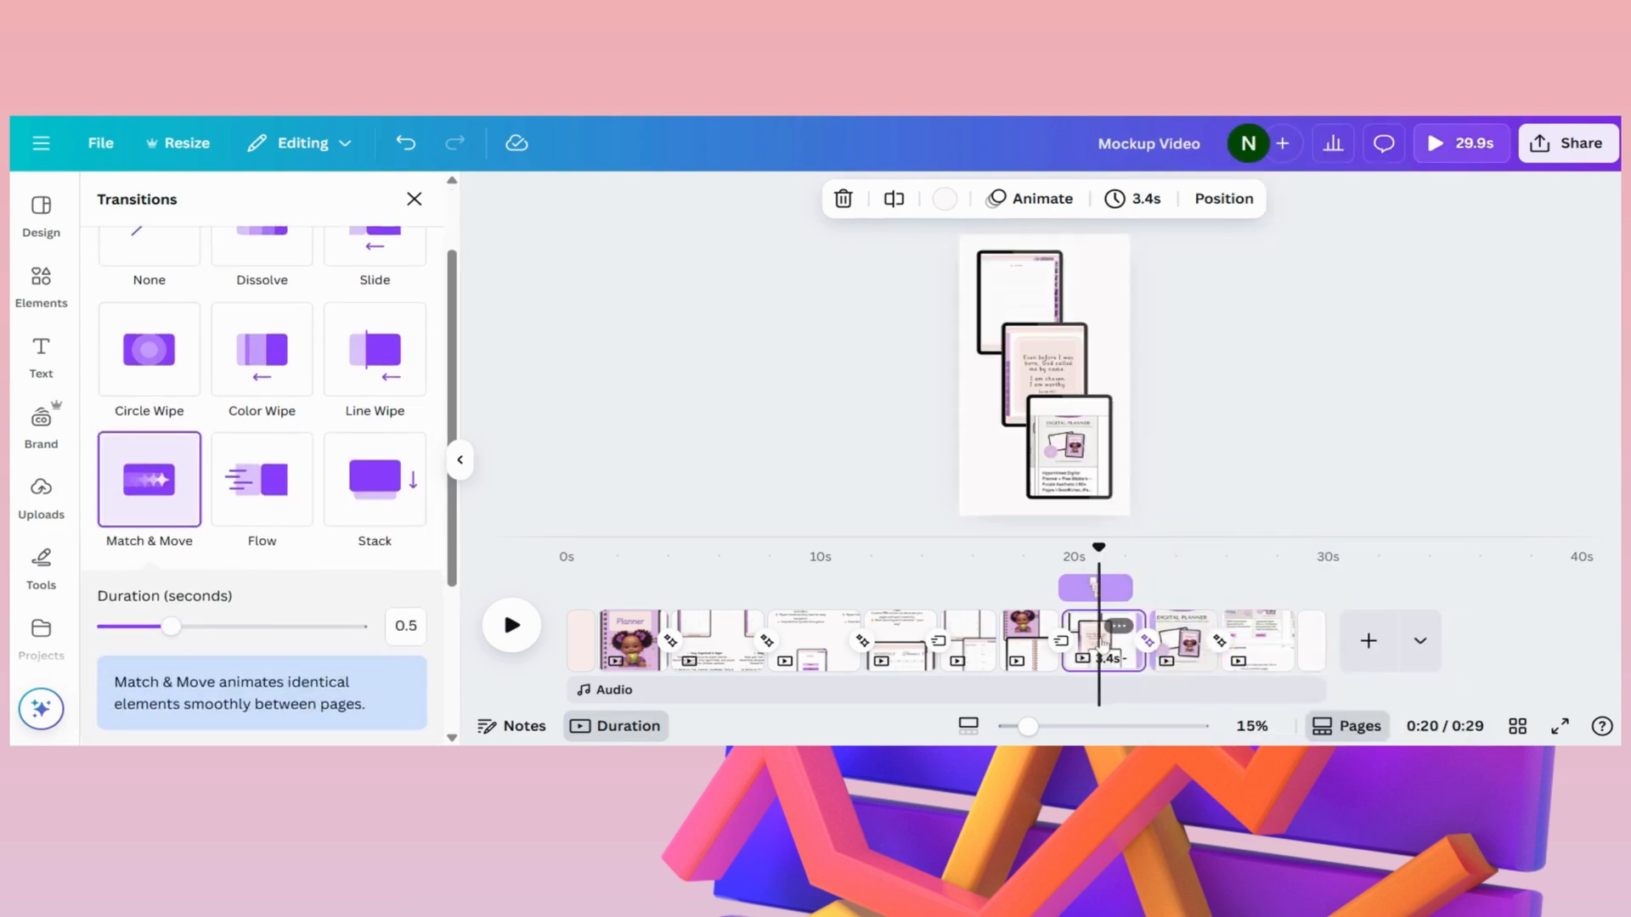
- Apply the Blur element animation to the middle iPad frame in the group of three
{"action": "left_click", "coordinate": [1048, 414]}
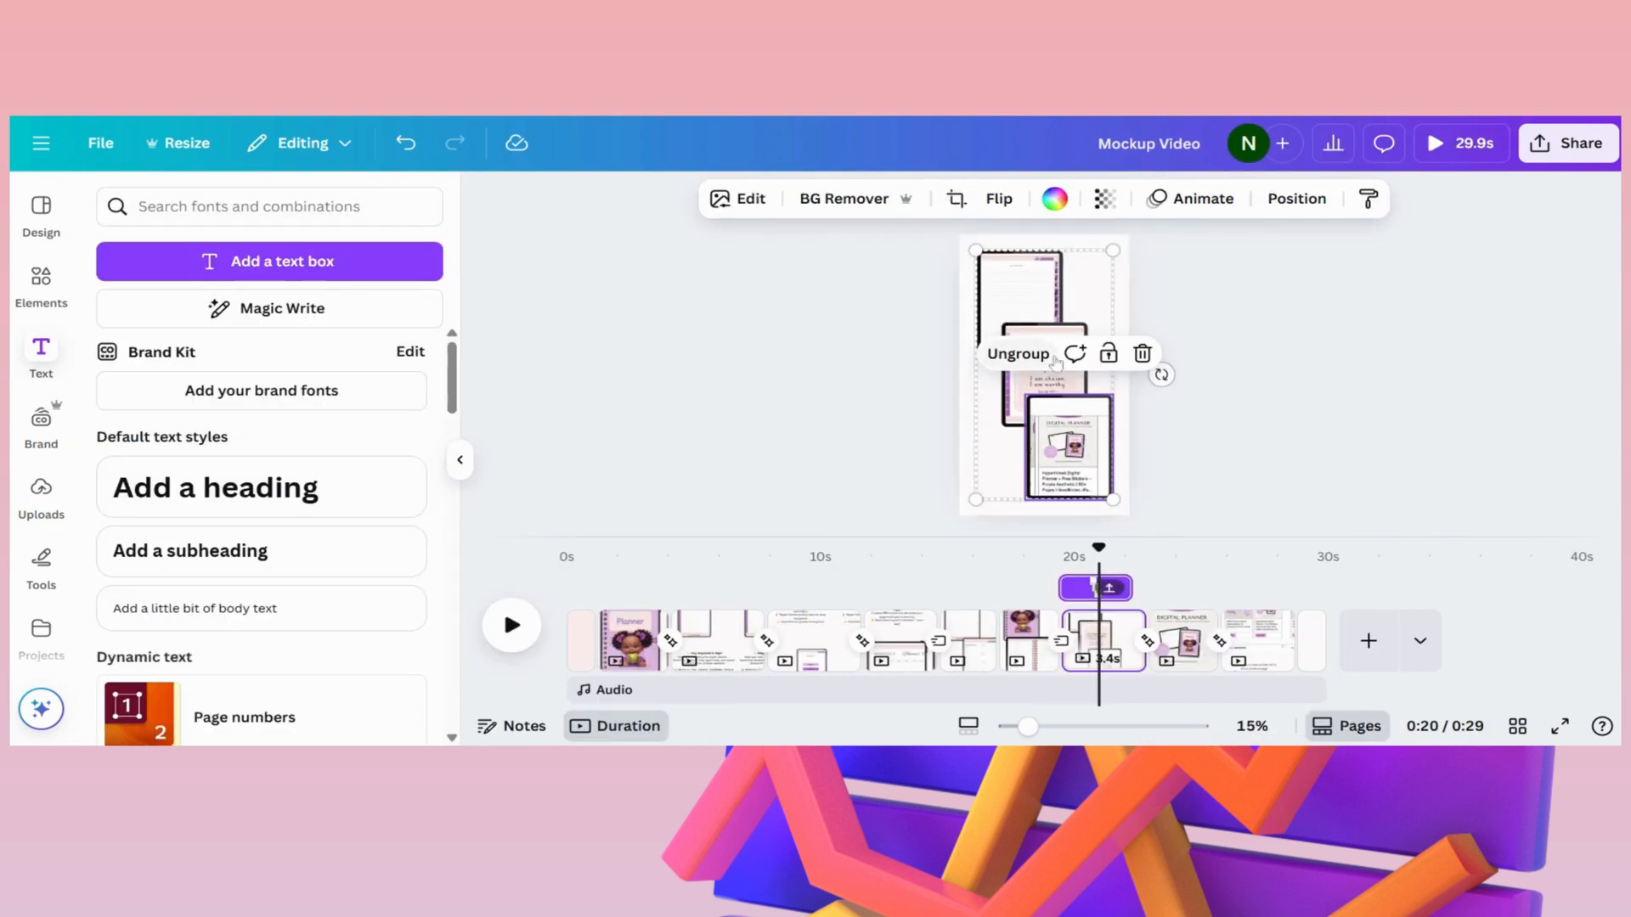
{"action": "left_click", "coordinate": [1193, 198]}
{"action": "scroll", "coordinate": [208, 510], "scroll_direction": "down", "scroll_amount": 1}
{"action": "scroll", "coordinate": [201, 492], "scroll_direction": "up", "scroll_amount": 1}
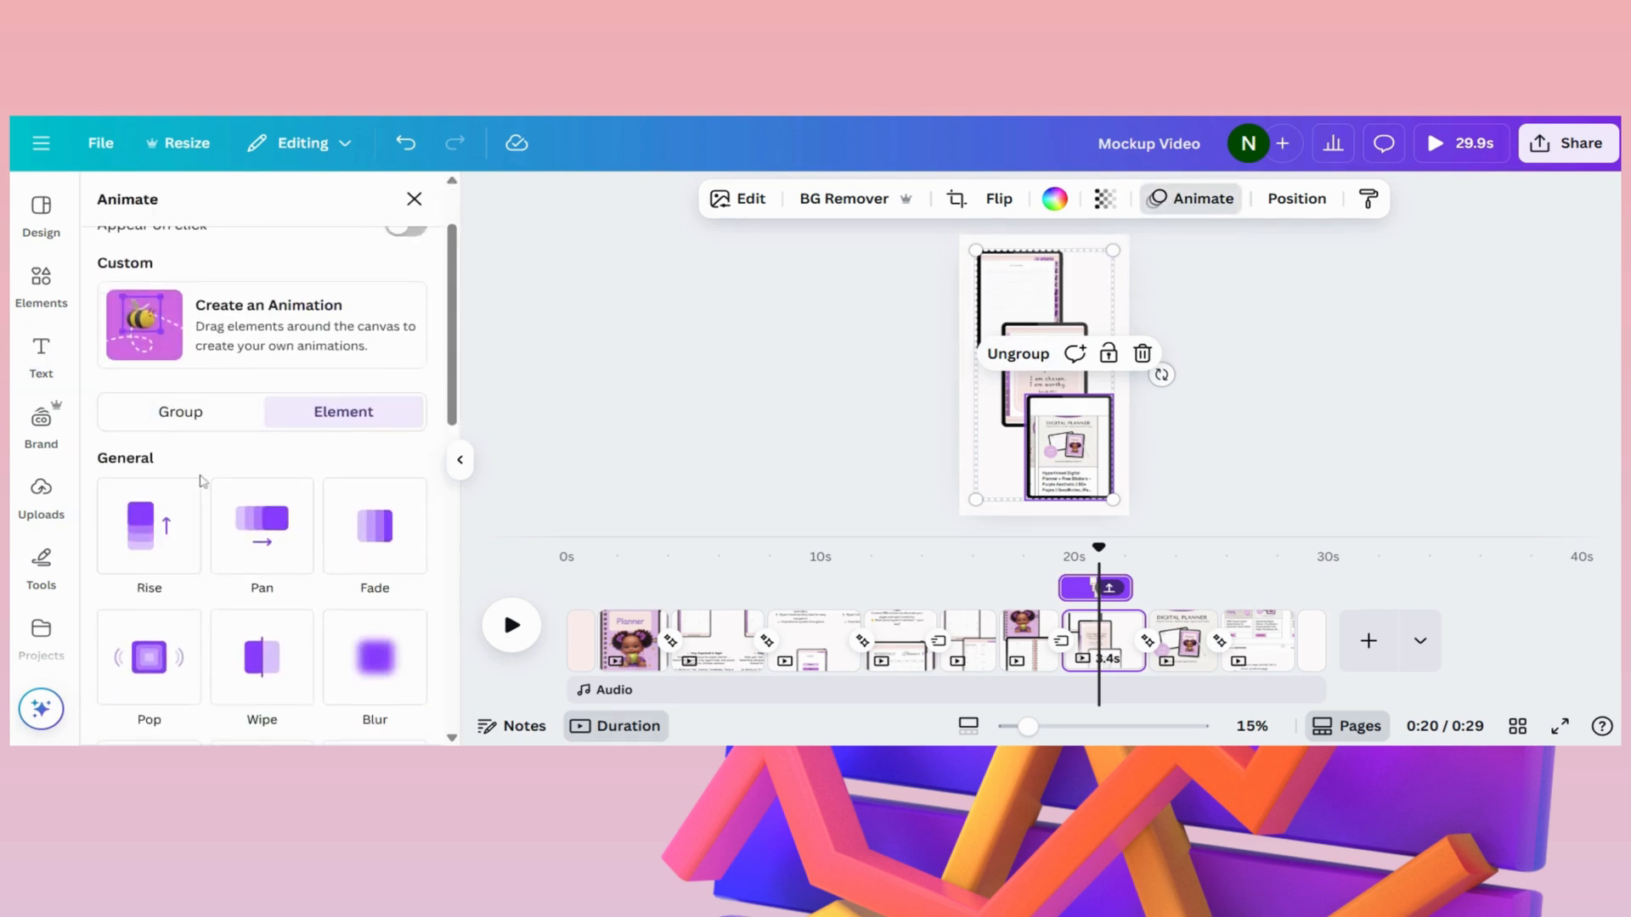
{"action": "left_click", "coordinate": [1061, 379]}
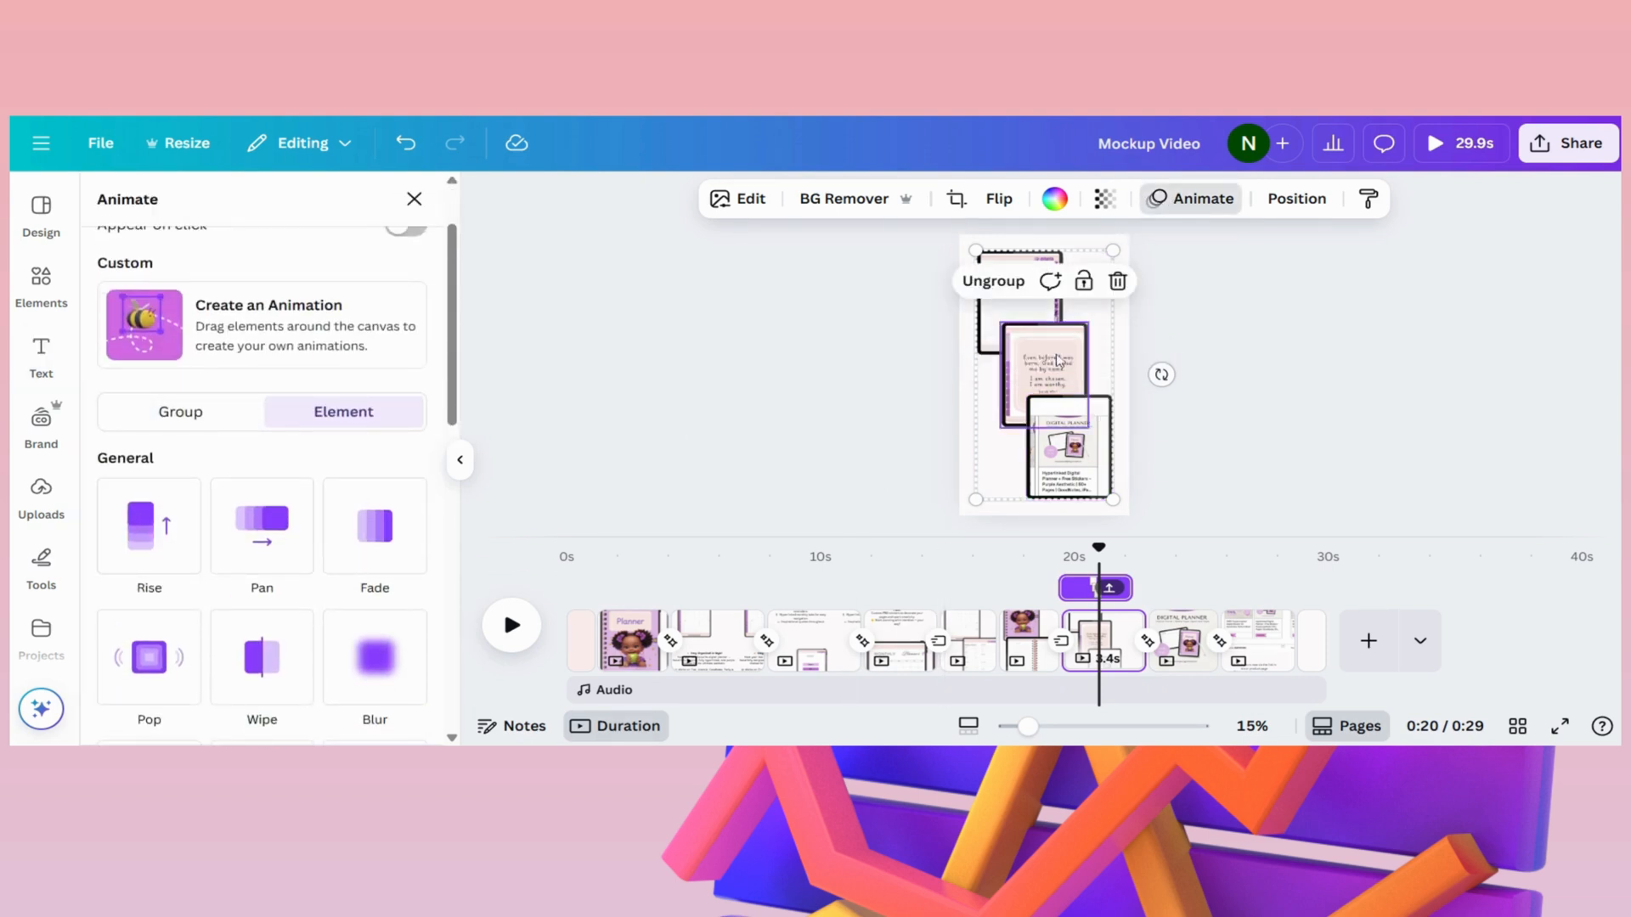
{"action": "left_click", "coordinate": [390, 664]}
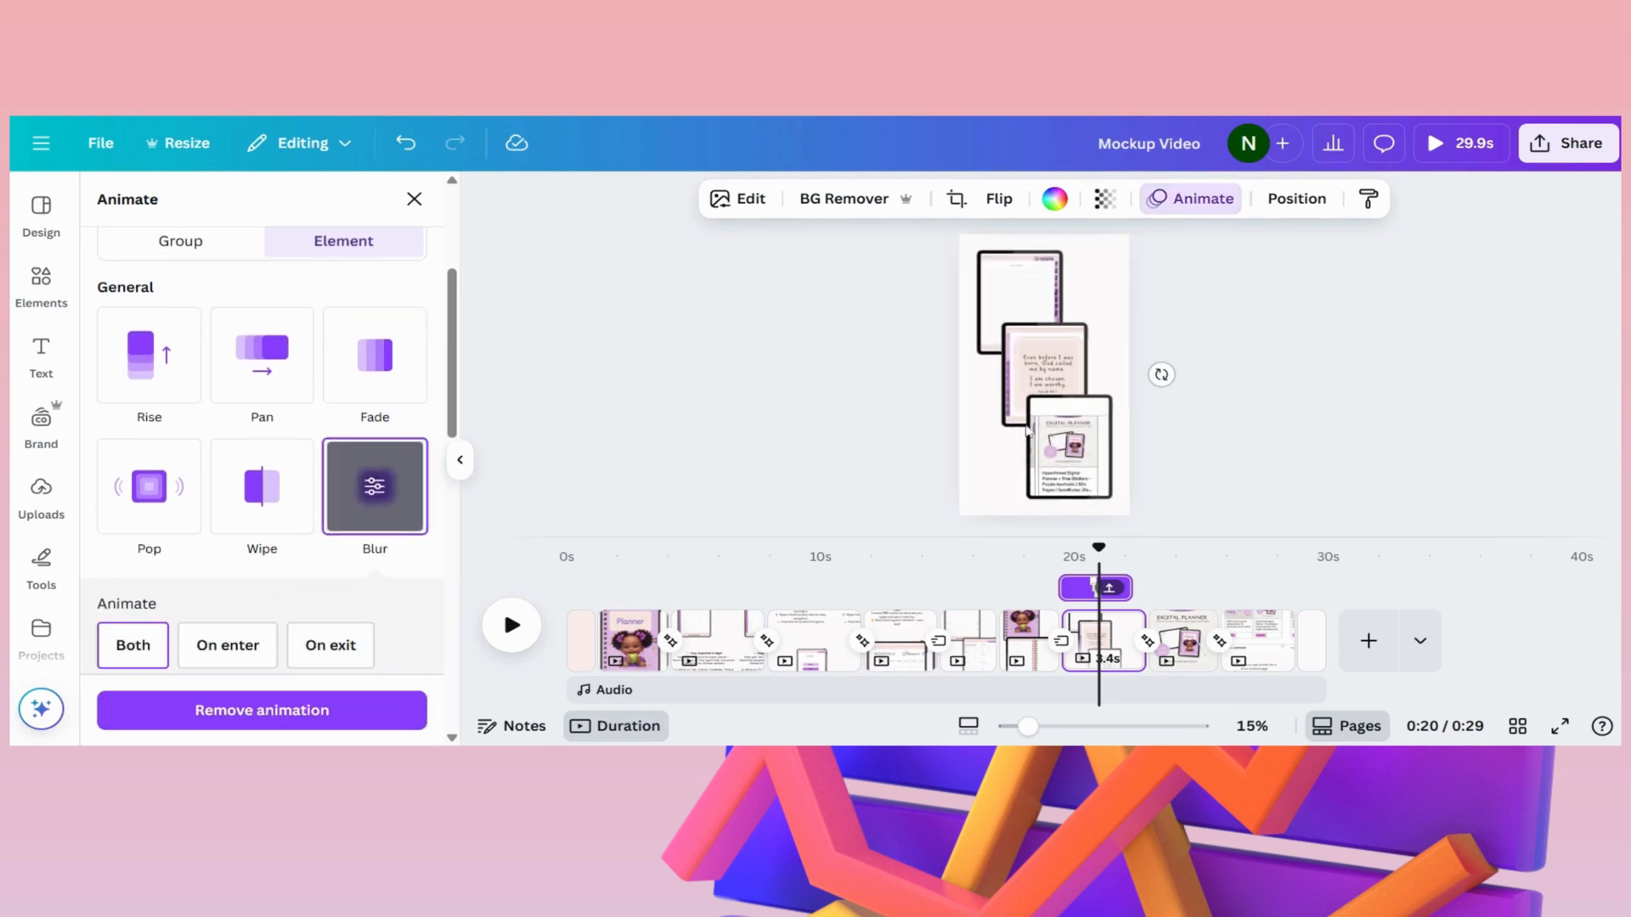
- Replay the video from the planner cover and notebook page into the three-iPad page and the "DIGITAL PLANNER" page
{"action": "left_click_drag", "start_coordinate": [1113, 553], "coordinate": [1069, 554]}
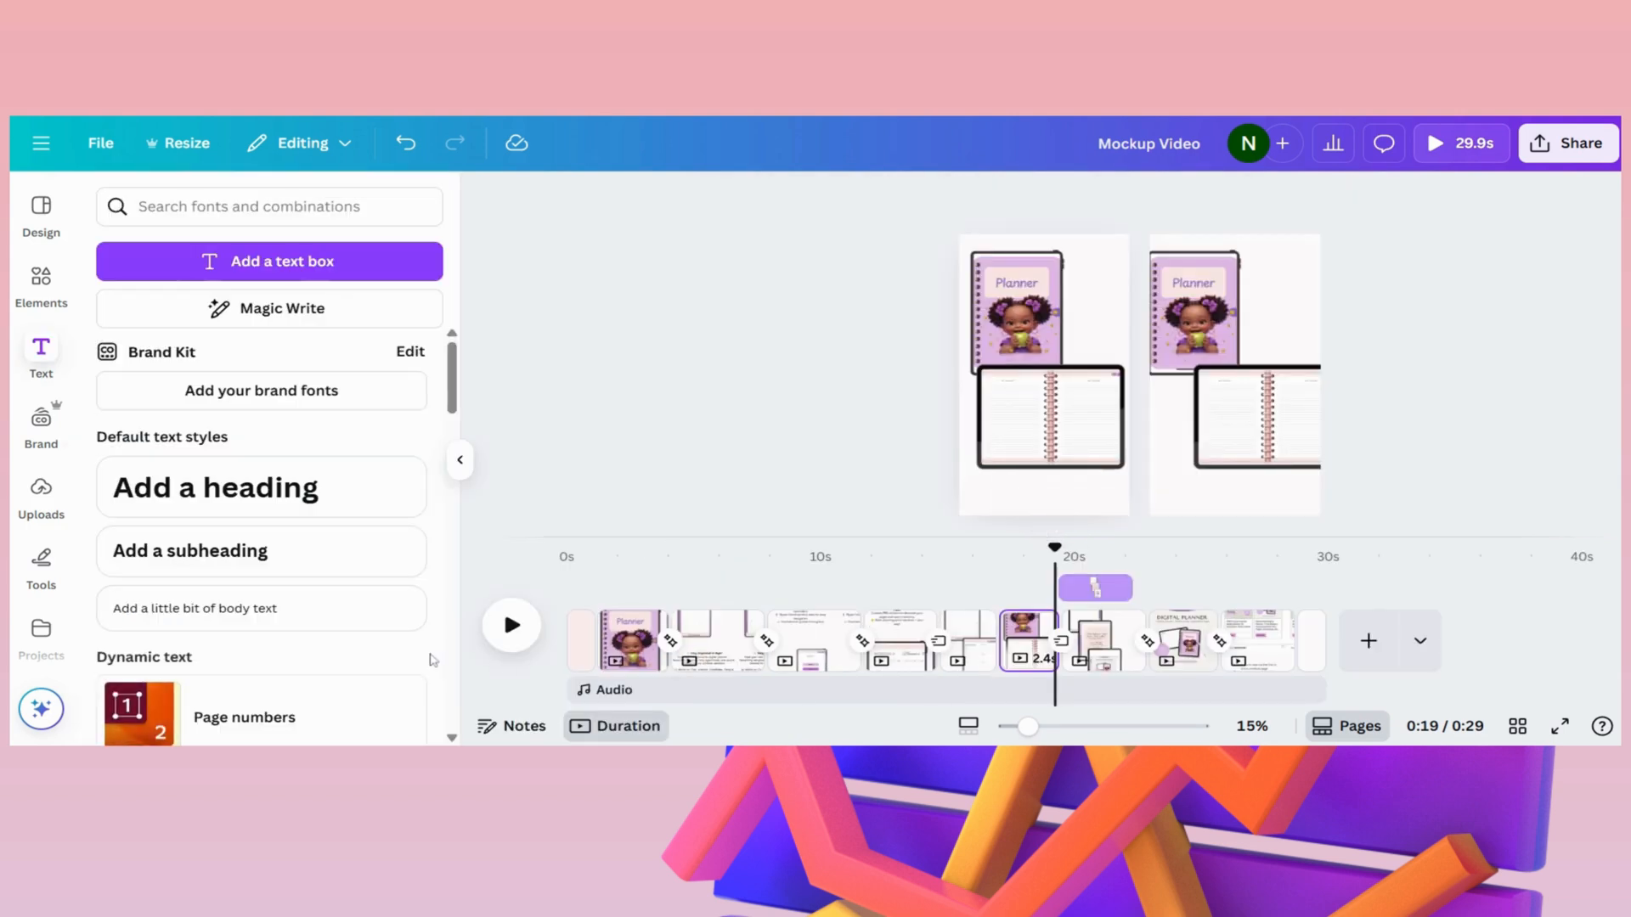
{"action": "left_click", "coordinate": [512, 626]}
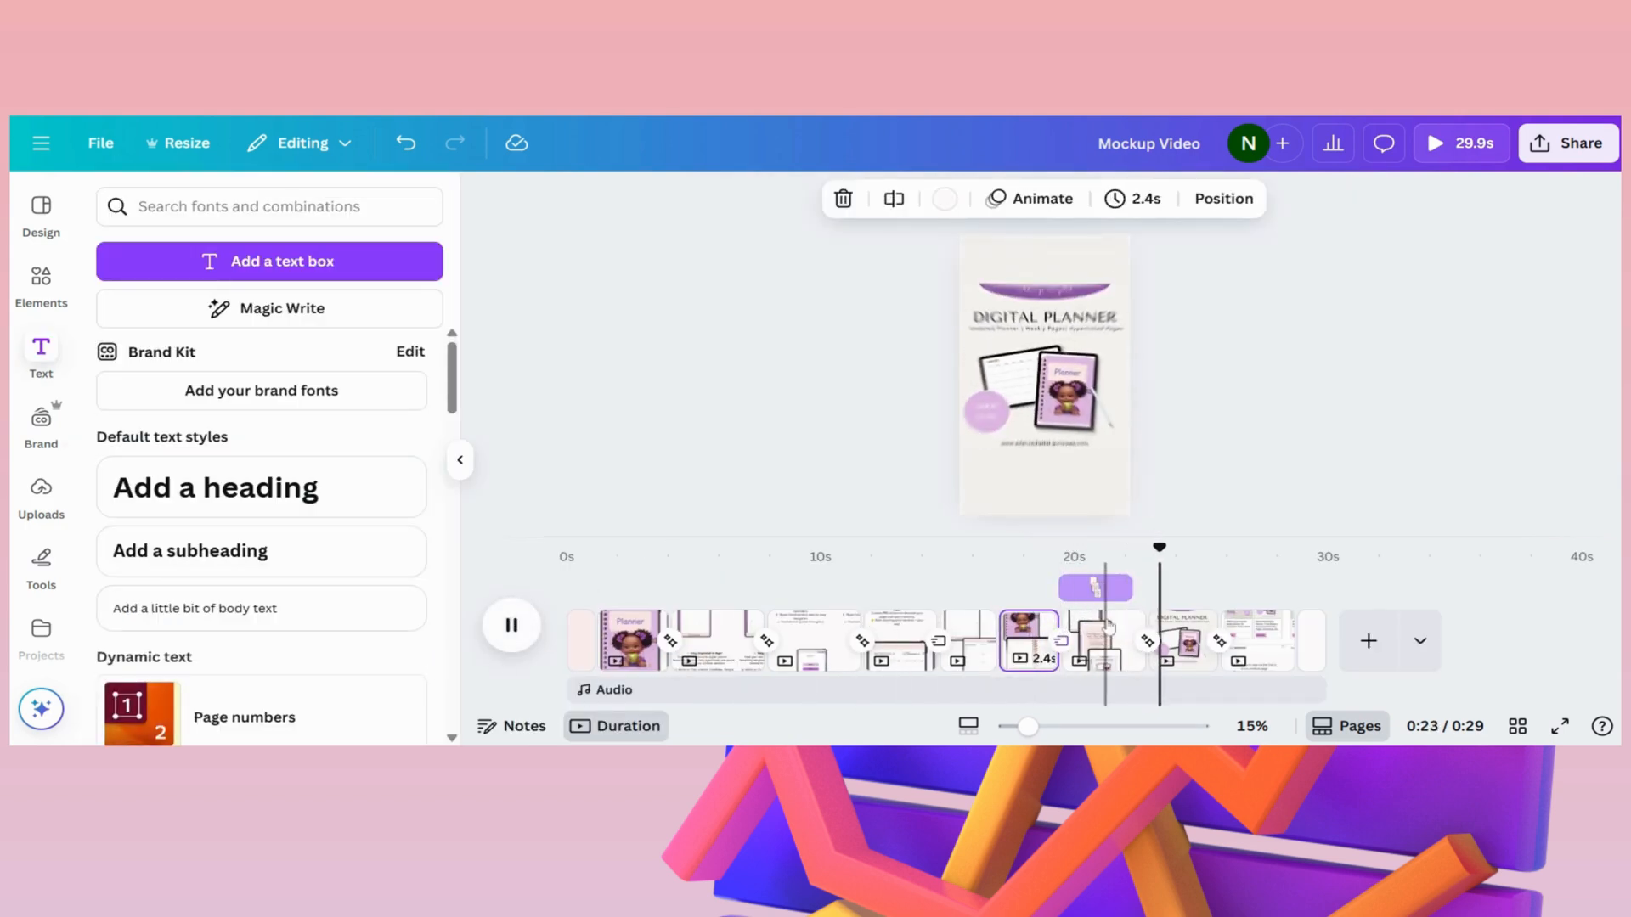
{"action": "left_click", "coordinate": [1034, 599]}
{"action": "left_click", "coordinate": [511, 626]}
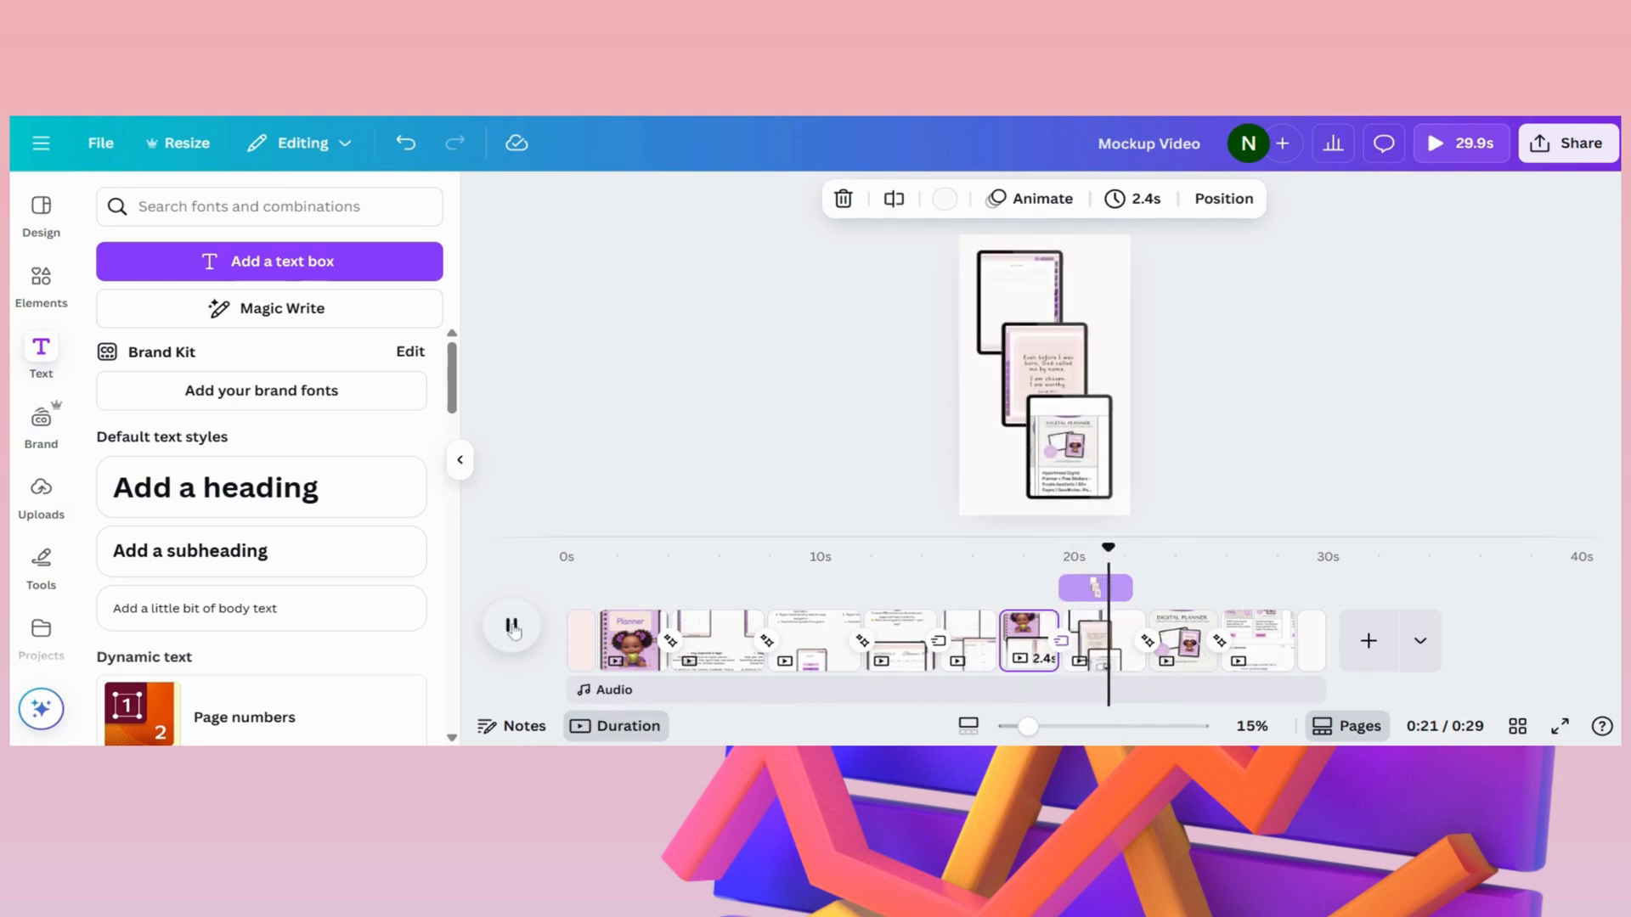
- Set the speed of the "DIGITAL PLANNER" image's Shake Zoom animation to about a third of the speed range
{"action": "left_click", "coordinate": [1185, 643]}
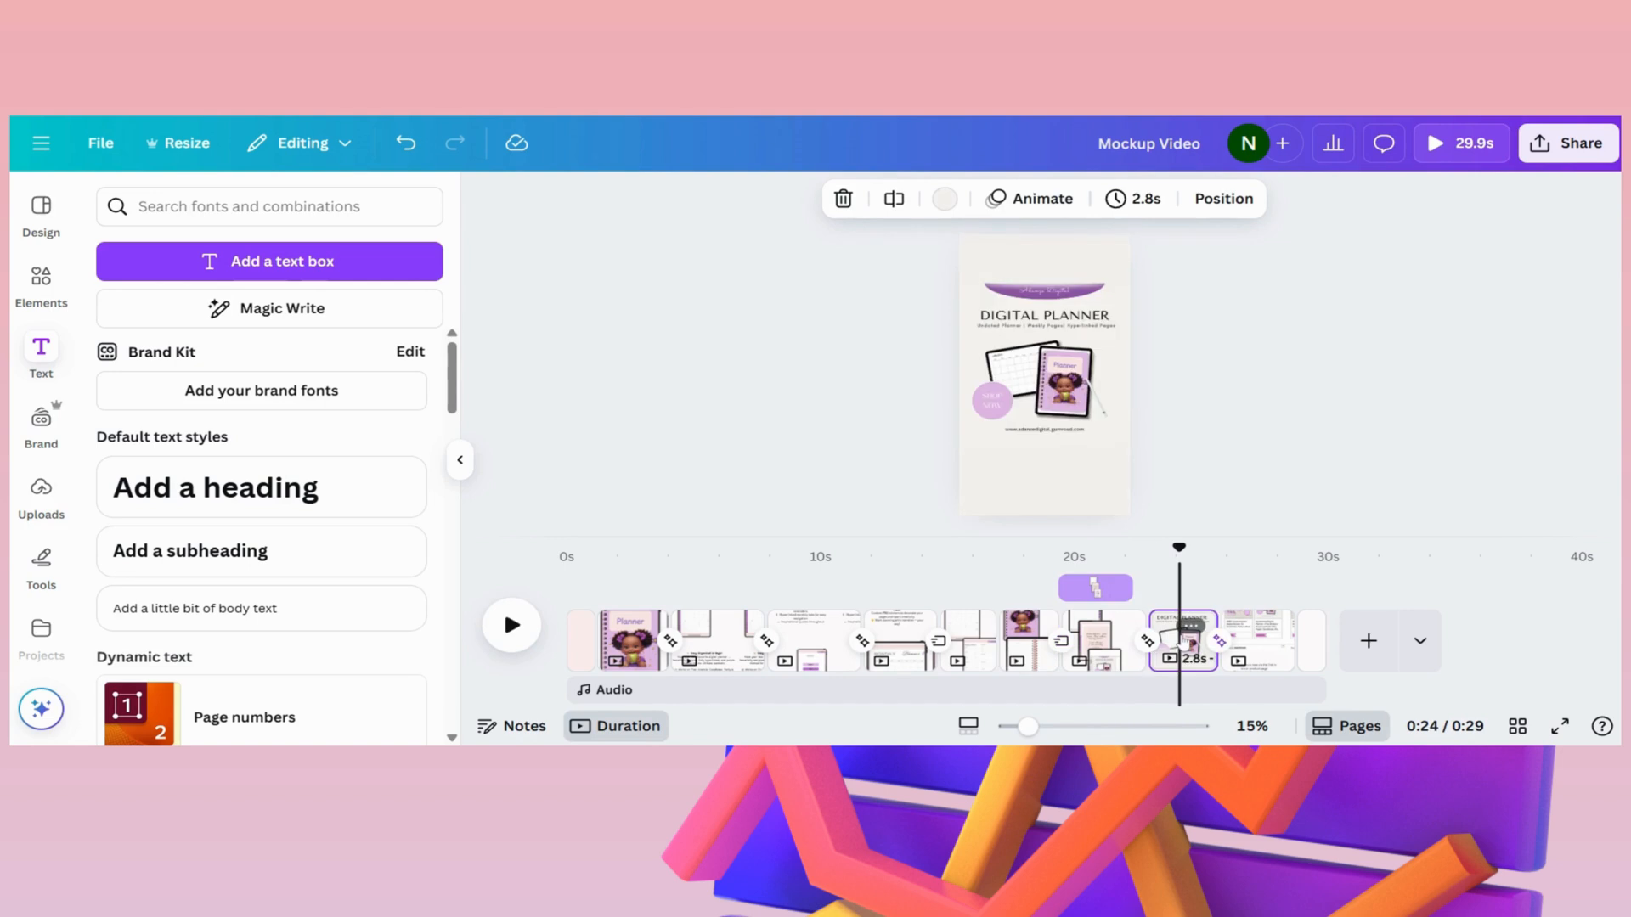
{"action": "left_click_drag", "start_coordinate": [1180, 551], "coordinate": [1157, 557]}
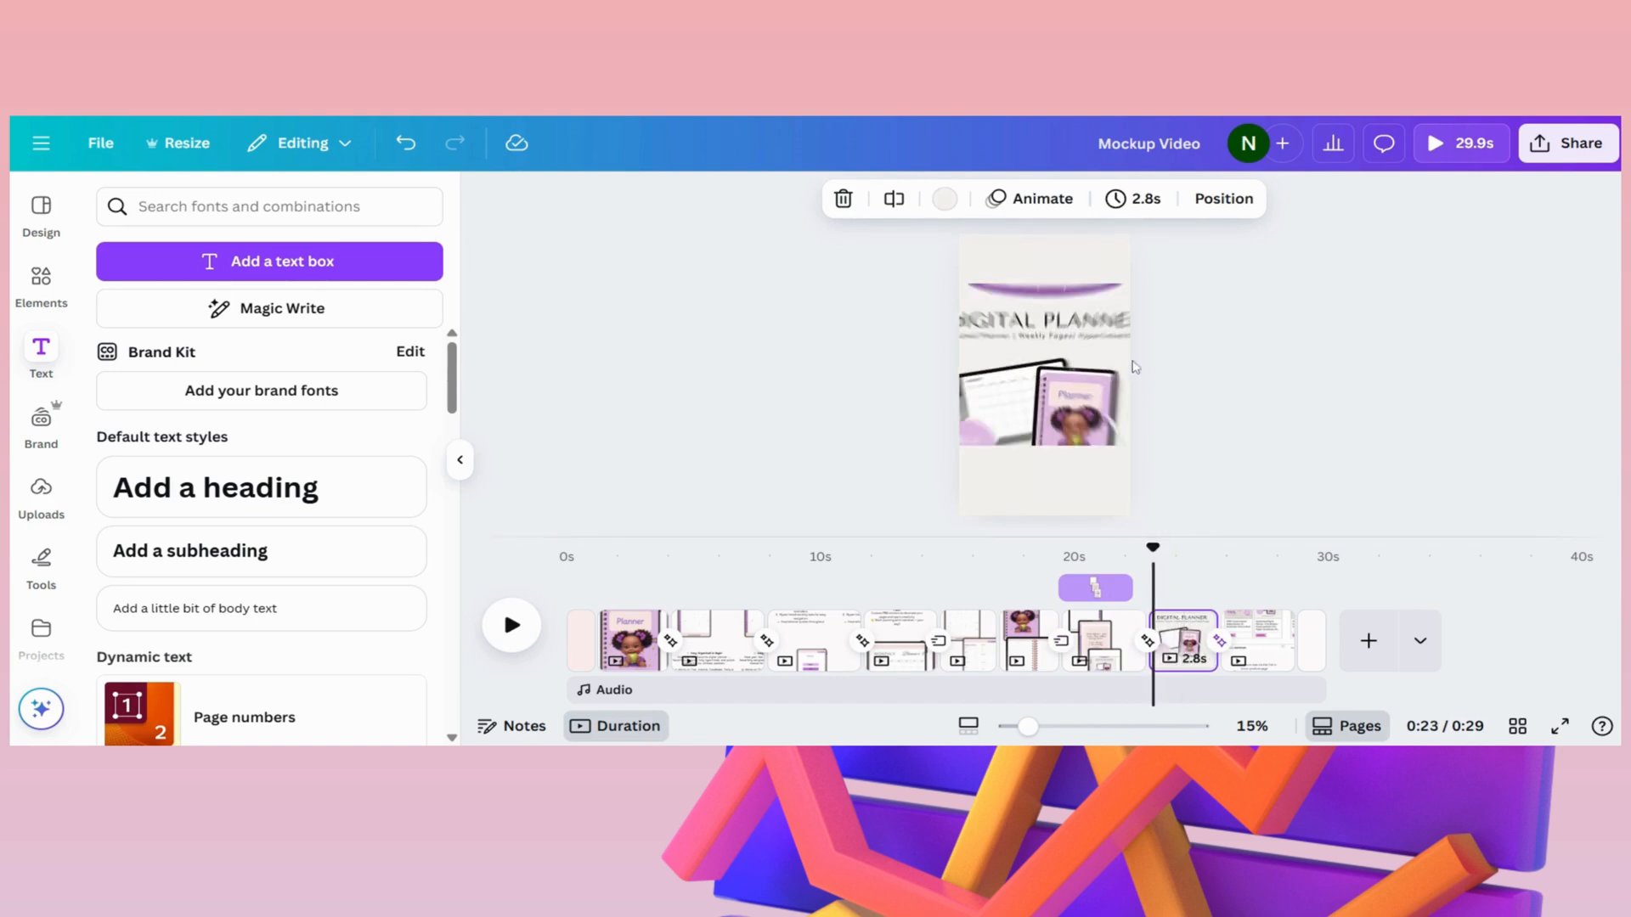
{"action": "left_click", "coordinate": [1191, 628]}
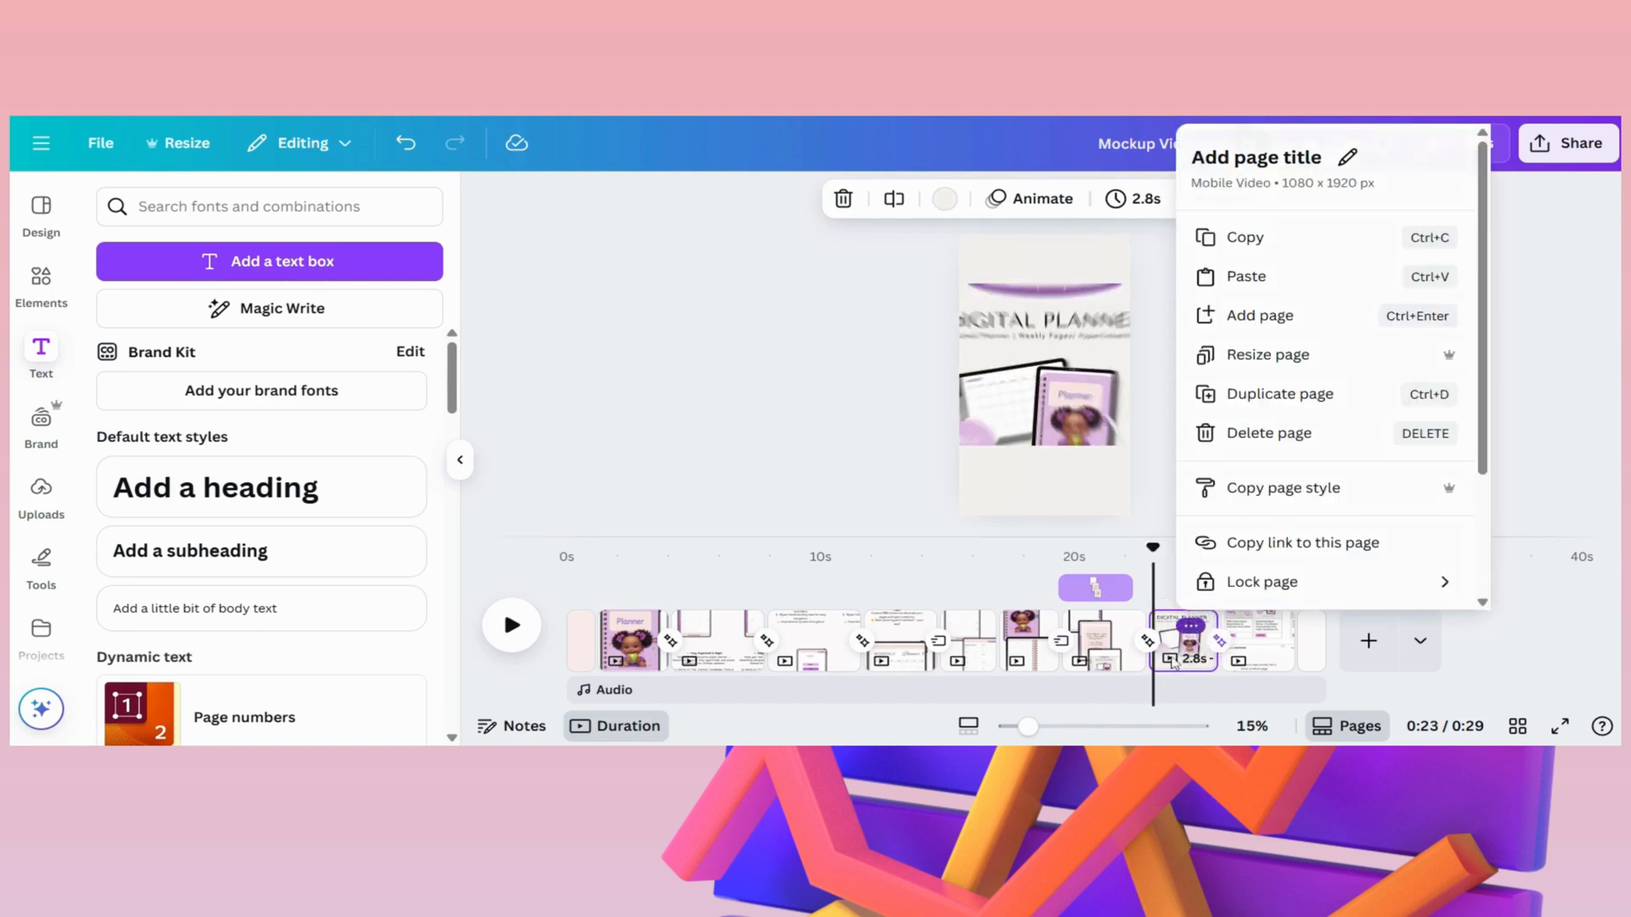
{"action": "left_click", "coordinate": [1173, 662]}
{"action": "left_click", "coordinate": [1035, 384]}
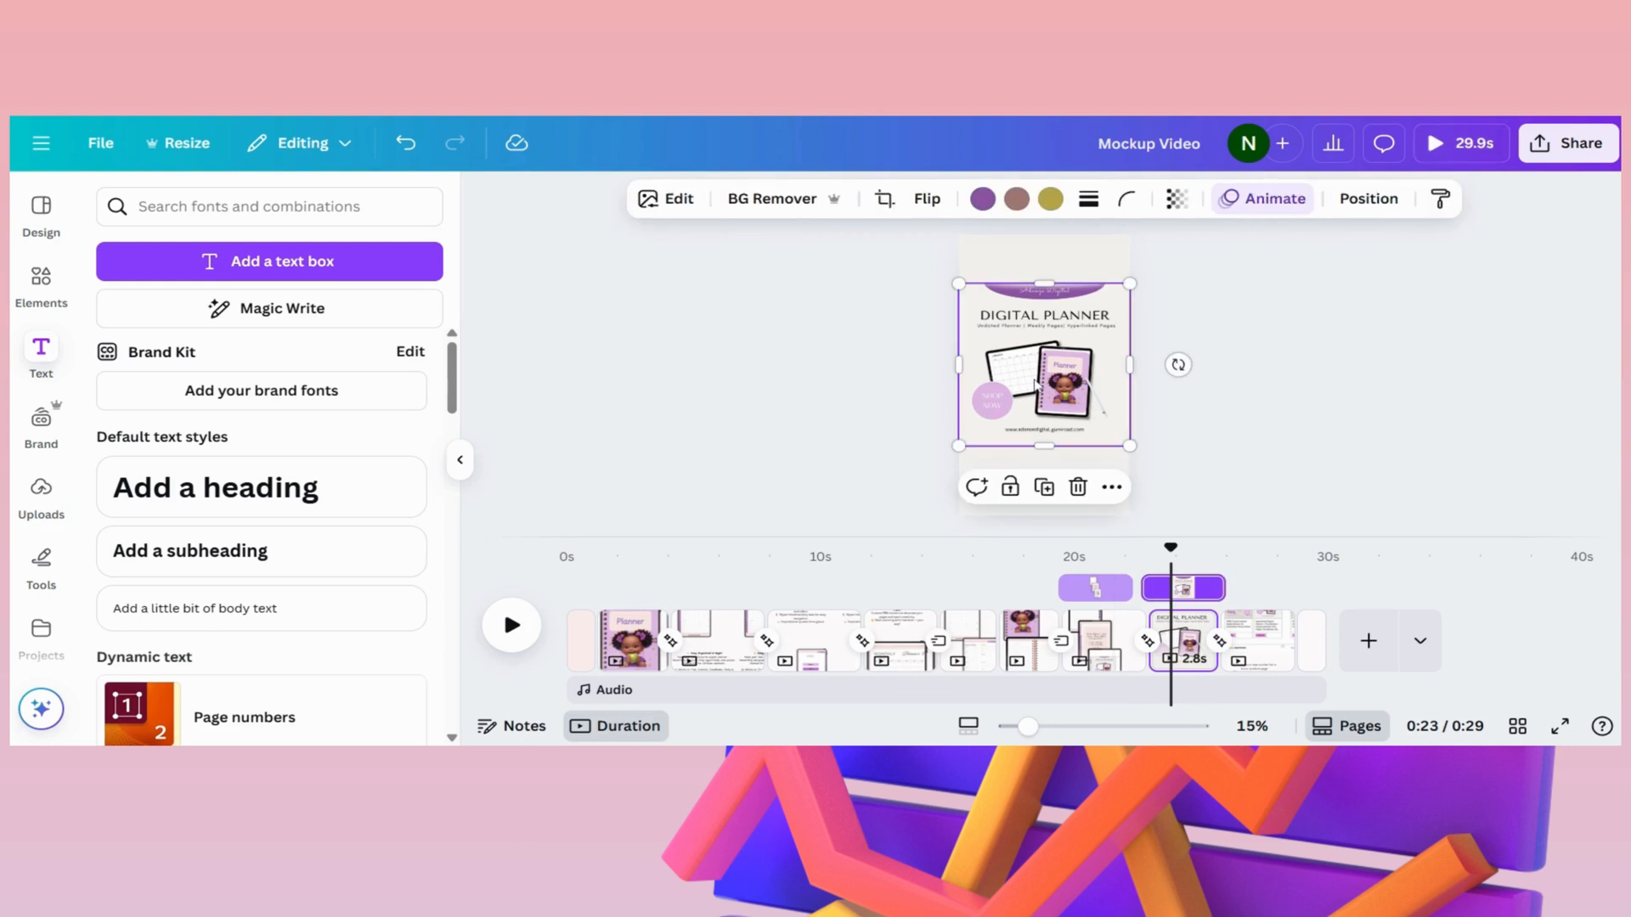
{"action": "left_click", "coordinate": [1274, 199]}
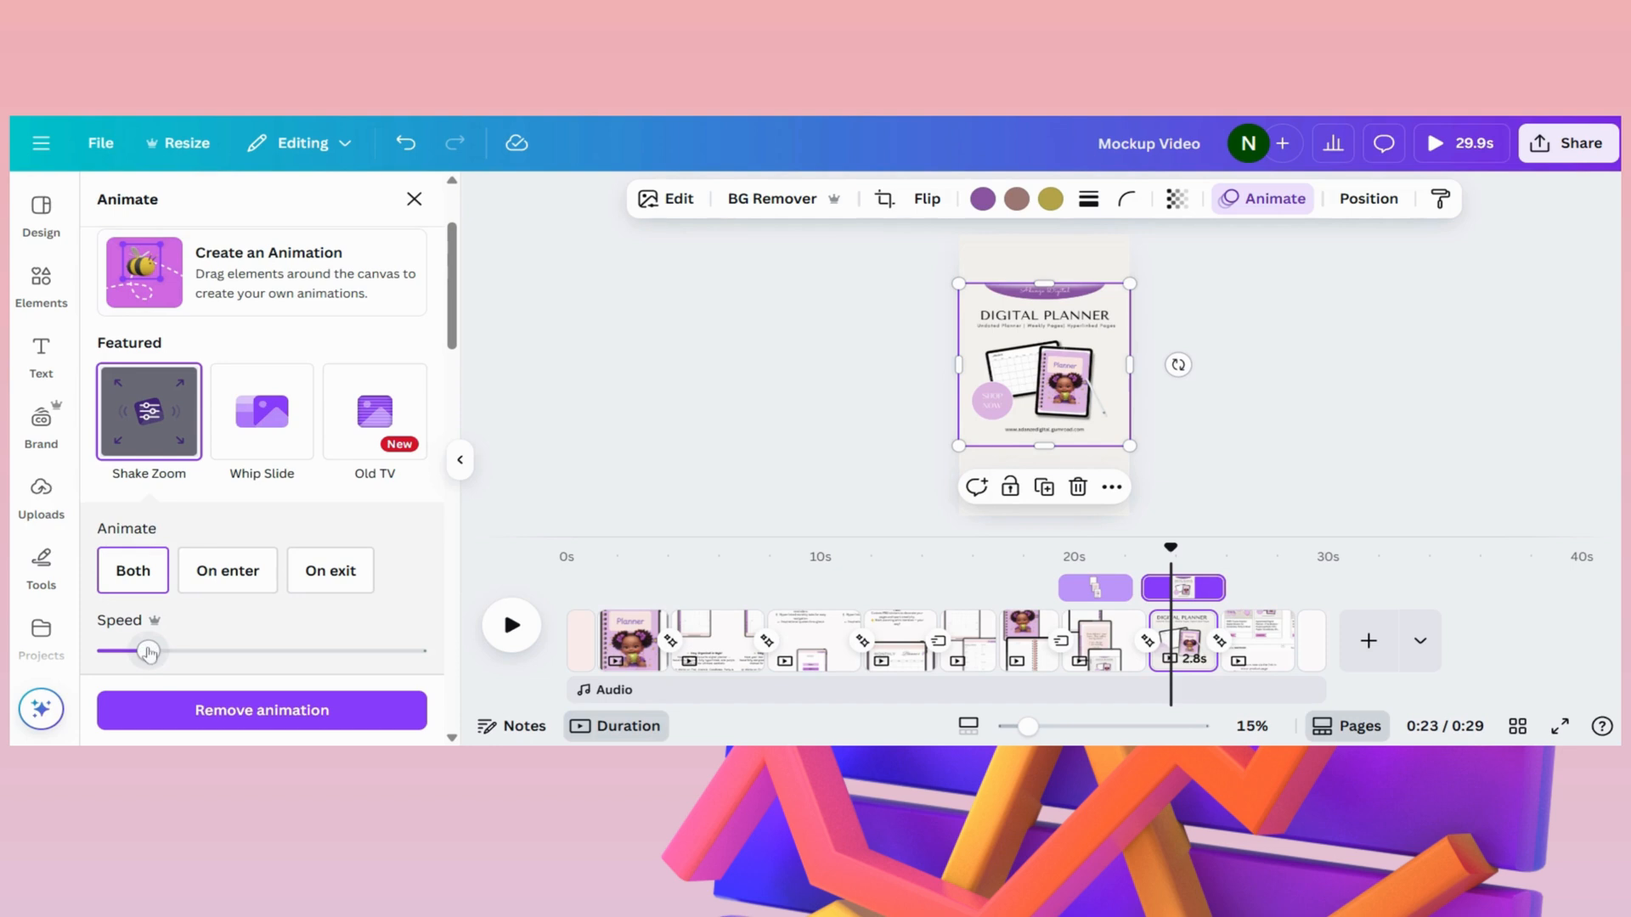
{"action": "left_click_drag", "start_coordinate": [121, 651], "coordinate": [208, 654]}
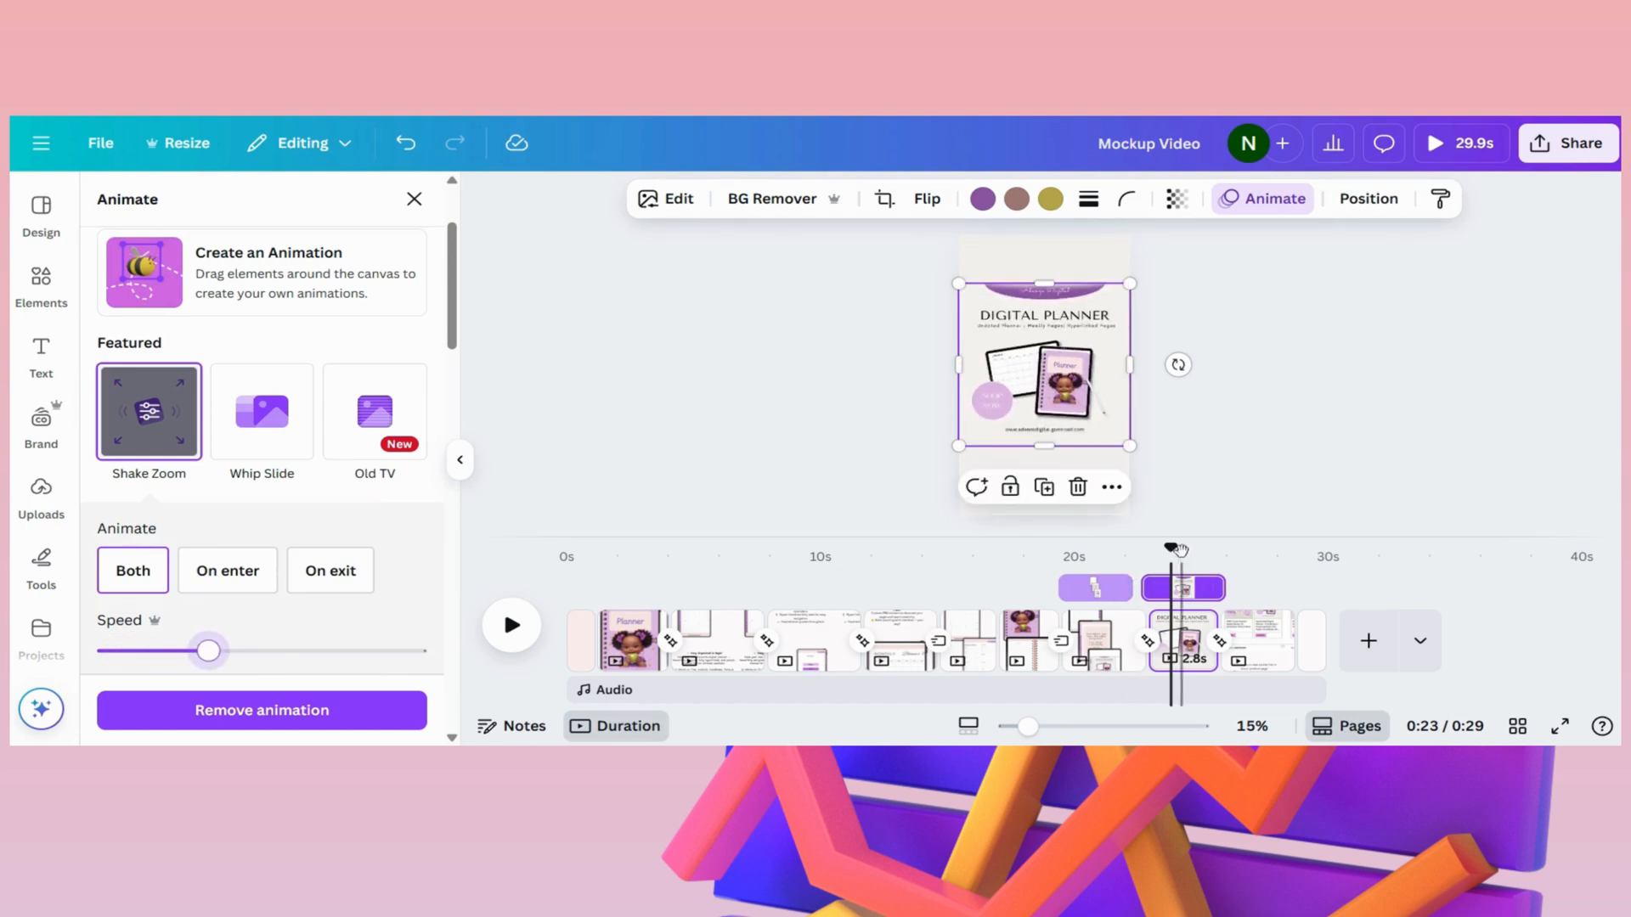
- Preview the "DIGITAL PLANNER" page's Shake Zoom animation several times and return to the three-iPad page
{"action": "left_click_drag", "start_coordinate": [1178, 550], "coordinate": [1152, 548]}
{"action": "left_click", "coordinate": [511, 626]}
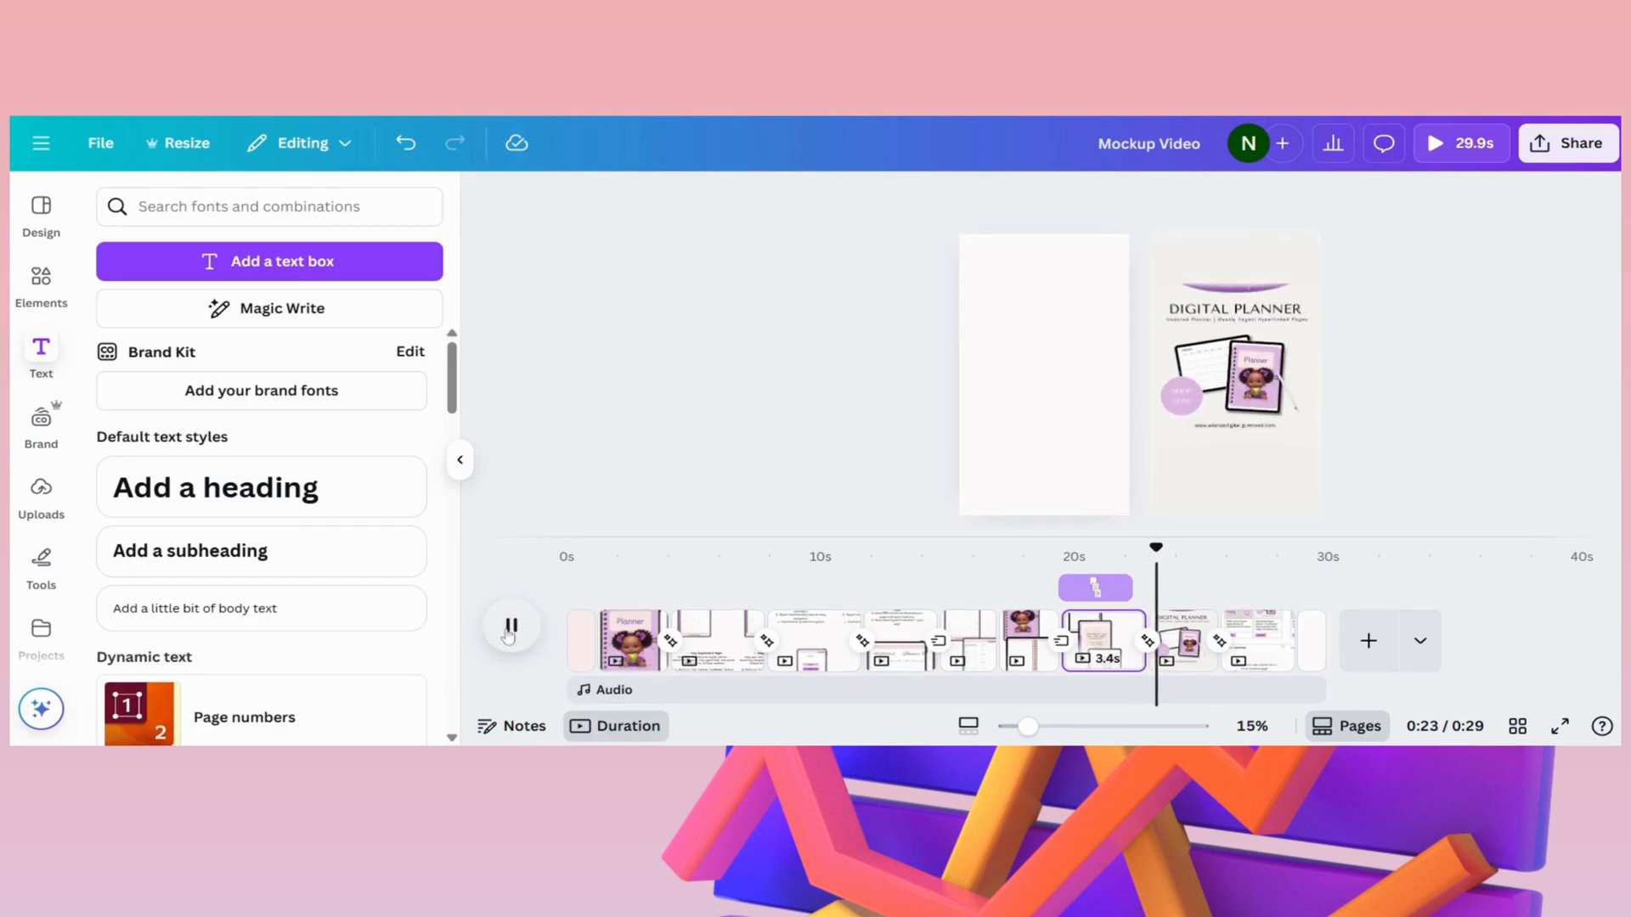
{"action": "left_click", "coordinate": [1177, 641]}
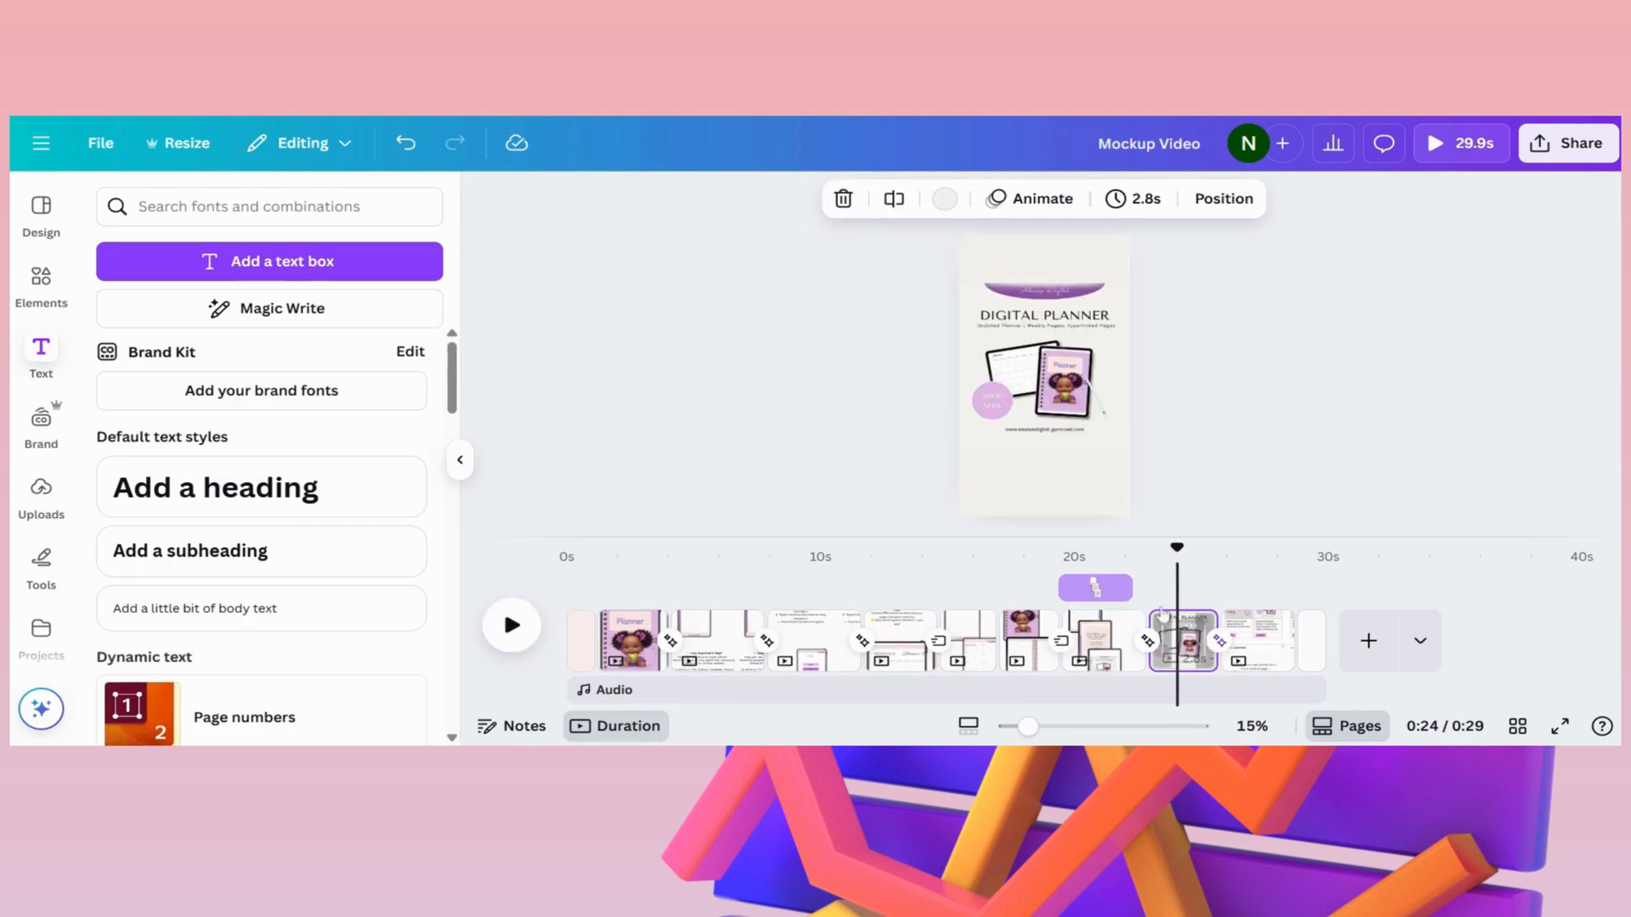
{"action": "left_click_drag", "start_coordinate": [1176, 641], "coordinate": [1164, 641]}
{"action": "left_click", "coordinate": [508, 643]}
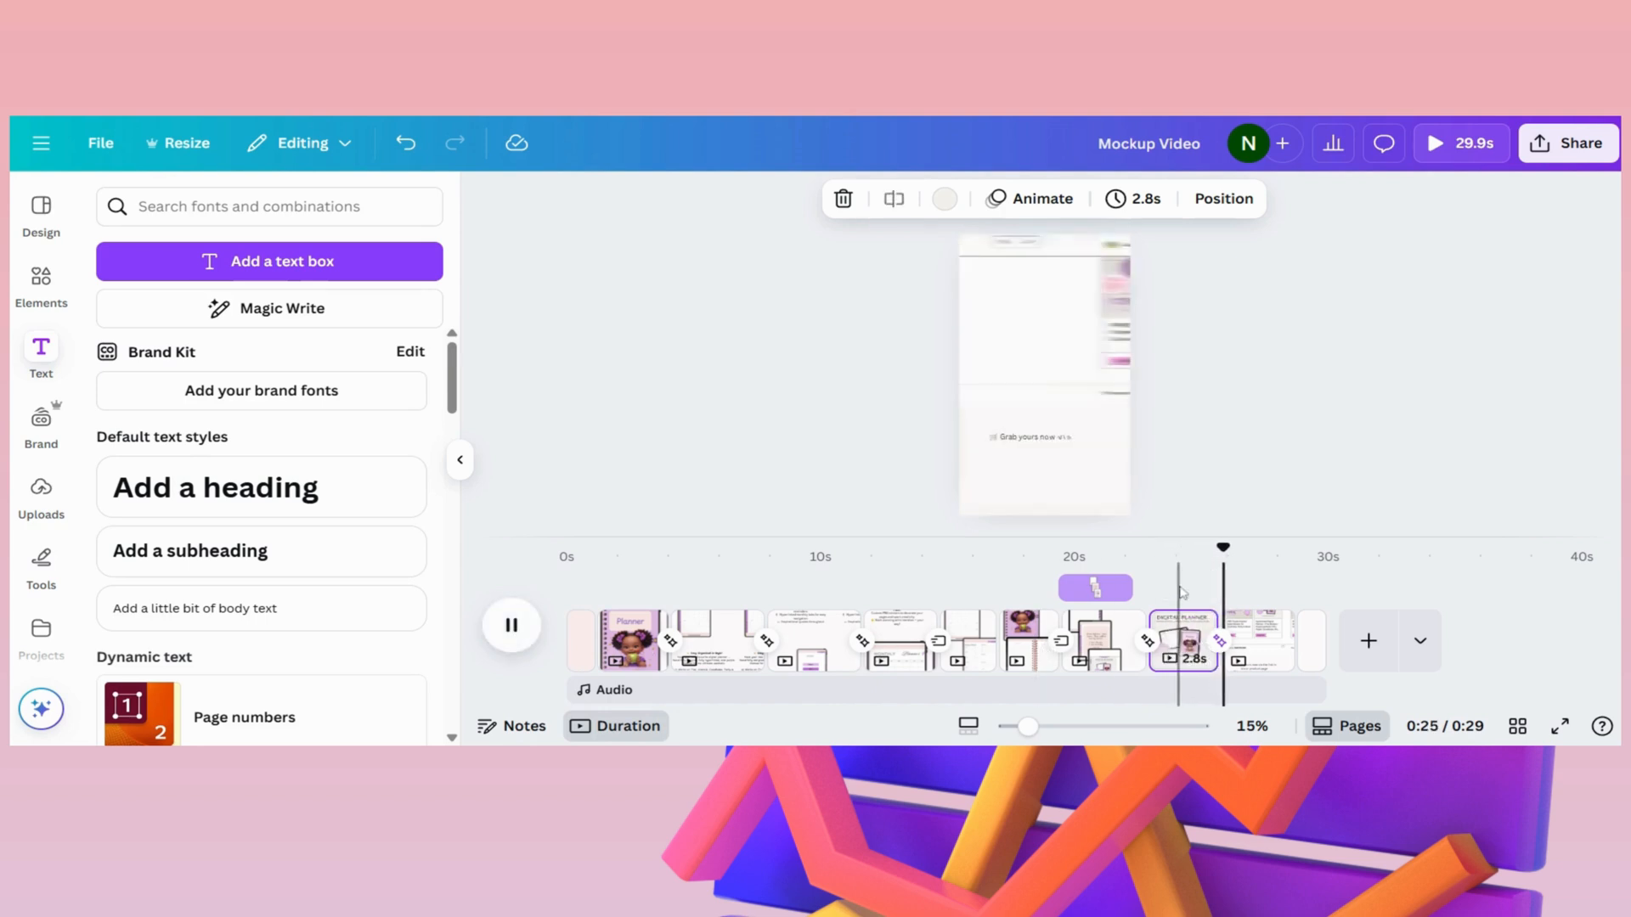
{"action": "left_click", "coordinate": [1155, 581]}
{"action": "left_click", "coordinate": [532, 637]}
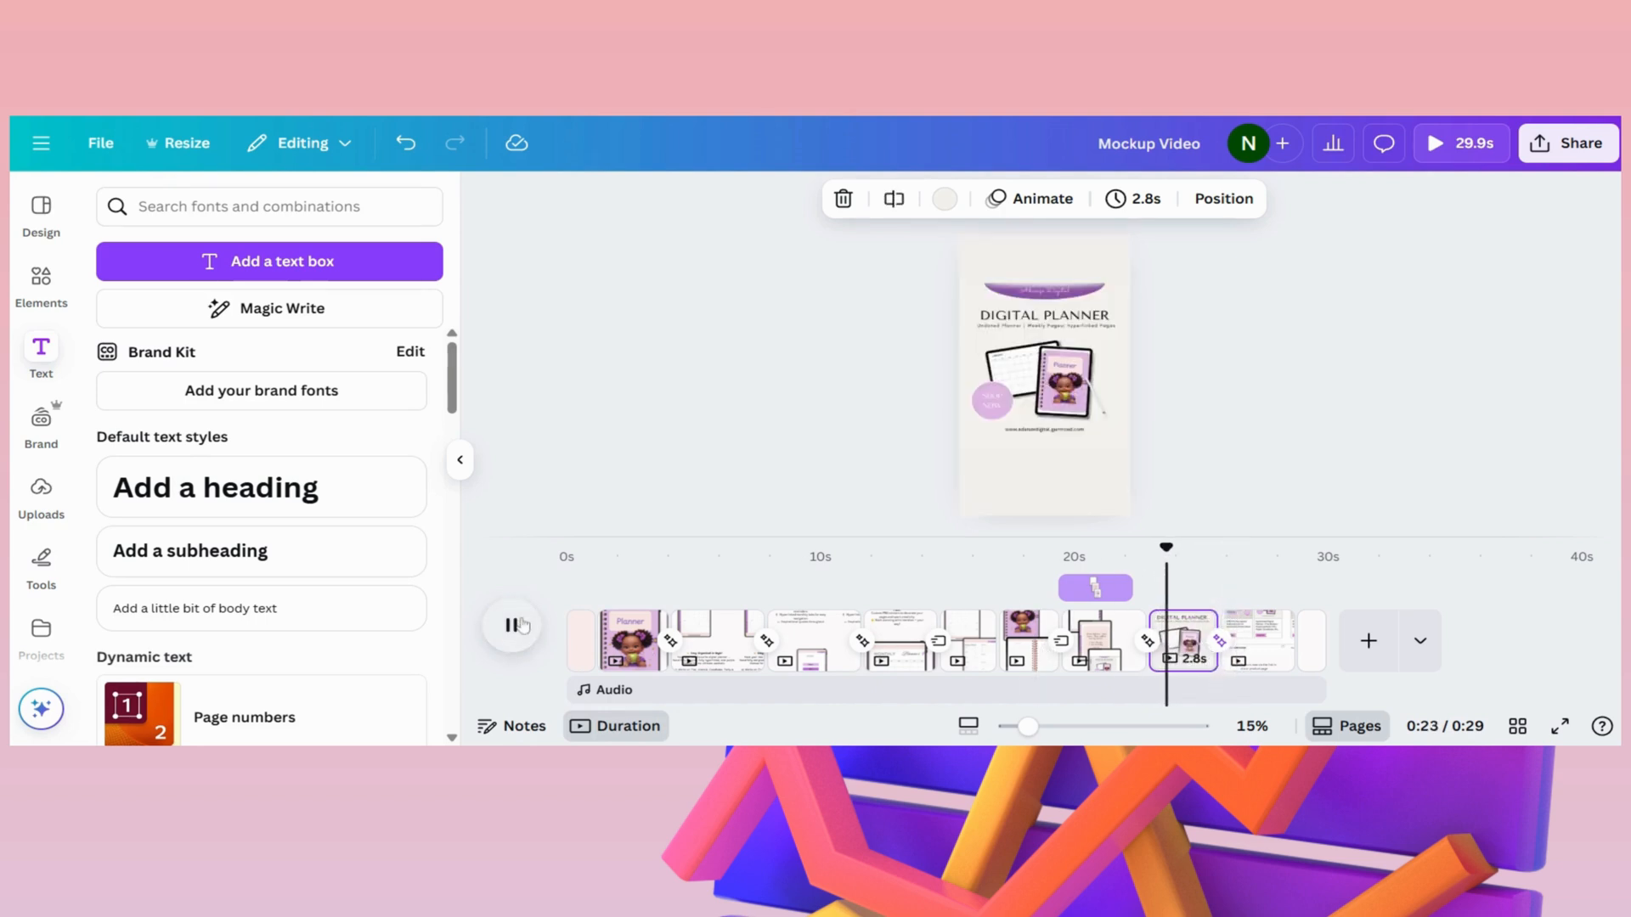
{"action": "left_click", "coordinate": [1118, 627]}
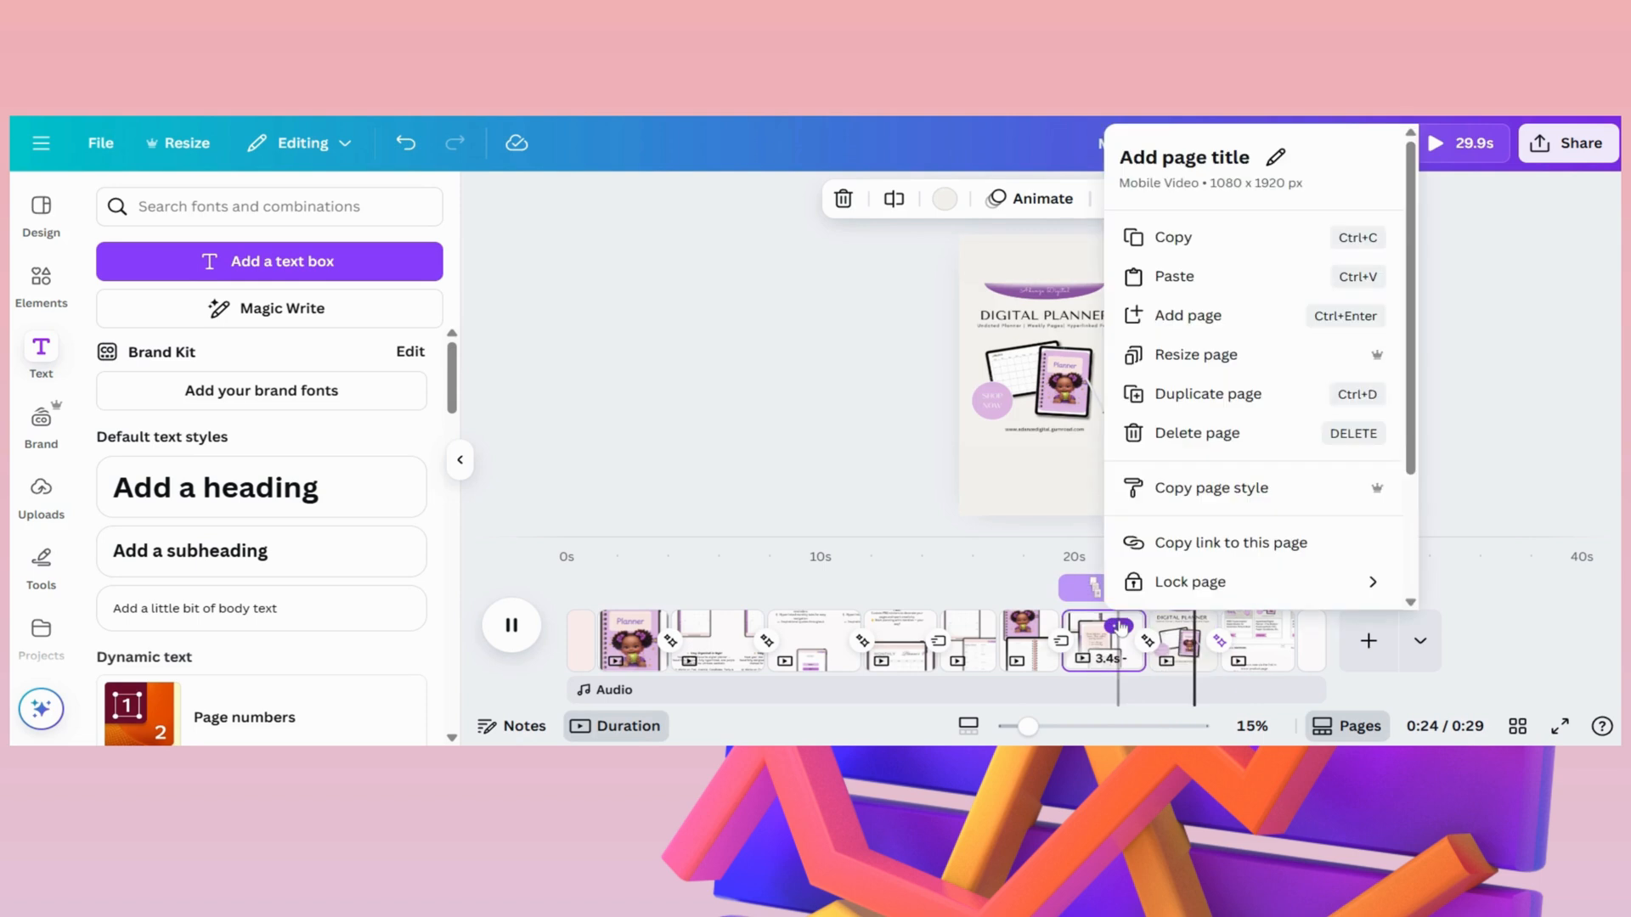
- Play the video from the three-iPad page to the end, and take a closer look at the Gumroad store page
{"action": "left_click", "coordinate": [1067, 558]}
{"action": "left_click", "coordinate": [512, 626]}
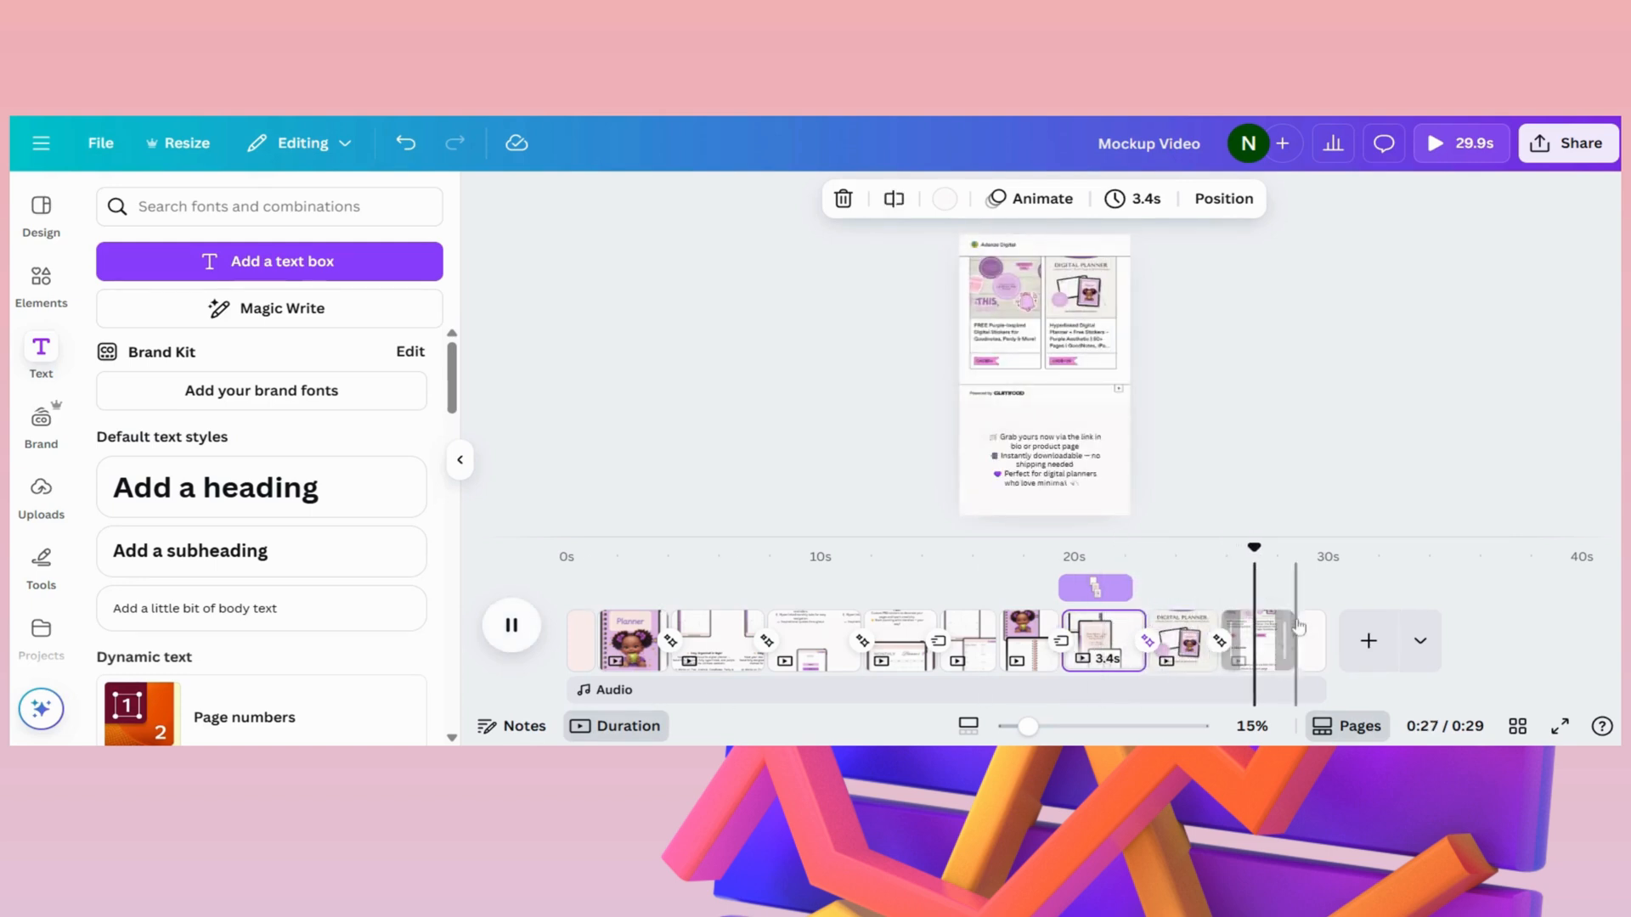
{"action": "left_click", "coordinate": [1263, 653]}
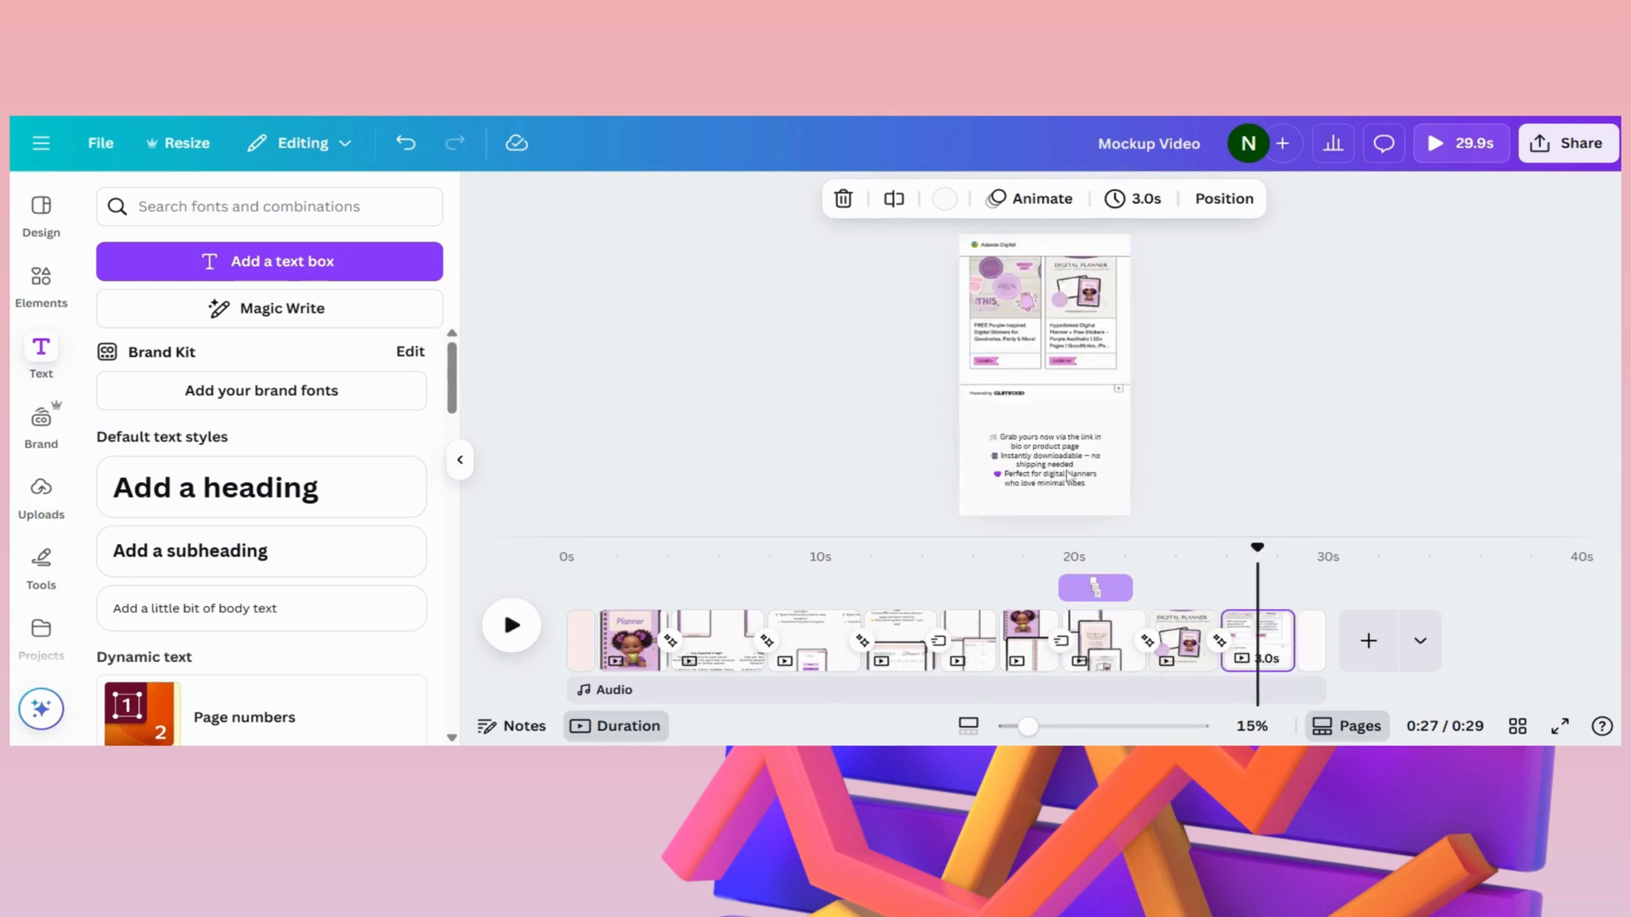
{"action": "scroll", "coordinate": [1045, 378], "scroll_direction": "up", "scroll_amount": 3}
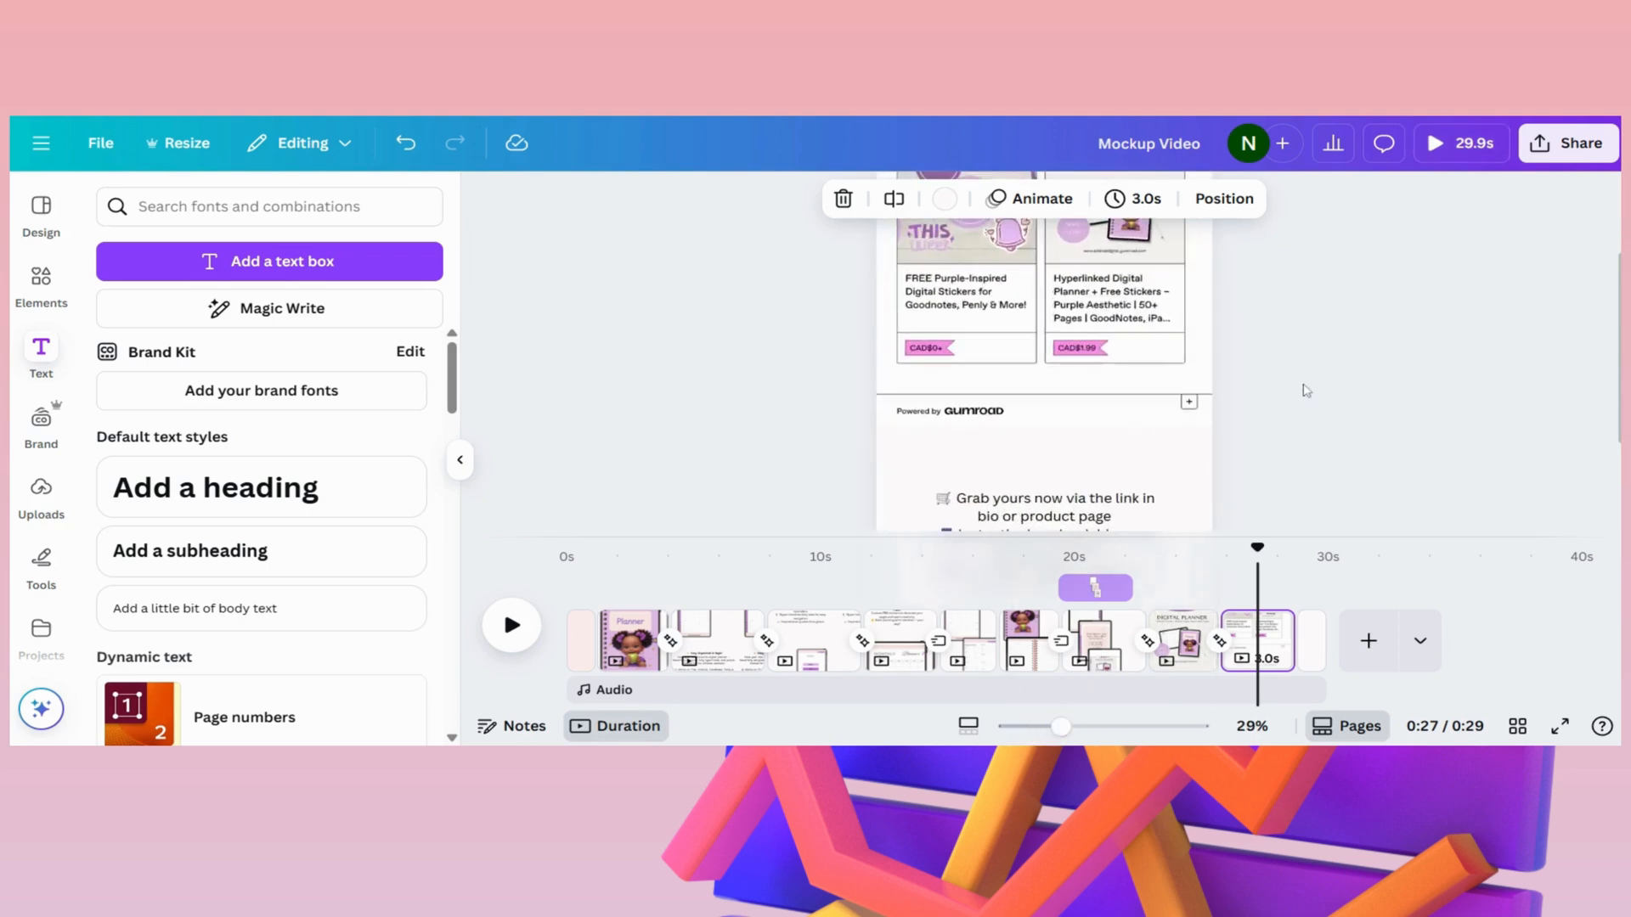
- Examine the "DIGITAL PLANNER" page and its product image from the title down to the shop web address
{"action": "left_click", "coordinate": [1171, 645]}
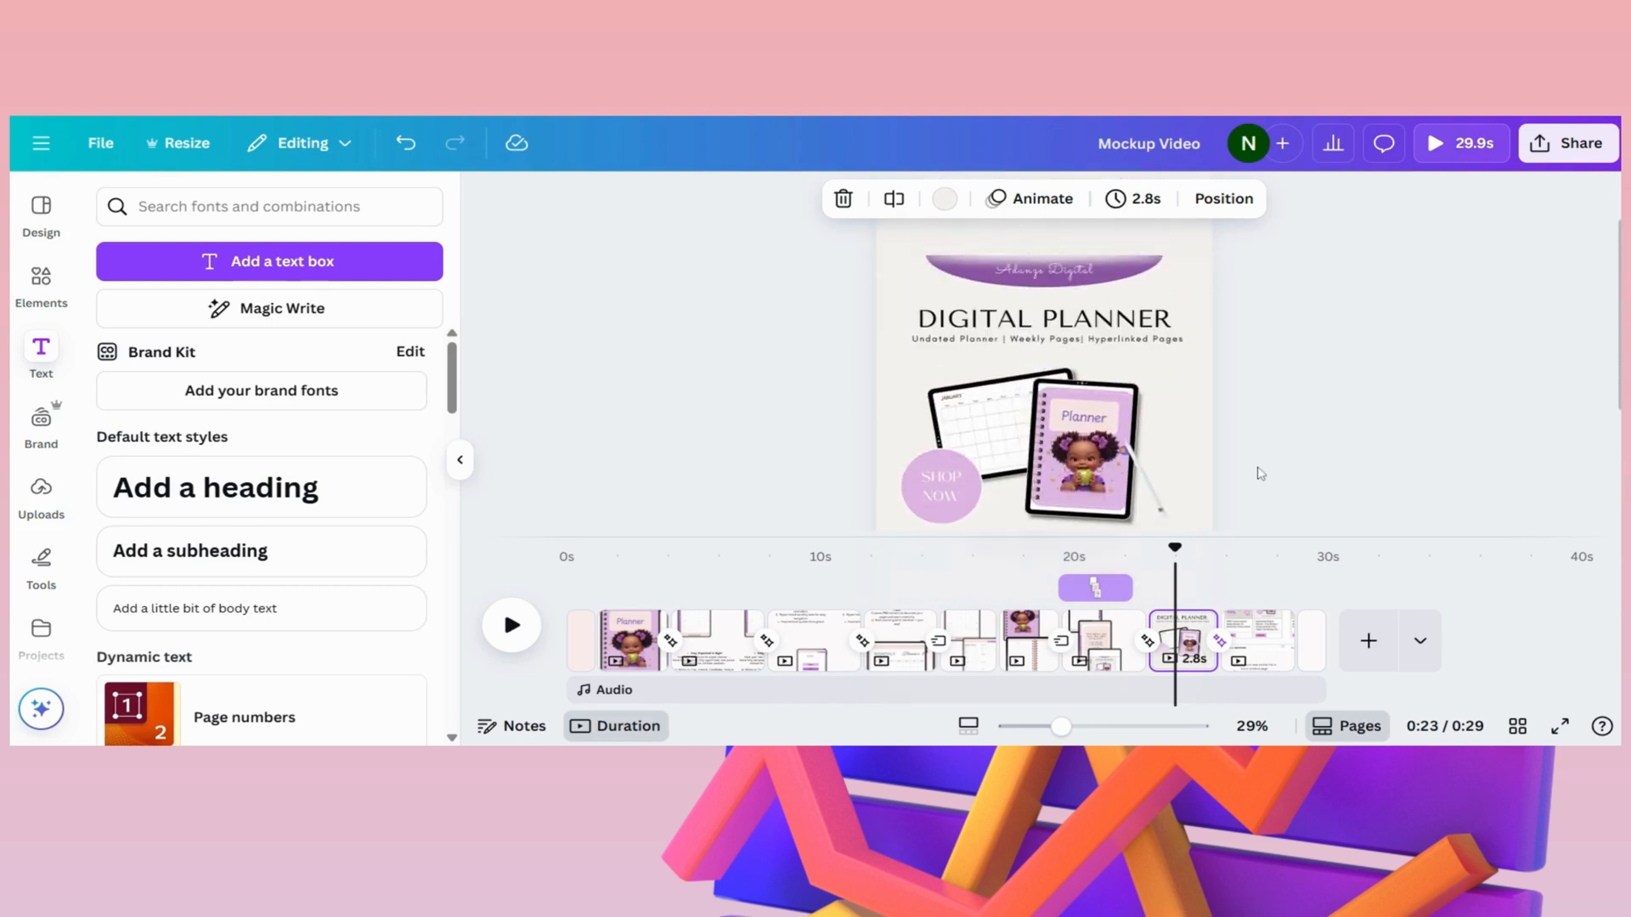
{"action": "scroll", "coordinate": [1239, 449], "scroll_direction": "down", "scroll_amount": 1}
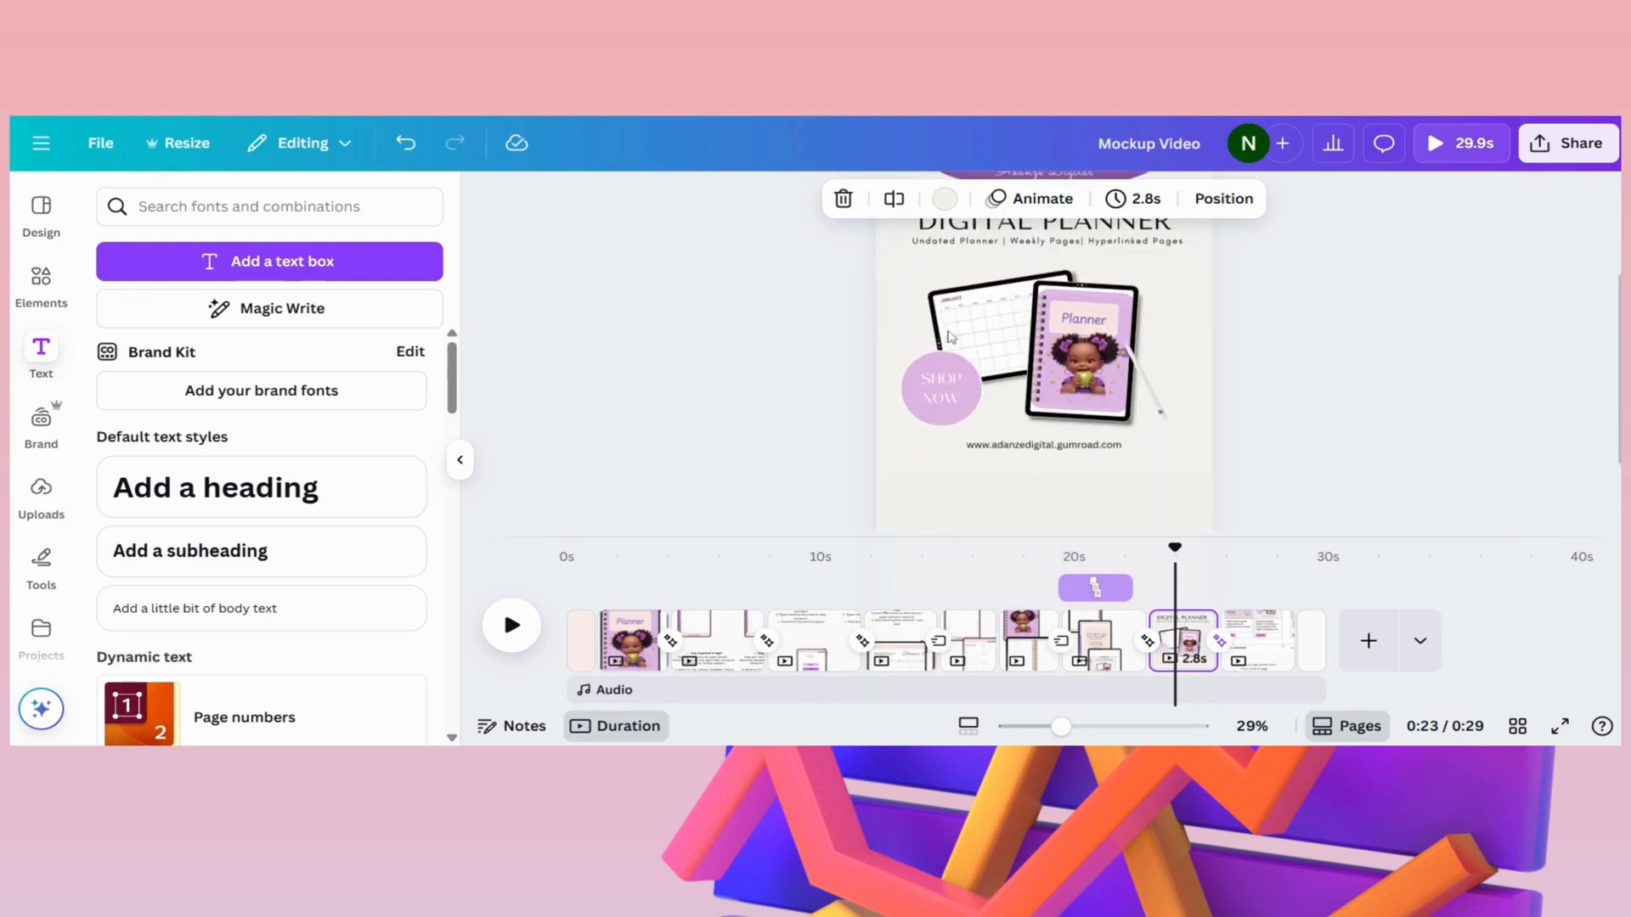
{"action": "scroll", "coordinate": [948, 332], "scroll_direction": "up", "scroll_amount": 1}
{"action": "left_click", "coordinate": [1019, 405]}
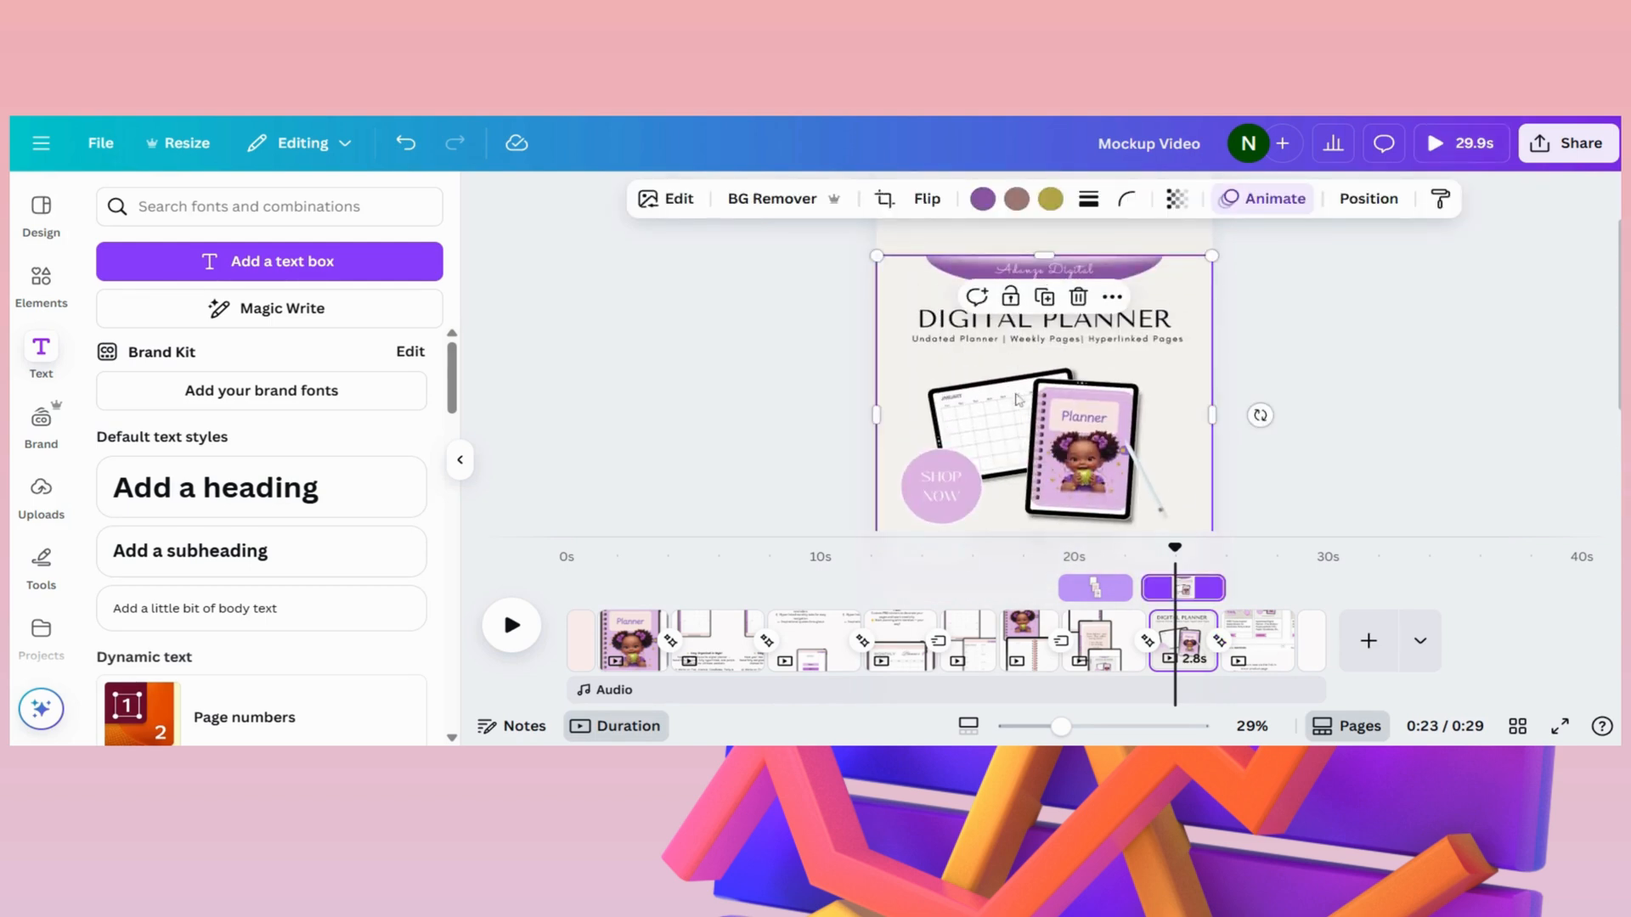
{"action": "scroll", "coordinate": [1138, 422], "scroll_direction": "down", "scroll_amount": 1}
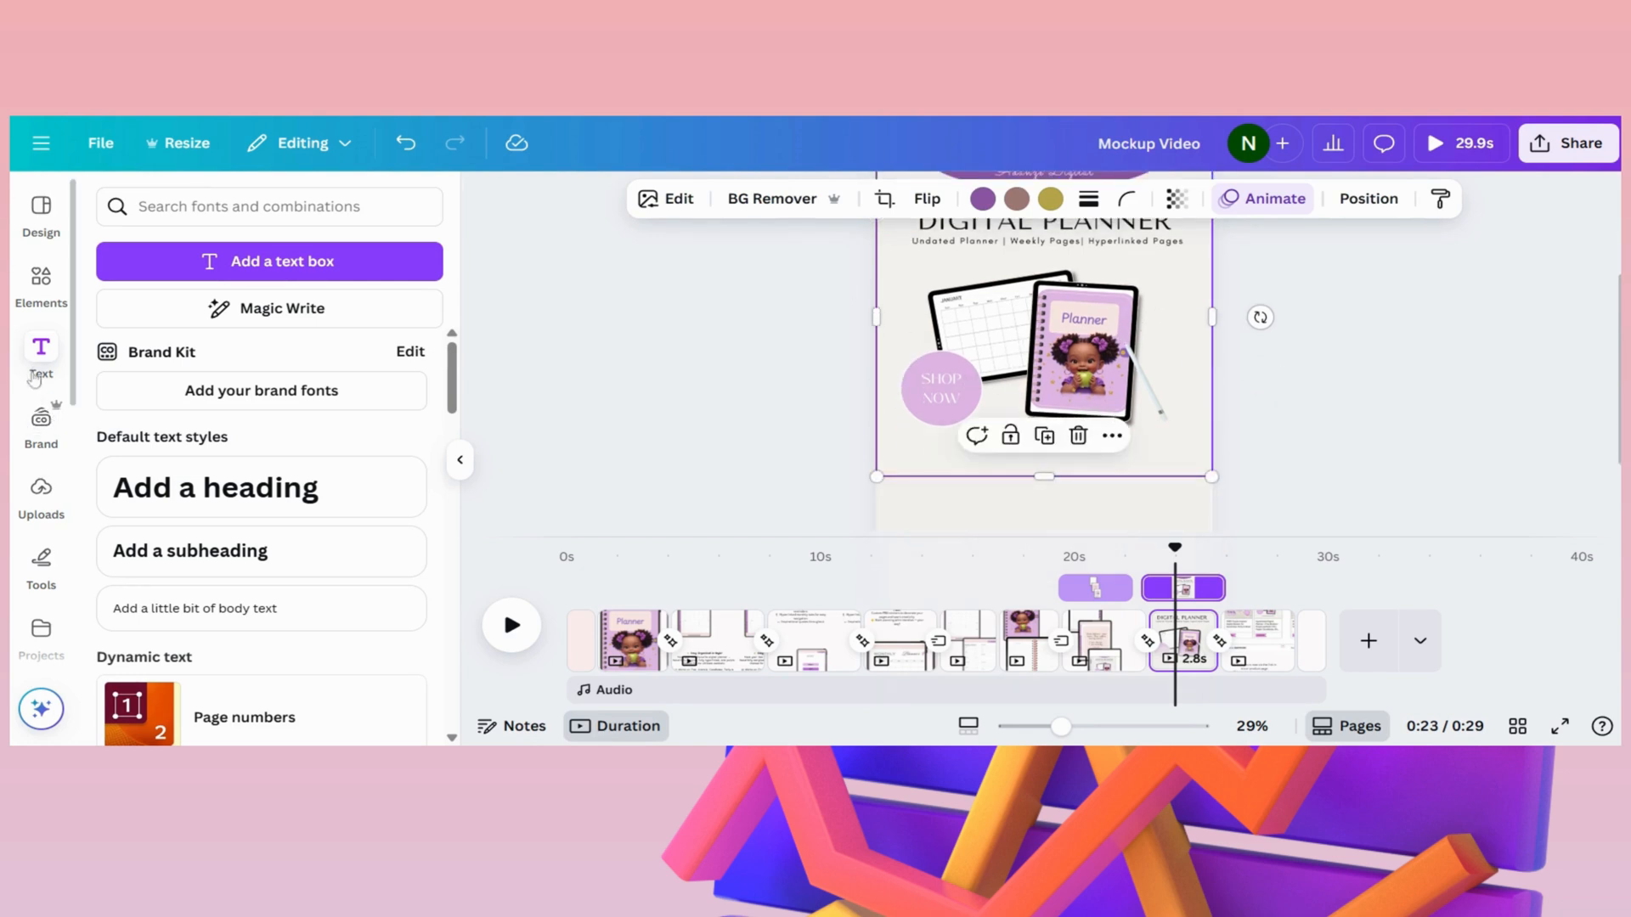
- Browse the uploaded images for the planner pages, the "DIGITAL PLANNER" picture and the store screenshot
{"action": "left_click", "coordinate": [40, 497]}
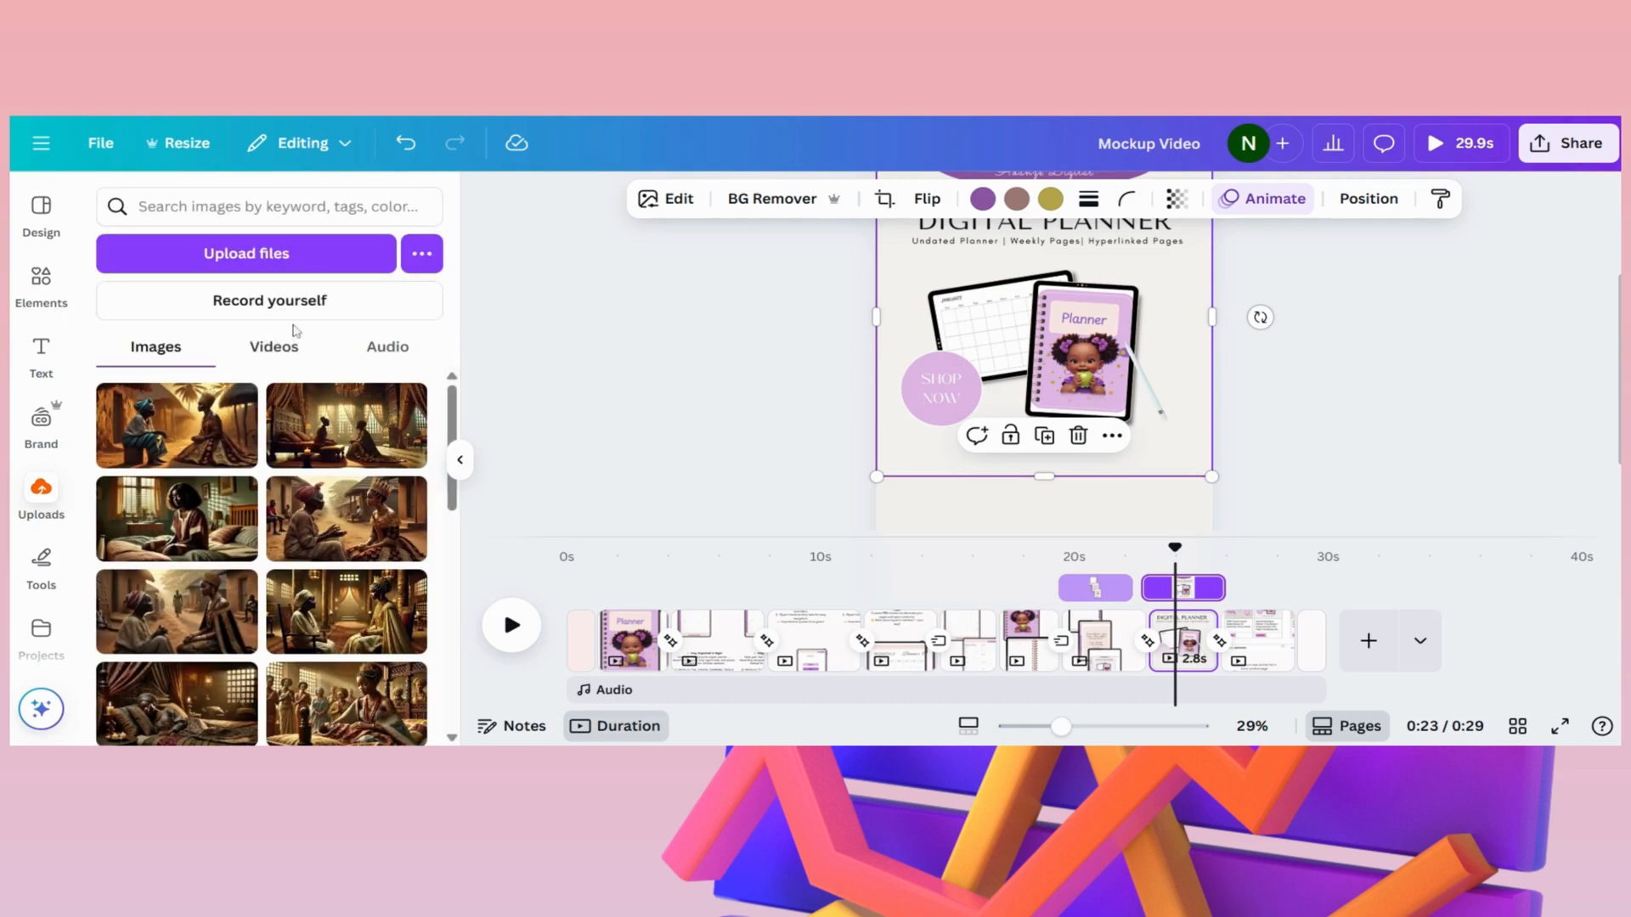
{"action": "scroll", "coordinate": [330, 463], "scroll_direction": "down", "scroll_amount": 10}
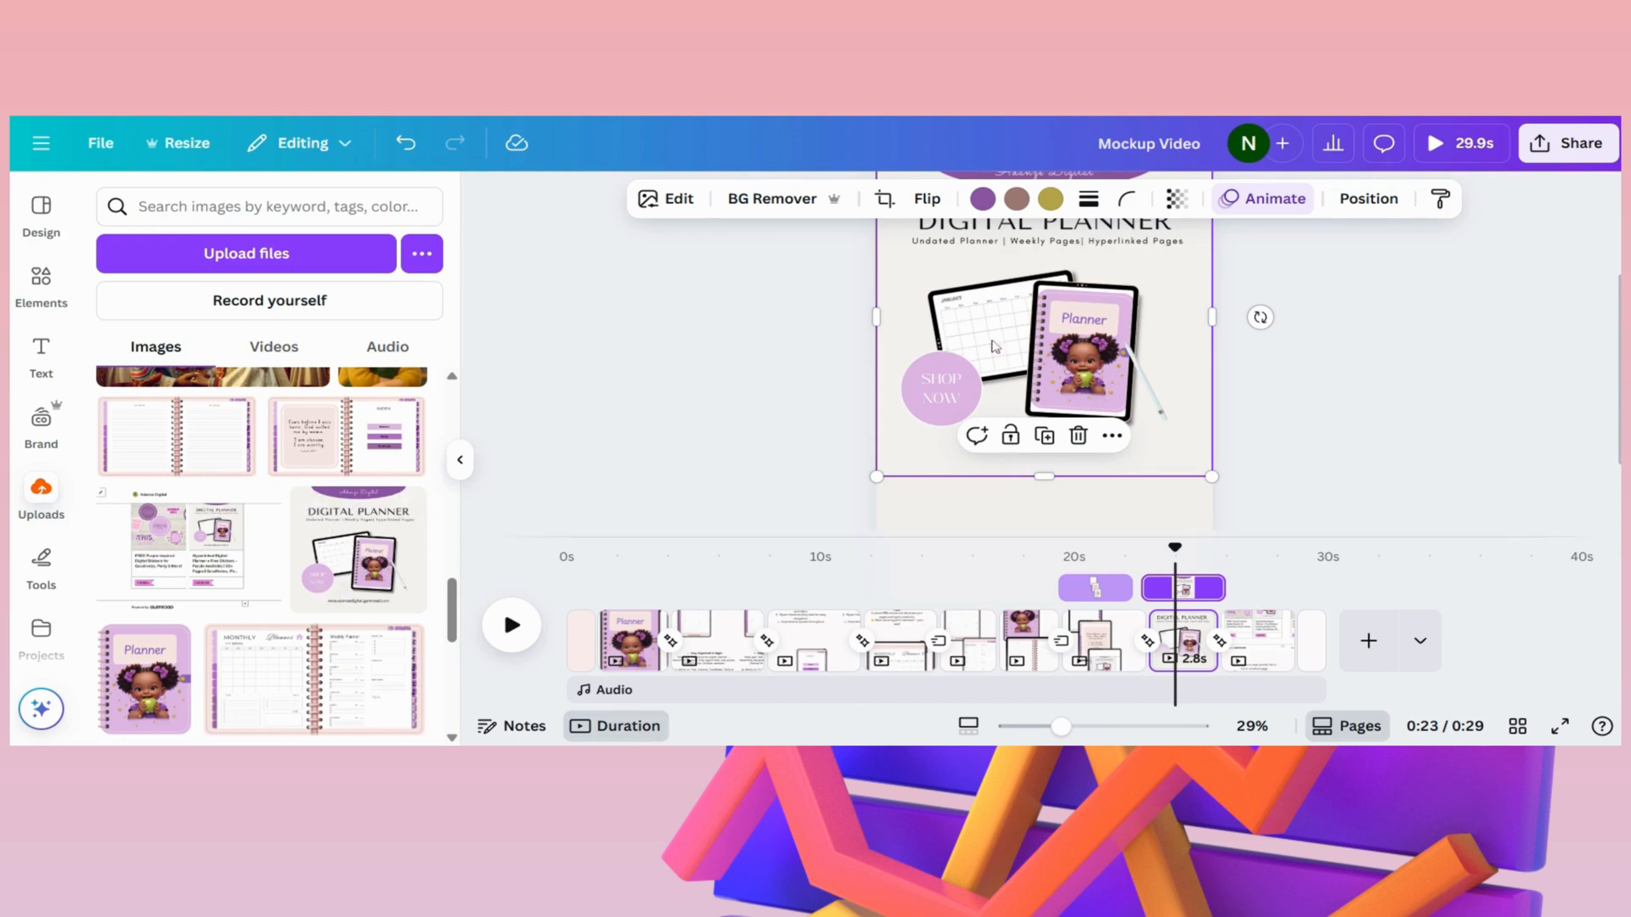
{"action": "scroll", "coordinate": [1243, 487], "scroll_direction": "down", "scroll_amount": 1}
{"action": "scroll", "coordinate": [1219, 478], "scroll_direction": "up", "scroll_amount": 3}
{"action": "scroll", "coordinate": [1220, 478], "scroll_direction": "down", "scroll_amount": 3}
- Review the store page's product listings and call-to-action text, and play it through to the video's end
{"action": "left_click", "coordinate": [1268, 656]}
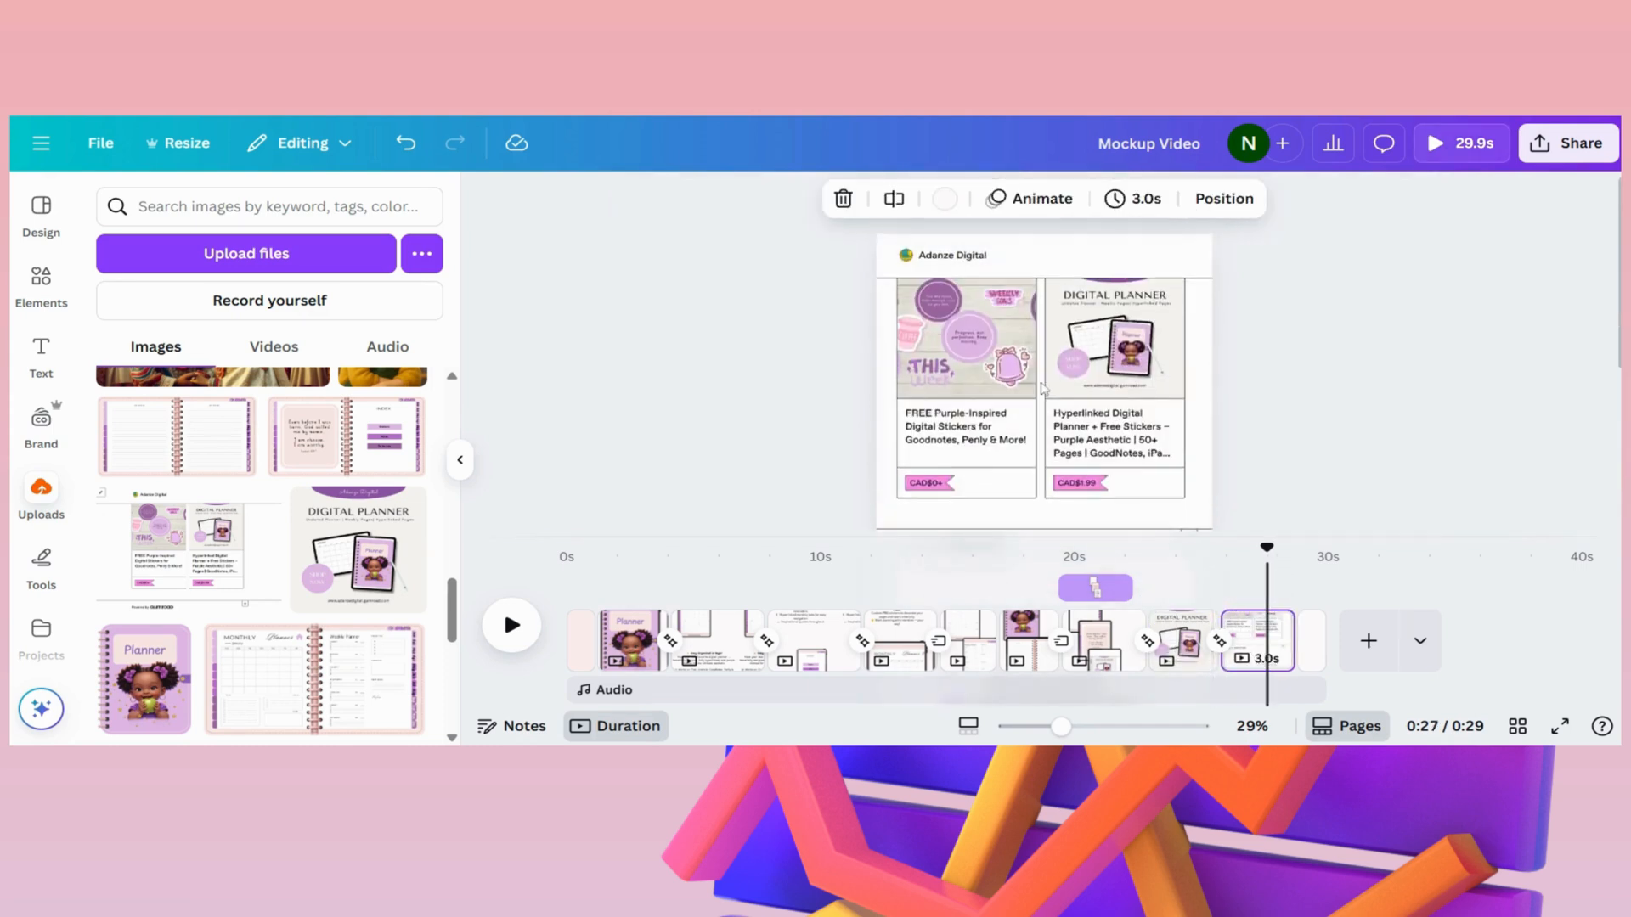
{"action": "scroll", "coordinate": [1081, 422], "scroll_direction": "down", "scroll_amount": 3}
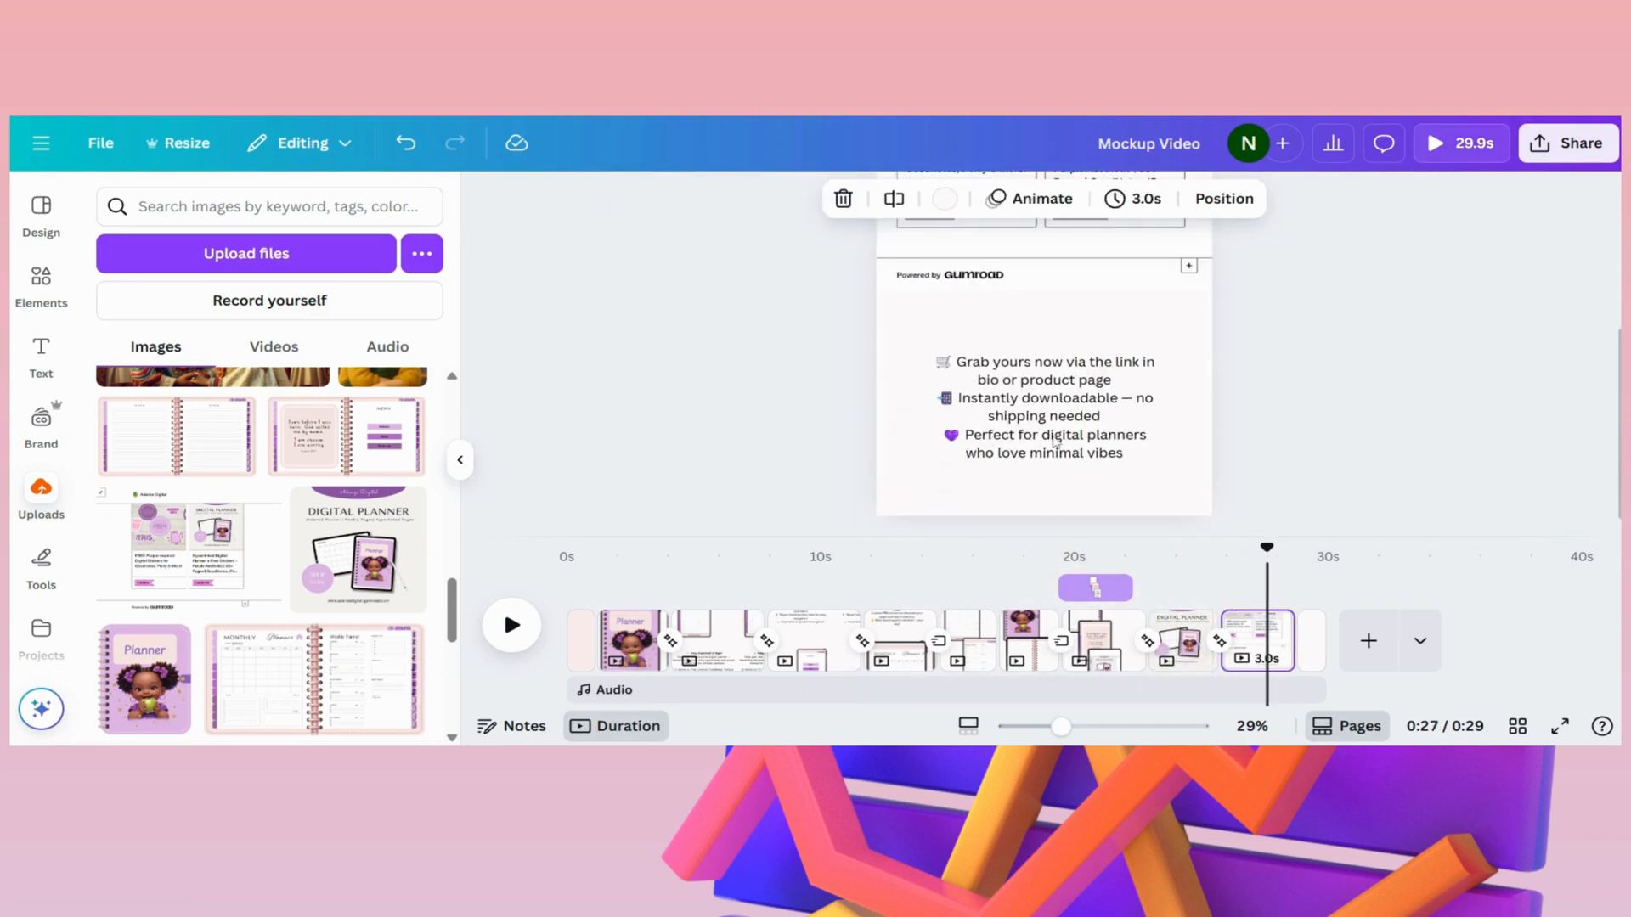
{"action": "scroll", "coordinate": [1051, 439], "scroll_direction": "up", "scroll_amount": 1}
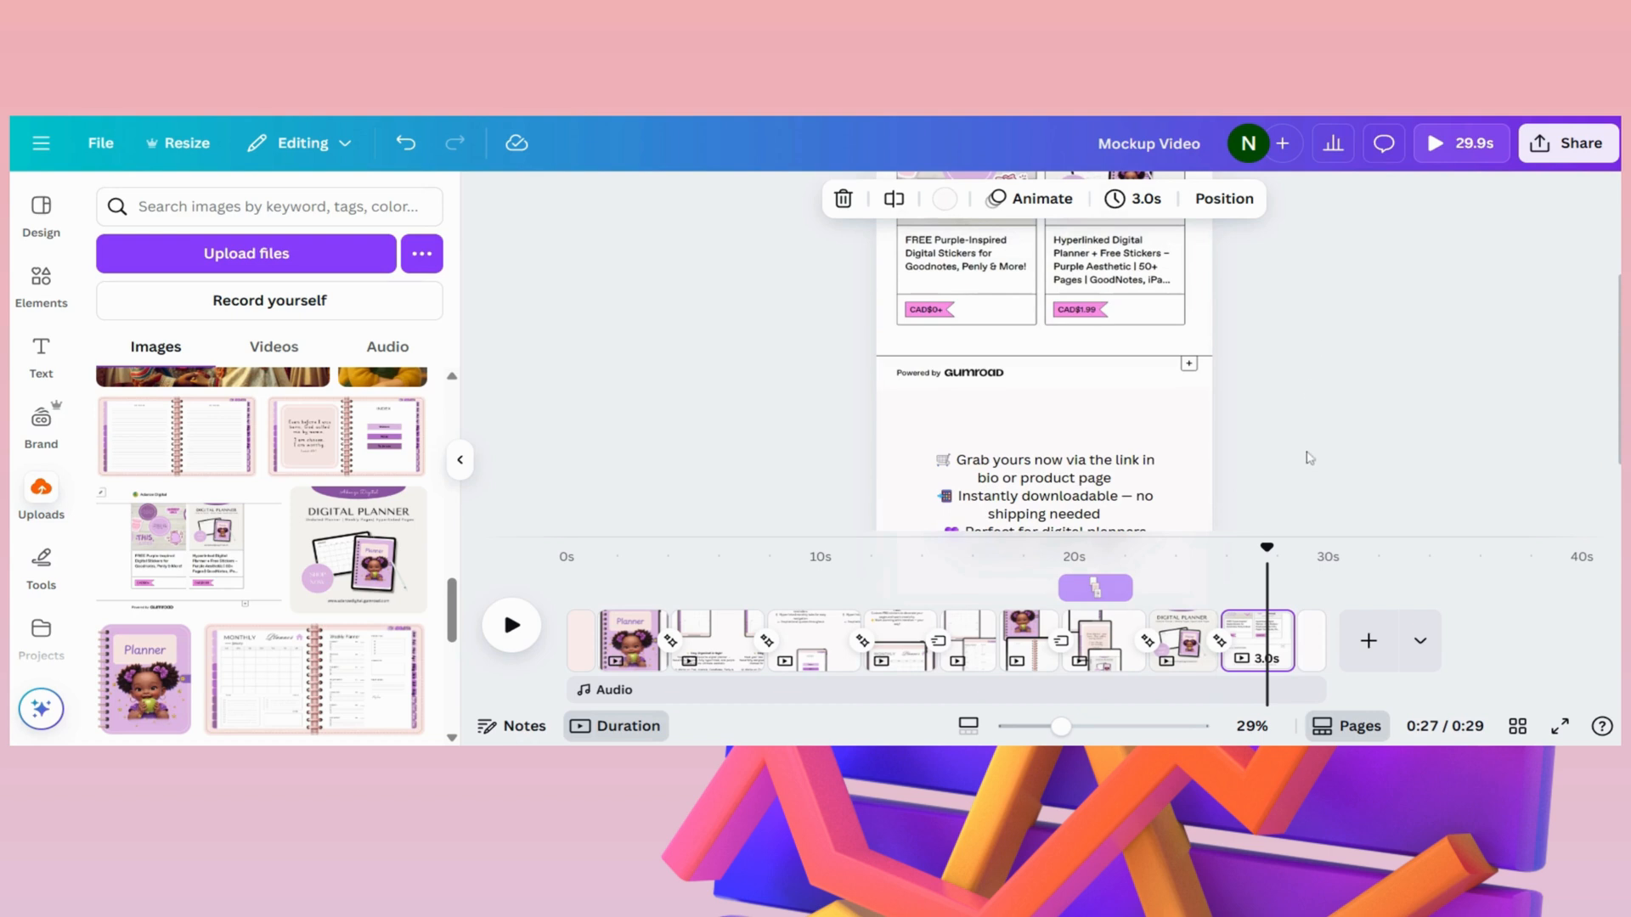
{"action": "key", "text": "space"}
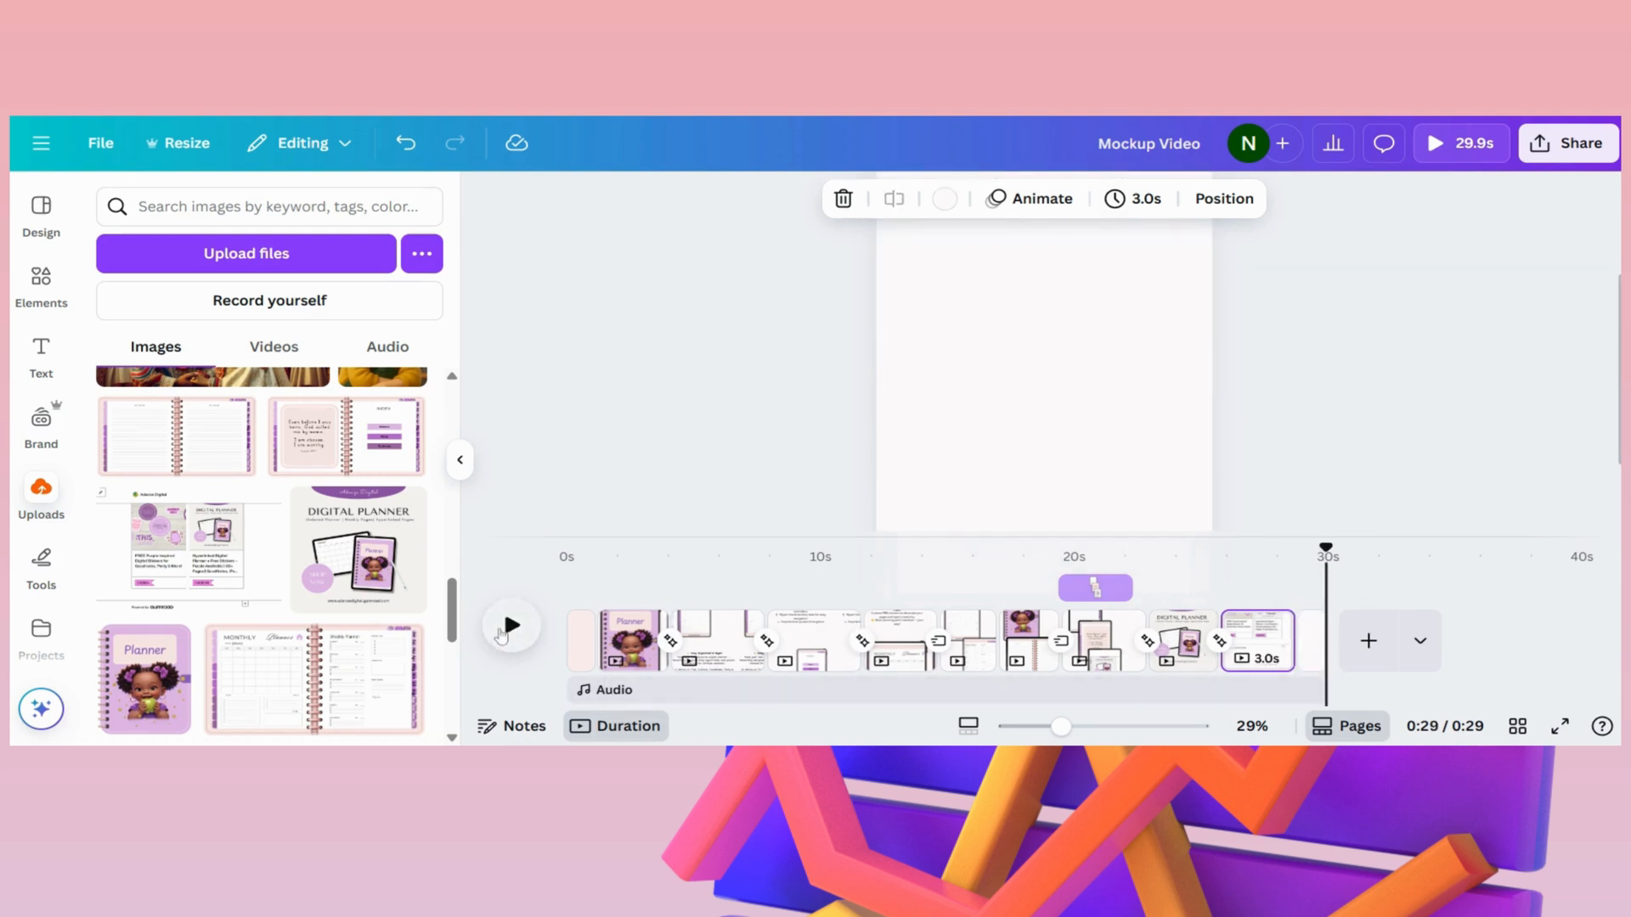
- Replay the whole video from the opening blank page to the end with more of each page in view
{"action": "left_click", "coordinate": [569, 616]}
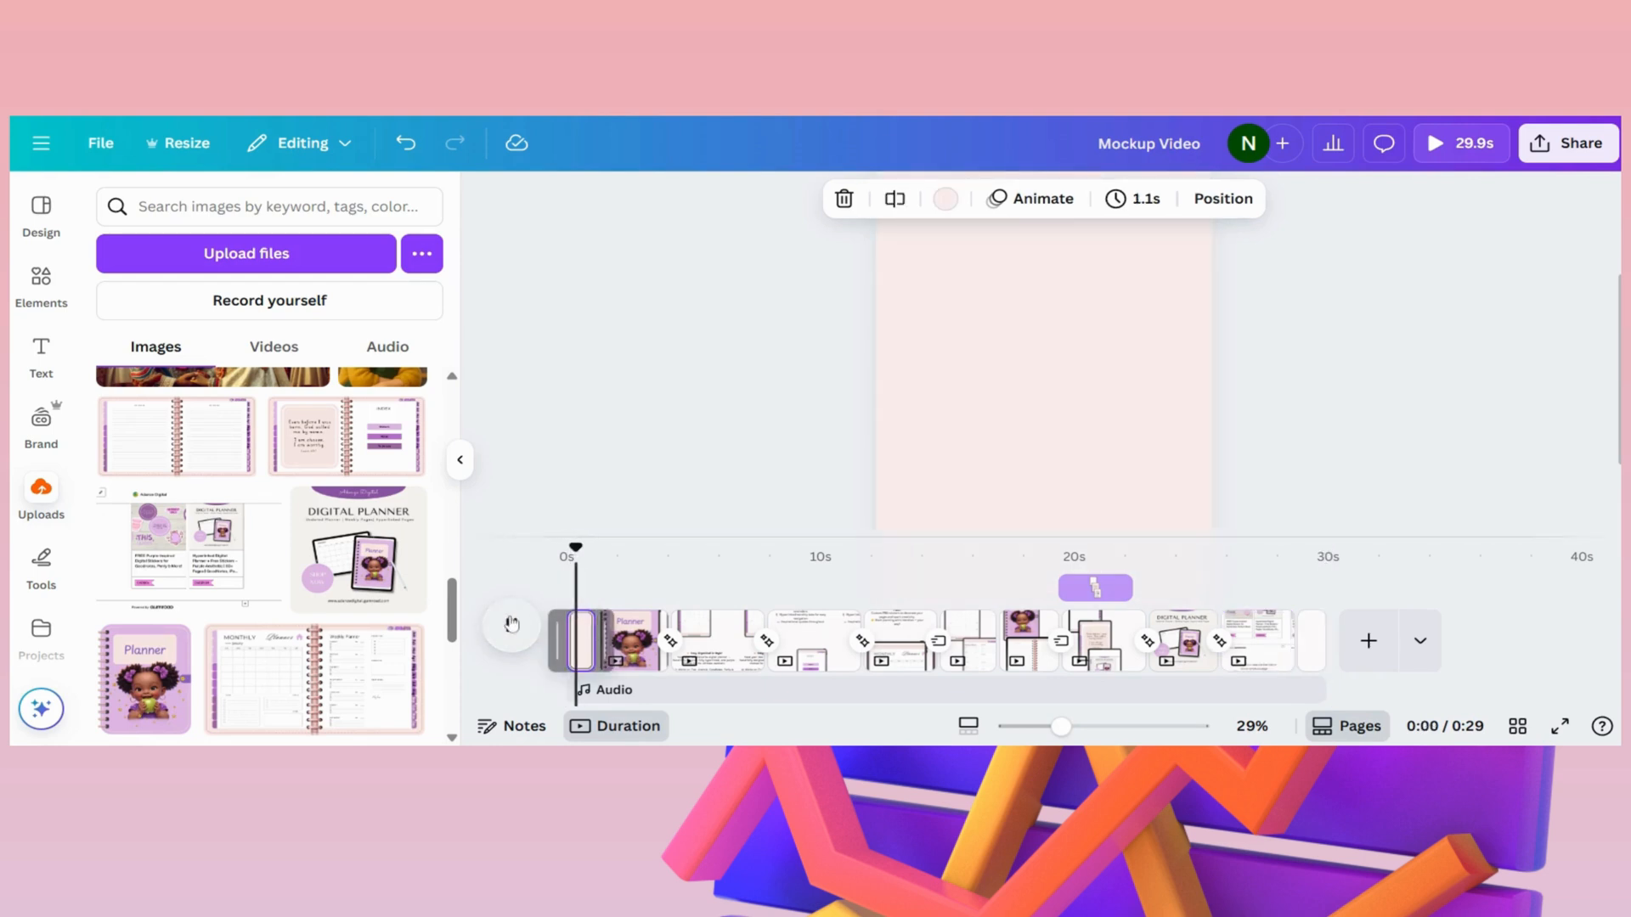
{"action": "left_click", "coordinate": [512, 624]}
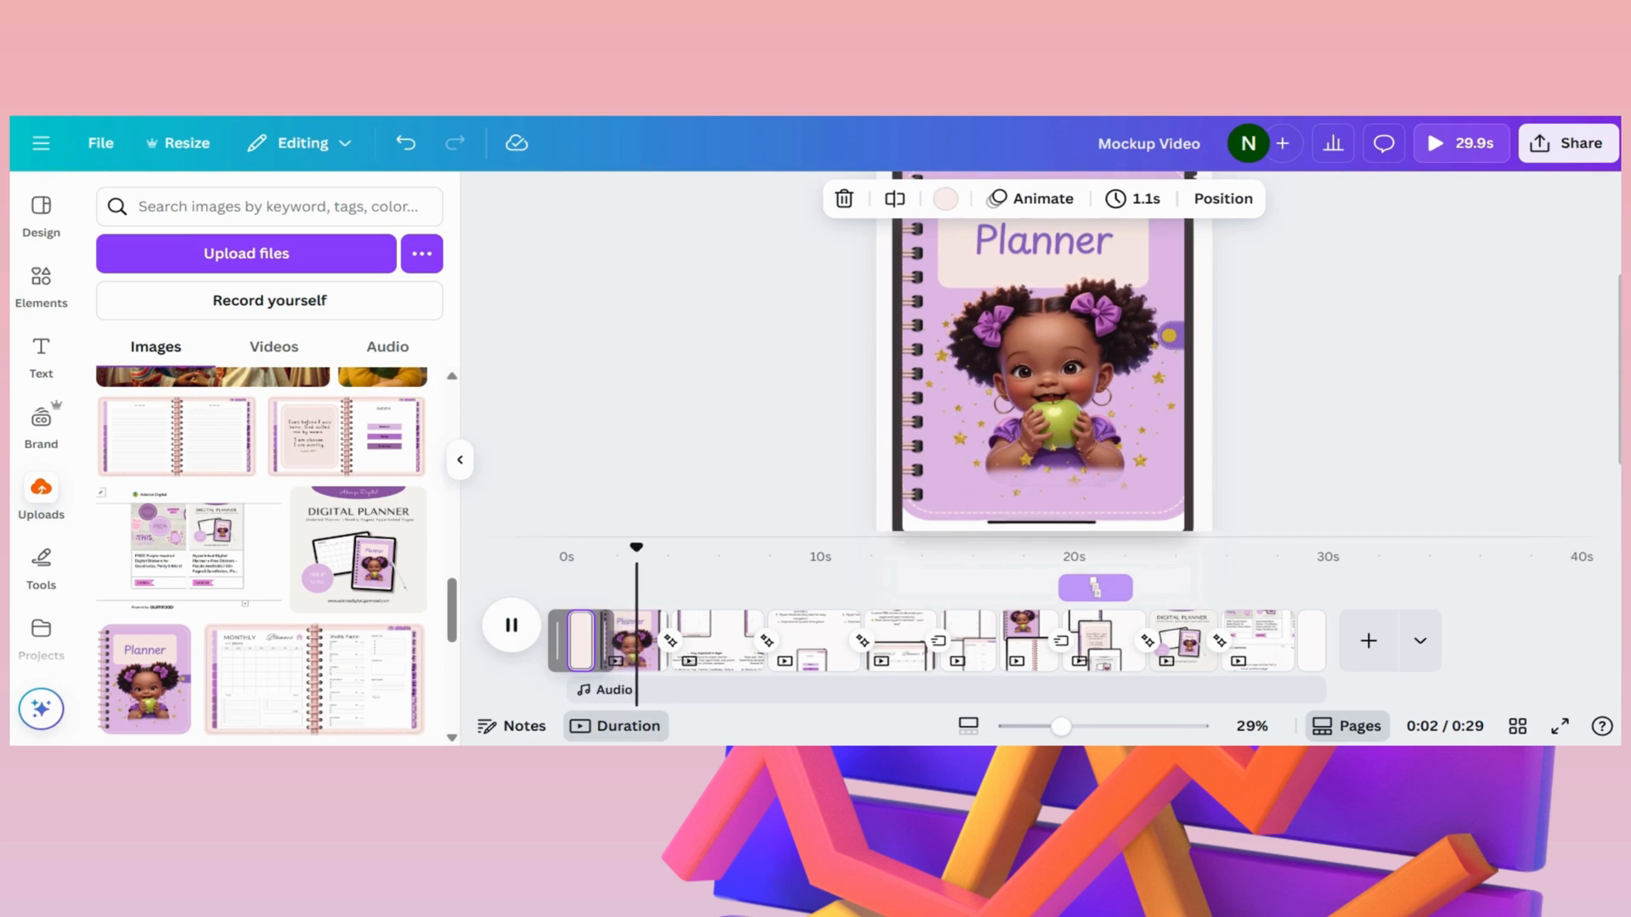
{"action": "left_click_drag", "start_coordinate": [1060, 728], "coordinate": [1042, 728]}
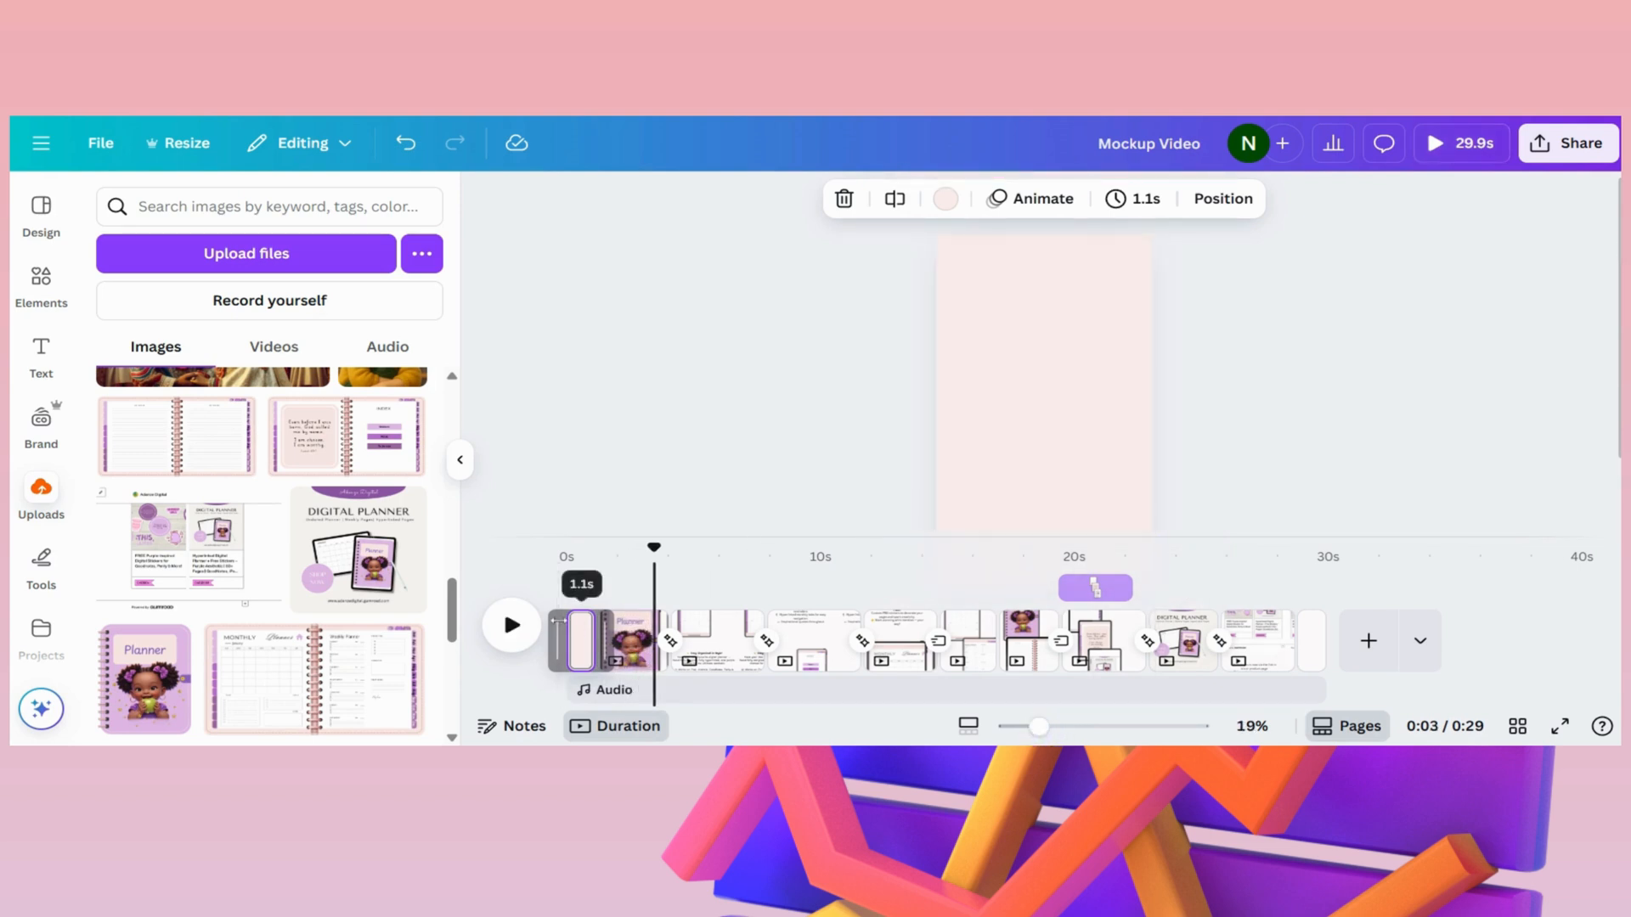
{"action": "left_click_drag", "start_coordinate": [662, 548], "coordinate": [566, 551]}
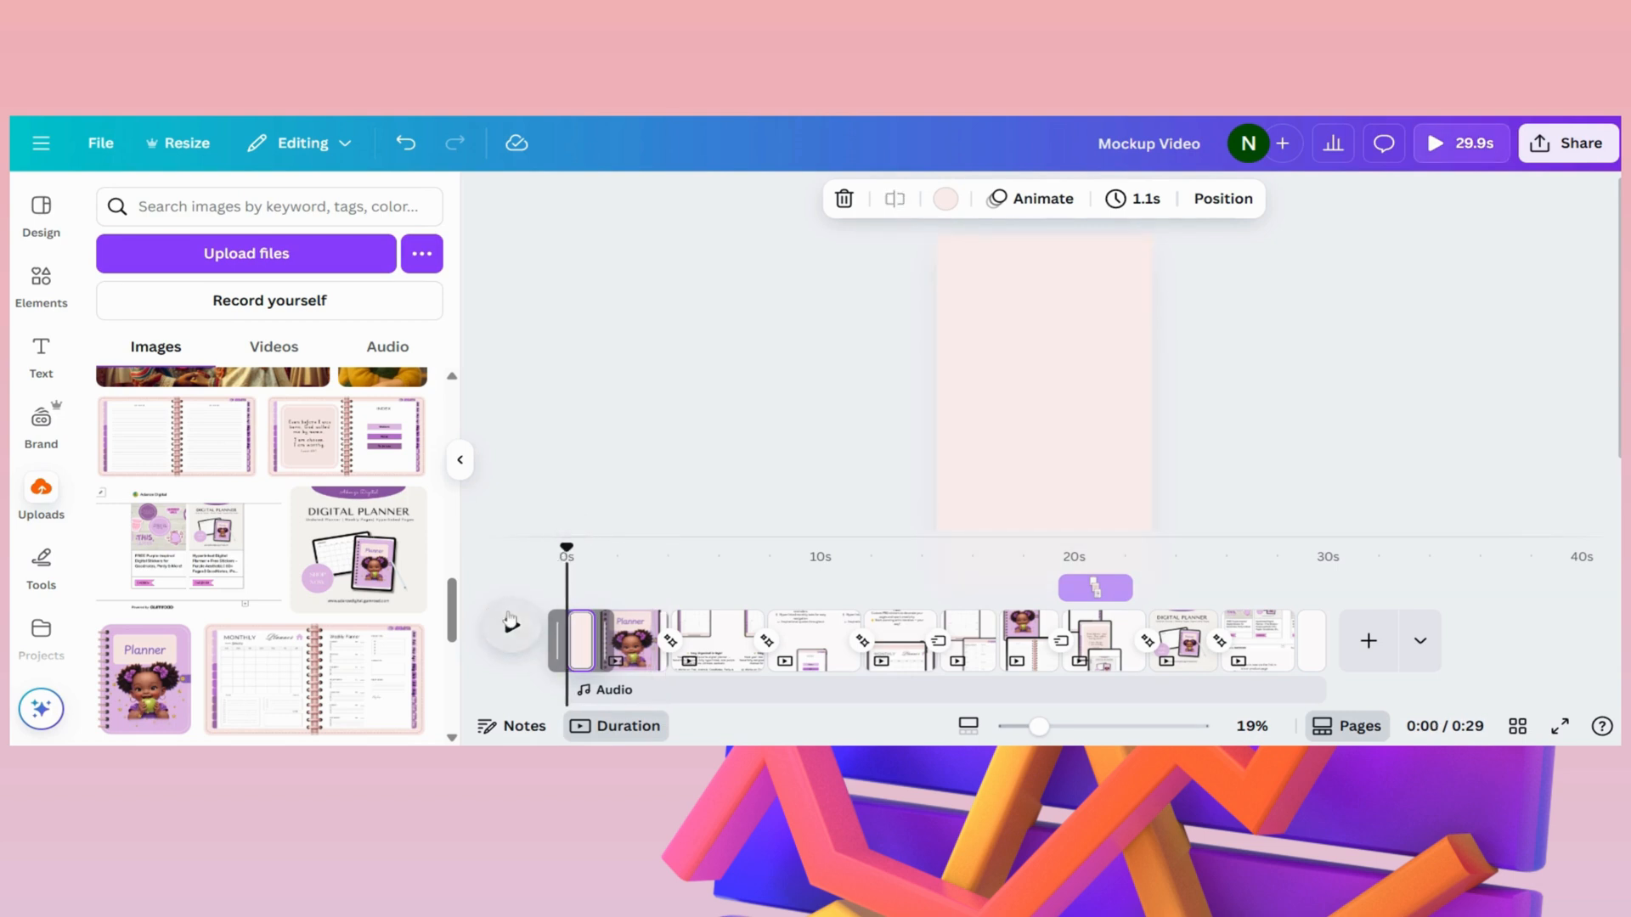
{"action": "left_click", "coordinate": [510, 622]}
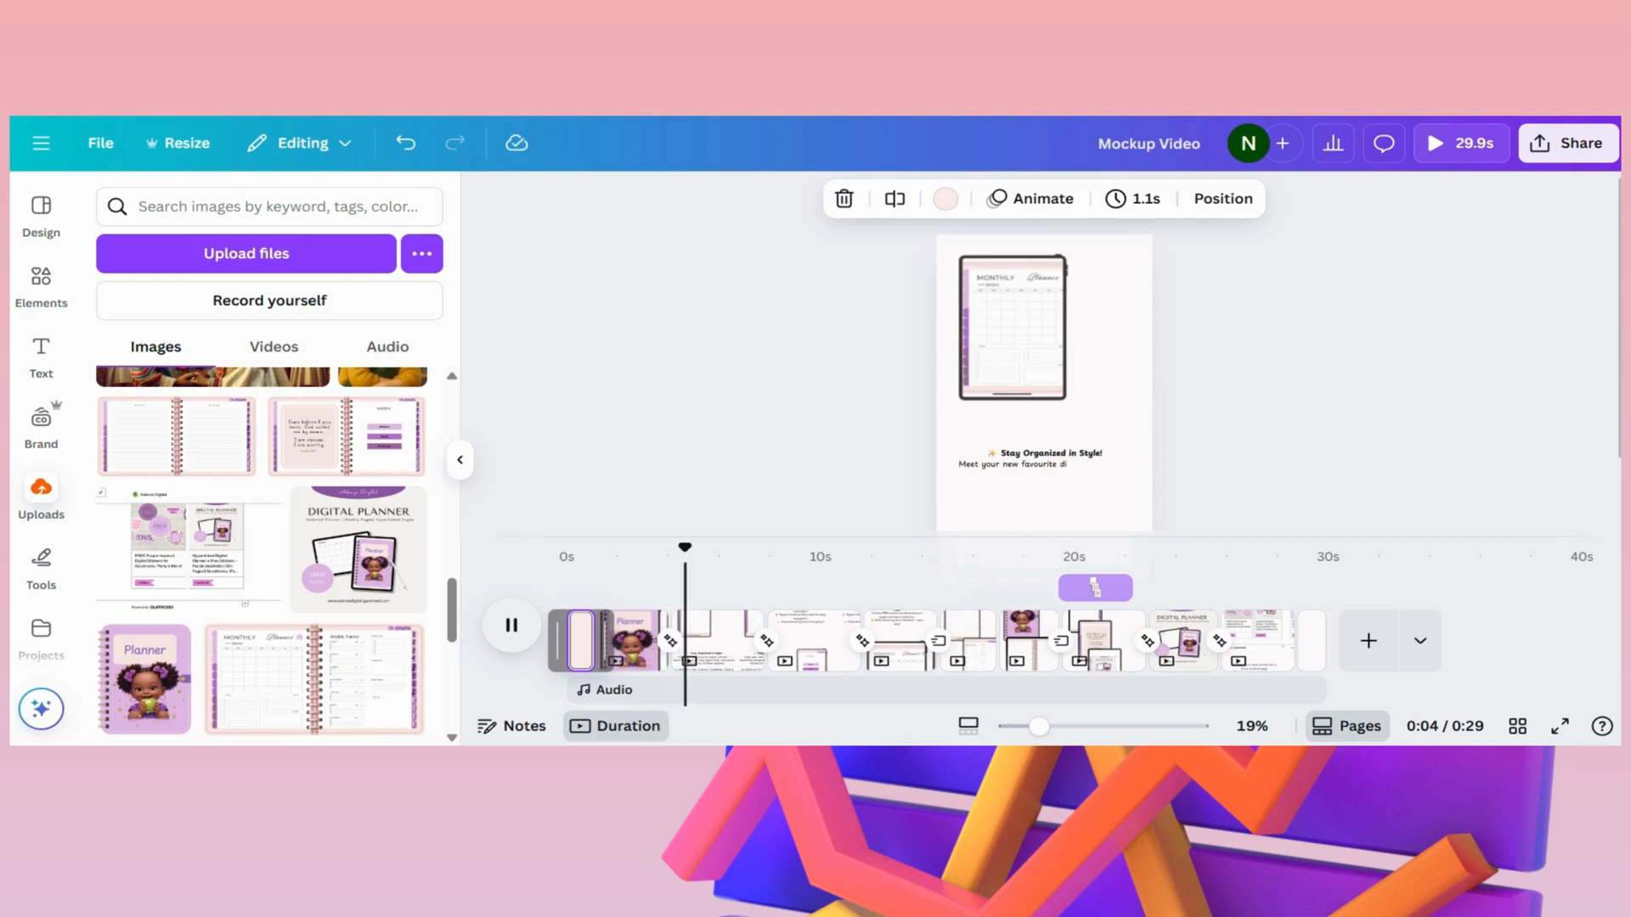
{"action": "left_click_drag", "start_coordinate": [1038, 727], "coordinate": [1035, 729]}
{"action": "left_click_drag", "start_coordinate": [1027, 728], "coordinate": [1033, 730]}
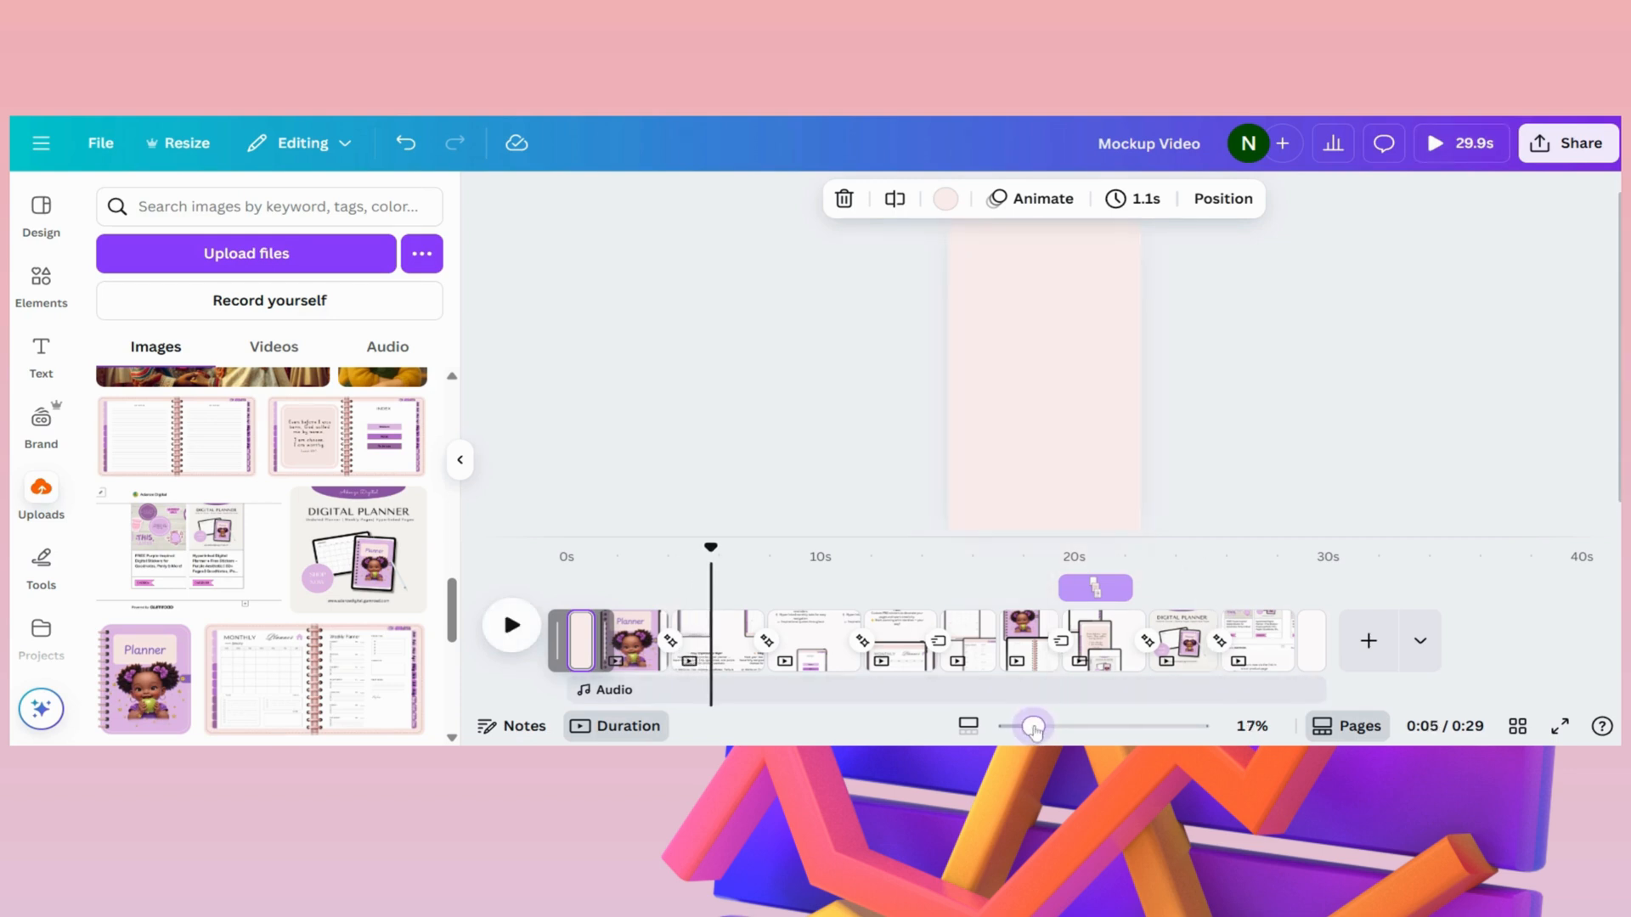
{"action": "left_click", "coordinate": [512, 625]}
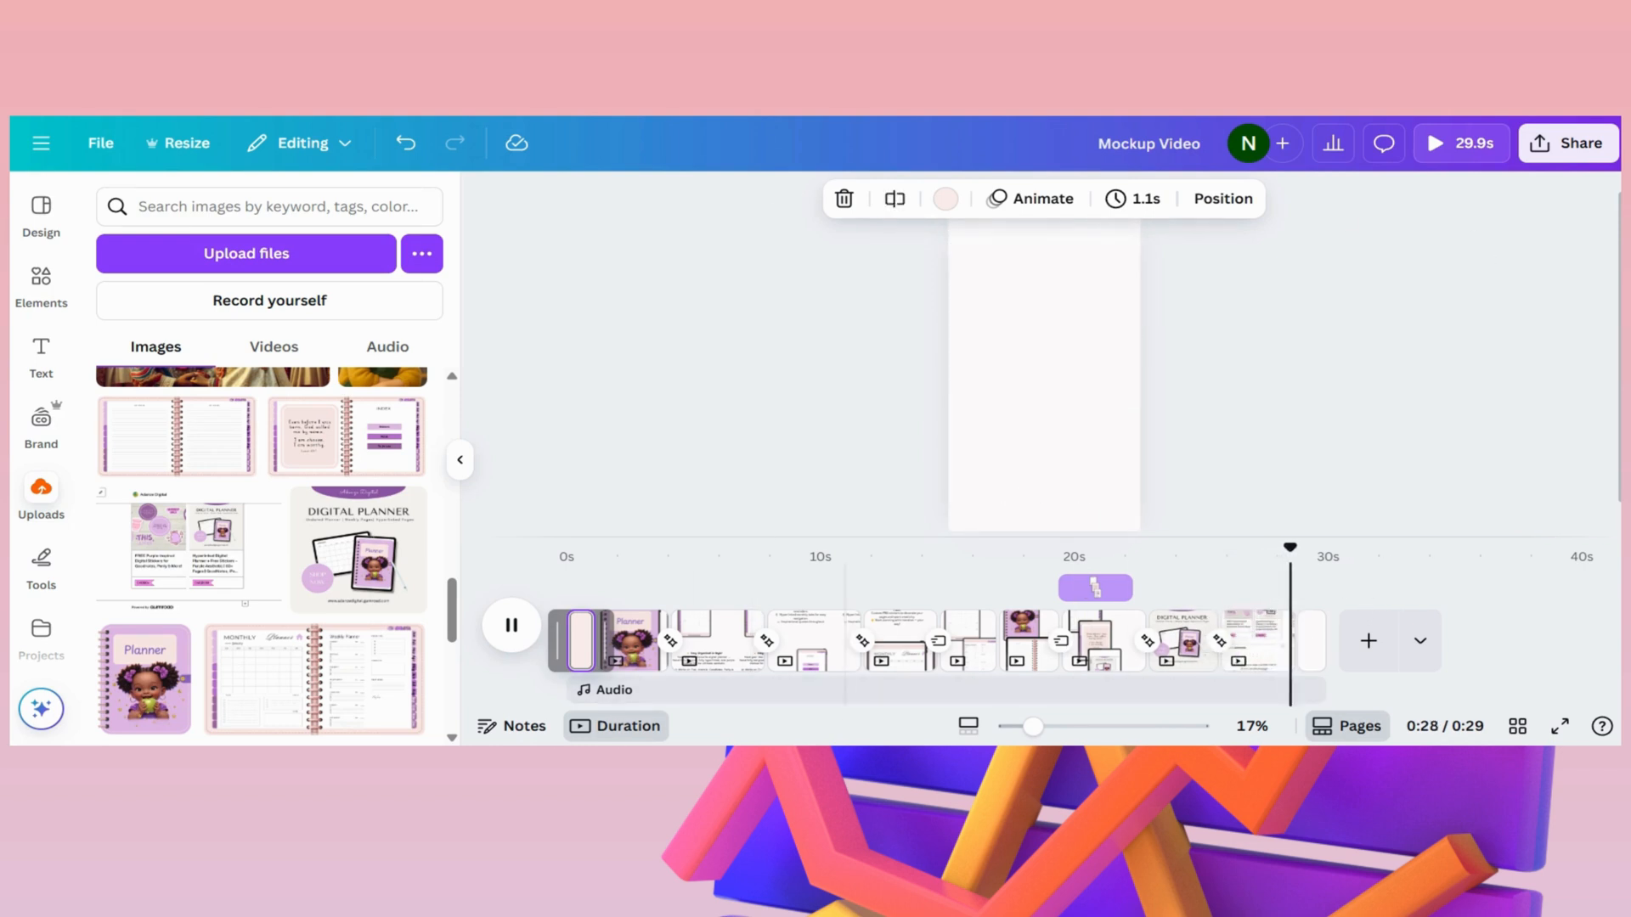
- Browse the audio library from Popular music to the Love category and preview the track "Just Us"
{"action": "scroll", "coordinate": [41, 475], "scroll_direction": "down", "scroll_amount": 5}
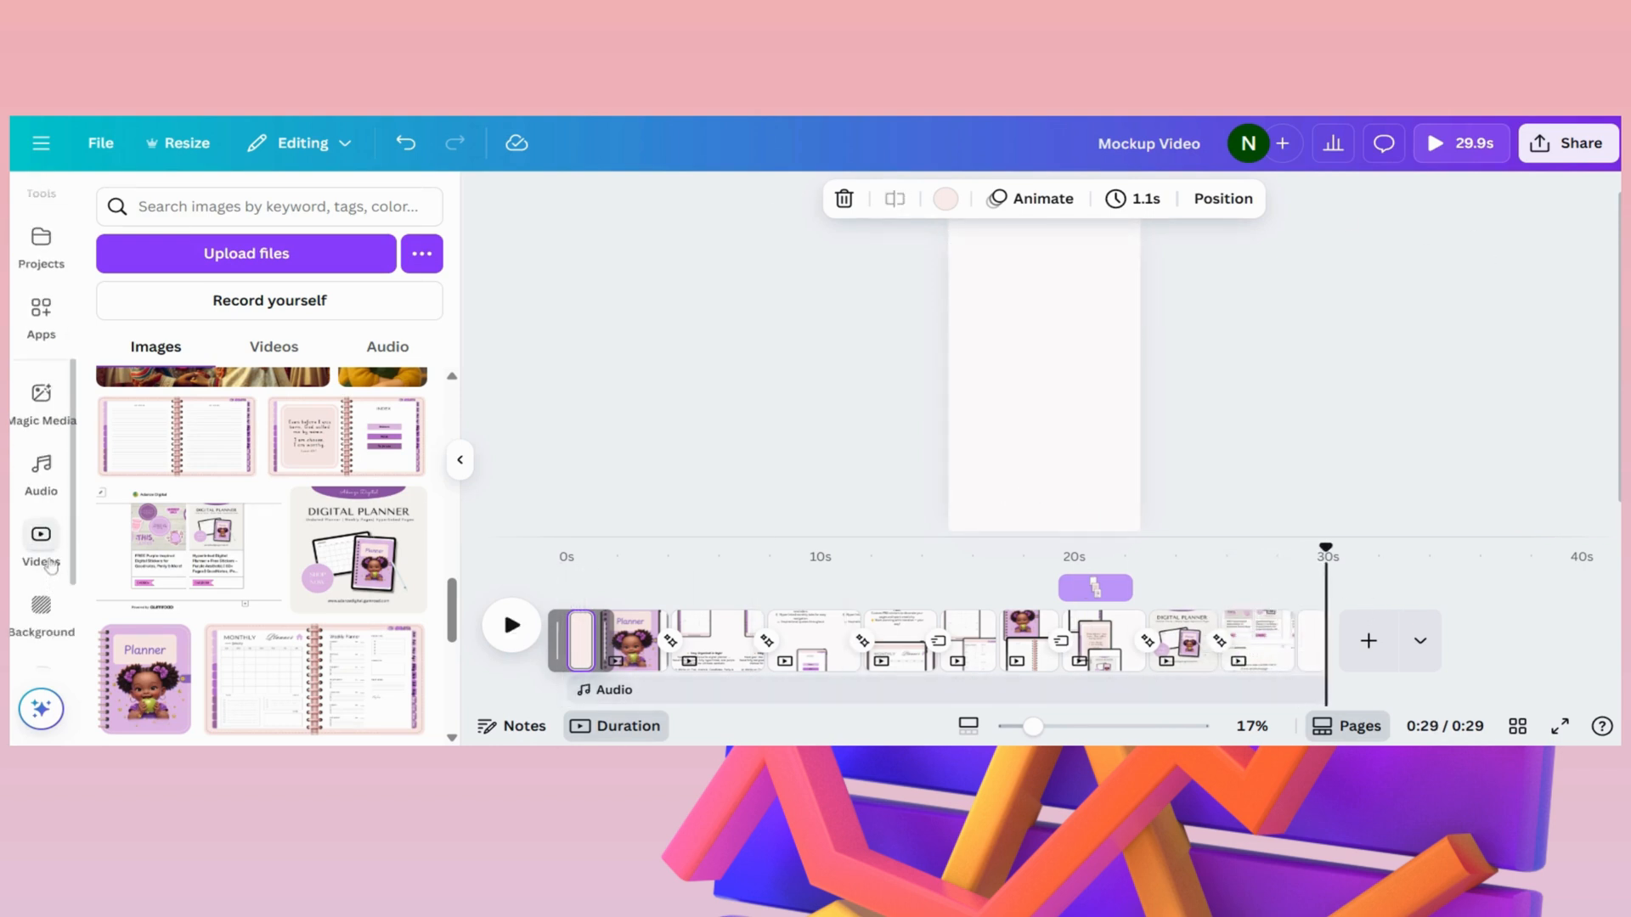
{"action": "left_click", "coordinate": [51, 478]}
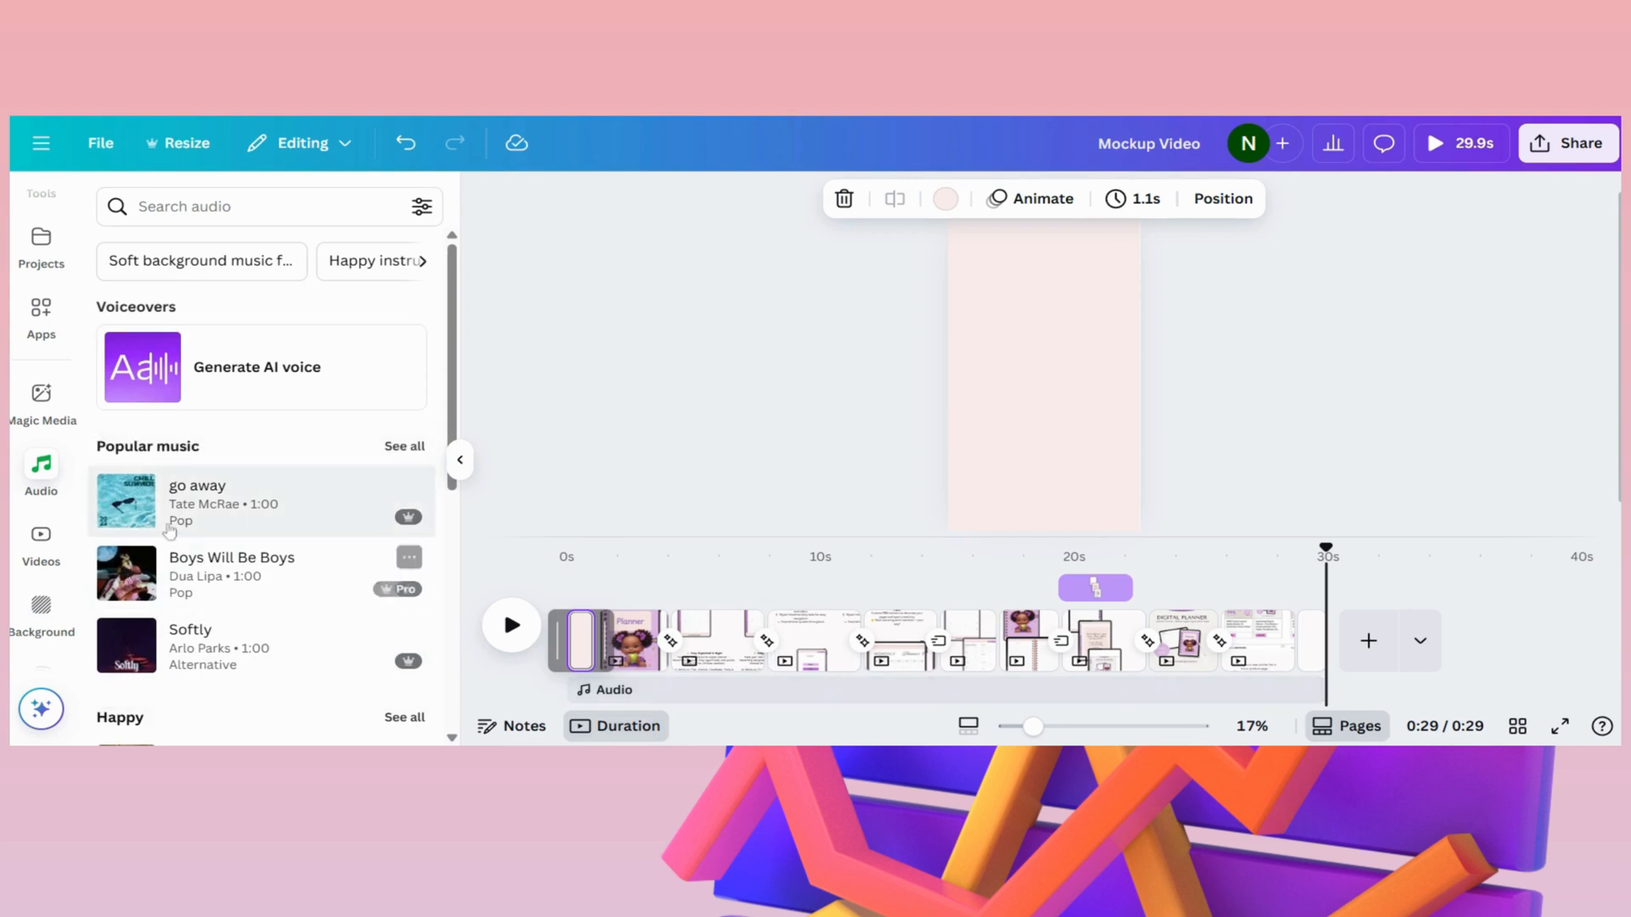
{"action": "scroll", "coordinate": [150, 597], "scroll_direction": "down", "scroll_amount": 5}
{"action": "scroll", "coordinate": [150, 598], "scroll_direction": "down", "scroll_amount": 6}
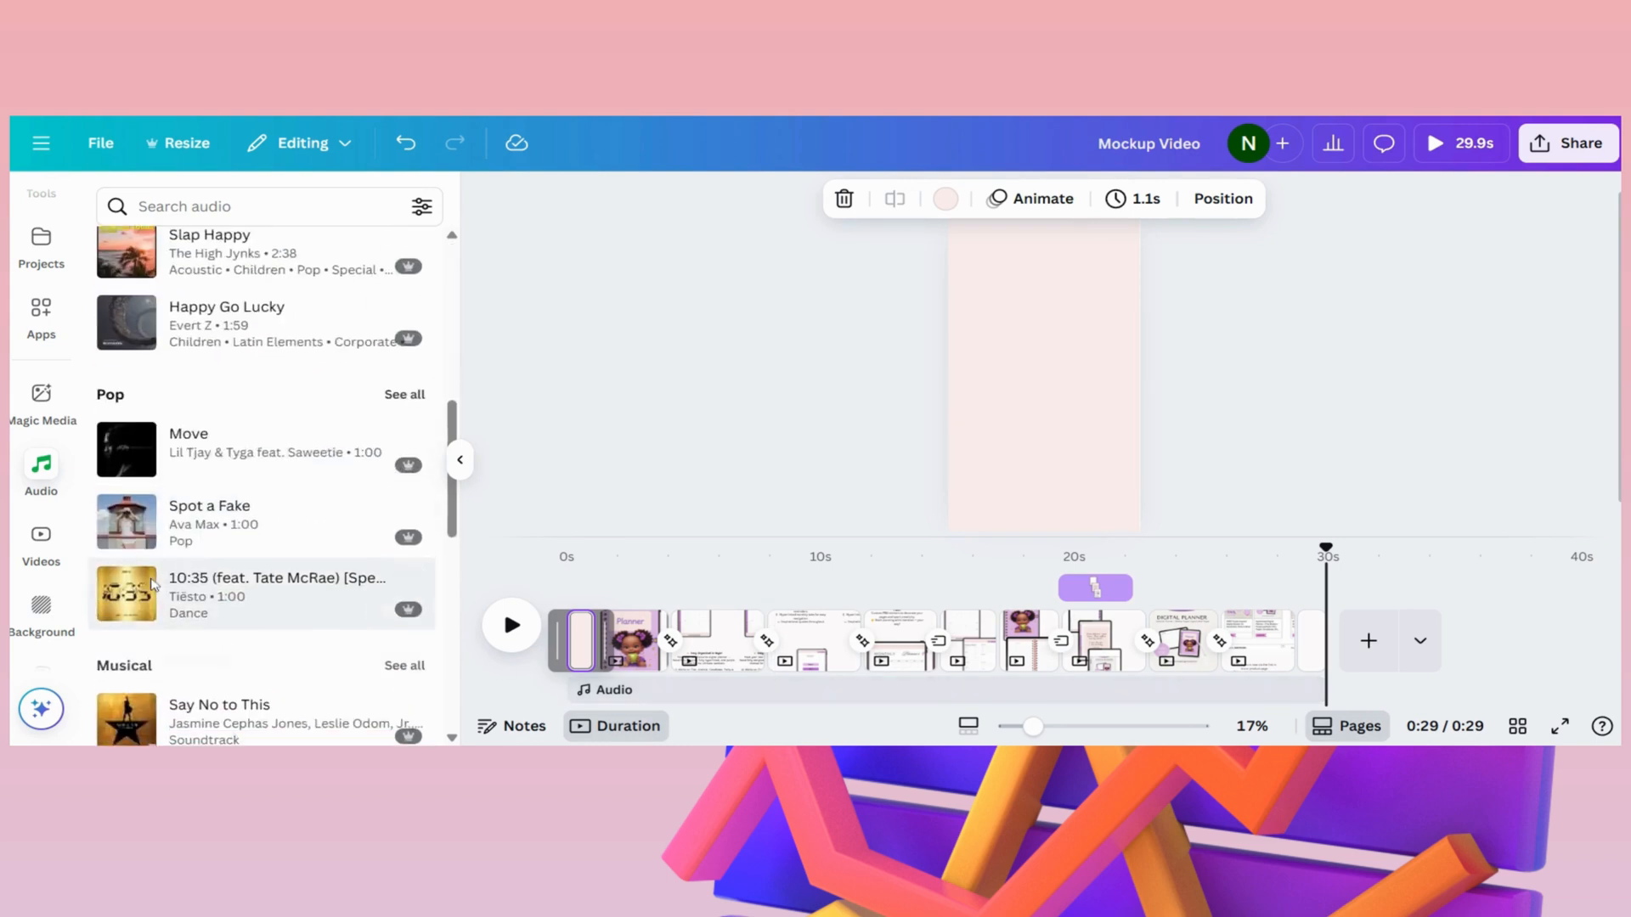
{"action": "scroll", "coordinate": [172, 484], "scroll_direction": "down", "scroll_amount": 8}
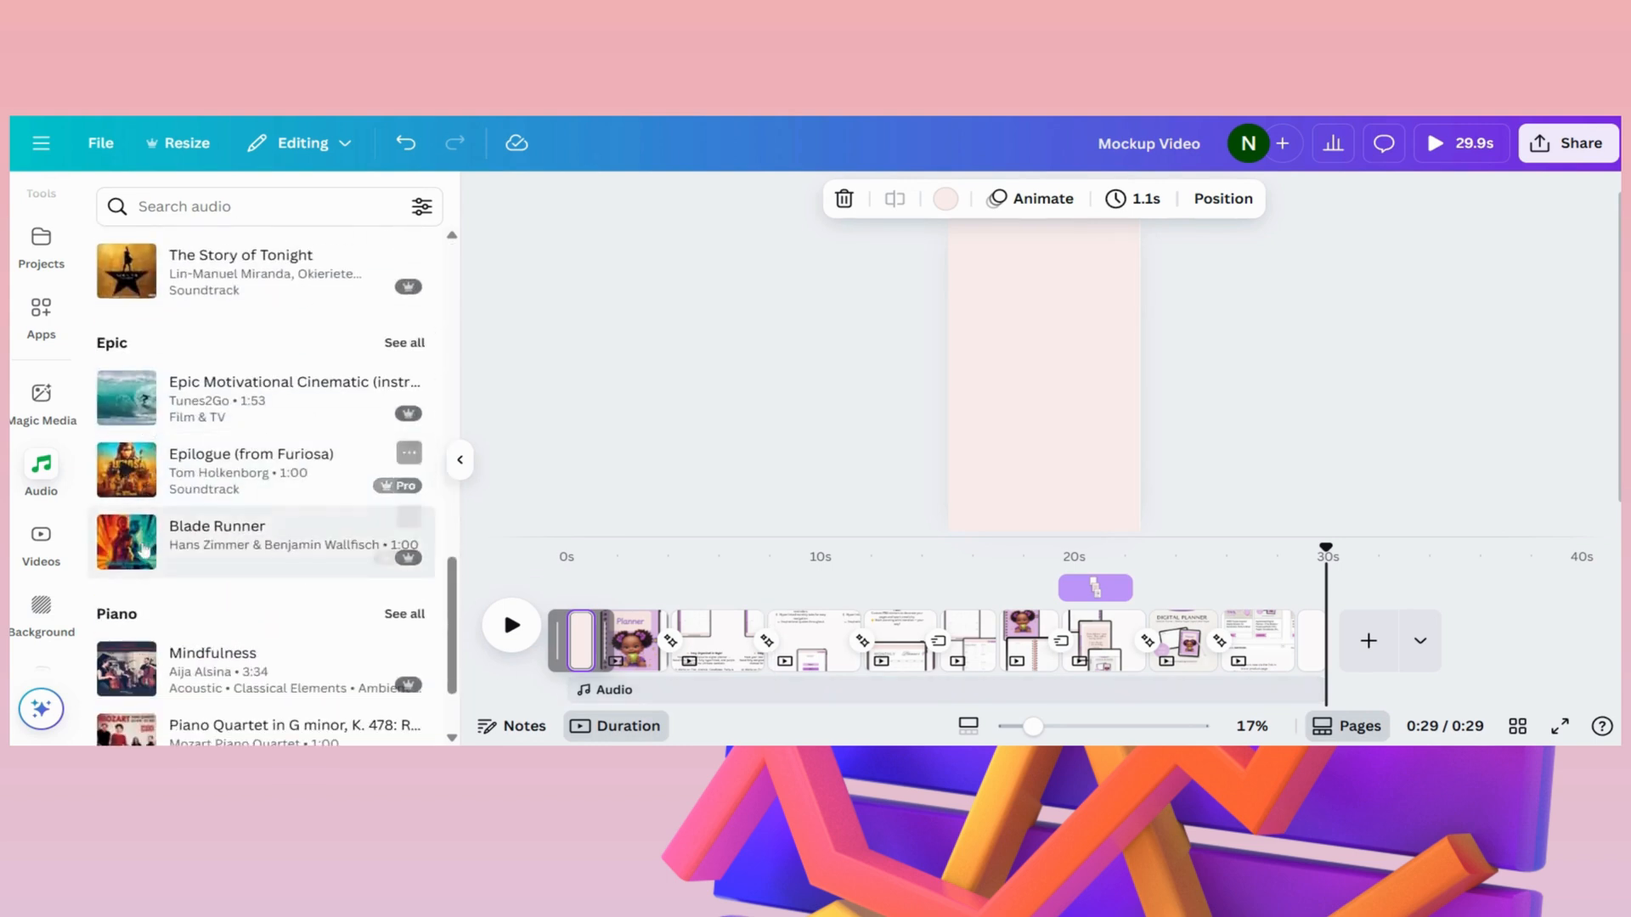
{"action": "scroll", "coordinate": [246, 552], "scroll_direction": "down", "scroll_amount": 6}
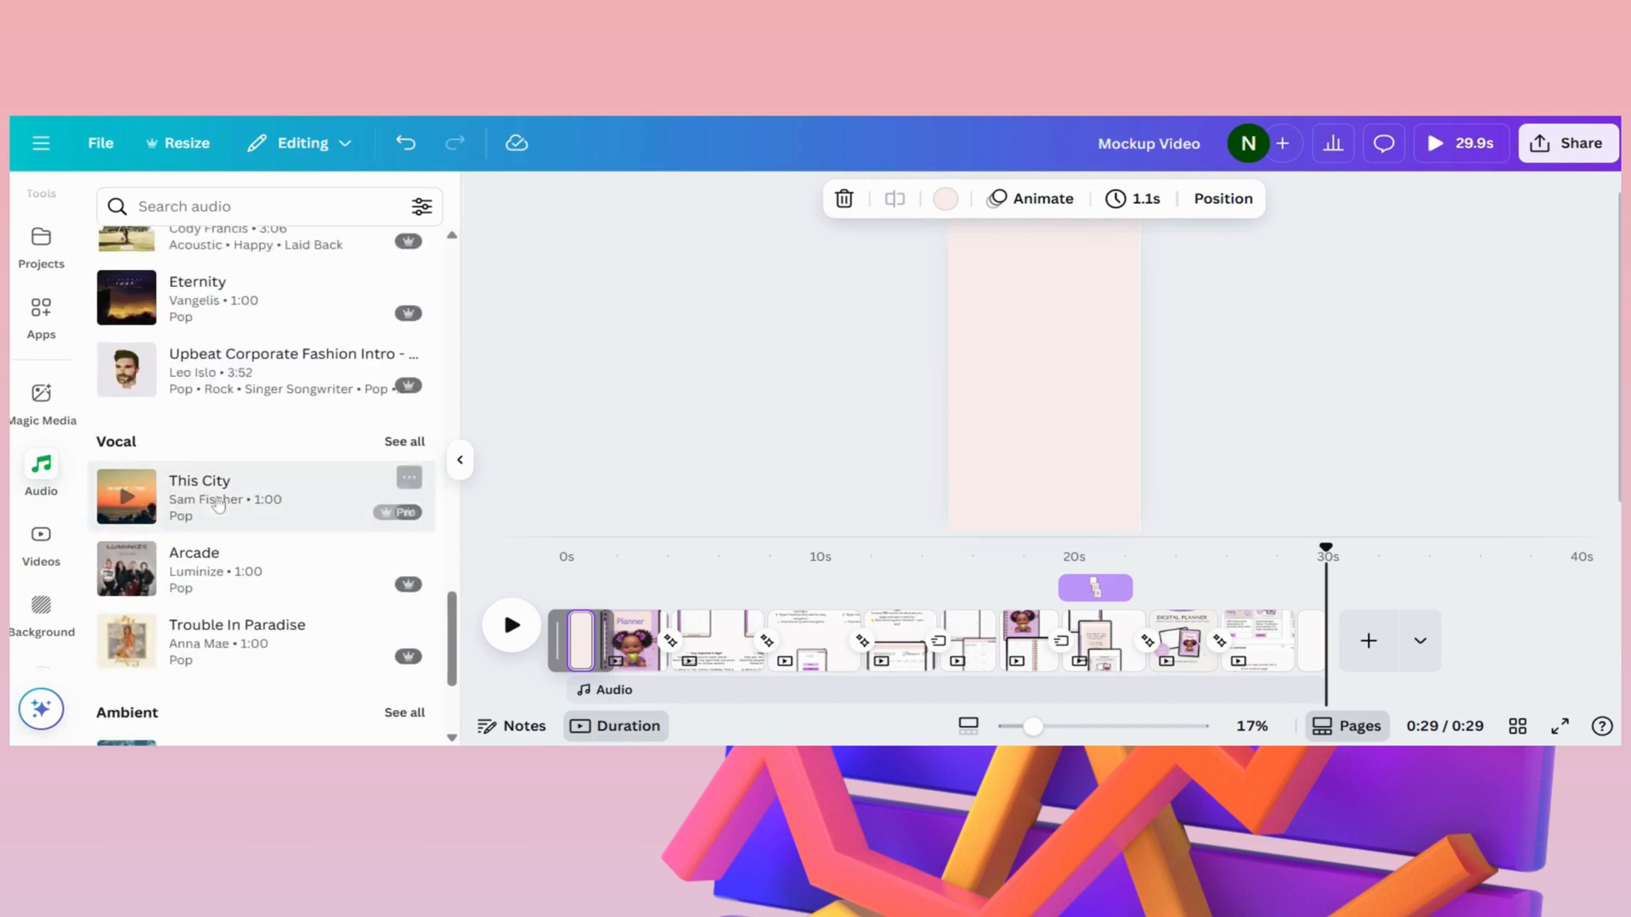
{"action": "scroll", "coordinate": [268, 563], "scroll_direction": "down", "scroll_amount": 4}
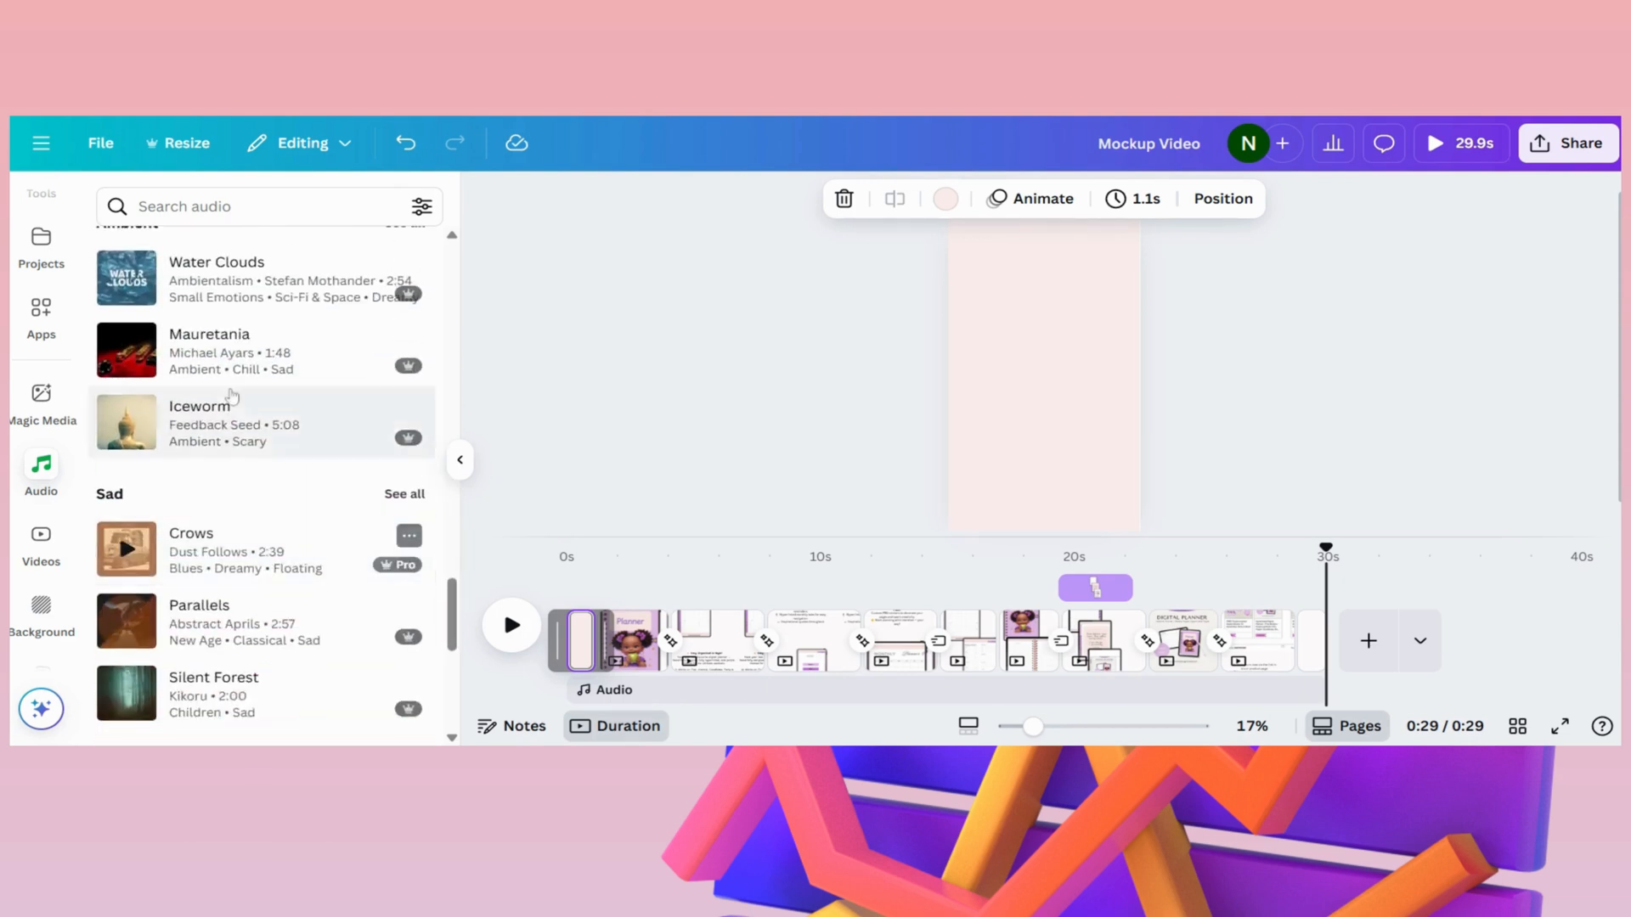
{"action": "scroll", "coordinate": [254, 531], "scroll_direction": "down", "scroll_amount": 3}
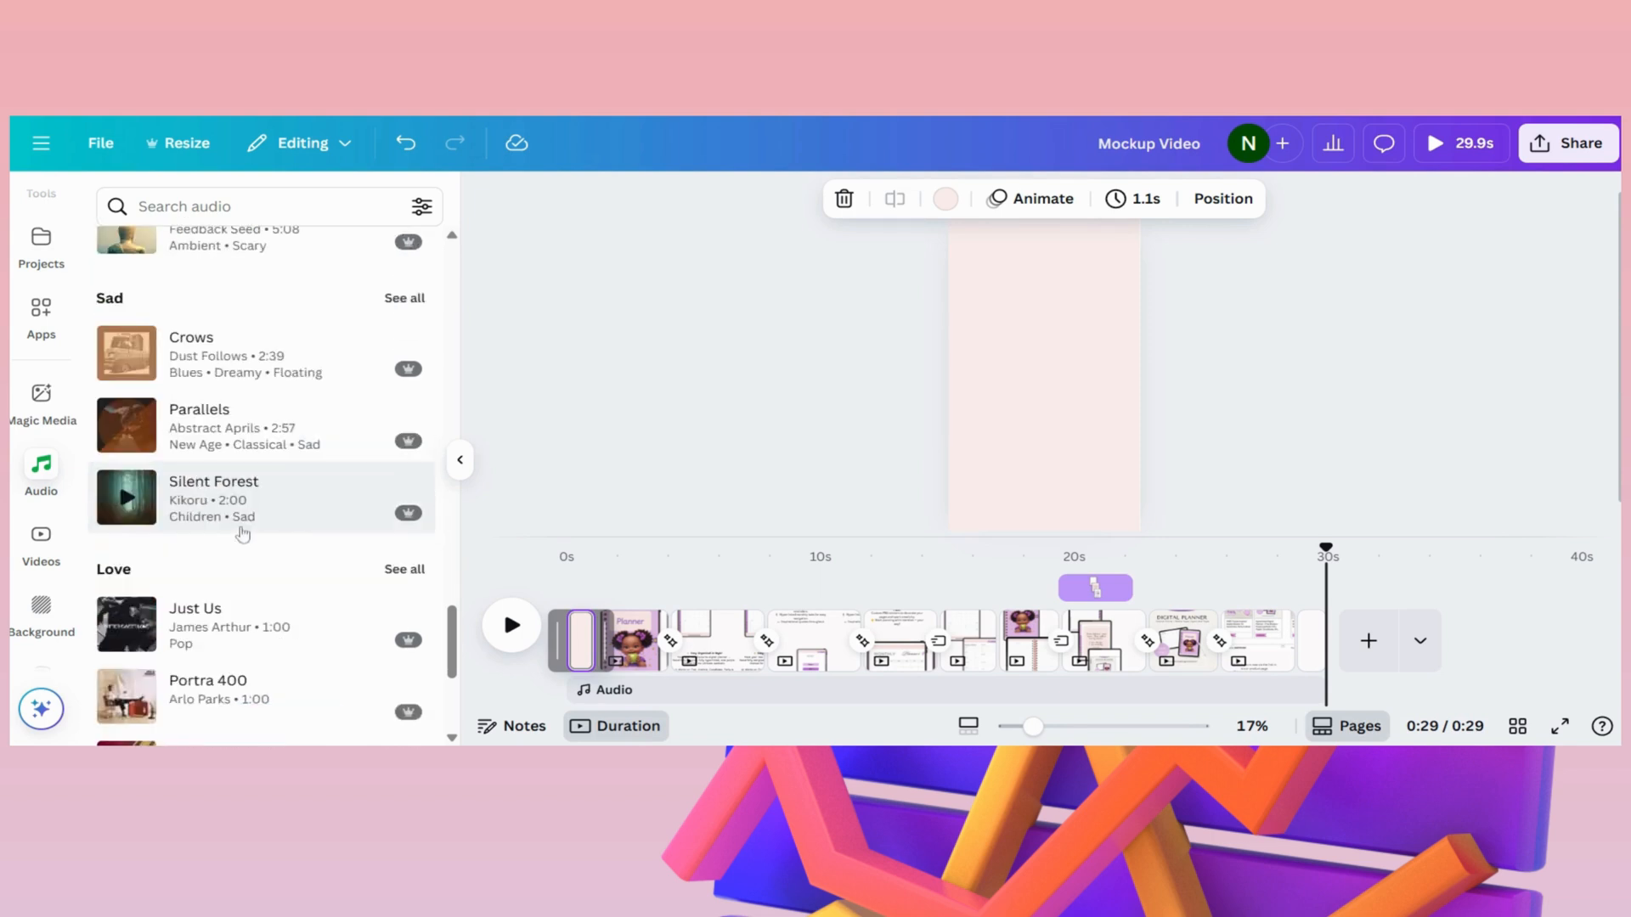
{"action": "scroll", "coordinate": [255, 546], "scroll_direction": "down", "scroll_amount": 3}
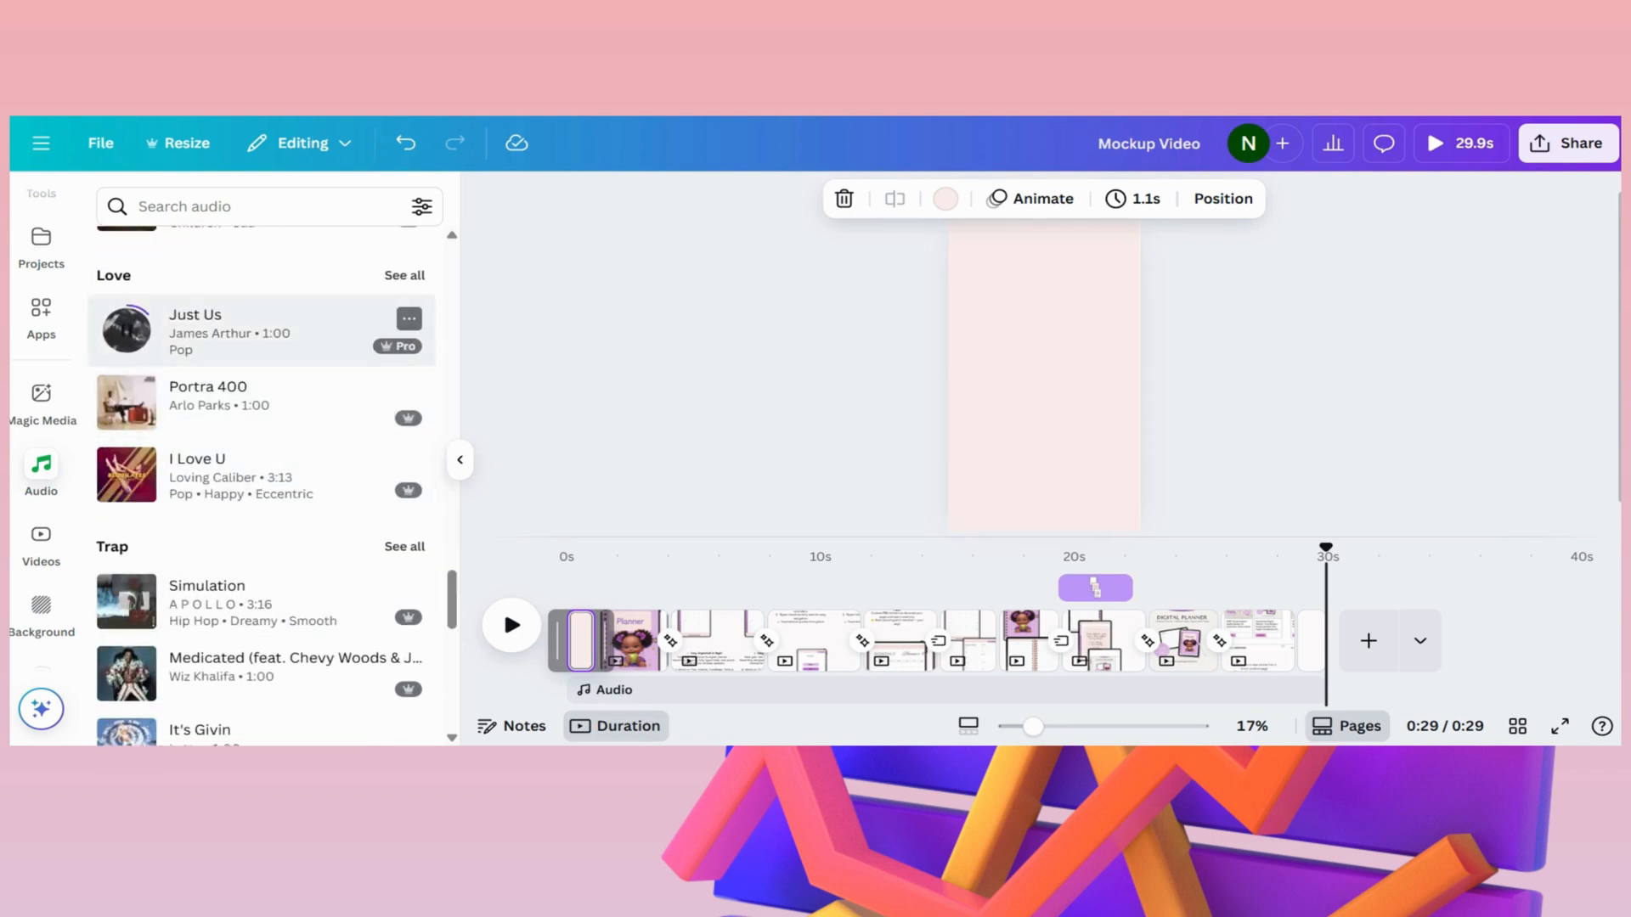
- Browse the Trap to YouTube music categories, previewing "Song for the Sea", "Only The Winds" and "Memories Of Then (instrumental)"
{"action": "scroll", "coordinate": [175, 386], "scroll_direction": "down", "scroll_amount": 2}
{"action": "scroll", "coordinate": [221, 425], "scroll_direction": "down", "scroll_amount": 3}
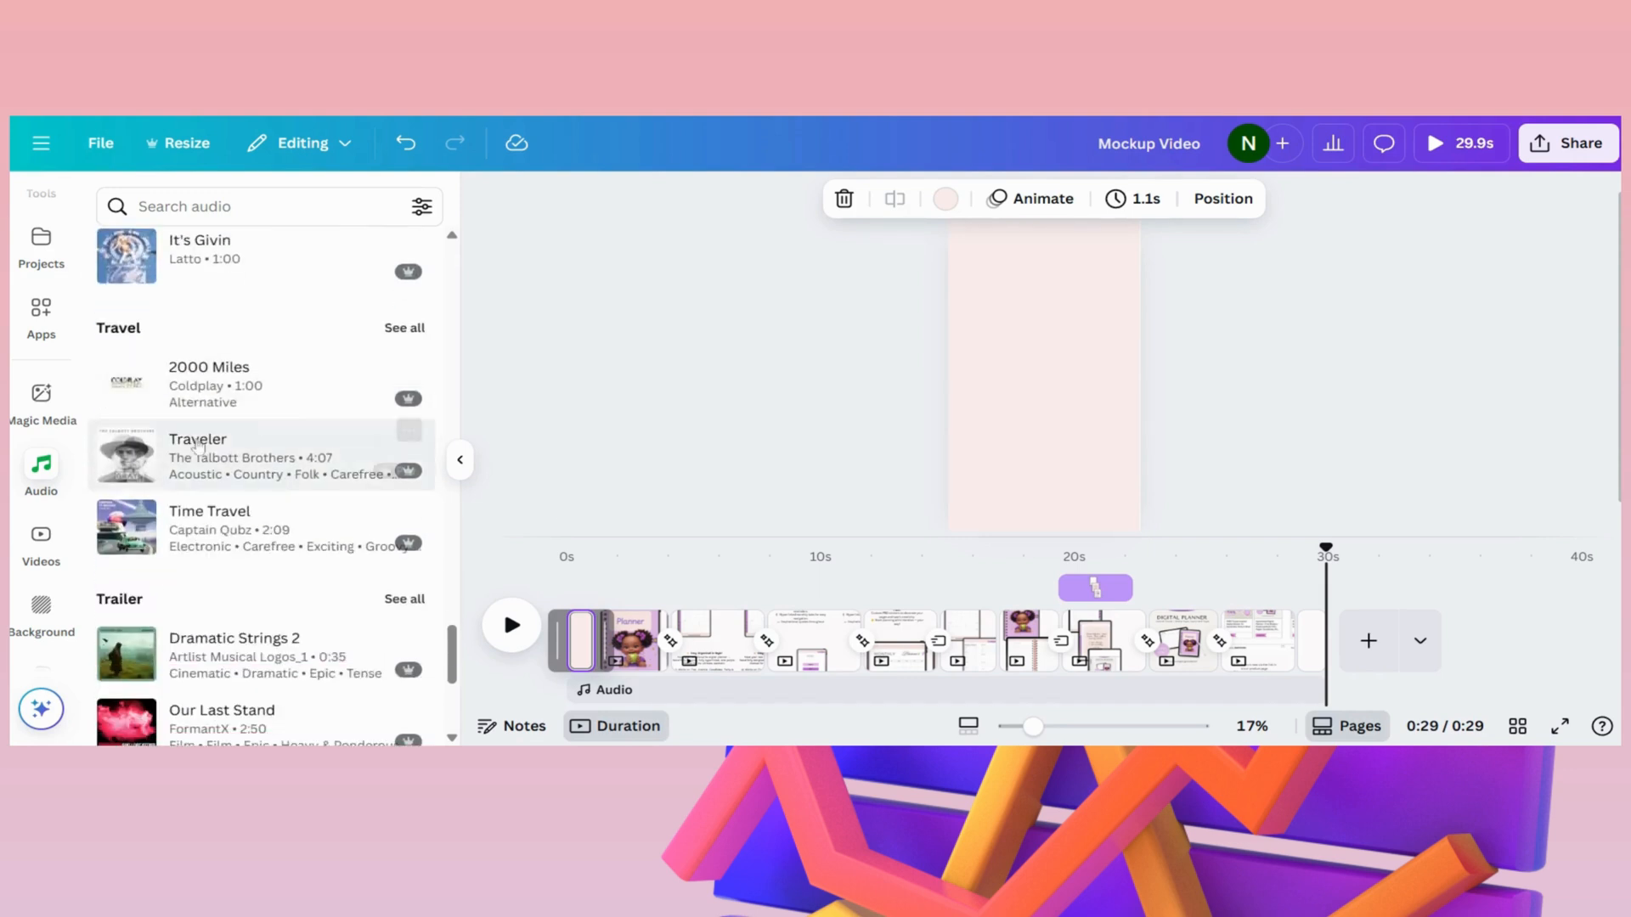
{"action": "scroll", "coordinate": [200, 475], "scroll_direction": "down", "scroll_amount": 3}
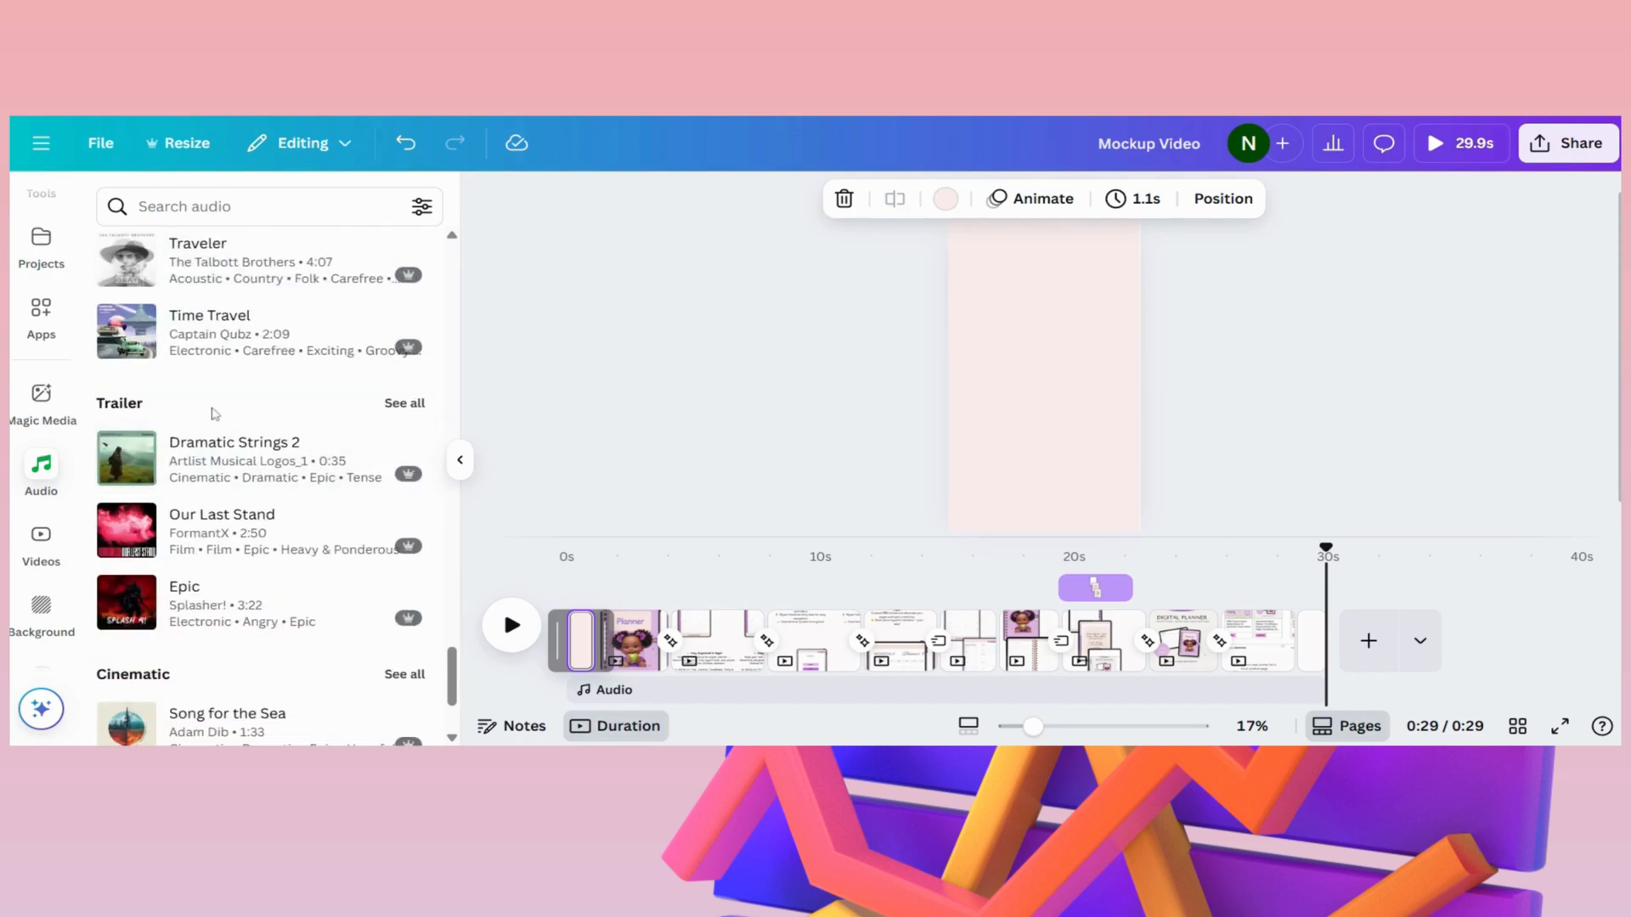
{"action": "scroll", "coordinate": [198, 481], "scroll_direction": "down", "scroll_amount": 3}
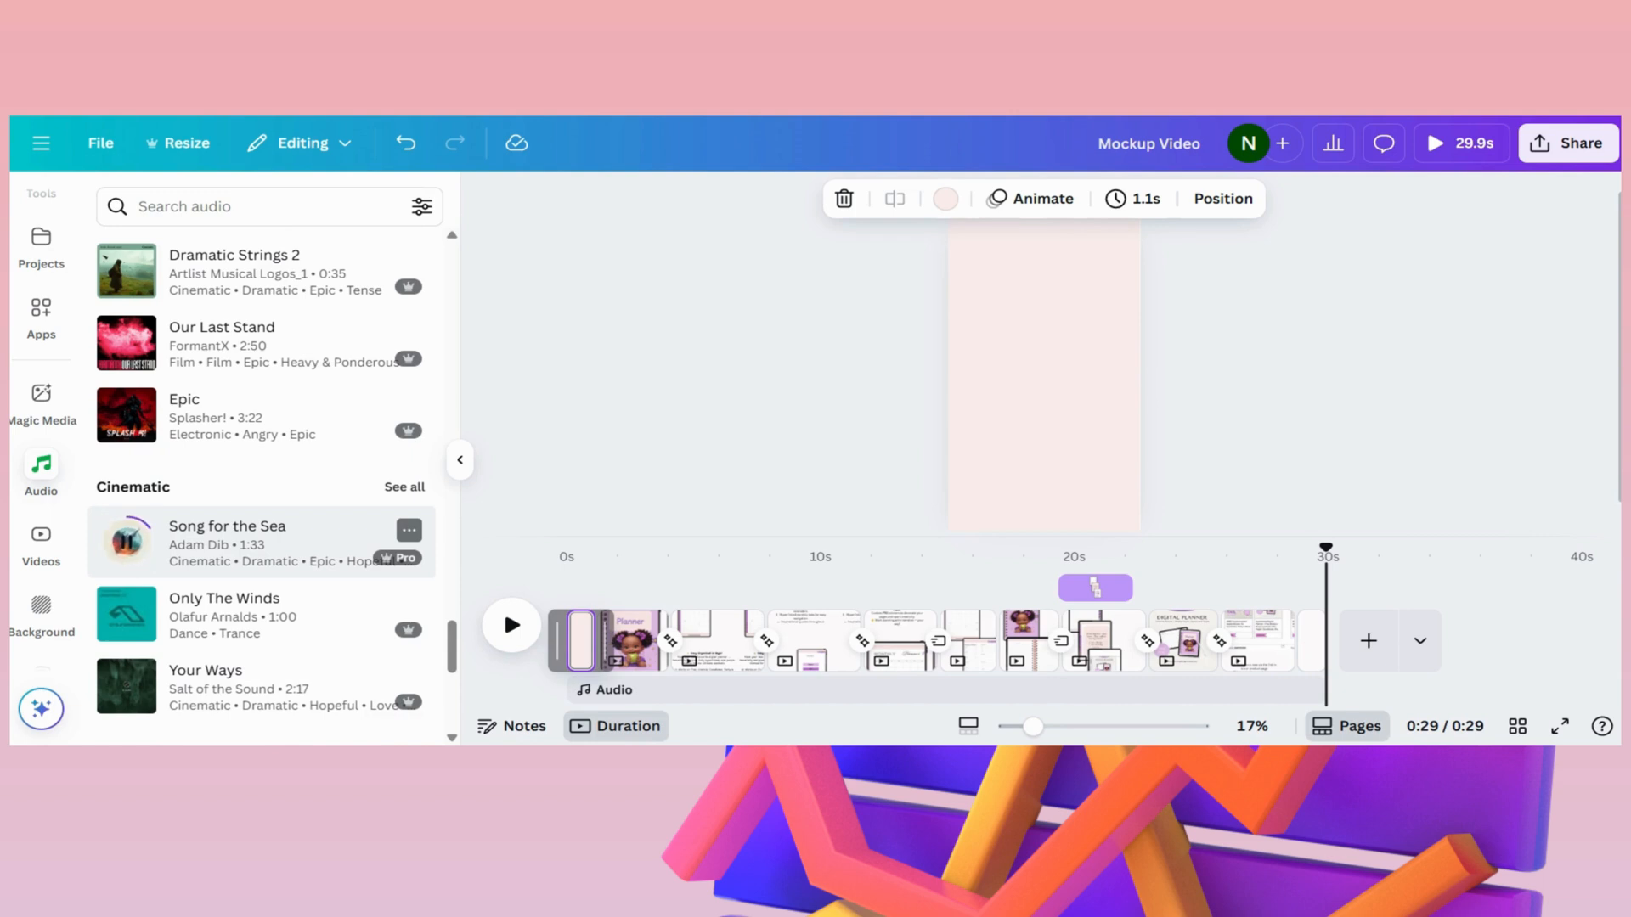
{"action": "scroll", "coordinate": [124, 540], "scroll_direction": "down", "scroll_amount": 5}
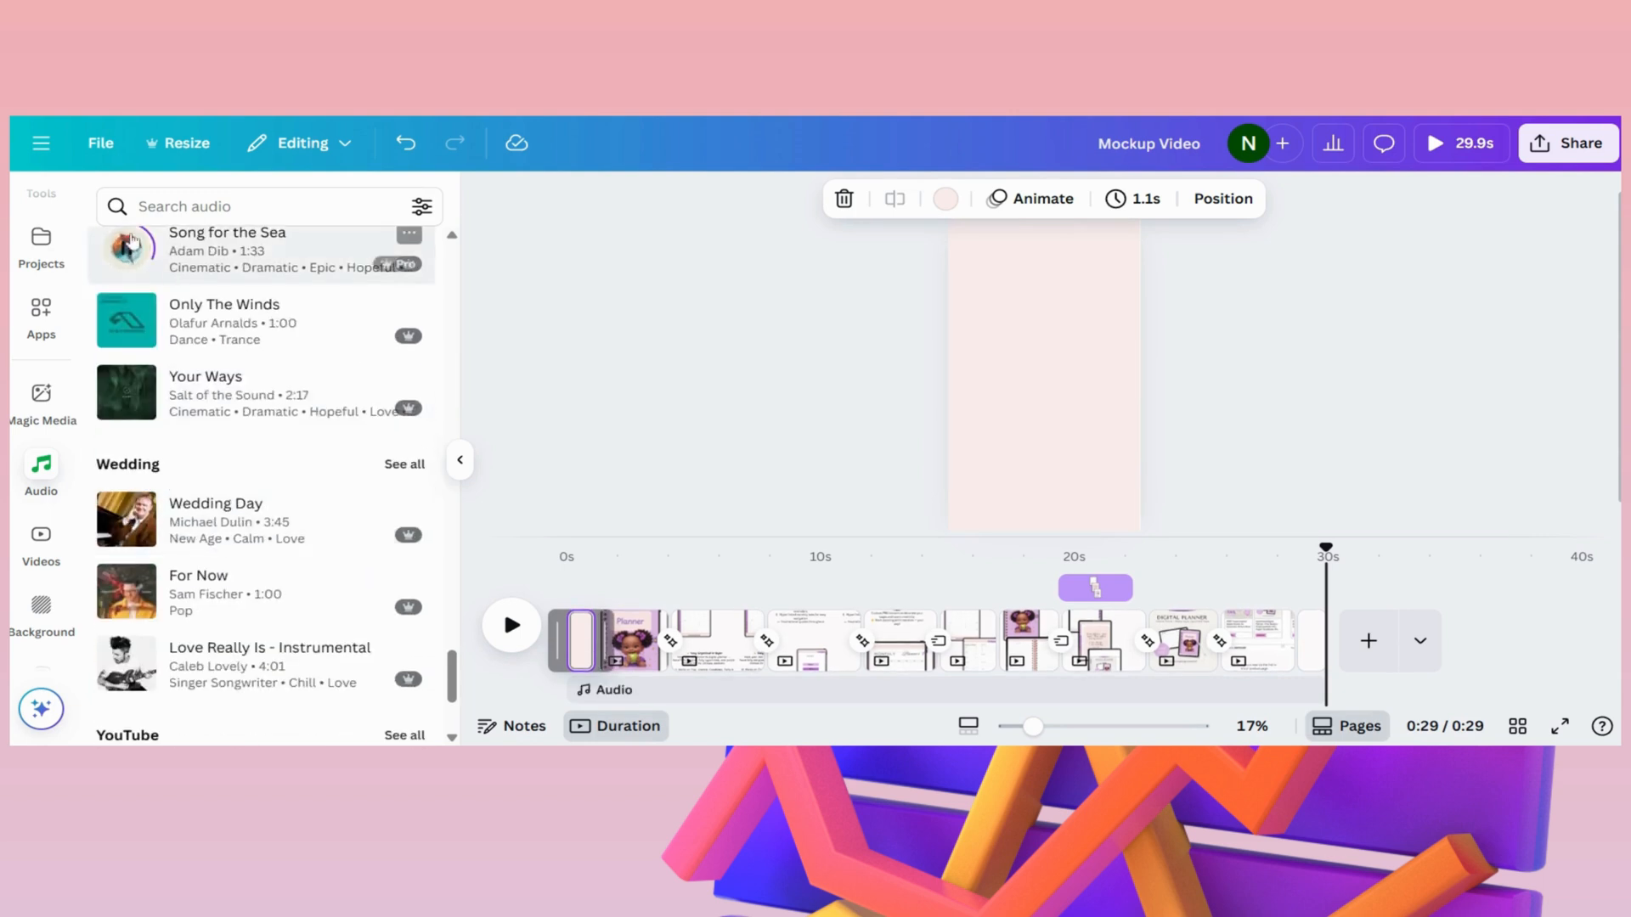
{"action": "left_click", "coordinate": [127, 323]}
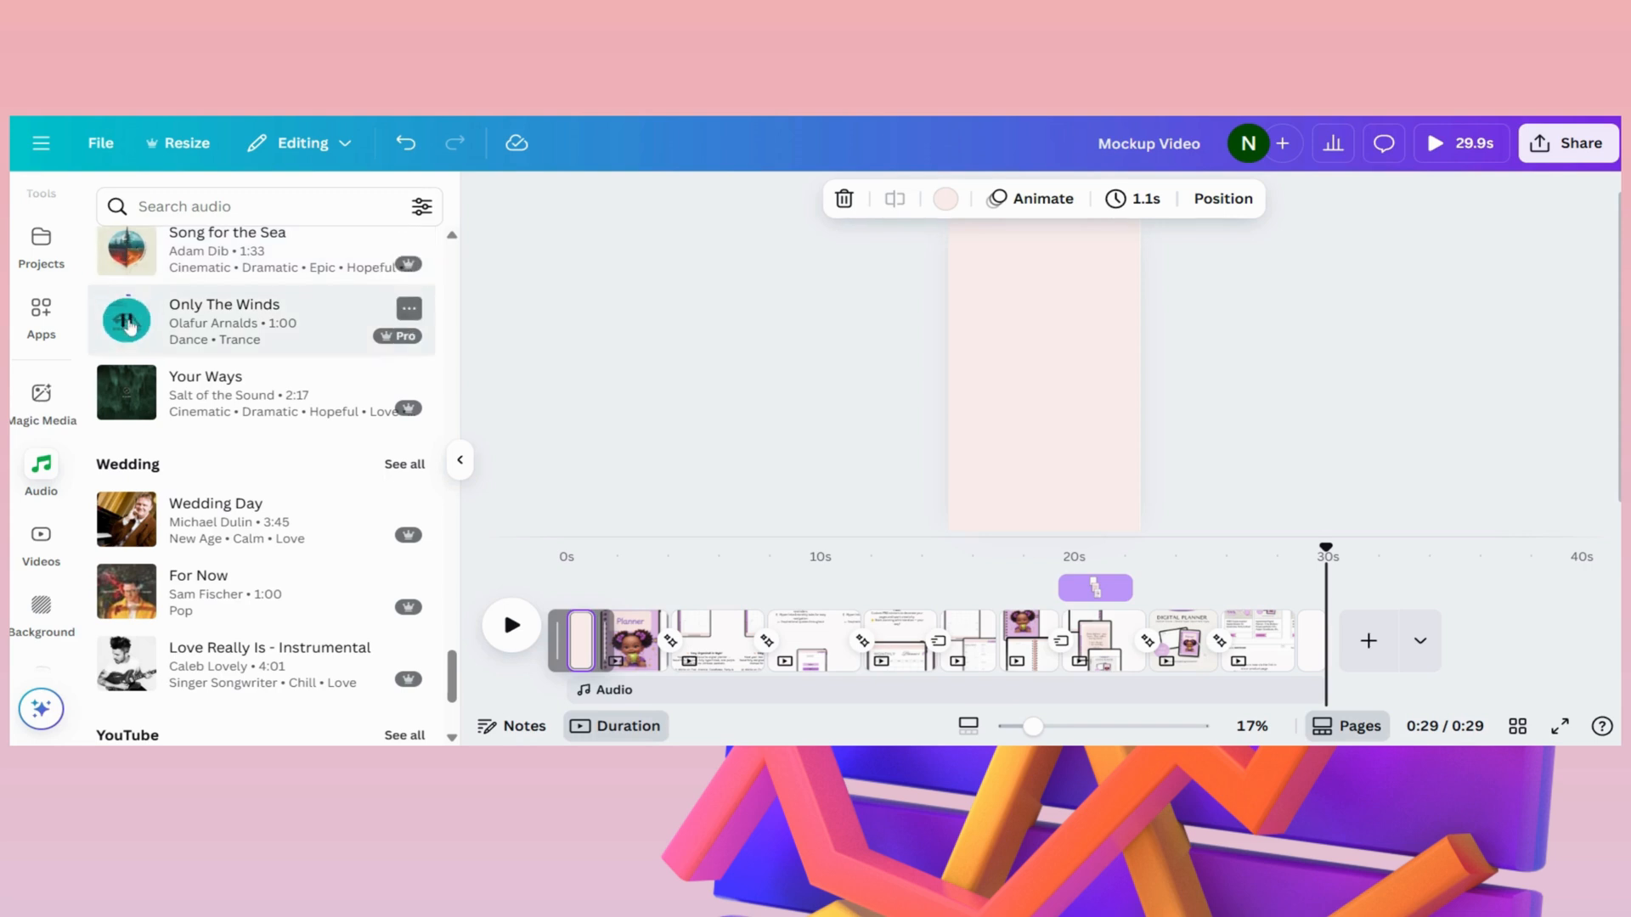
{"action": "scroll", "coordinate": [153, 424], "scroll_direction": "down", "scroll_amount": 4}
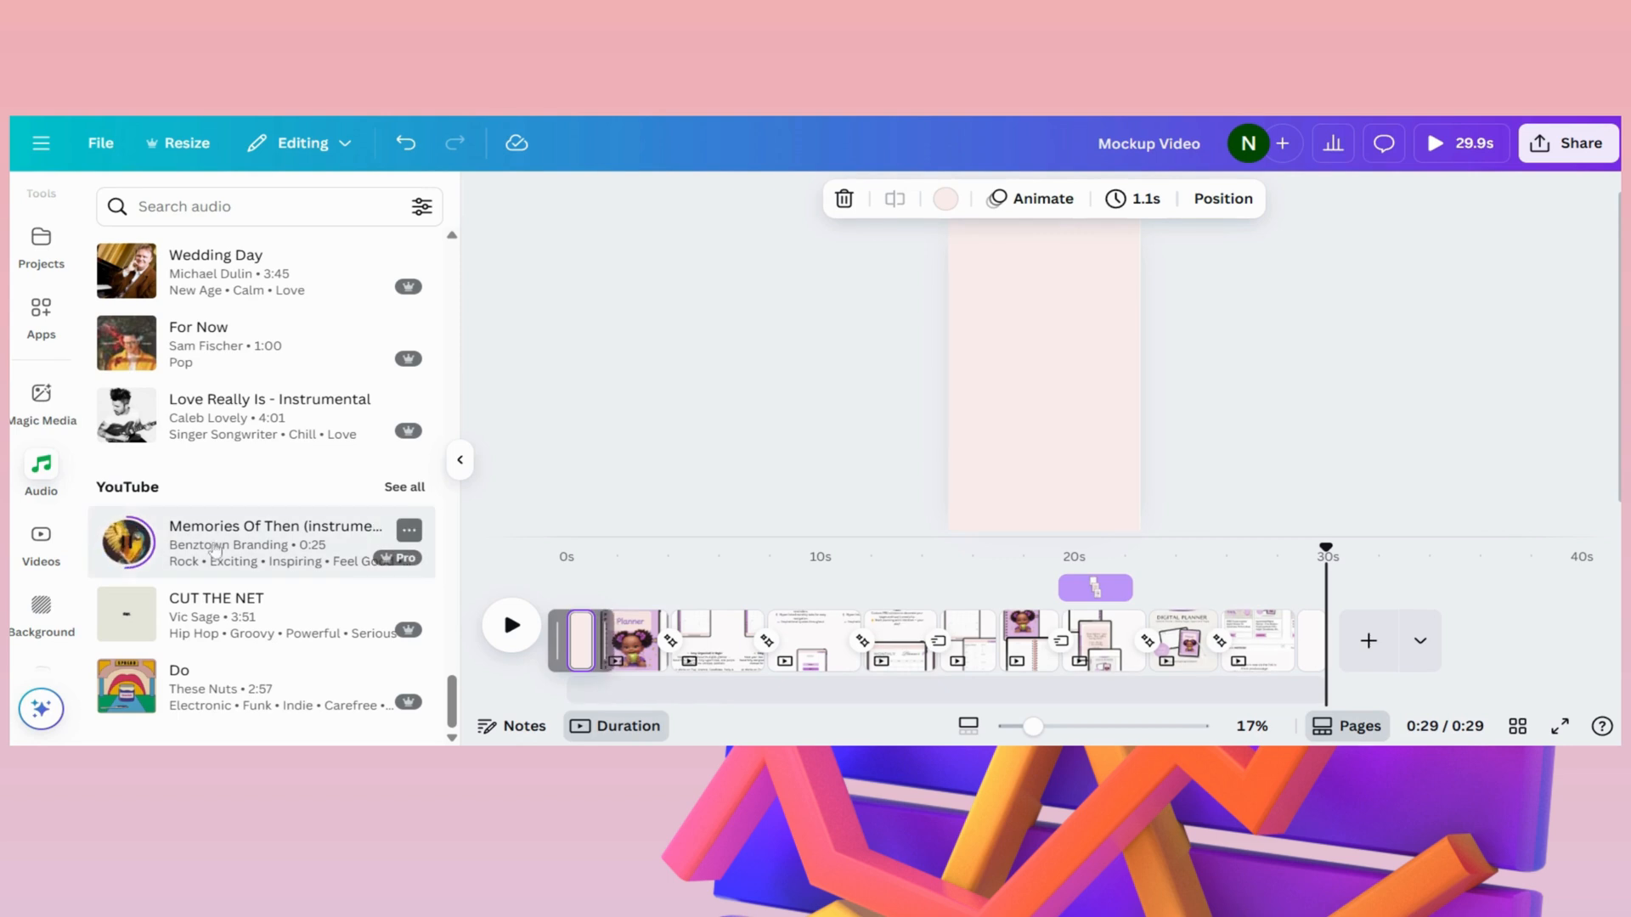
{"action": "left_click", "coordinate": [129, 546]}
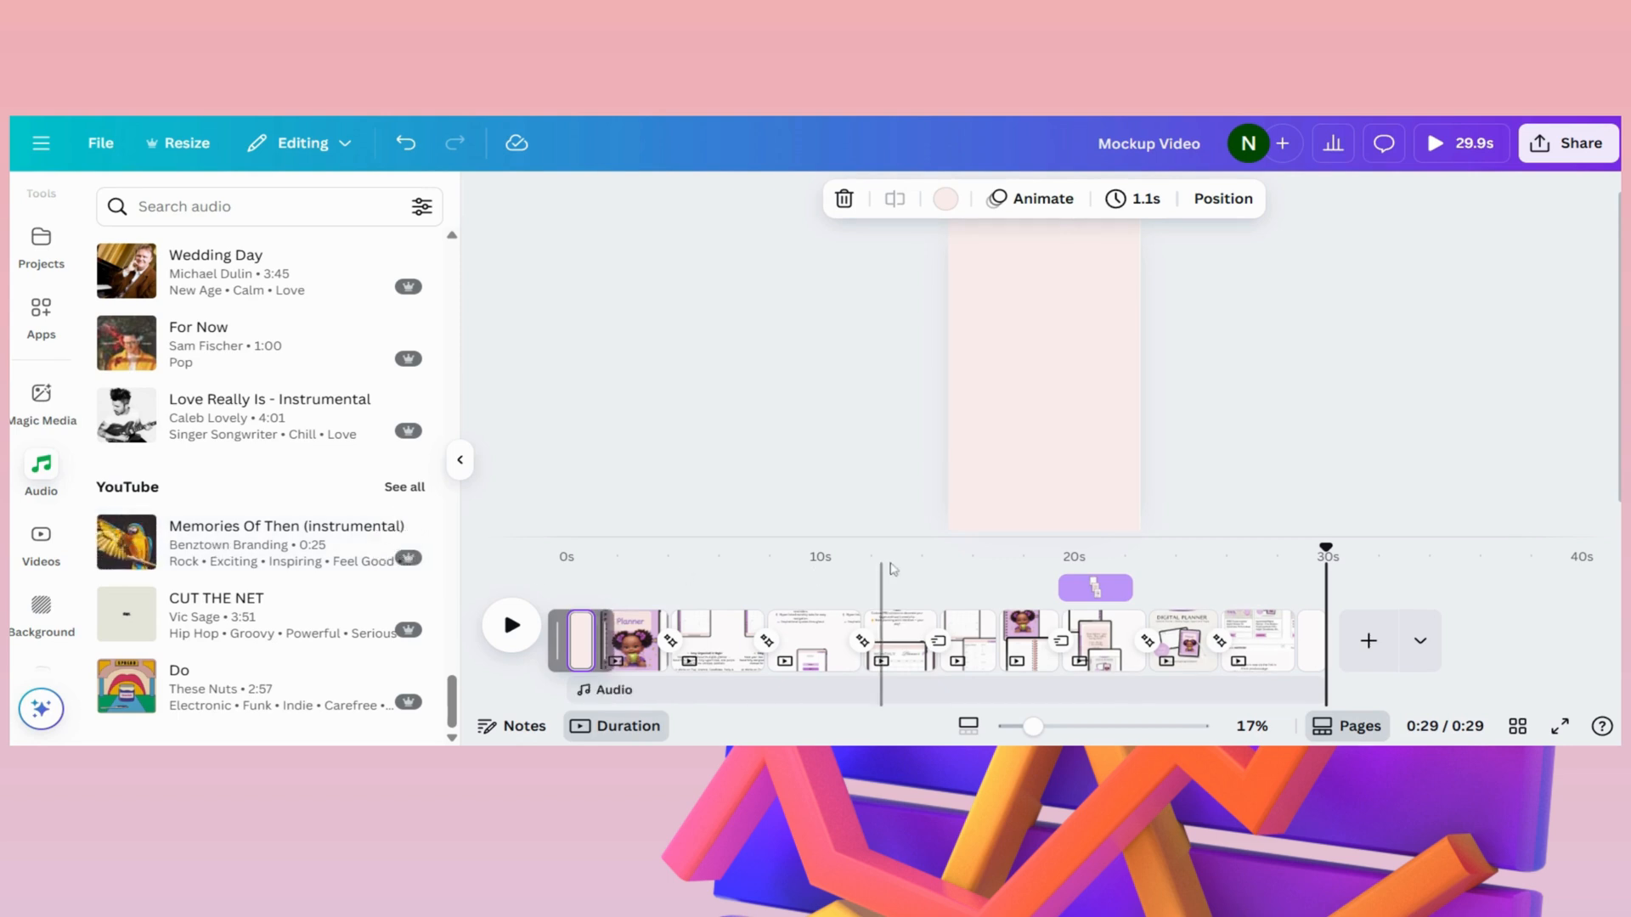
- Add the track "Memories Of Then (instrumental)" to the video and shift it so it begins with the planner cover page
{"action": "left_click_drag", "start_coordinate": [1326, 549], "coordinate": [425, 553]}
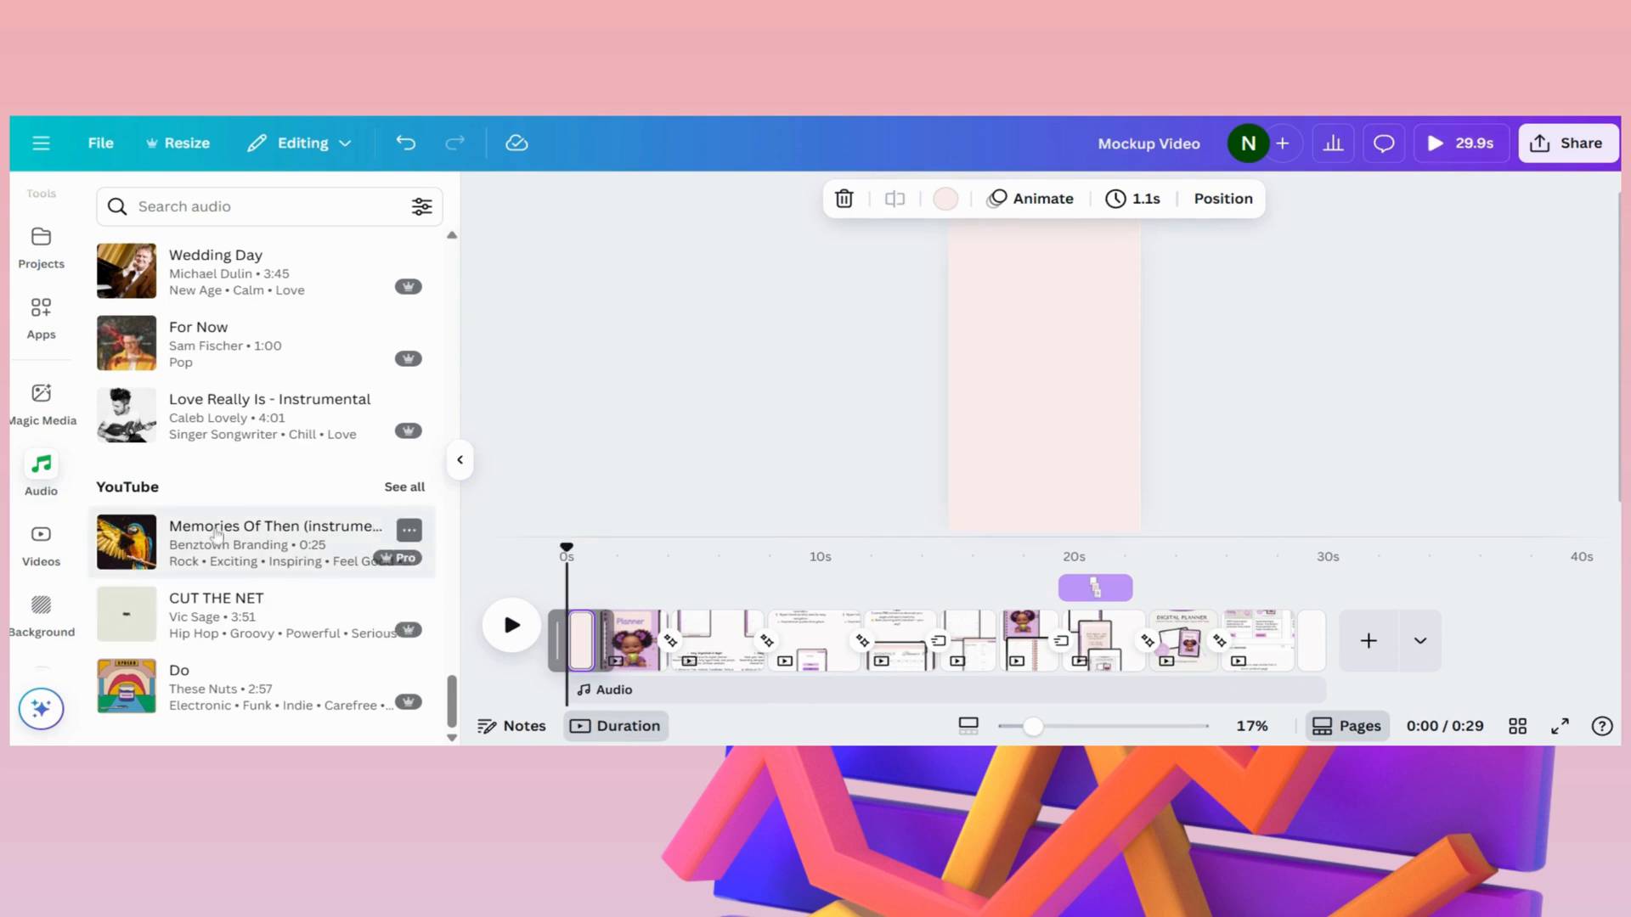
{"action": "left_click", "coordinate": [254, 539]}
{"action": "mouse_move", "coordinate": [1200, 679]}
{"action": "left_mouse_down"}
{"action": "mouse_move", "coordinate": [1316, 677]}
{"action": "mouse_move", "coordinate": [1196, 678]}
{"action": "left_mouse_up"}
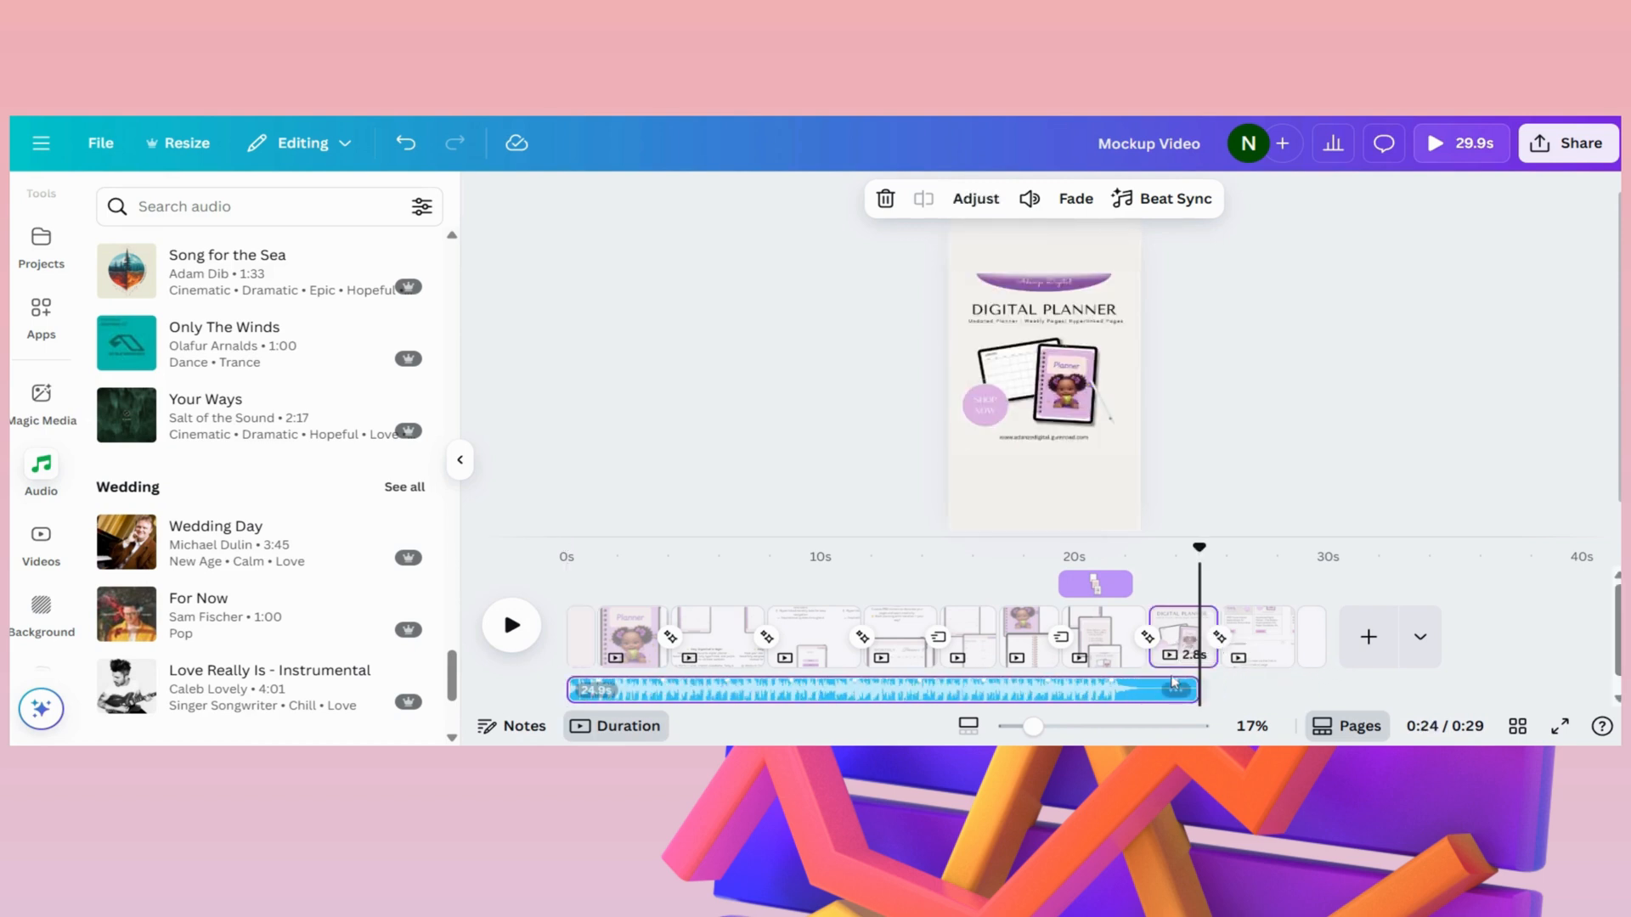
{"action": "right_click", "coordinate": [914, 686]}
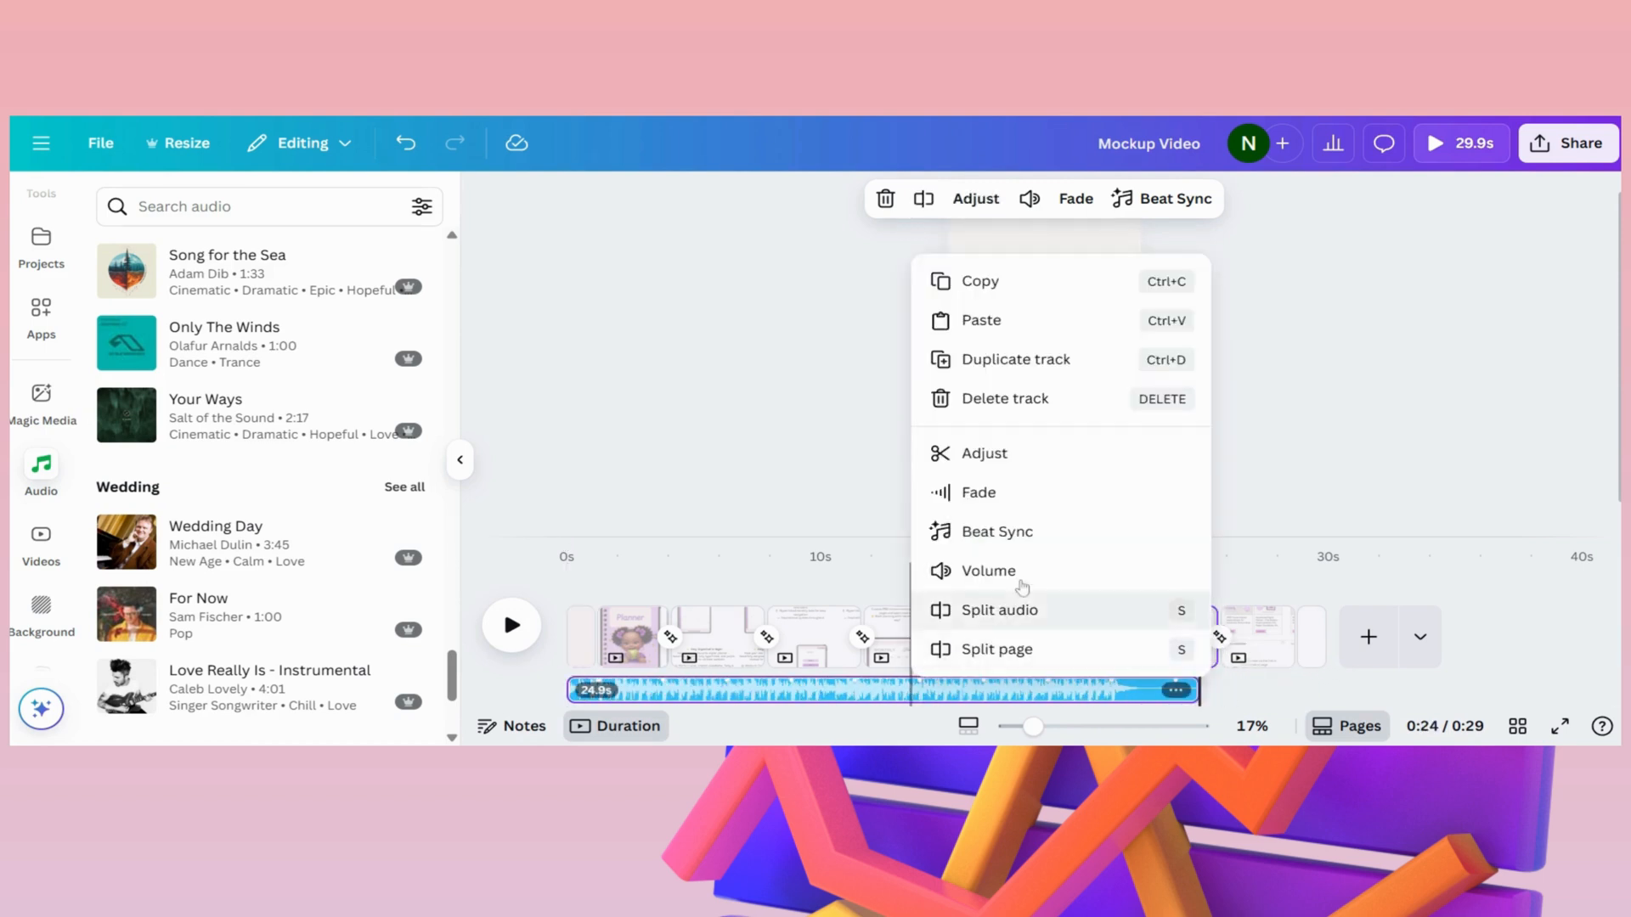
{"action": "left_click", "coordinate": [689, 697]}
{"action": "left_click_drag", "start_coordinate": [689, 697], "coordinate": [728, 694]}
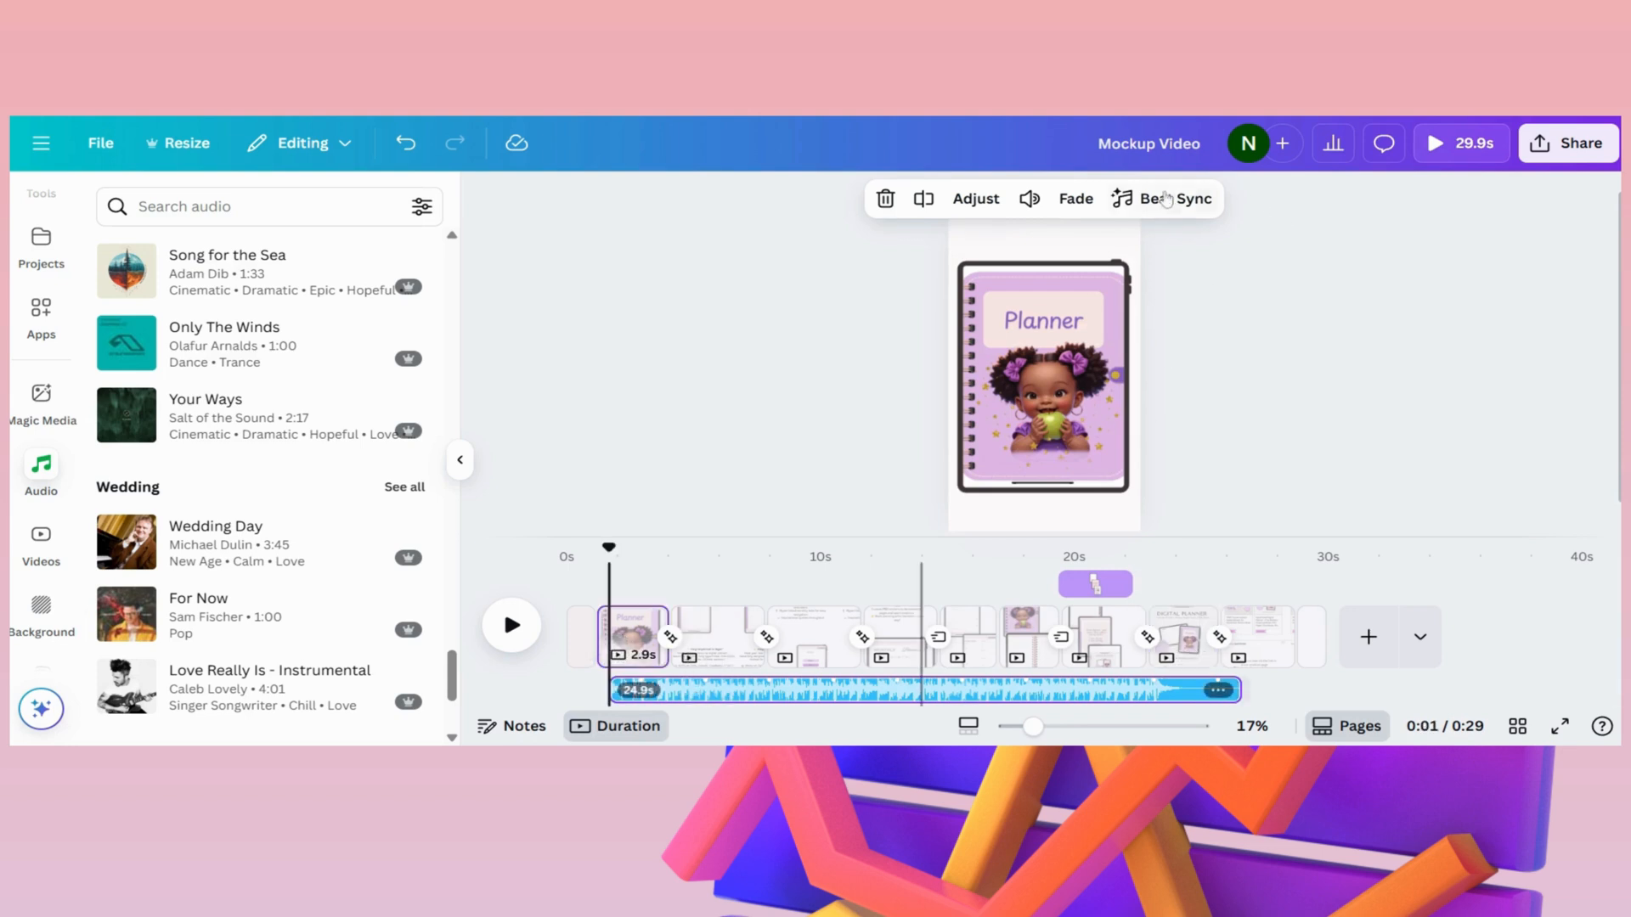
- Set the music track's fade in to 0.8 s and its fade out to 1.6 s
{"action": "left_click", "coordinate": [1031, 200]}
{"action": "mouse_move", "coordinate": [969, 261]}
{"action": "left_mouse_down"}
{"action": "mouse_move", "coordinate": [996, 266]}
{"action": "mouse_move", "coordinate": [928, 279]}
{"action": "mouse_move", "coordinate": [956, 279]}
{"action": "left_mouse_up"}
{"action": "left_click", "coordinate": [1076, 199]}
{"action": "left_click_drag", "start_coordinate": [904, 355], "coordinate": [978, 360]}
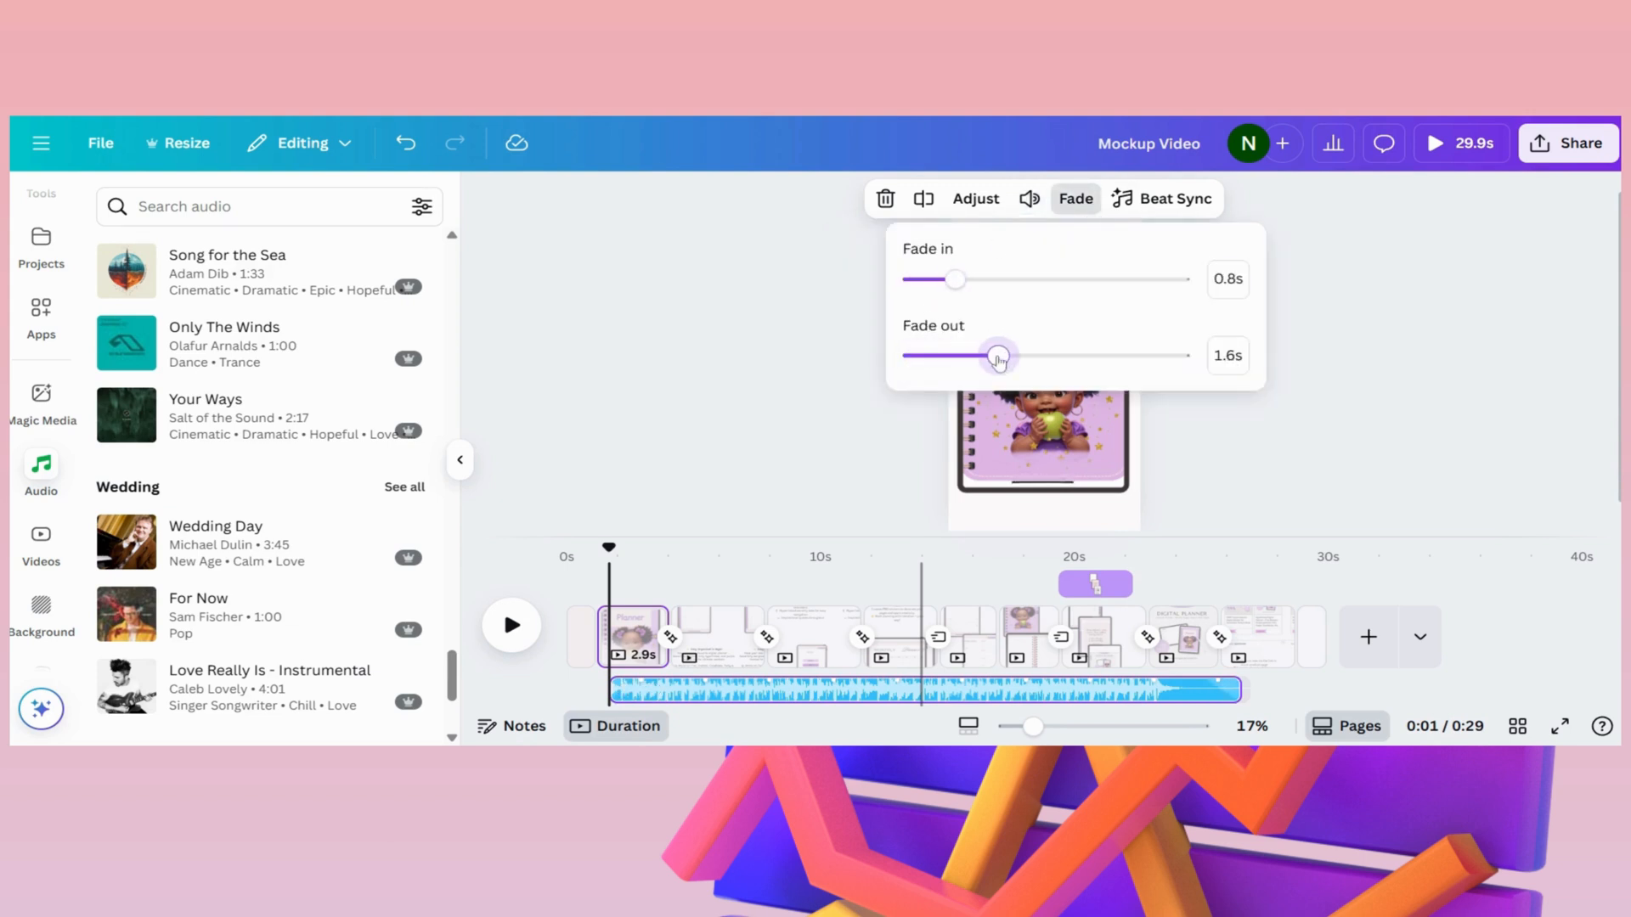
- Play the video with its music from the start to about 21 seconds
{"action": "left_click_drag", "start_coordinate": [609, 548], "coordinate": [567, 549]}
{"action": "left_click", "coordinate": [512, 628]}
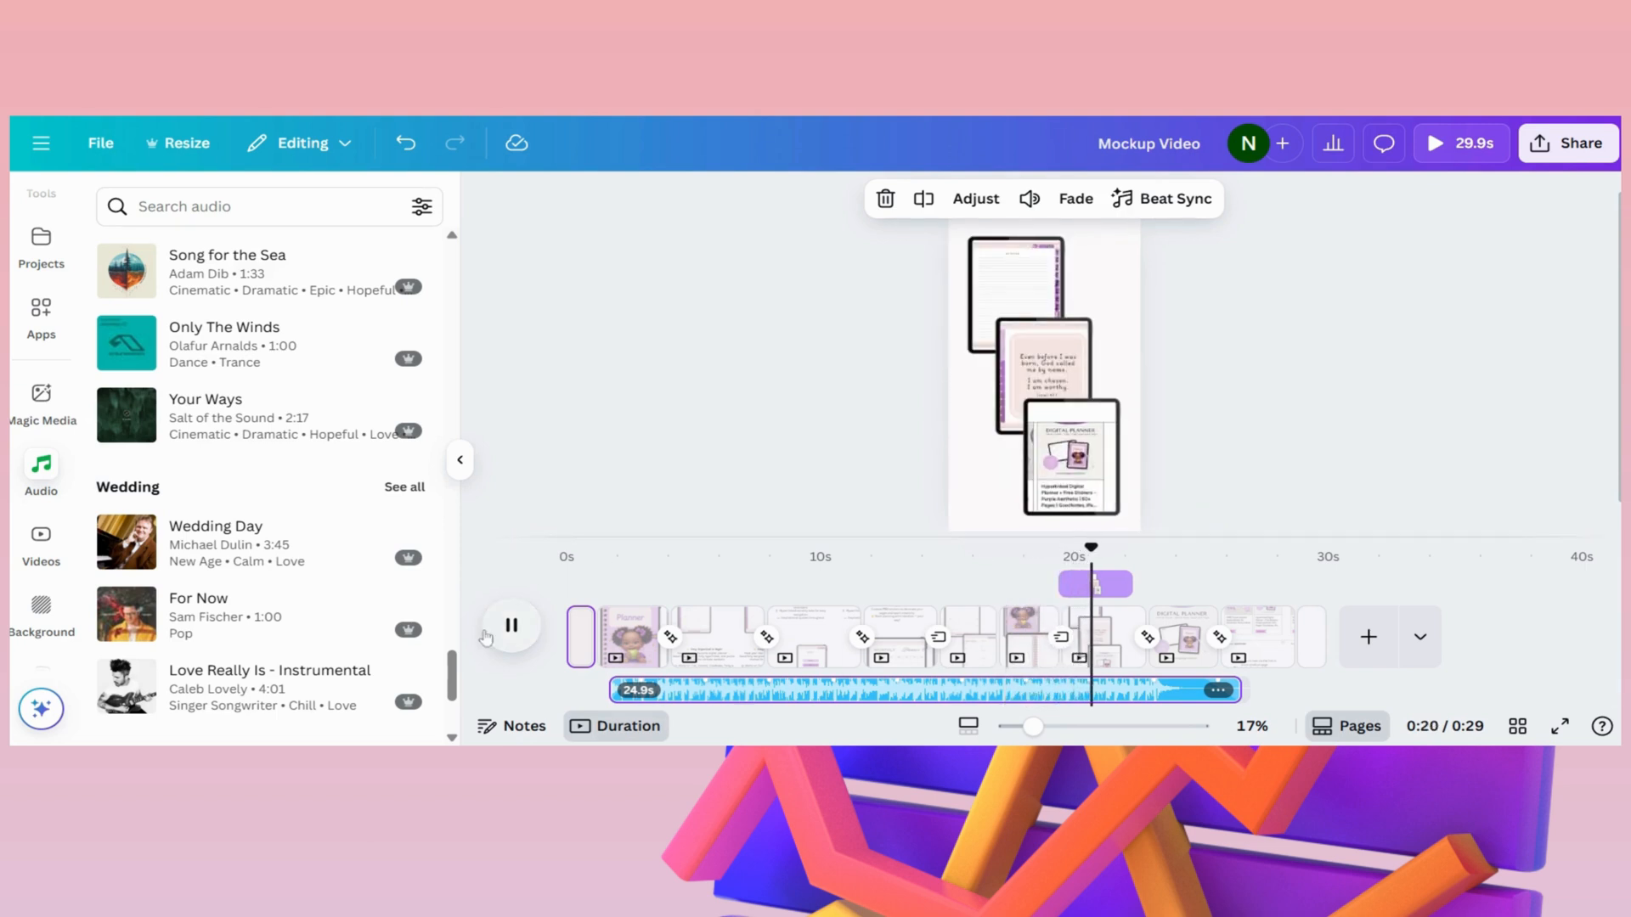
{"action": "left_click", "coordinate": [515, 627]}
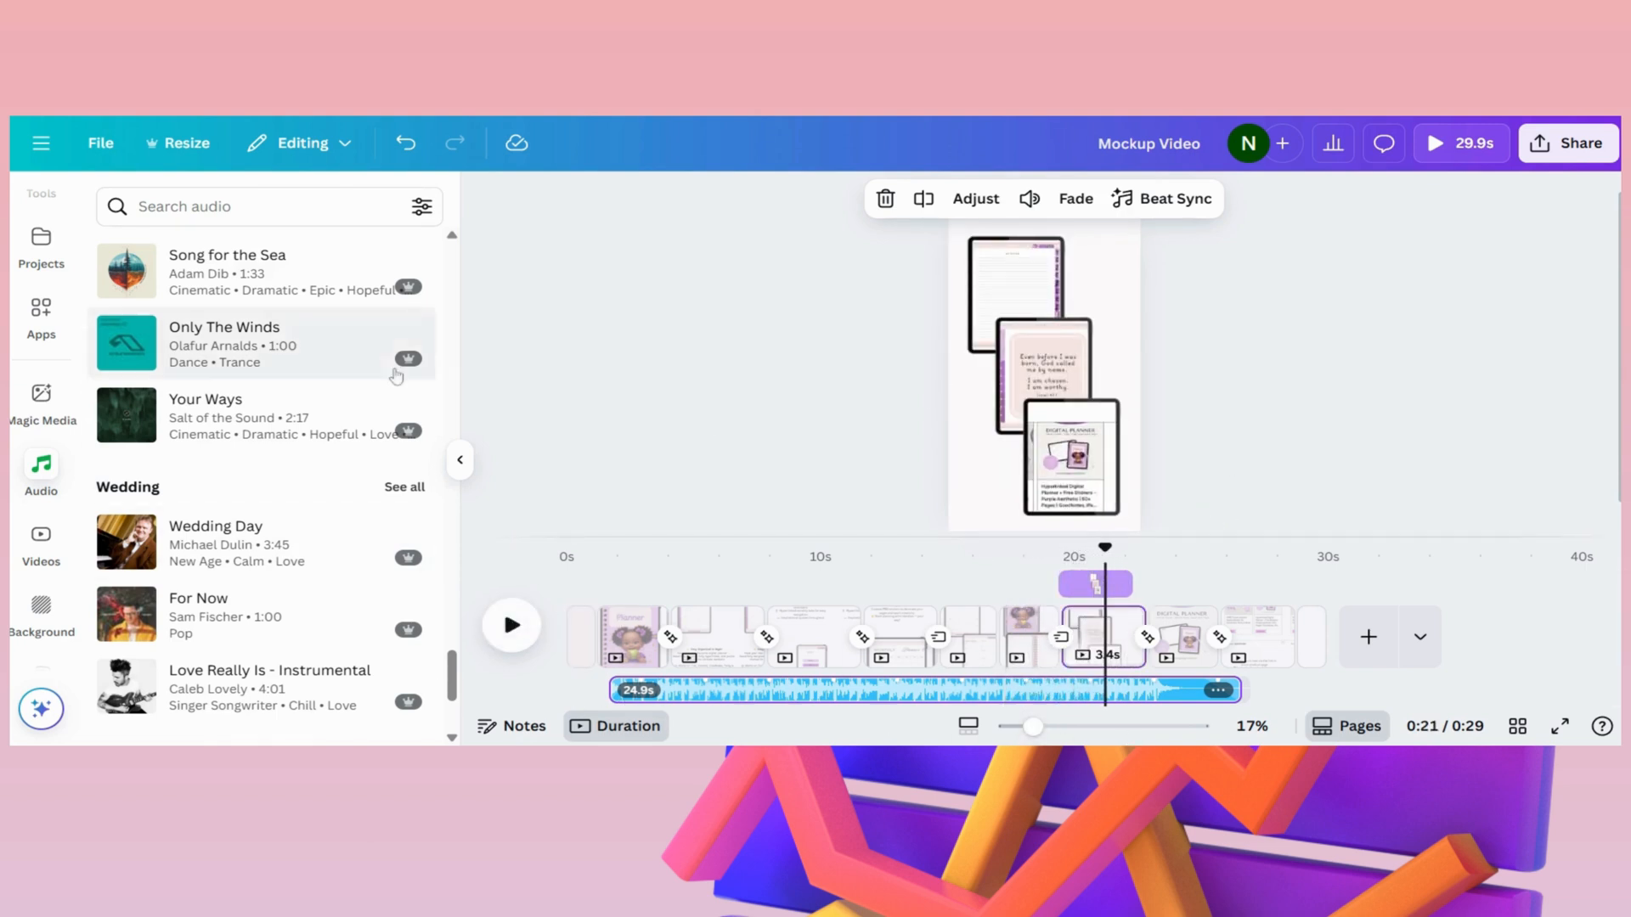
{"action": "scroll", "coordinate": [340, 425], "scroll_direction": "down", "scroll_amount": 3}
{"action": "scroll", "coordinate": [281, 476], "scroll_direction": "up", "scroll_amount": 10}
{"action": "scroll", "coordinate": [304, 451], "scroll_direction": "down", "scroll_amount": 5}
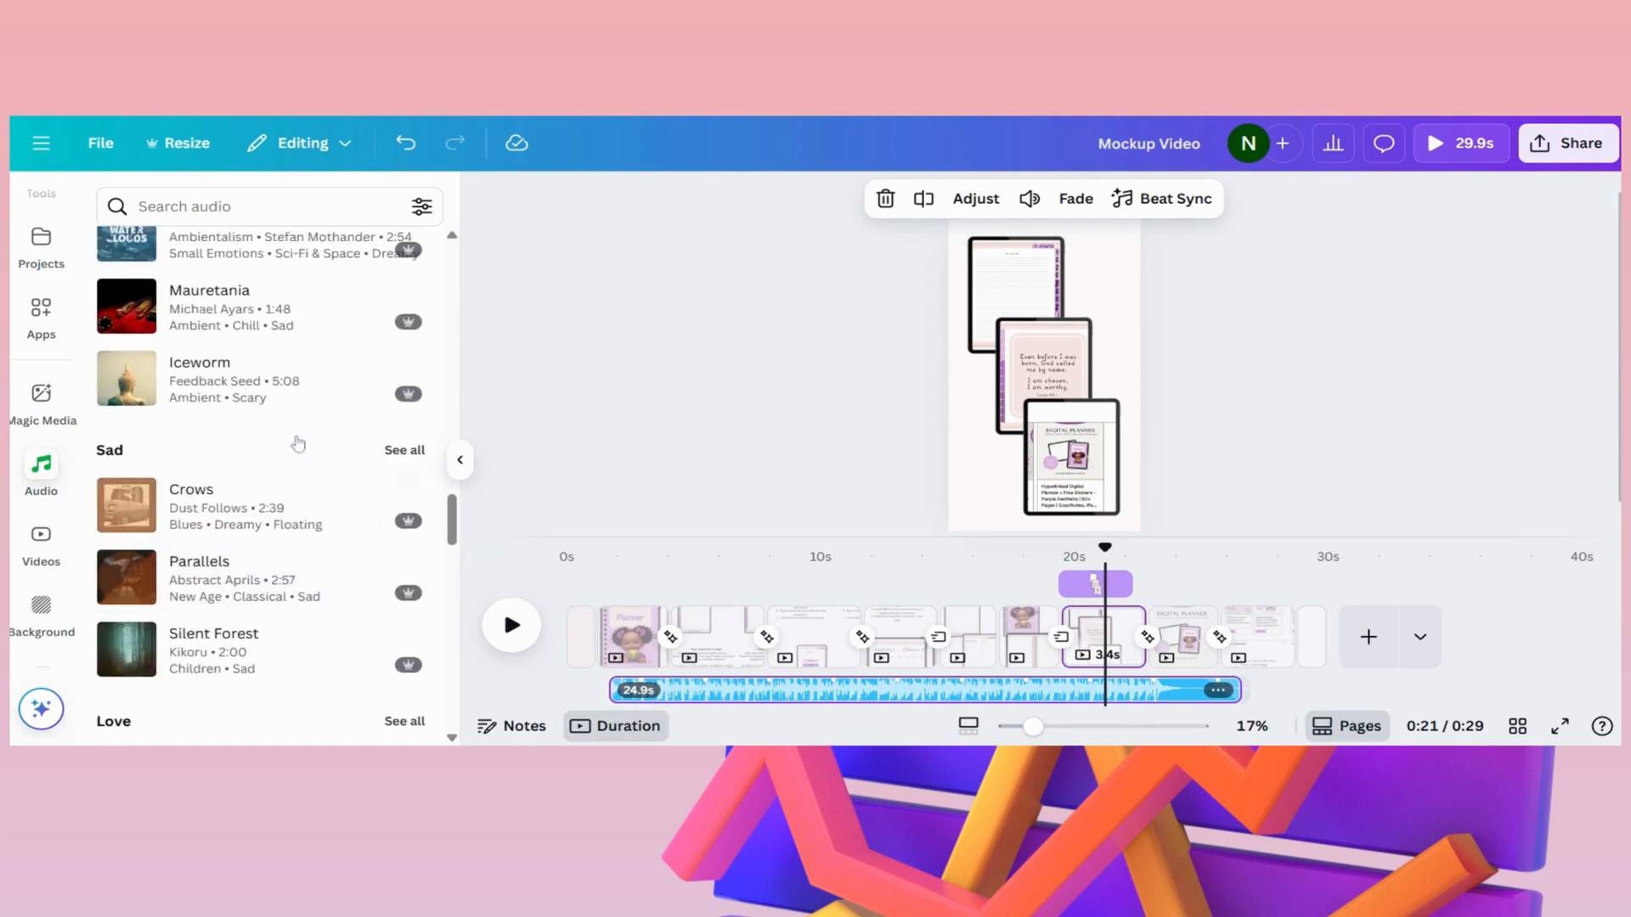
{"action": "left_click", "coordinate": [1289, 414]}
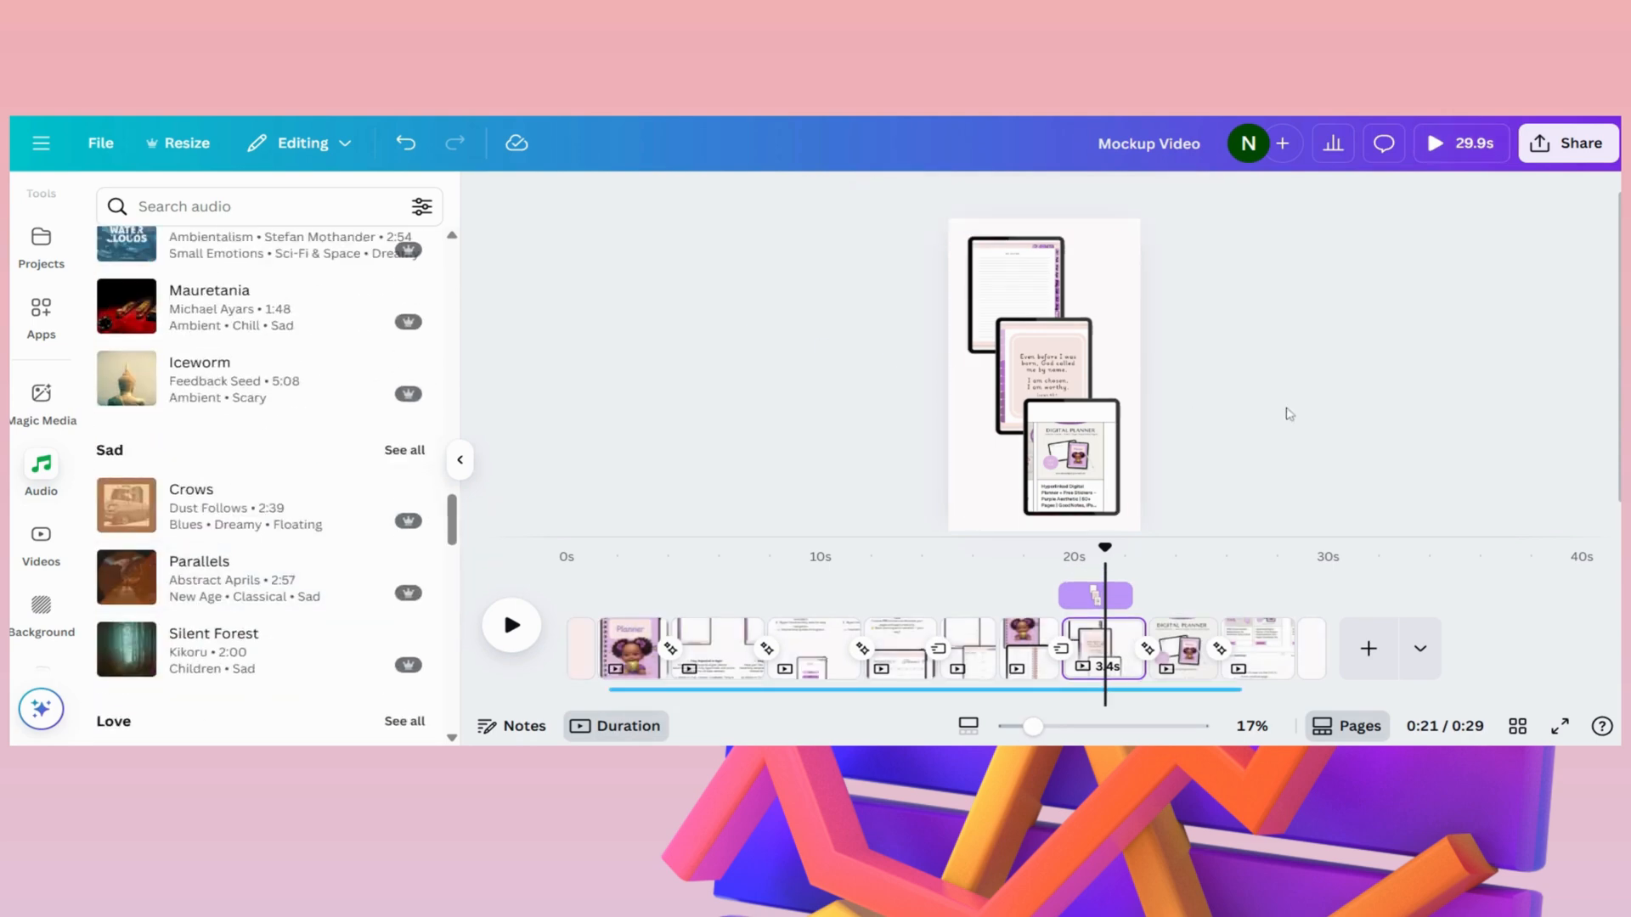
- Download pages 1–11 as one MP4 video in 4K (UHD) quality
{"action": "left_click", "coordinate": [1557, 149]}
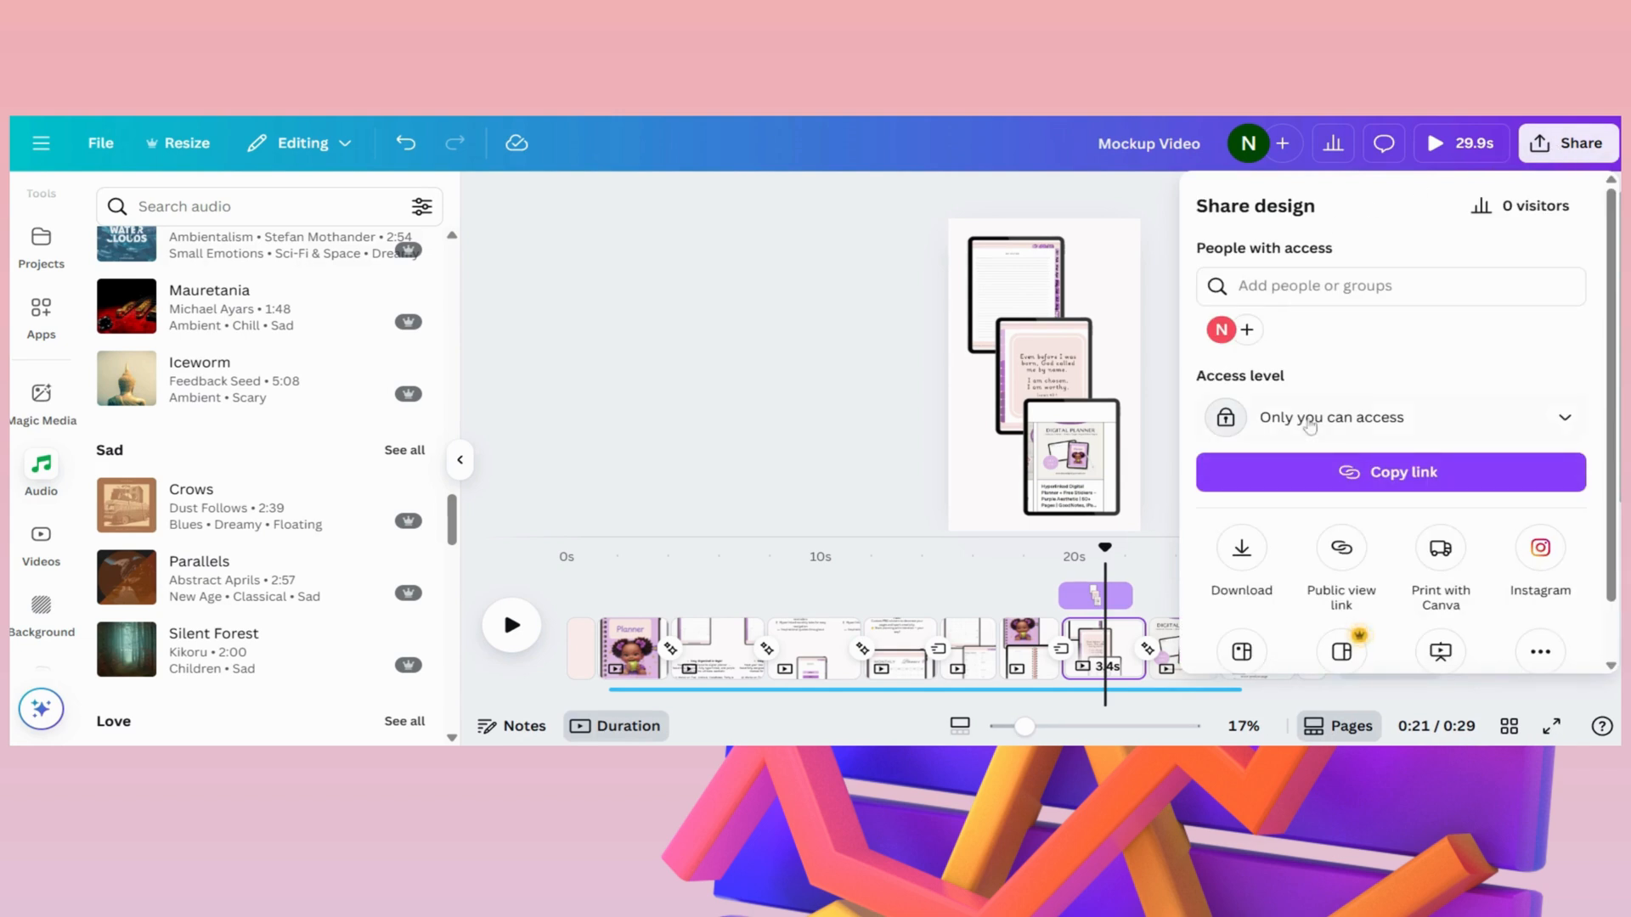
{"action": "scroll", "coordinate": [1259, 521], "scroll_direction": "down", "scroll_amount": 1}
{"action": "left_click", "coordinate": [1242, 486]}
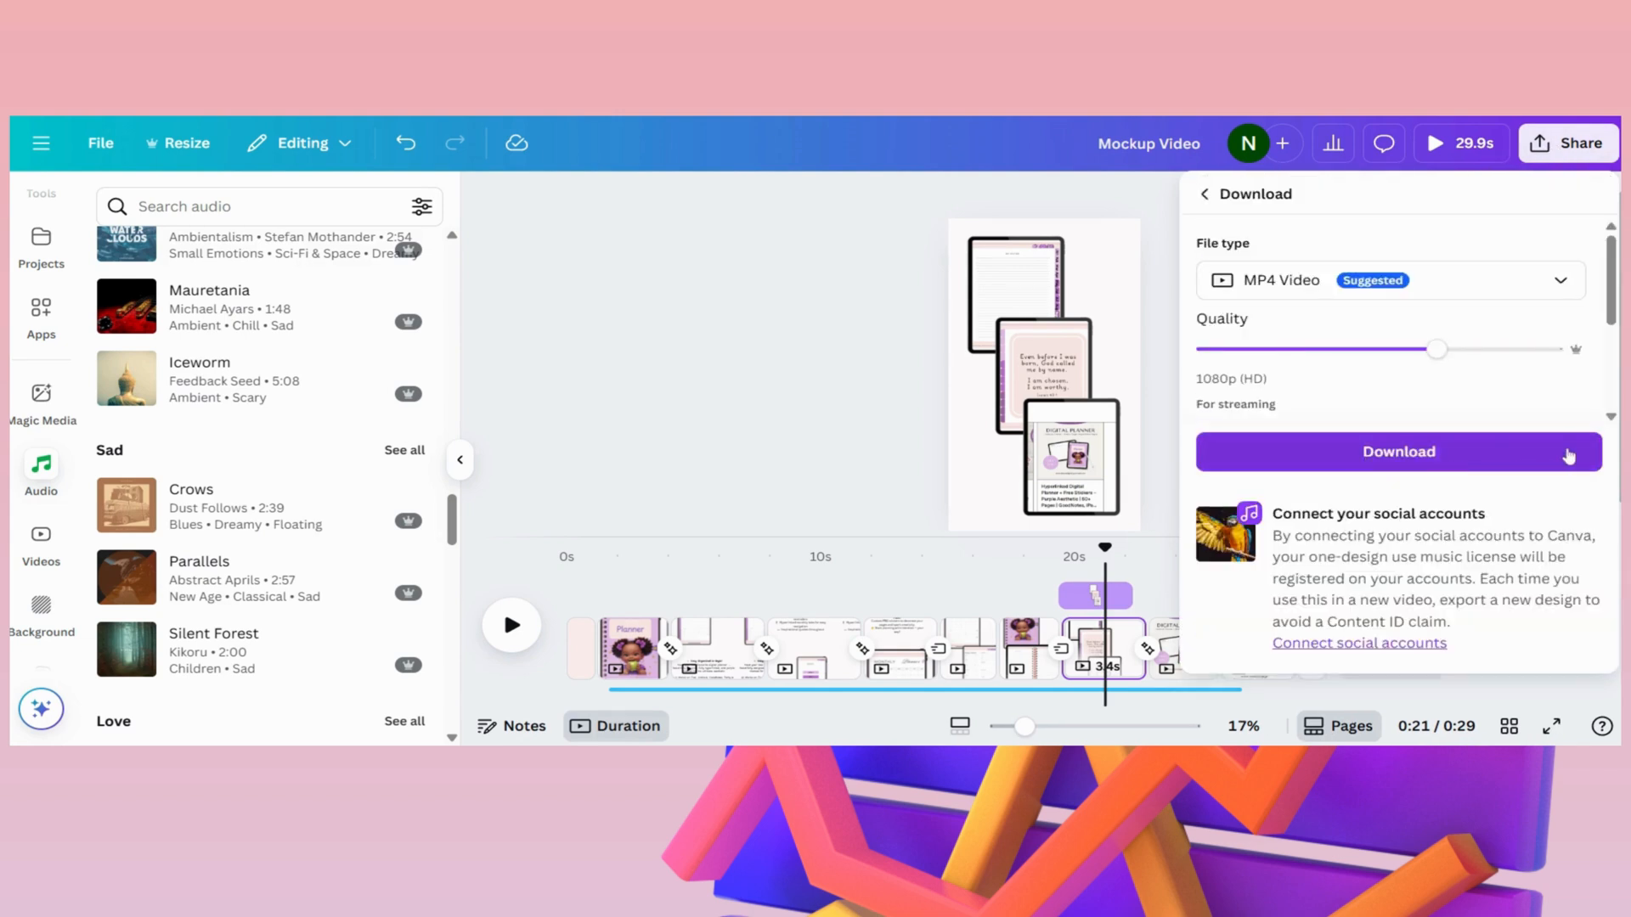
{"action": "left_click_drag", "start_coordinate": [1437, 350], "coordinate": [1578, 371]}
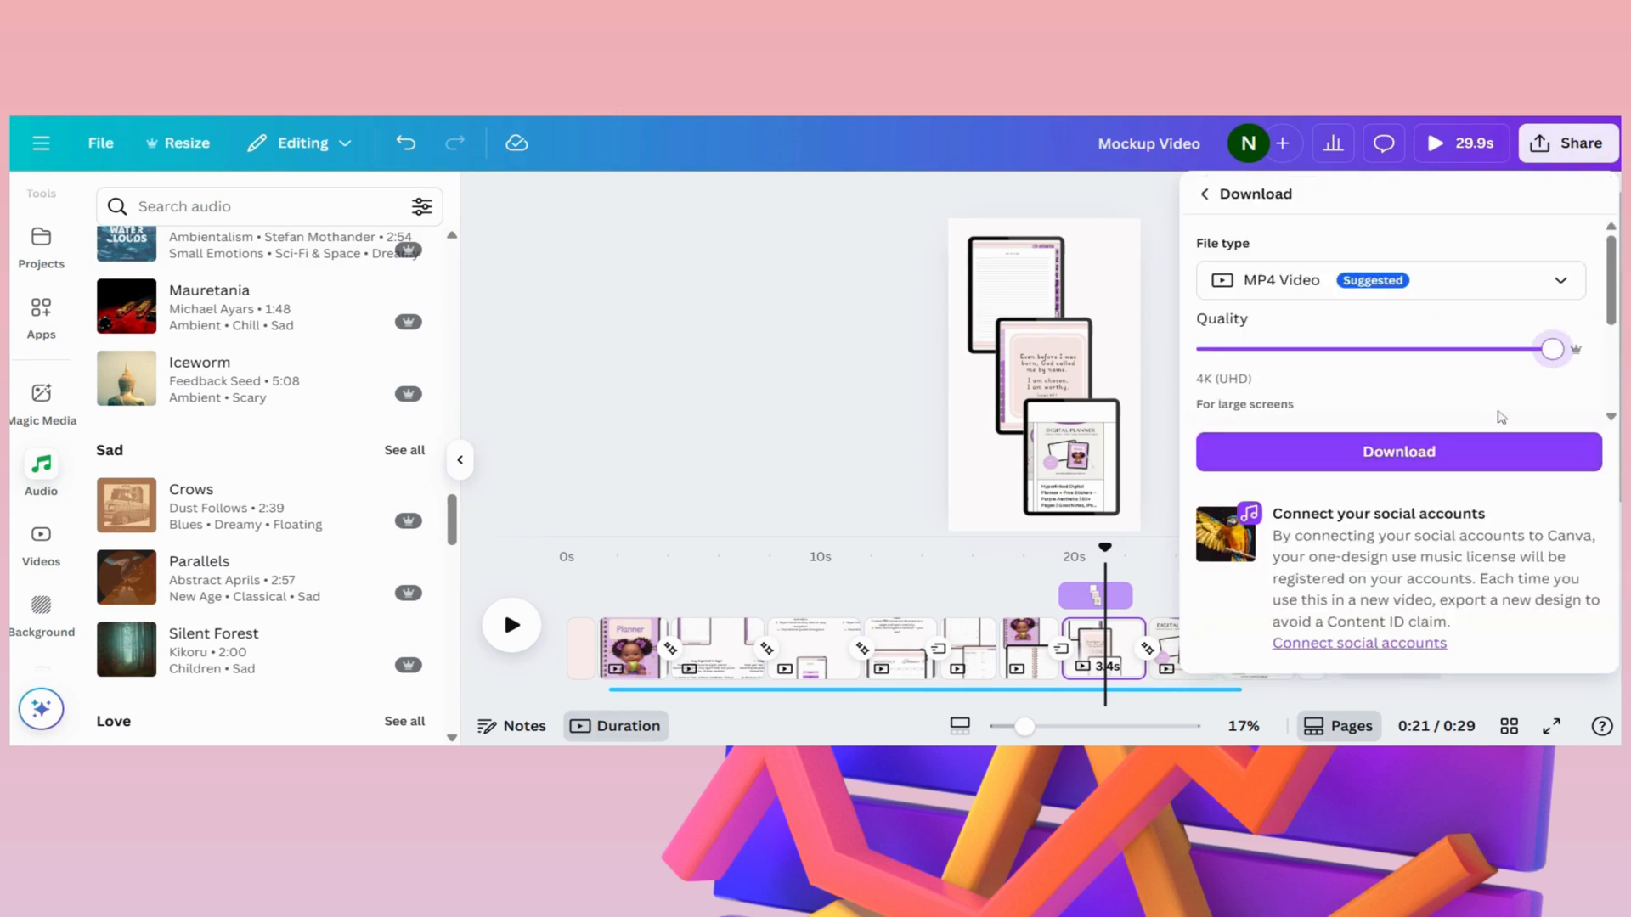
{"action": "scroll", "coordinate": [1493, 425], "scroll_direction": "down", "scroll_amount": 3}
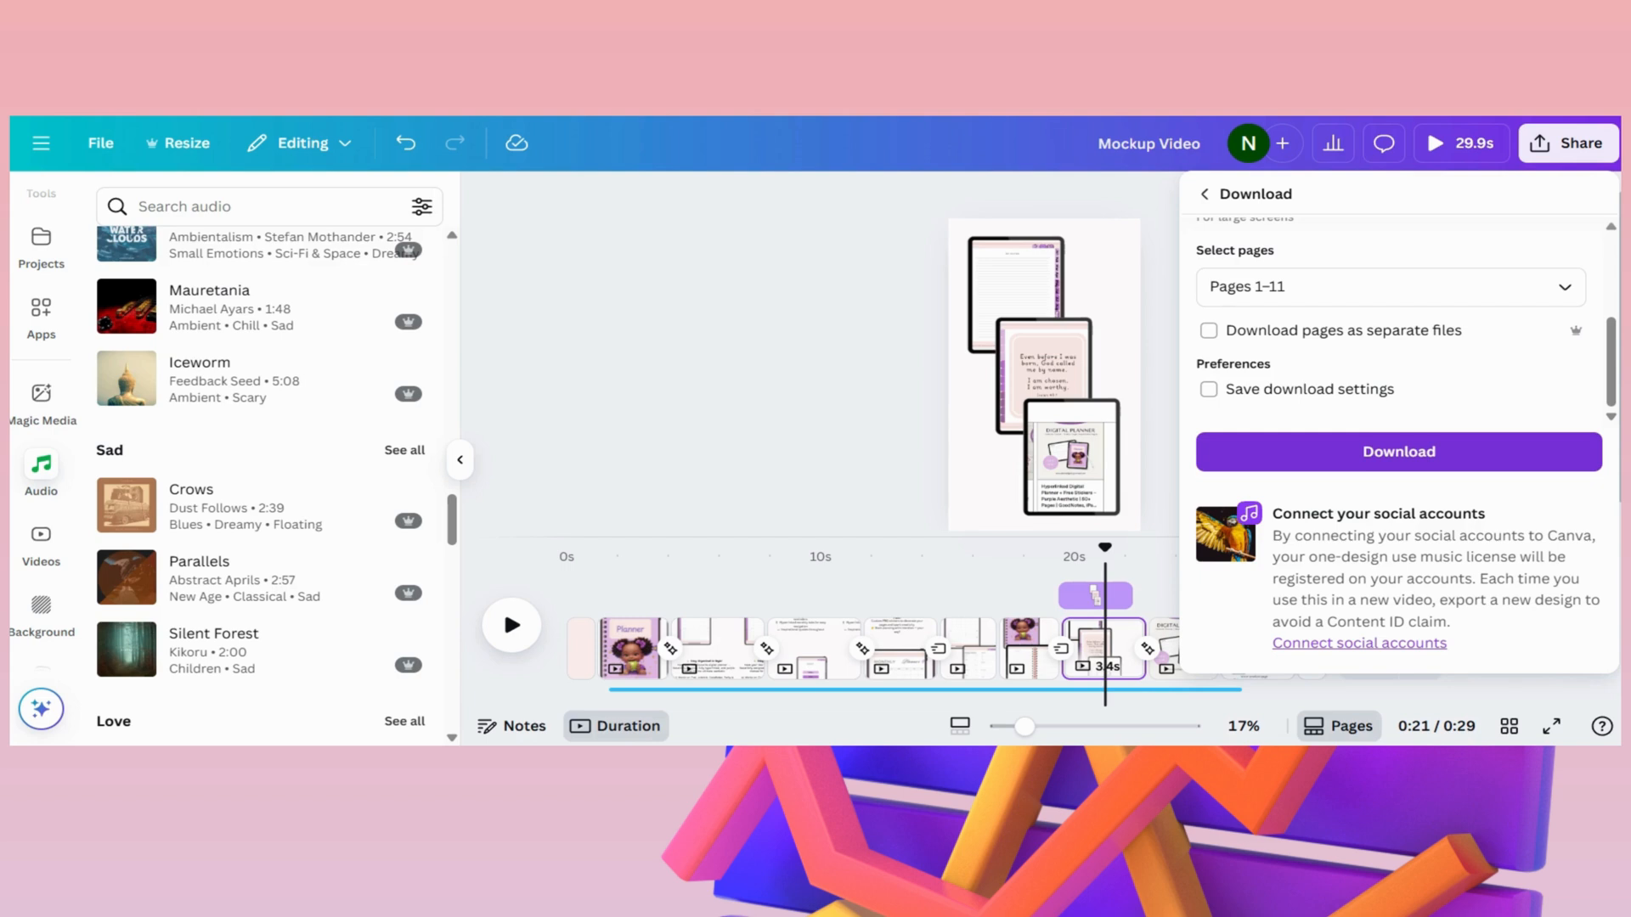
{"action": "left_click", "coordinate": [1376, 455]}
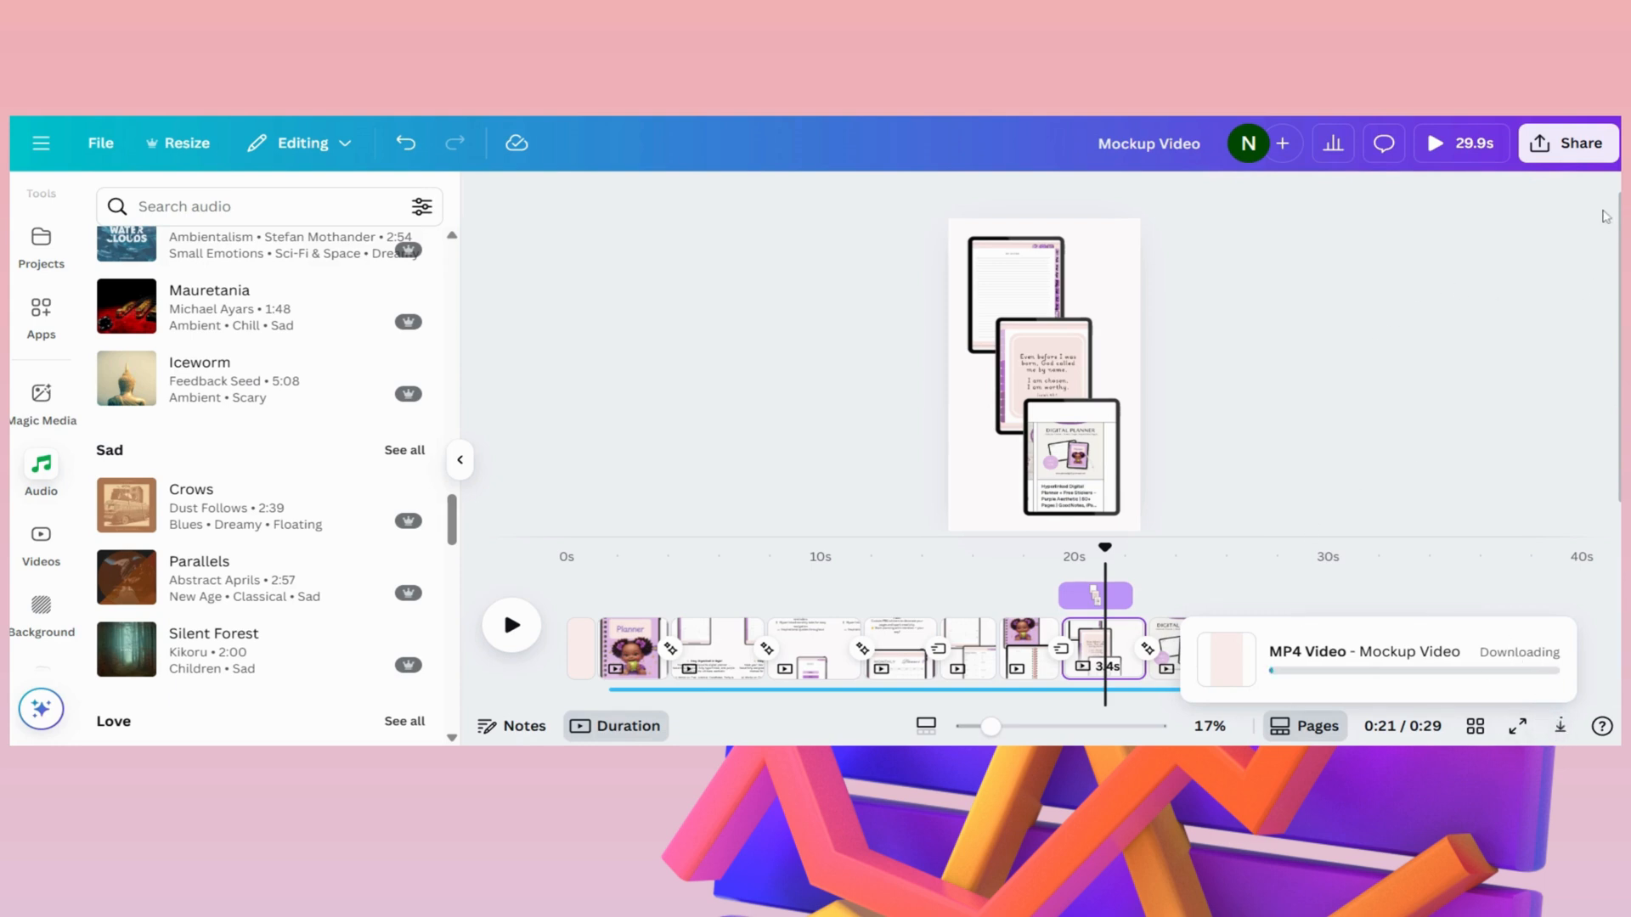
- Review the design's access level options for sharing, close them and show the weekly-pages feature list at about 9 seconds
{"action": "left_click", "coordinate": [1567, 143]}
{"action": "left_click", "coordinate": [1564, 420]}
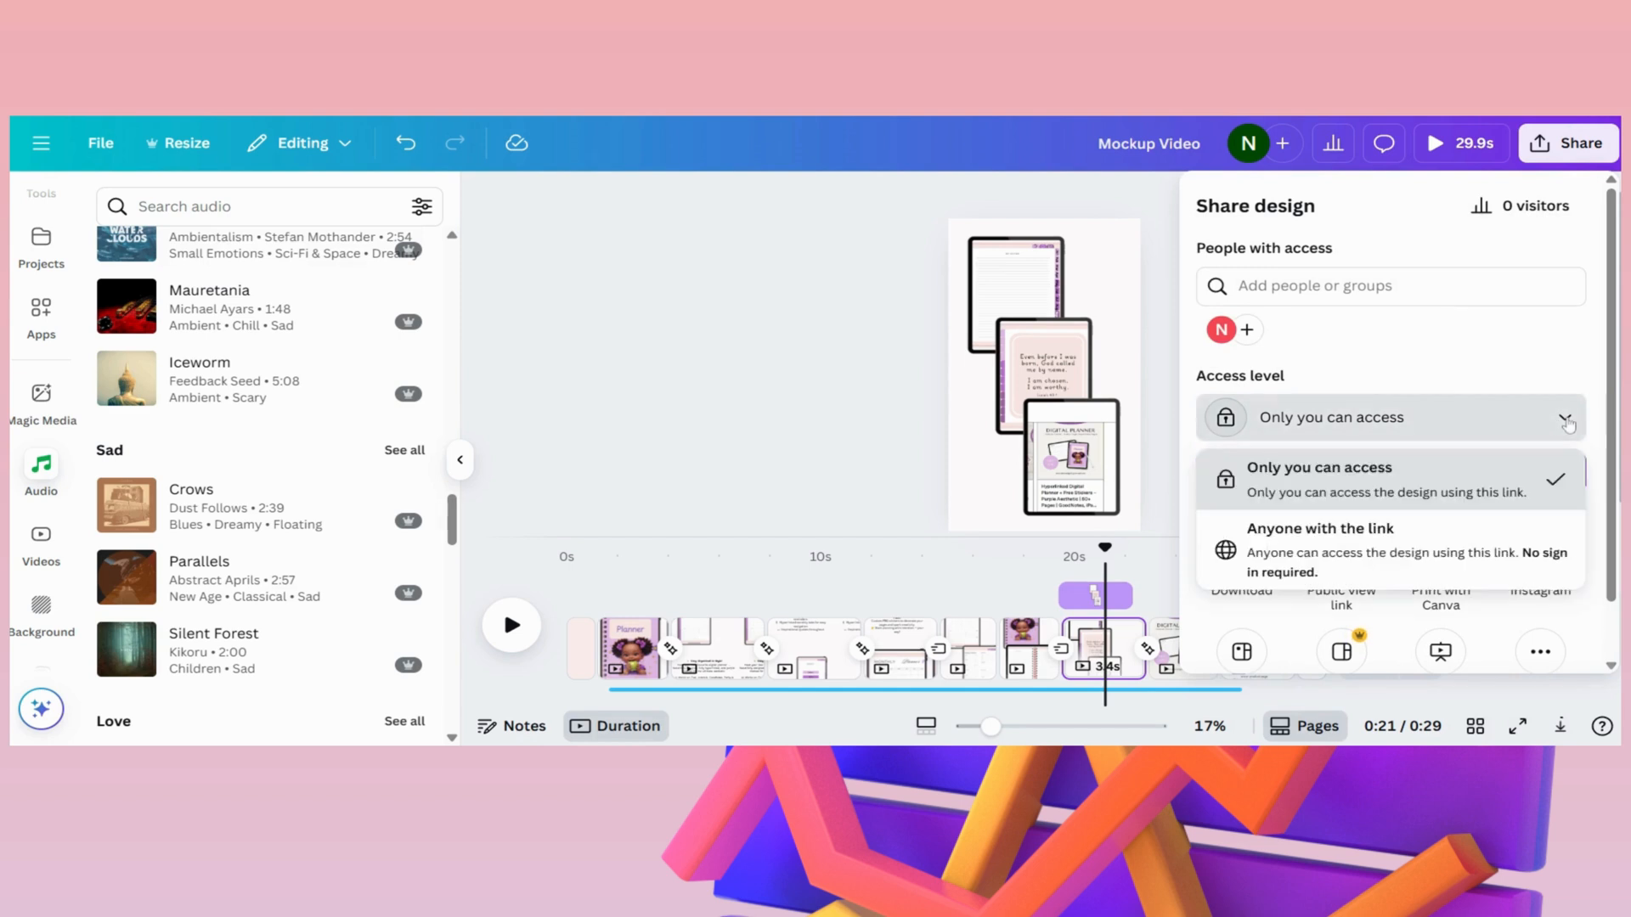
{"action": "left_click", "coordinate": [1488, 420]}
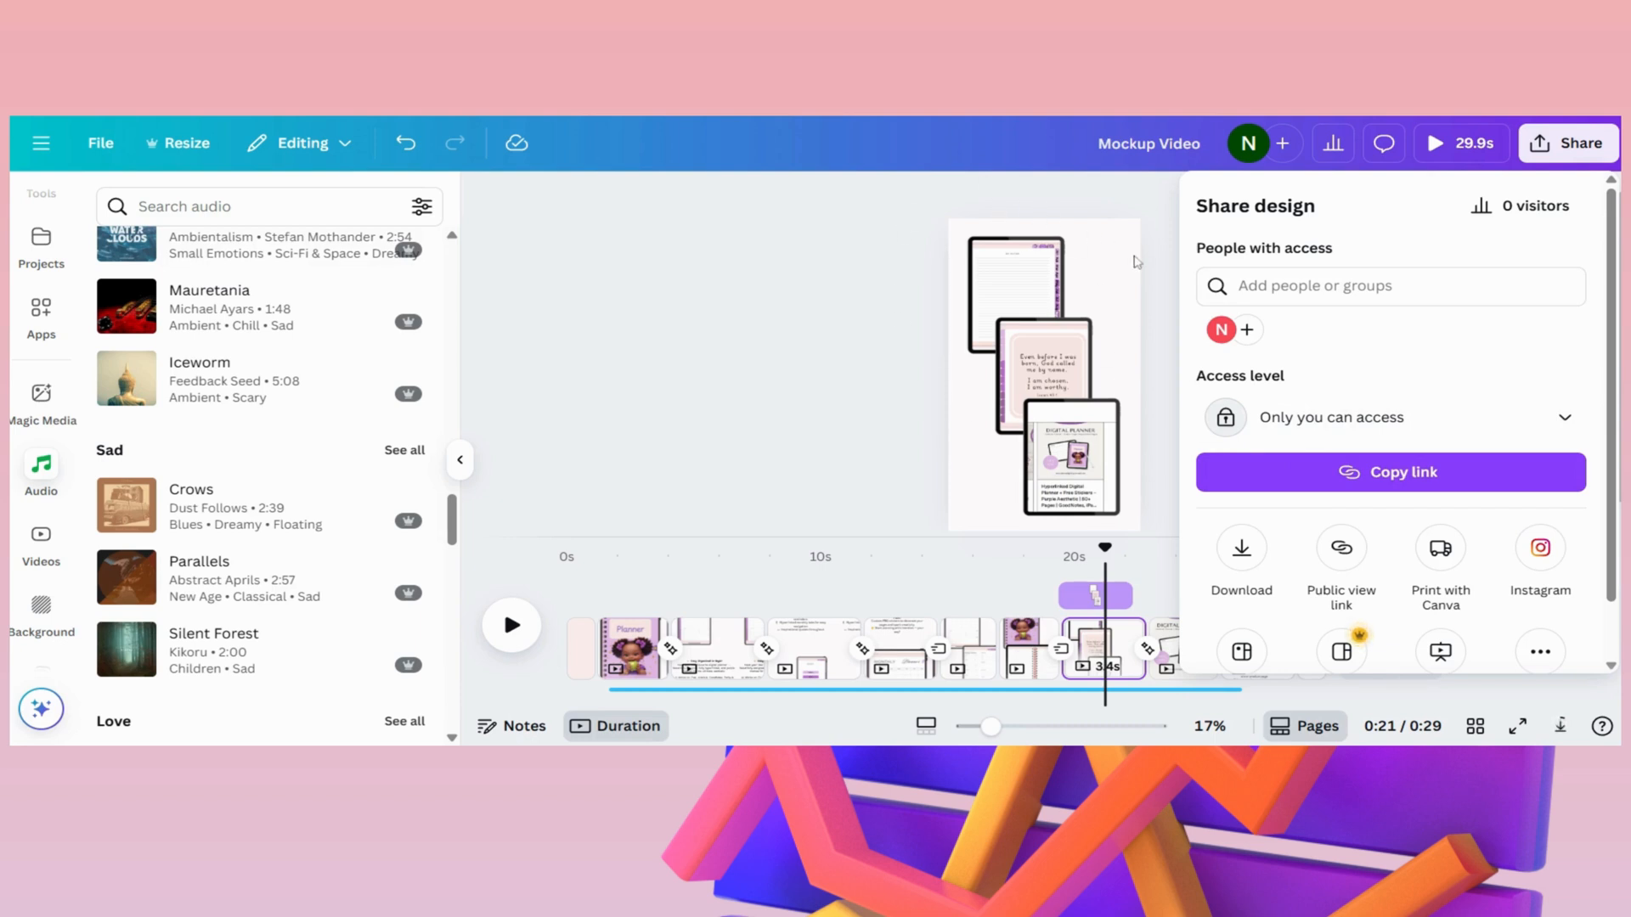
{"action": "left_click", "coordinate": [753, 451]}
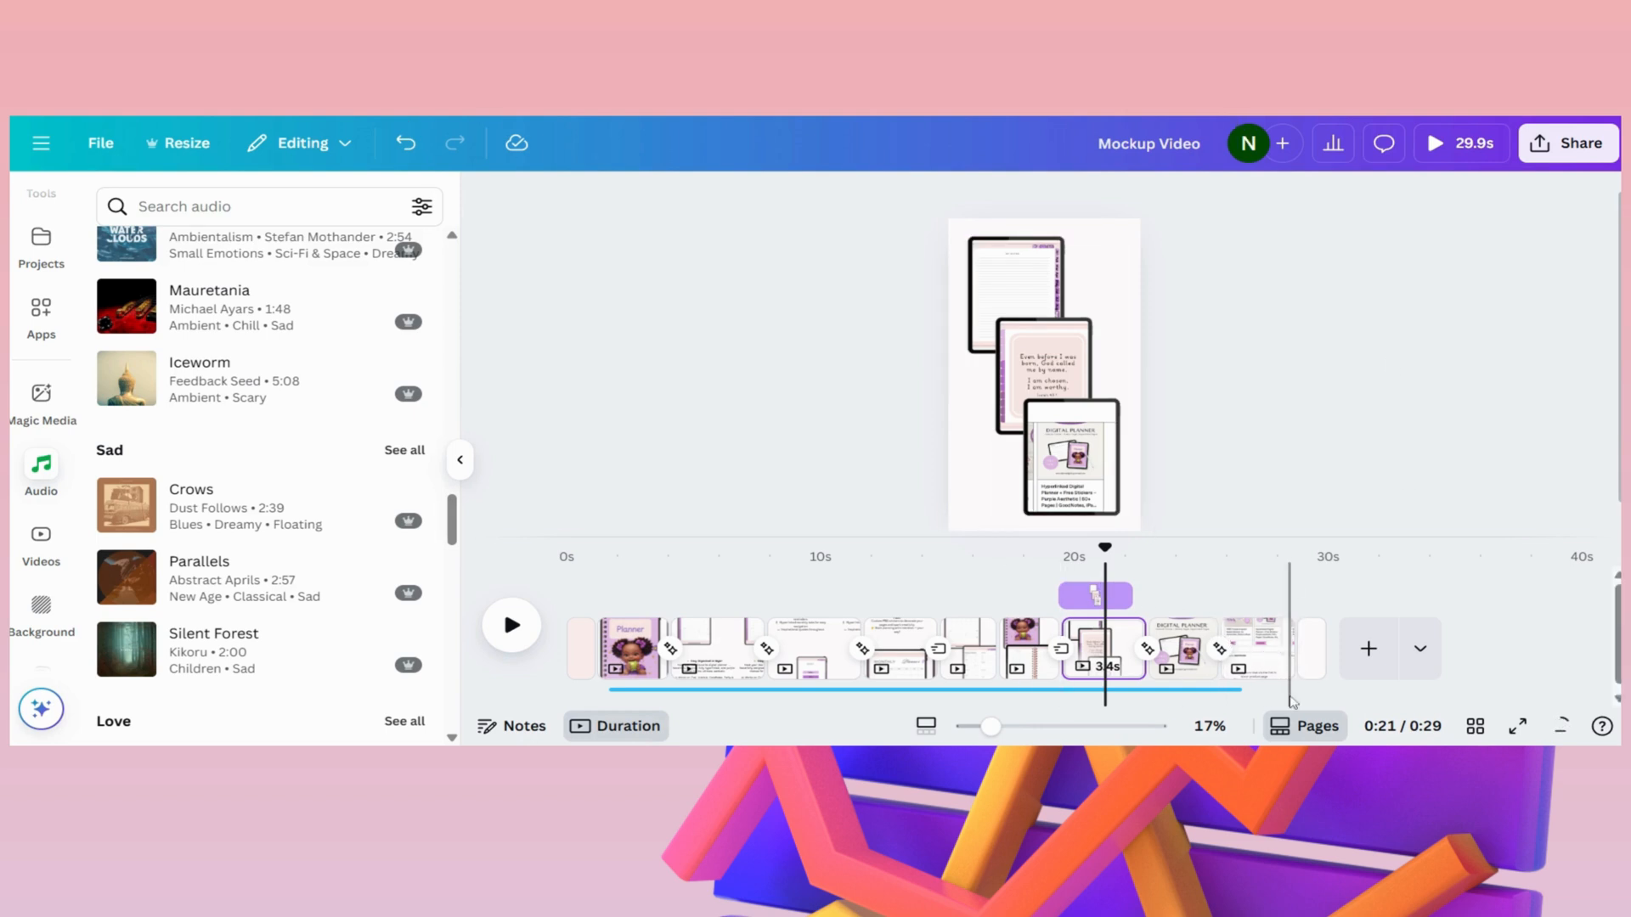
{"action": "left_click", "coordinate": [806, 604]}
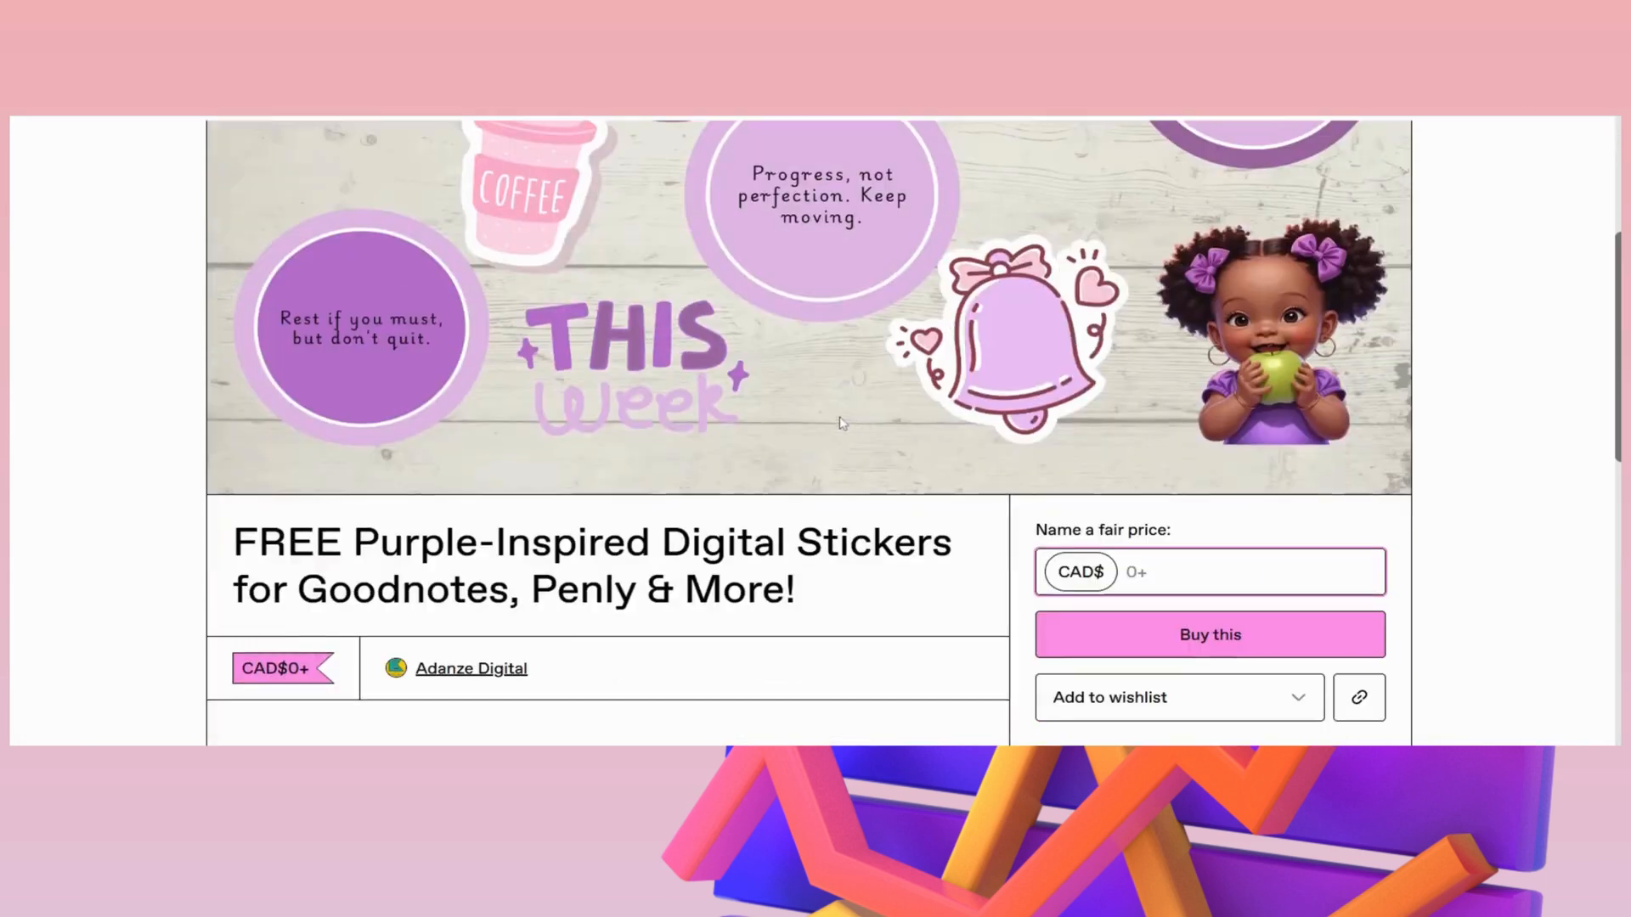
- Switch to the store page of the free purple-inspired digital stickers and review its contents, download details and price
{"action": "scroll", "coordinate": [621, 686], "scroll_direction": "down", "scroll_amount": 10}
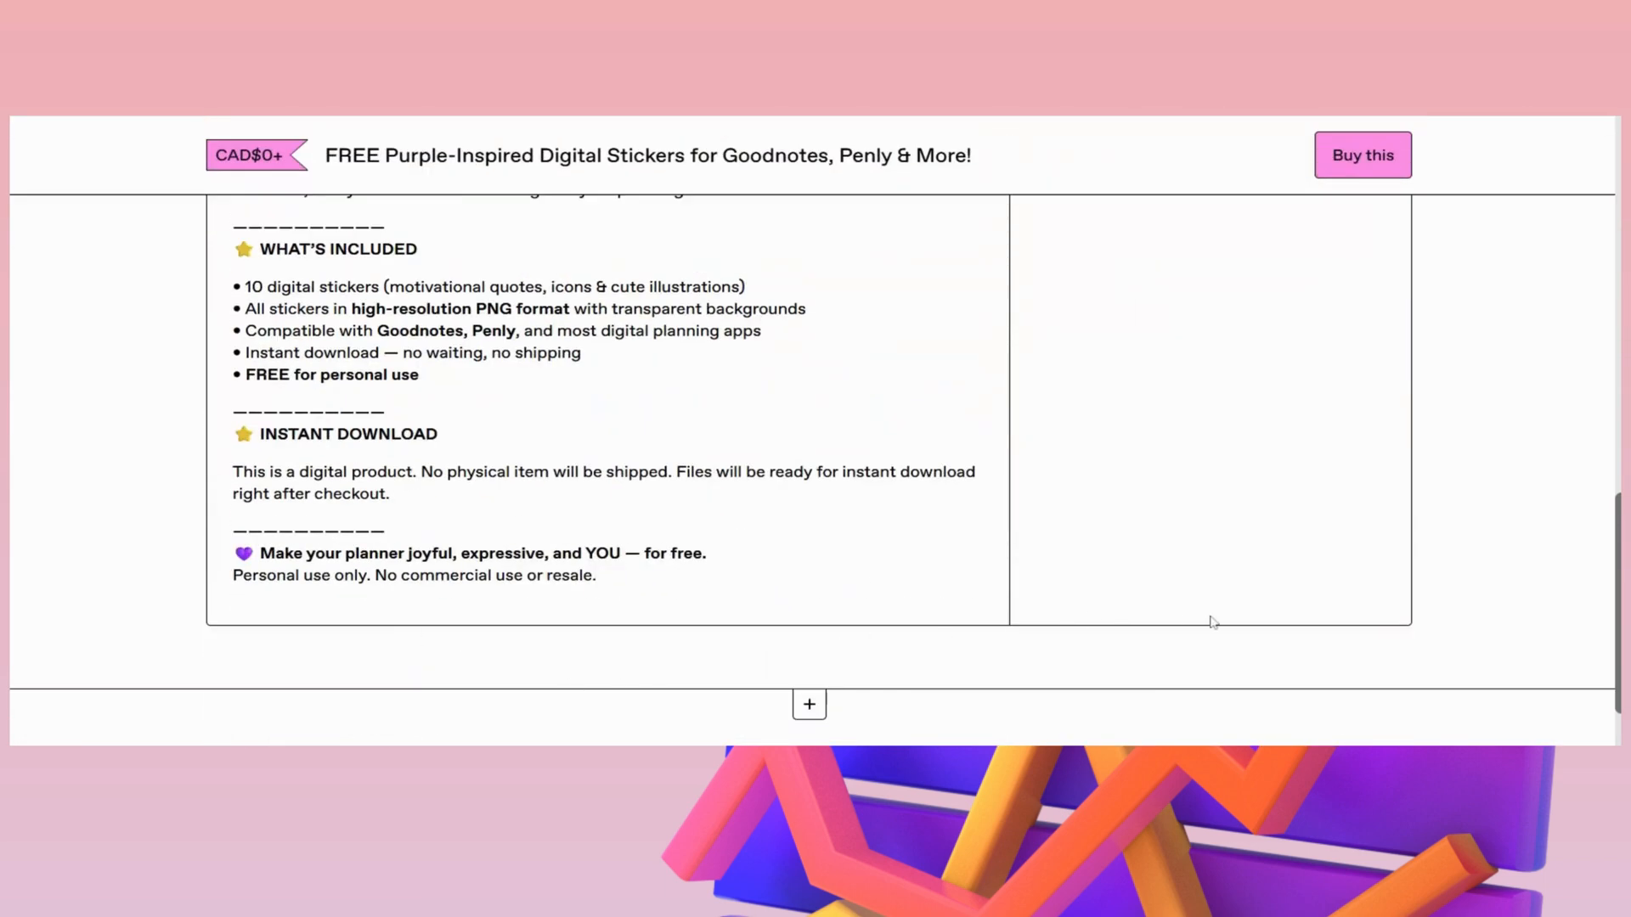
{"action": "scroll", "coordinate": [1393, 518], "scroll_direction": "up", "scroll_amount": 10}
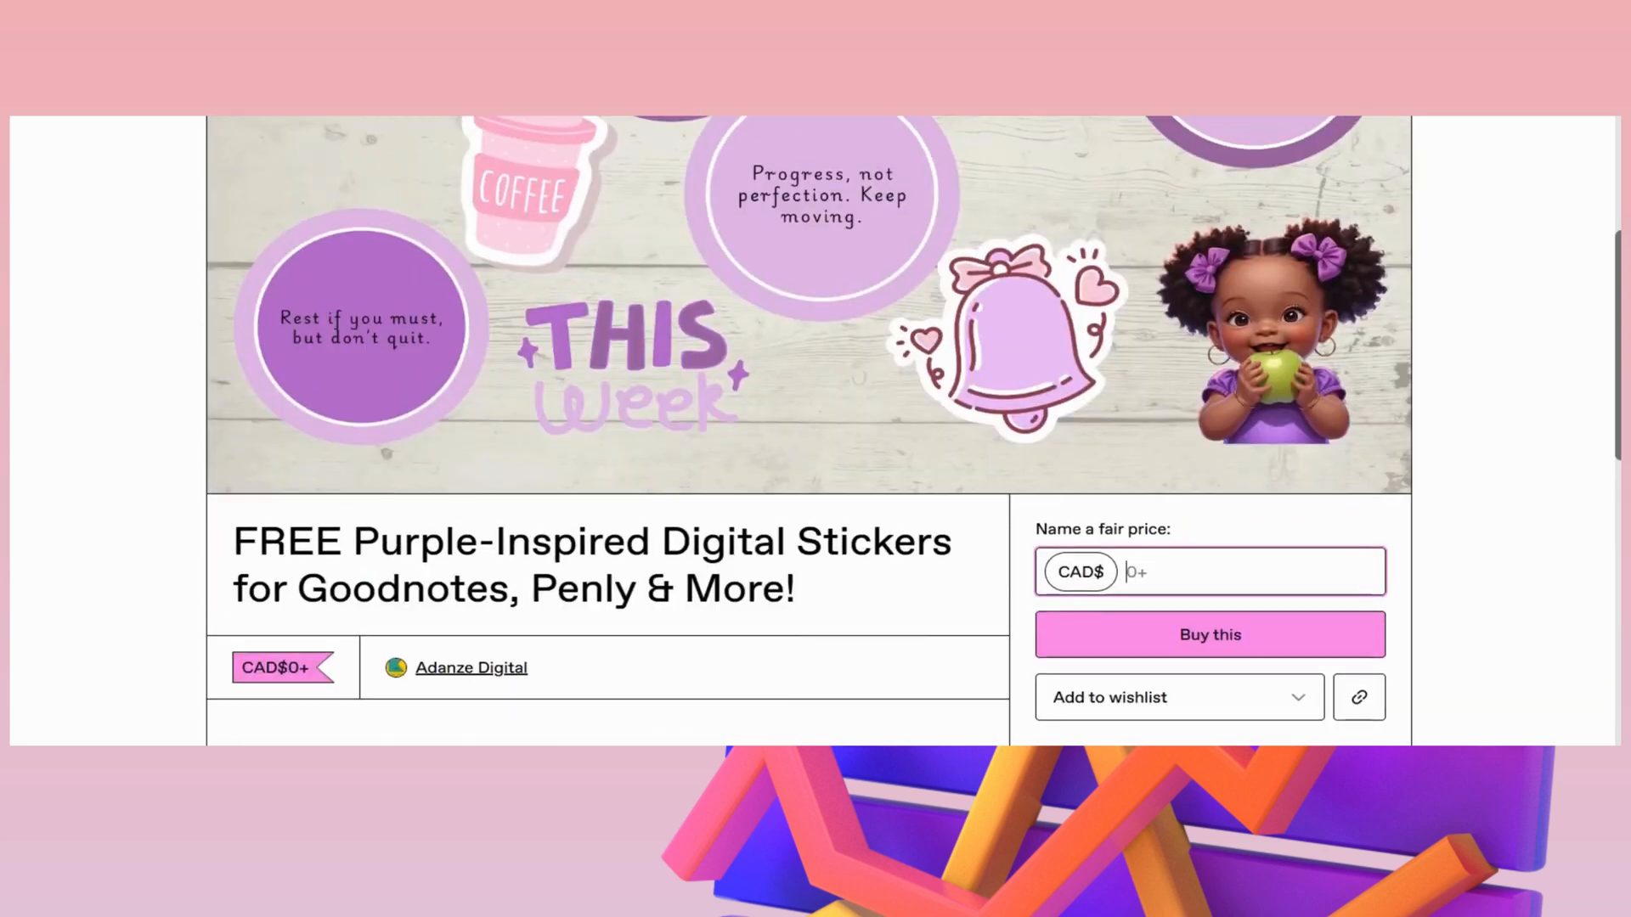